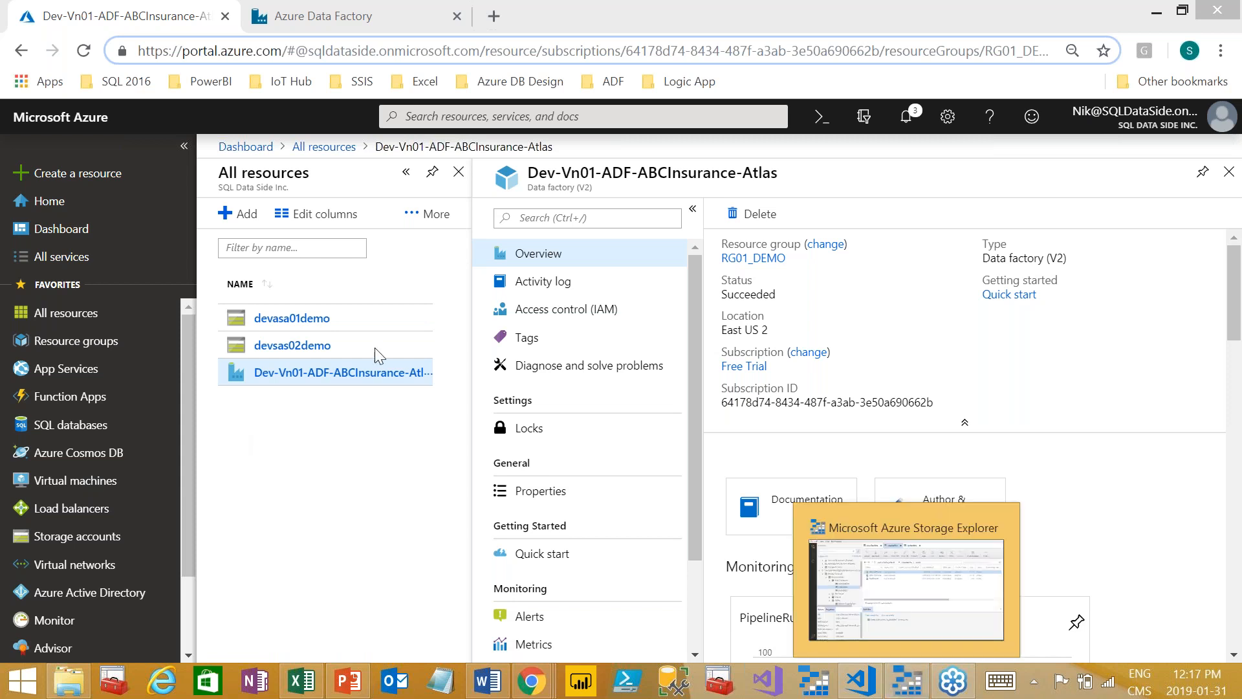
Step: Open the Dev-Vn01-ADF-ABCInsurance-Atlas data factory from the Azure resources and launch its pipeline authoring workspace
left_click(317, 19)
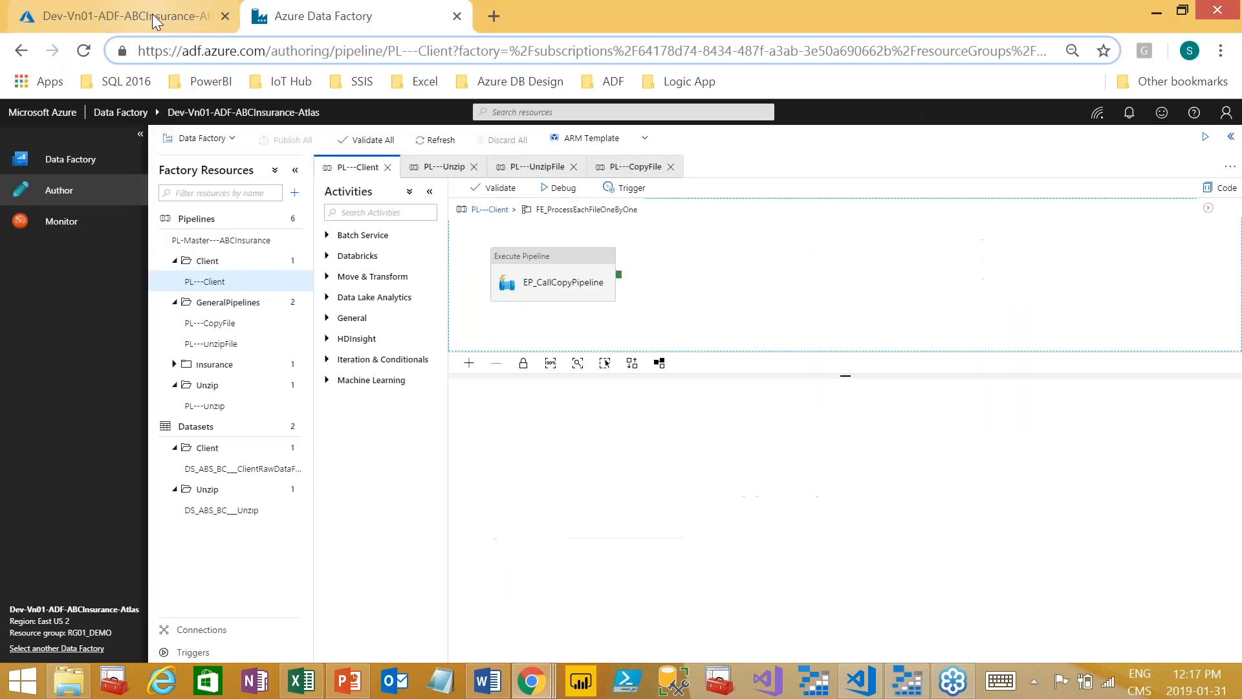
left_click(152, 15)
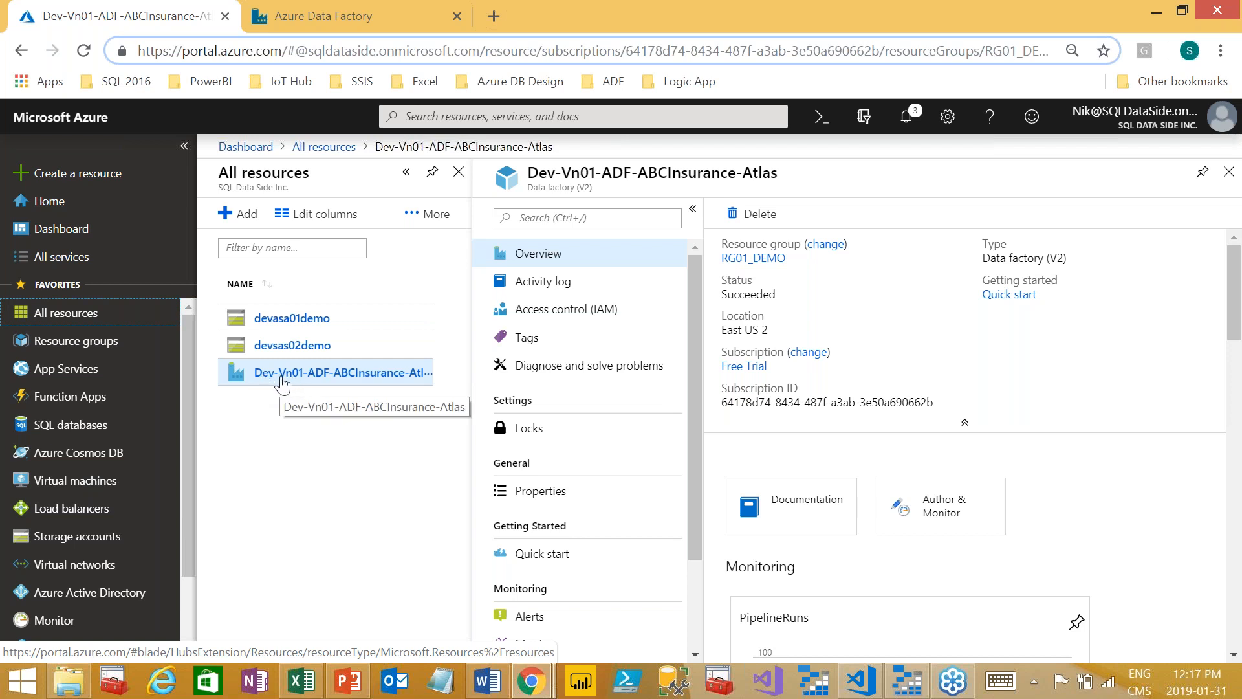
left_click(322, 382)
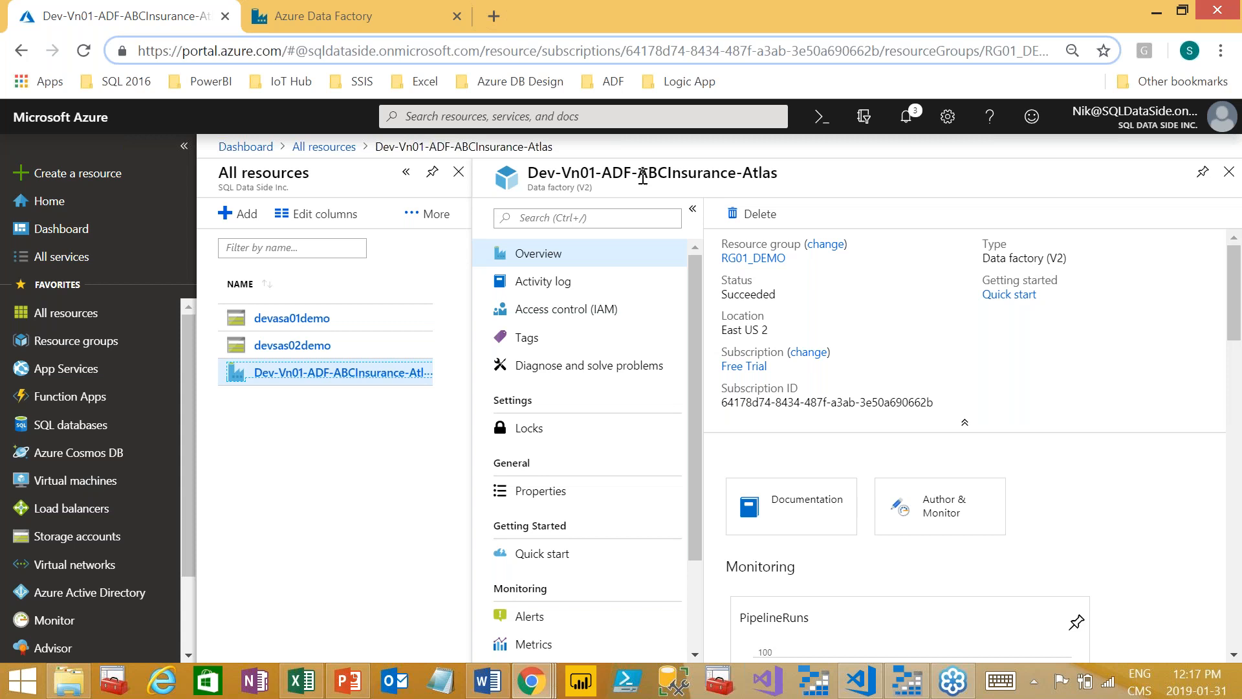
left_click_drag(640, 176, 779, 173)
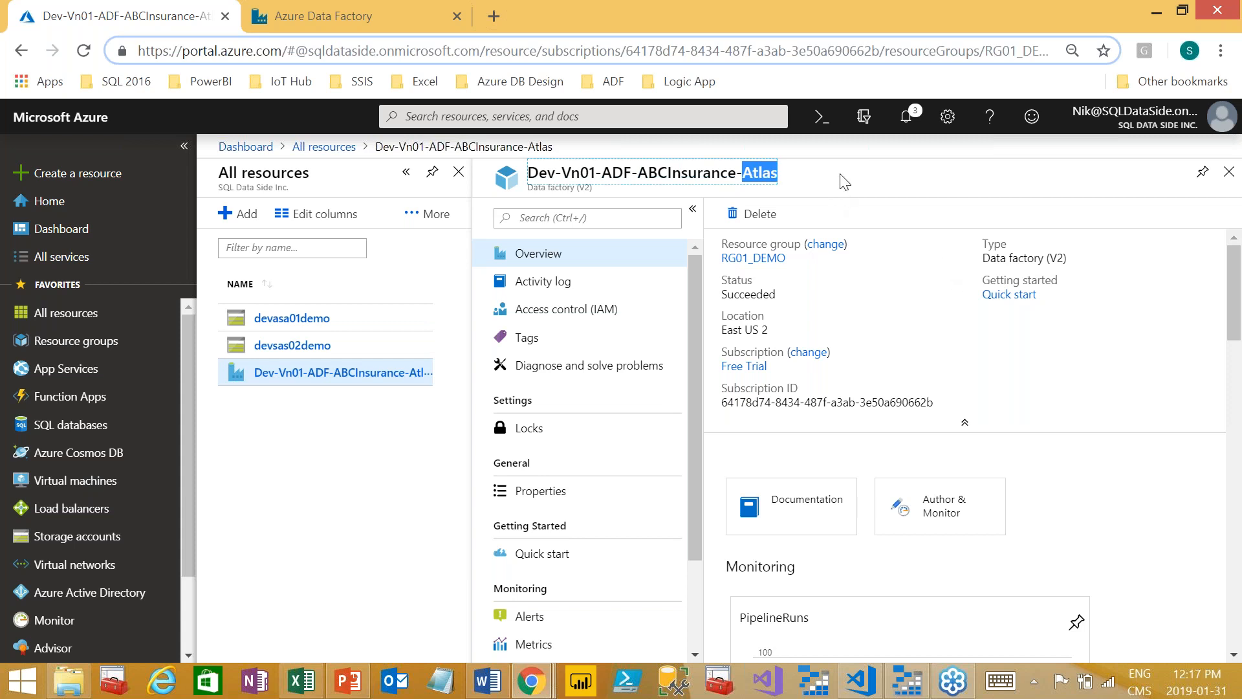
left_click(936, 511)
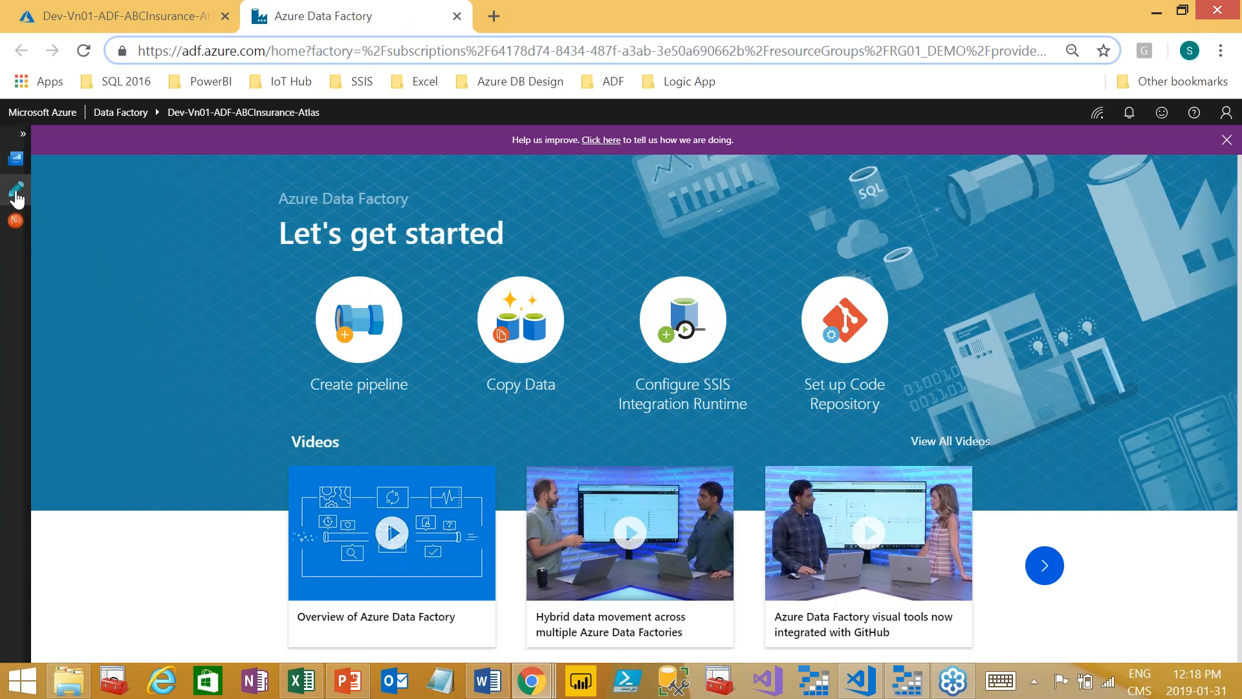
left_click(16, 194)
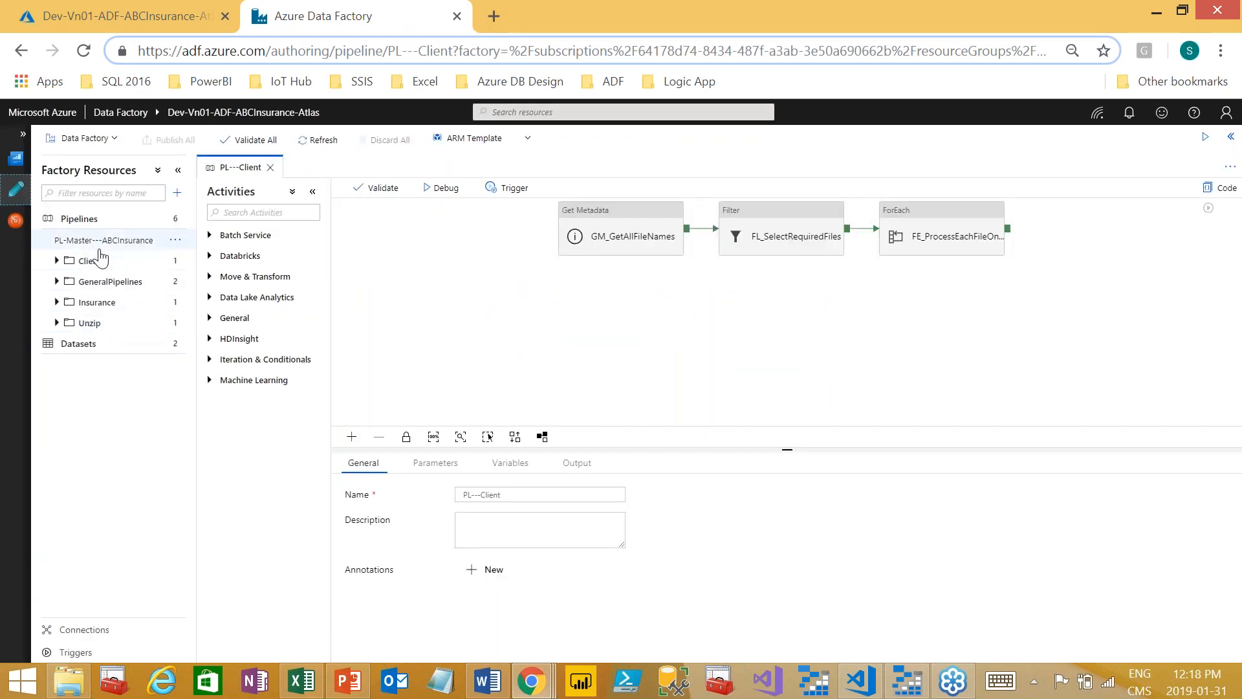
Step: Expand the Client folders under Pipelines and Datasets, and open the PL---Client pipeline with all its activities in view
left_click(78, 343)
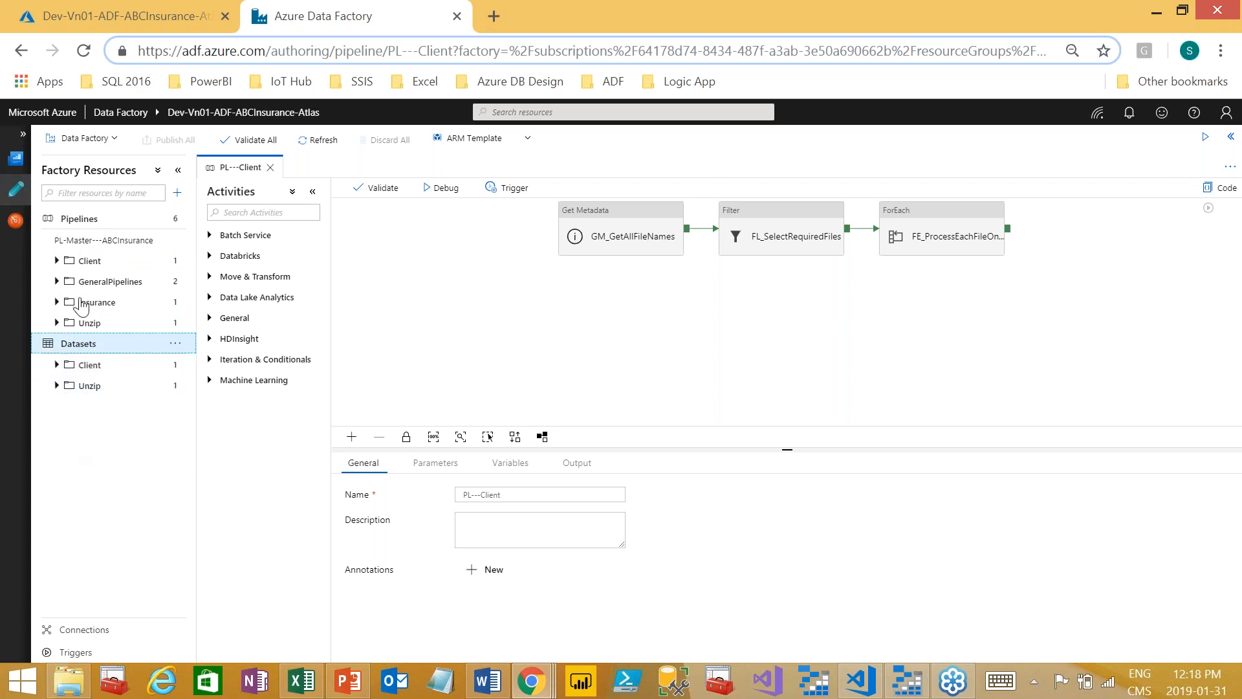
left_click(56, 261)
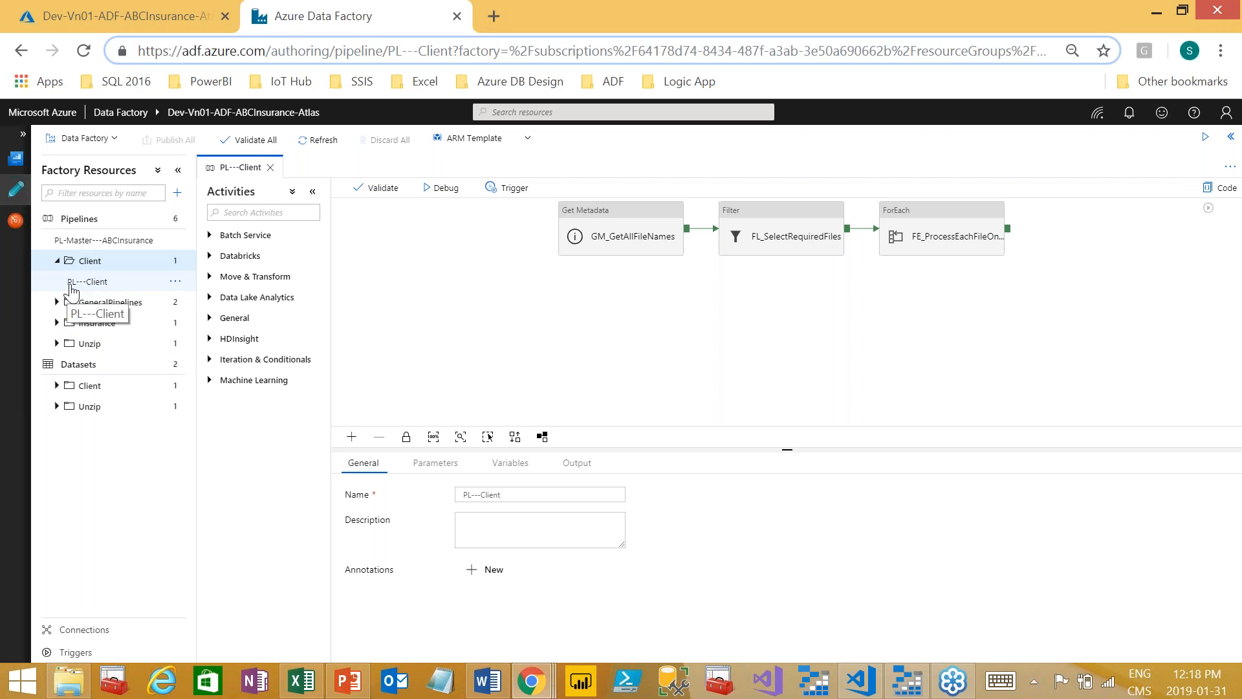
left_click(71, 283)
left_click(56, 386)
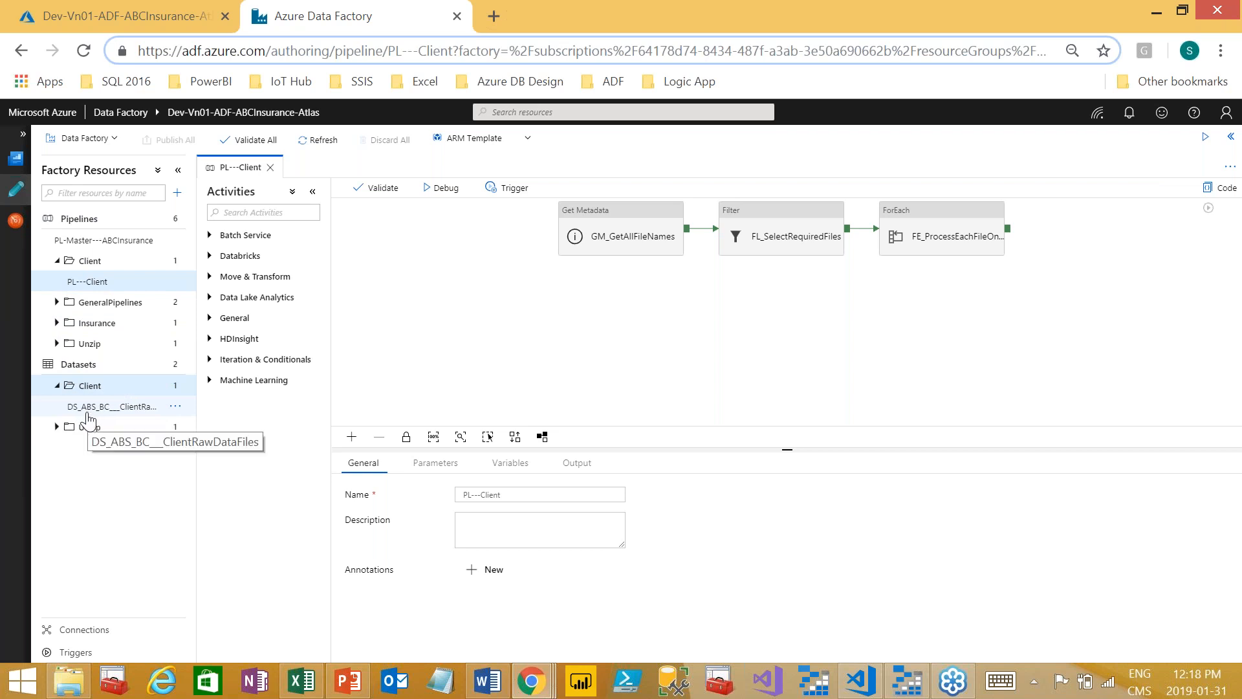
left_click(84, 285)
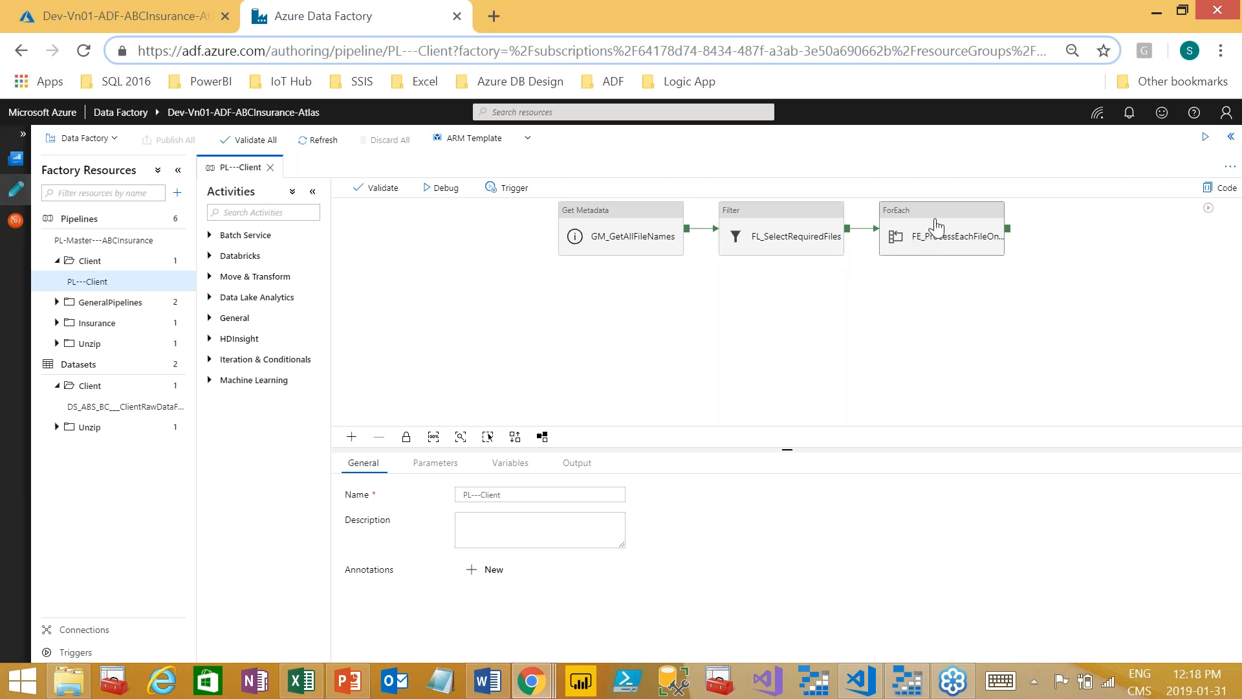
left_click_drag(912, 291, 734, 328)
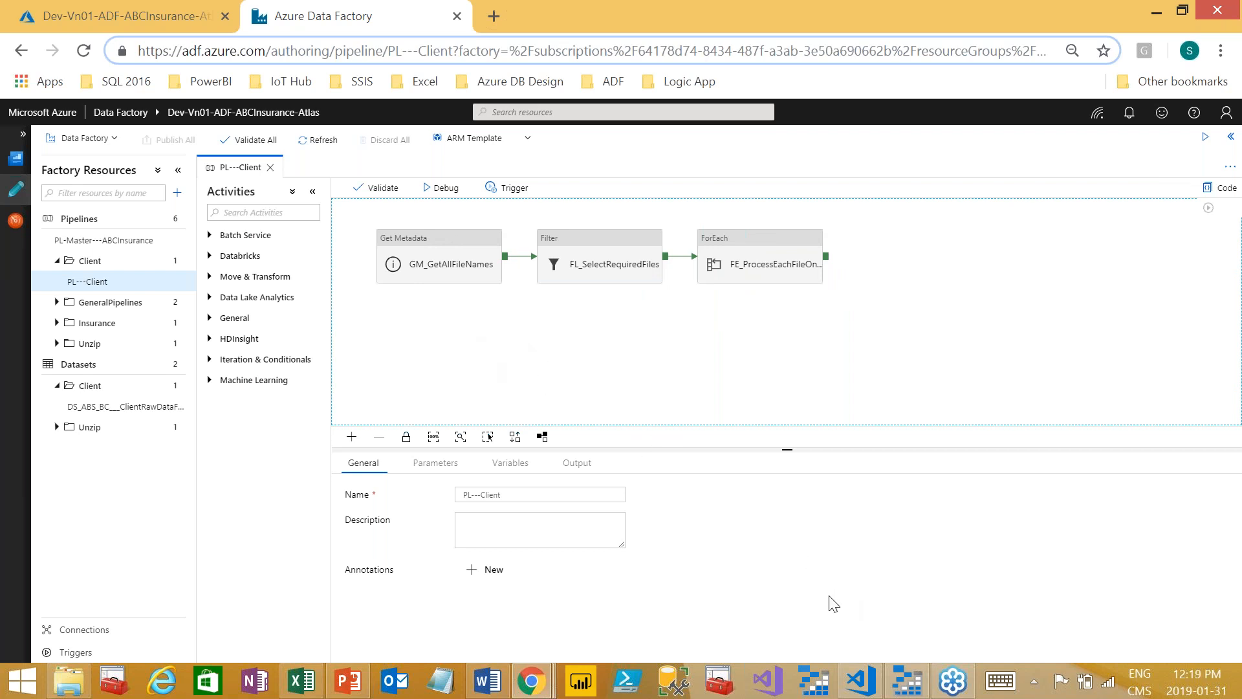
Step: Switch to Azure Storage Explorer and examine the files in the Client folder of the rawdatafiles container, then return to Data Factory
left_click(909, 684)
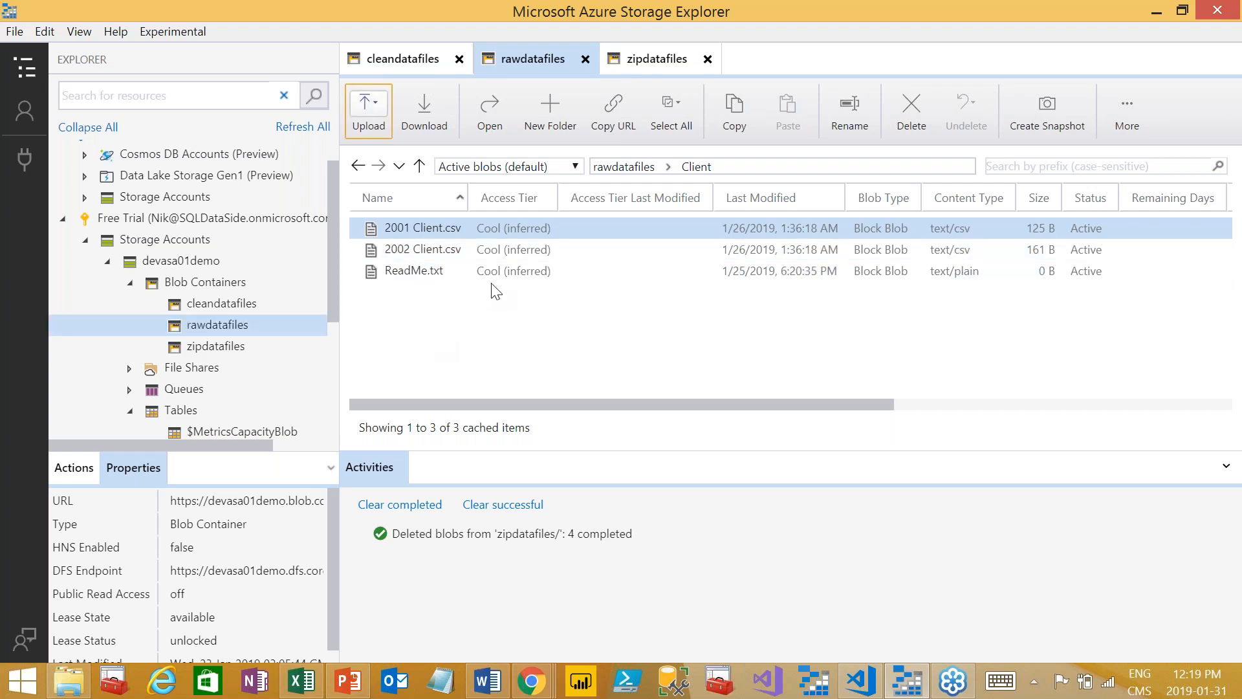
left_click(457, 251, "shift")
left_click(452, 266, "ctrl")
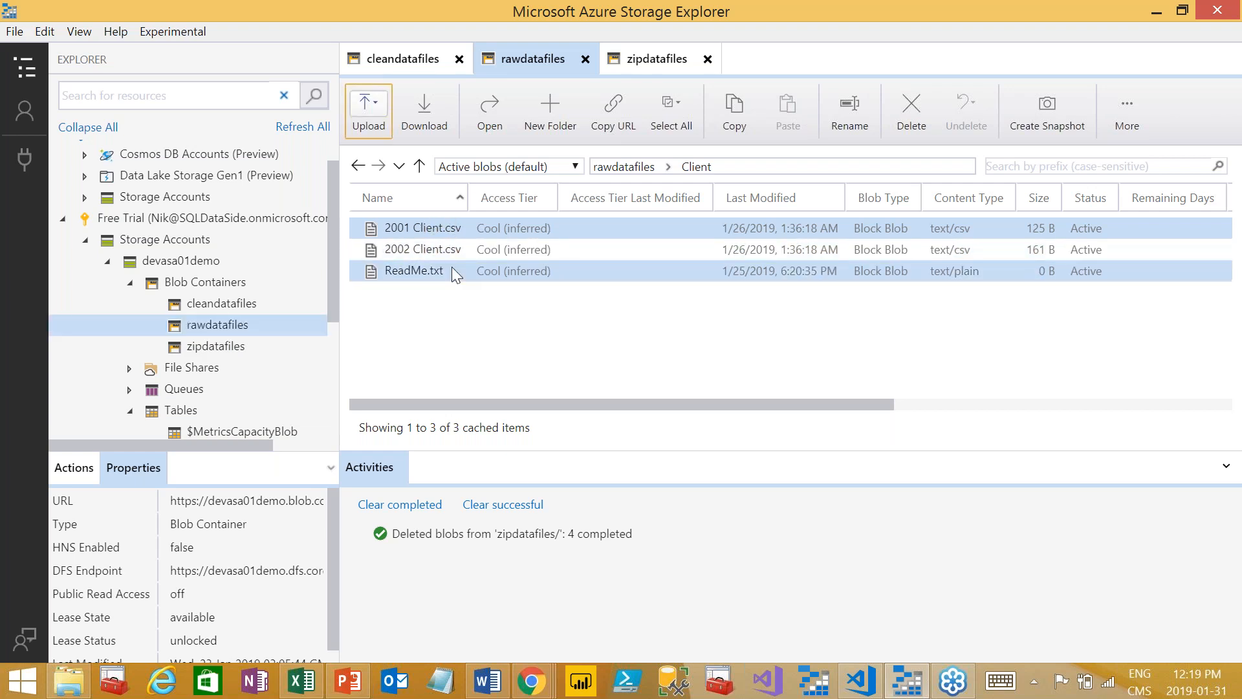
left_click(458, 246, "ctrl")
left_click(466, 255, "shift")
left_click(471, 244, "ctrl")
left_click(459, 250, "shift")
left_click(470, 246, "ctrl")
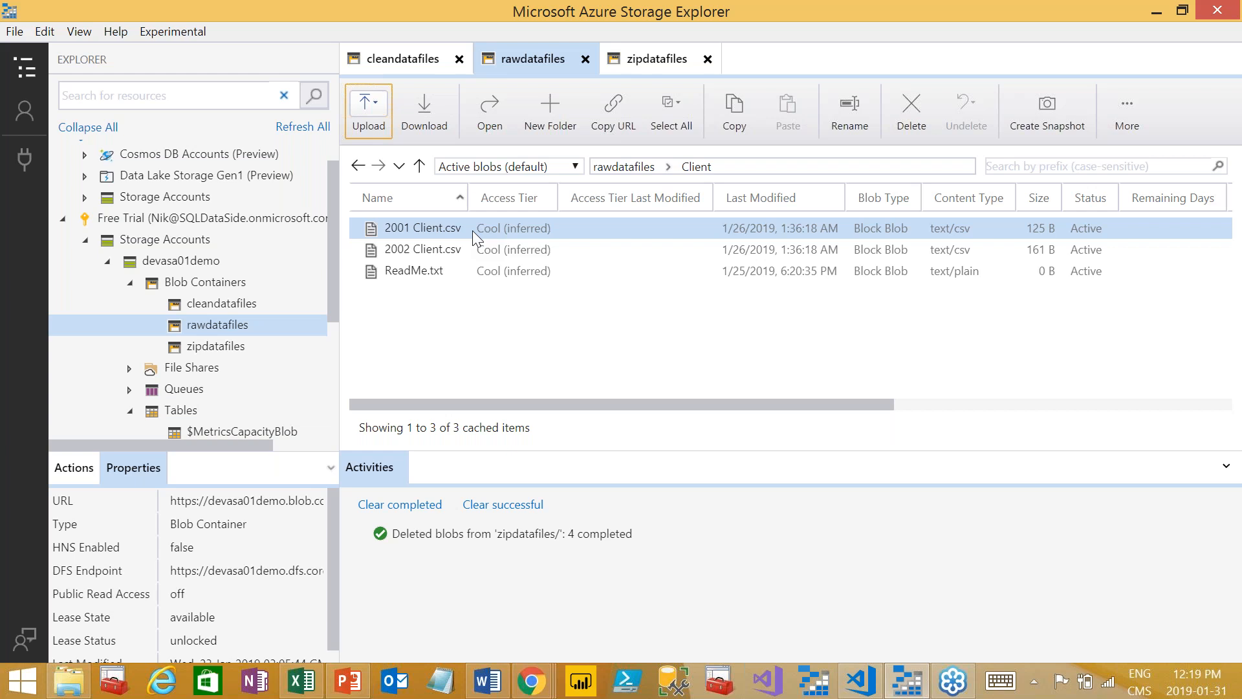
left_click(525, 270, "ctrl")
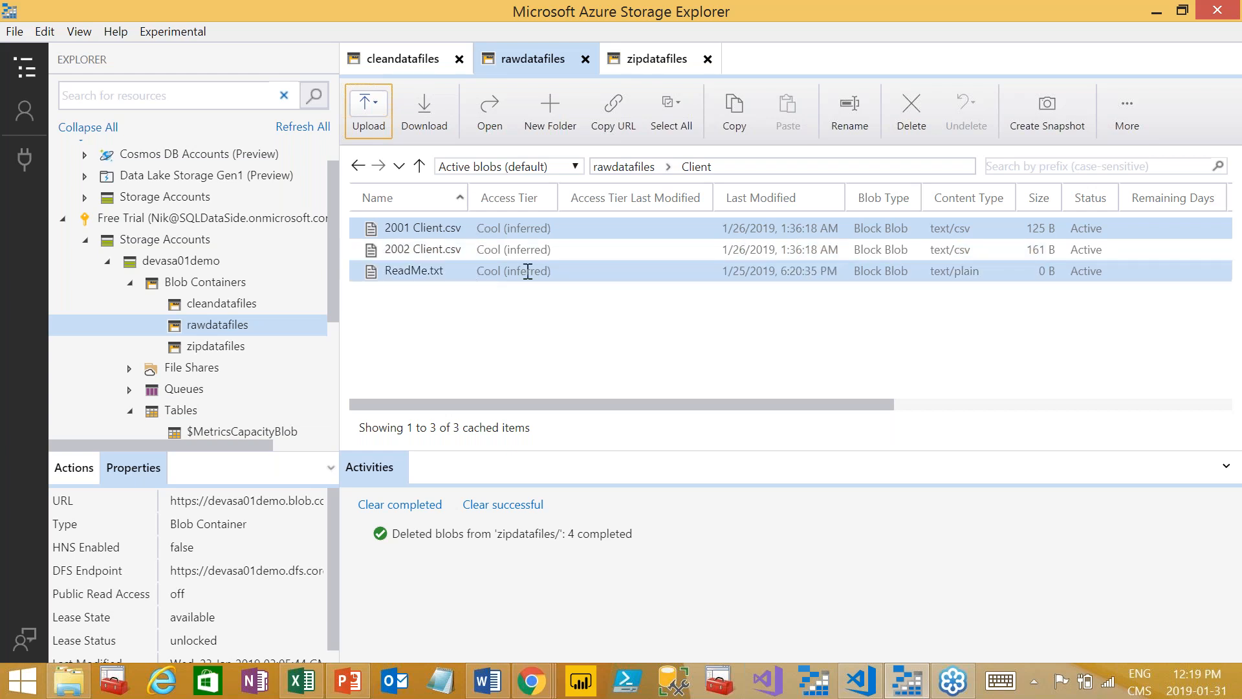
left_click(563, 277)
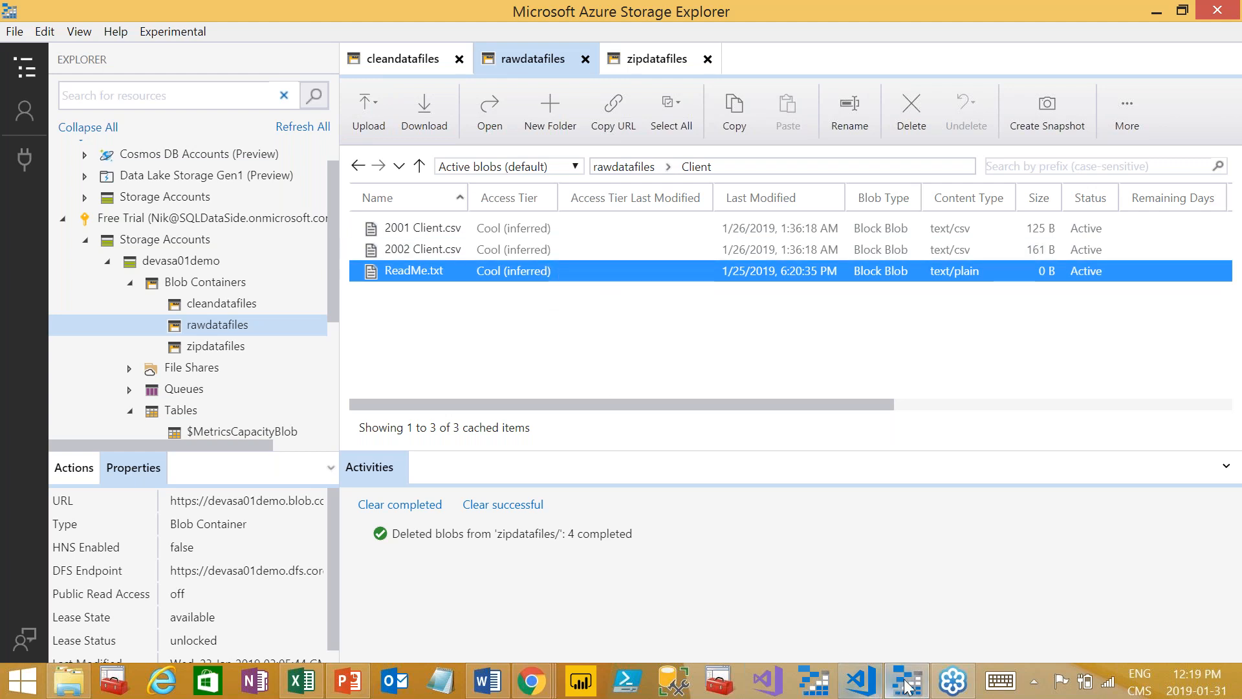
left_click(1159, 13)
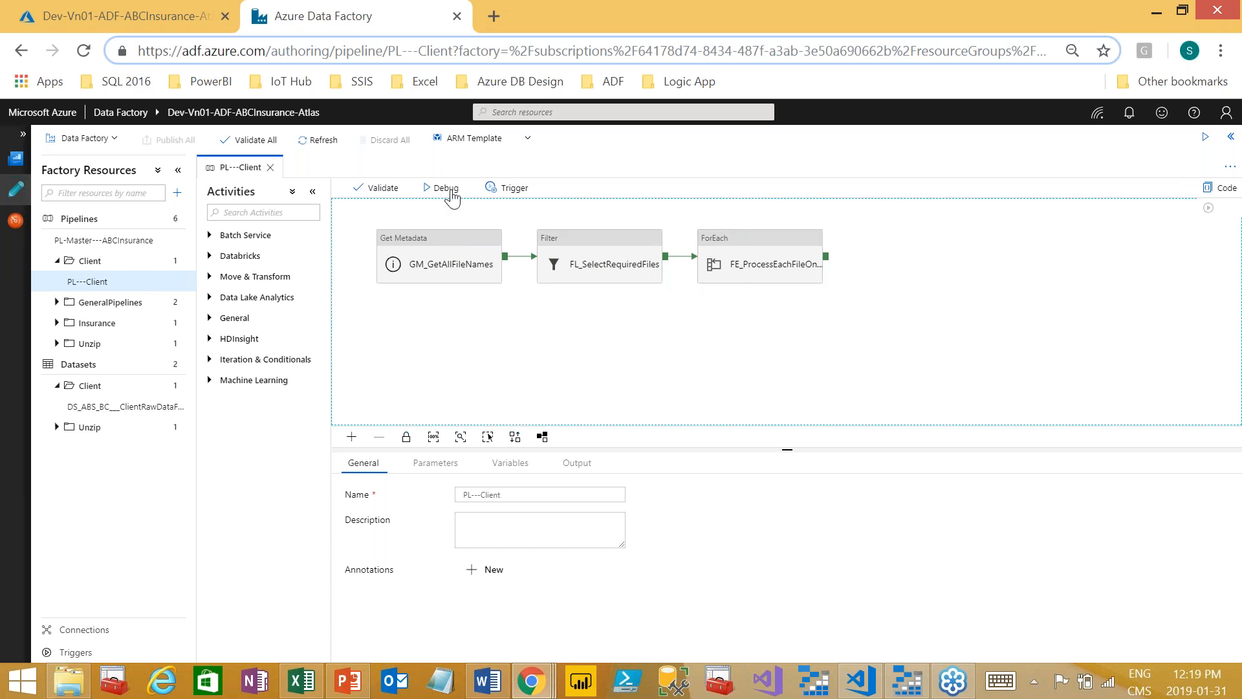
Step: Run the PL---Client pipeline in debug mode with the path rawdatafiles/Client, then enlarge and refresh the run output
left_click(452, 193)
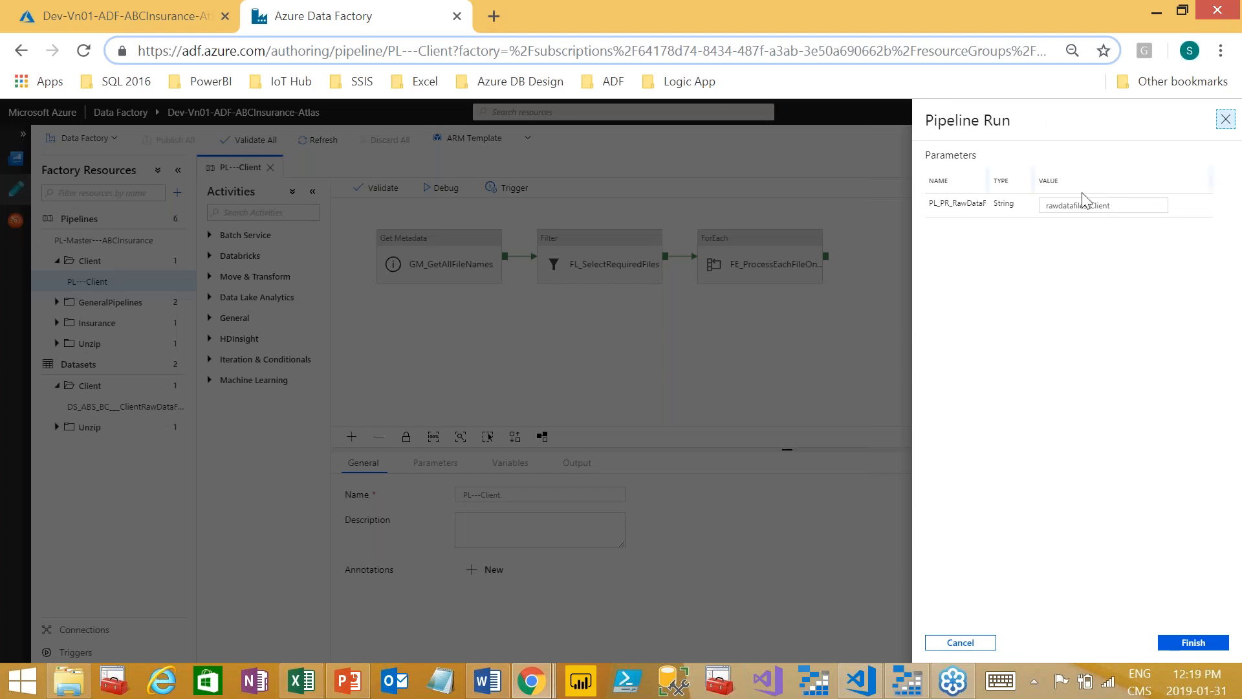
left_click(1181, 639)
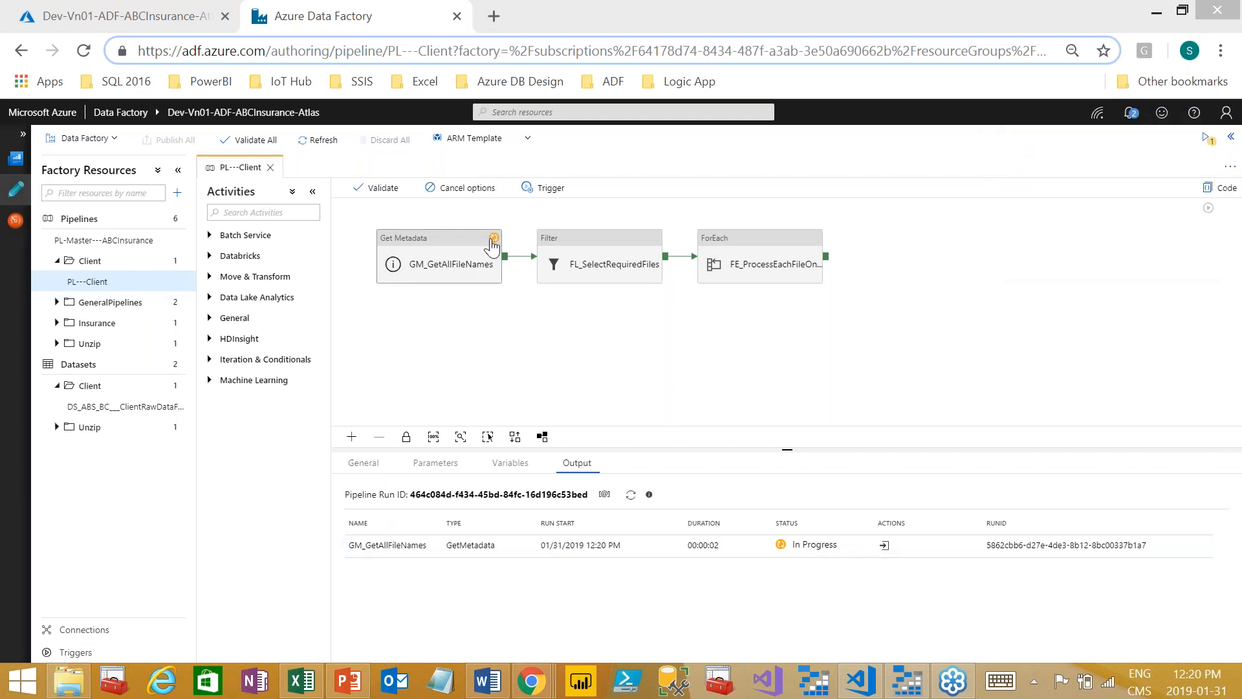
left_click_drag(788, 435, 788, 364)
left_click(631, 414)
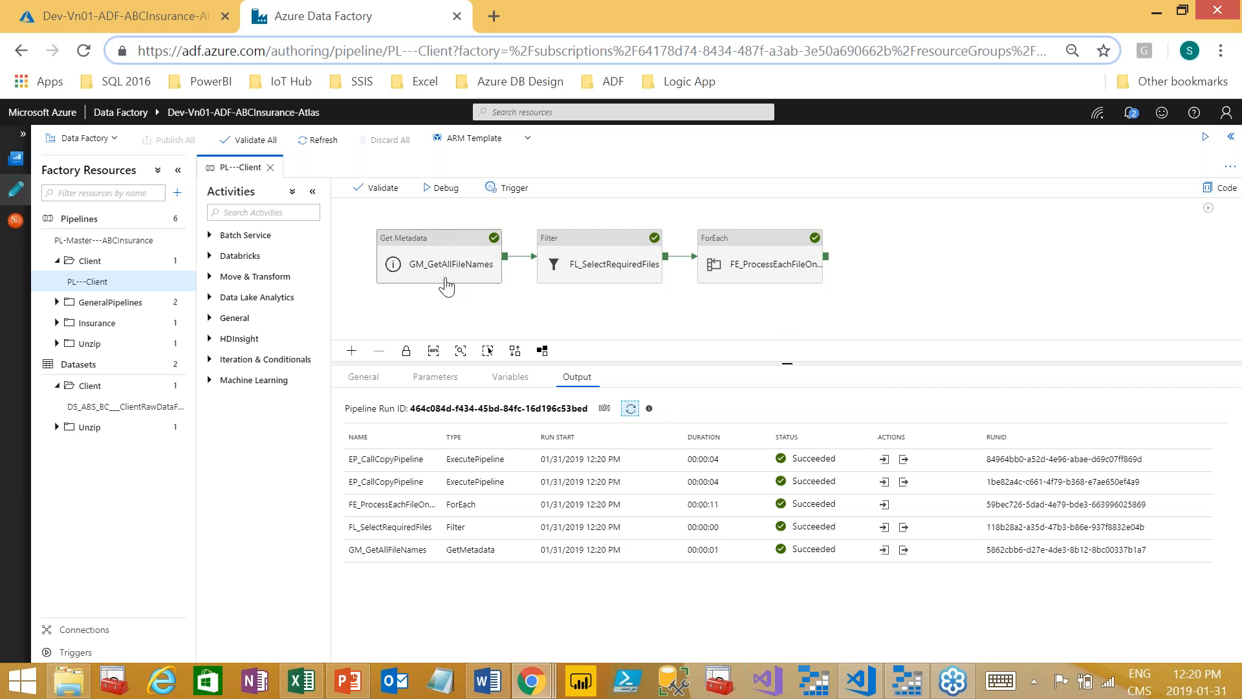
Step: Examine the run input of GM_GetAllFileNames and compare its file path with the Client folder in Azure Storage Explorer
left_click(883, 549)
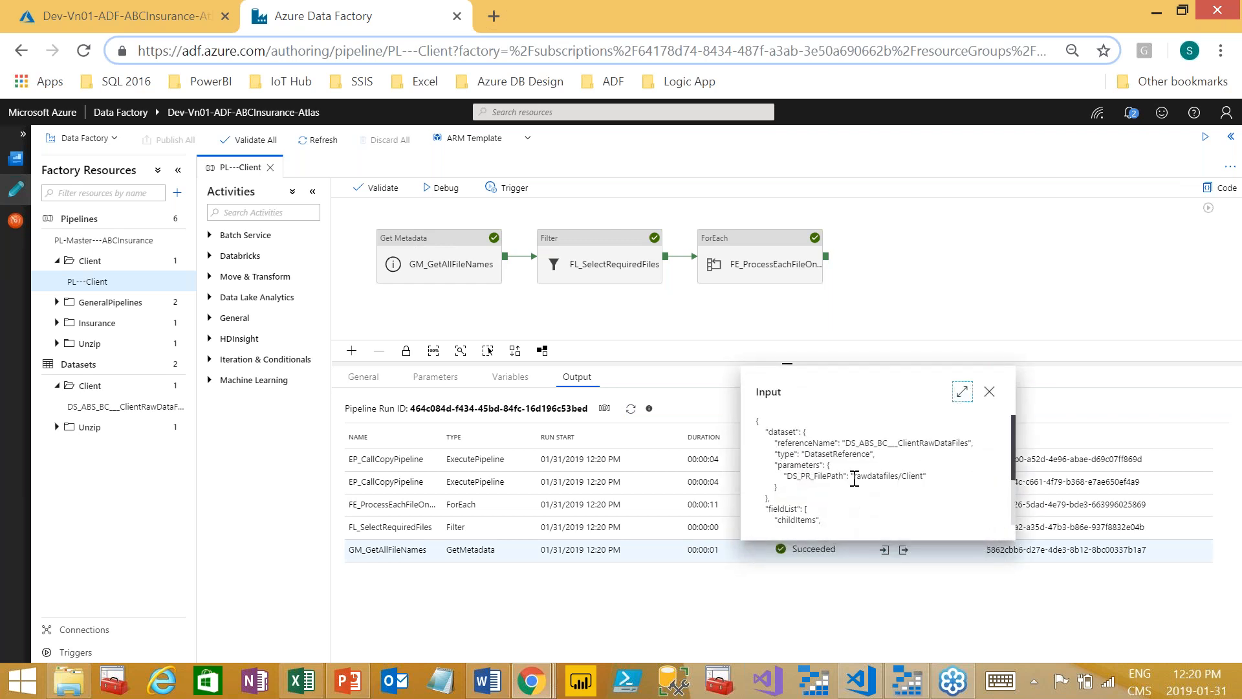
left_click_drag(856, 478, 923, 478)
left_click(914, 681)
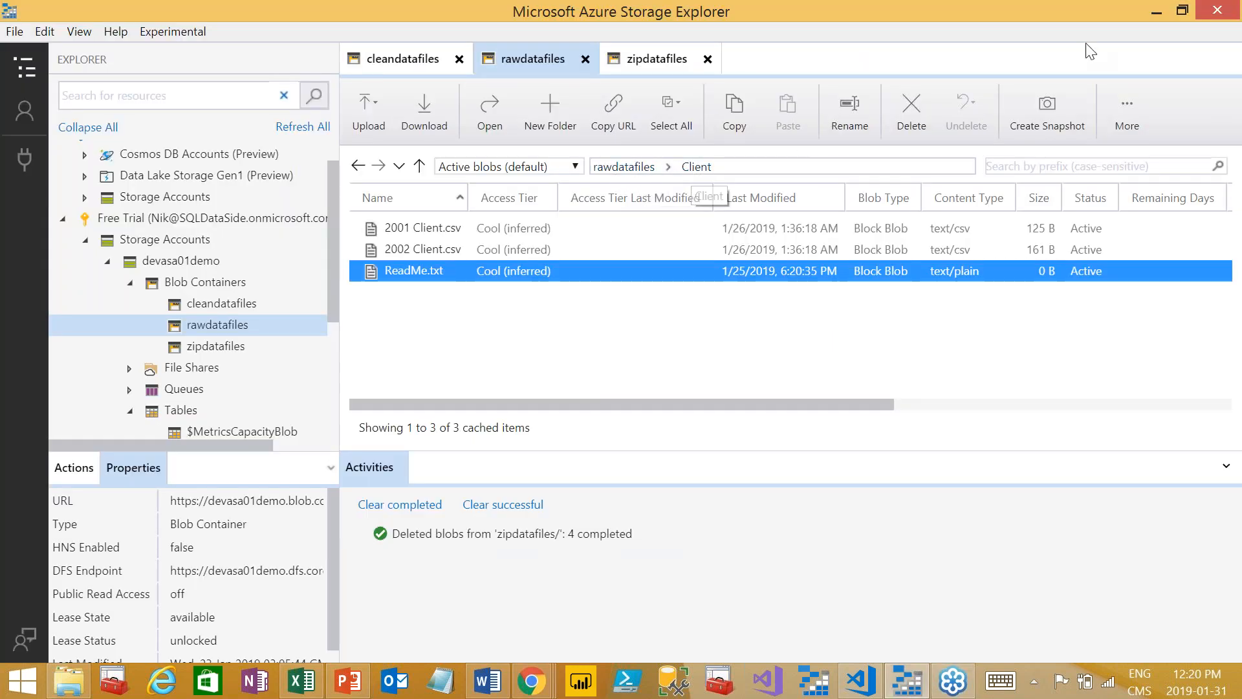
left_click(1156, 12)
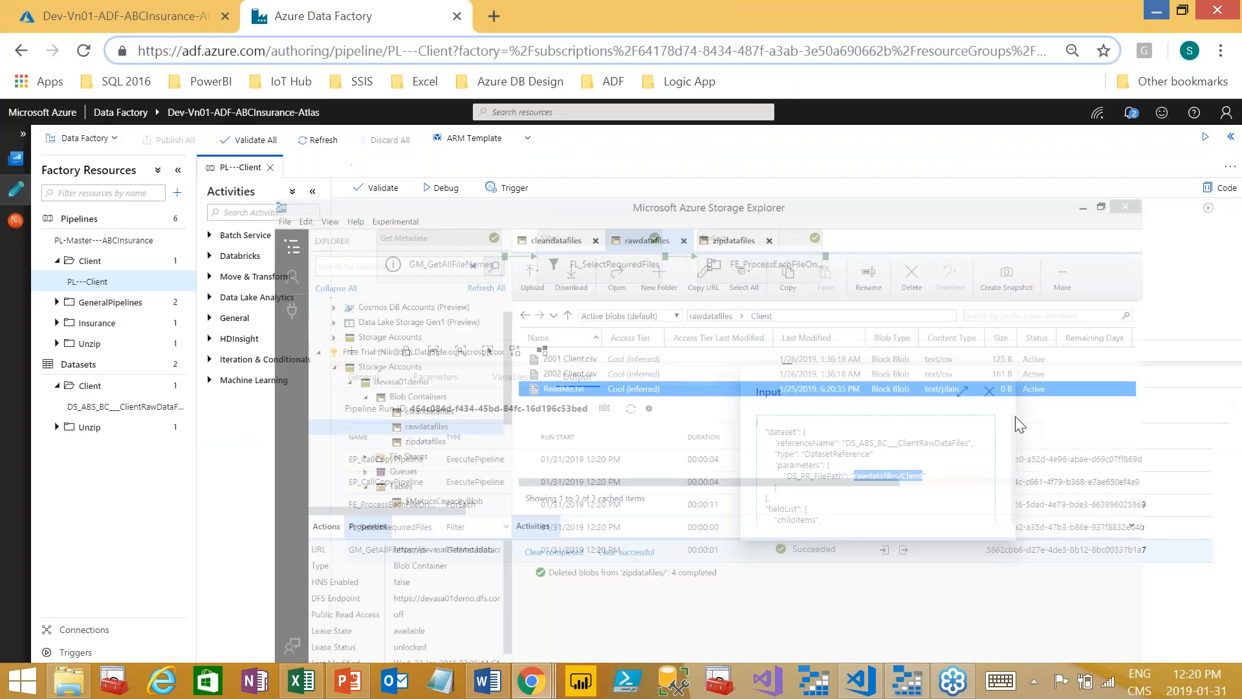
scroll(1010, 489, "down", 3)
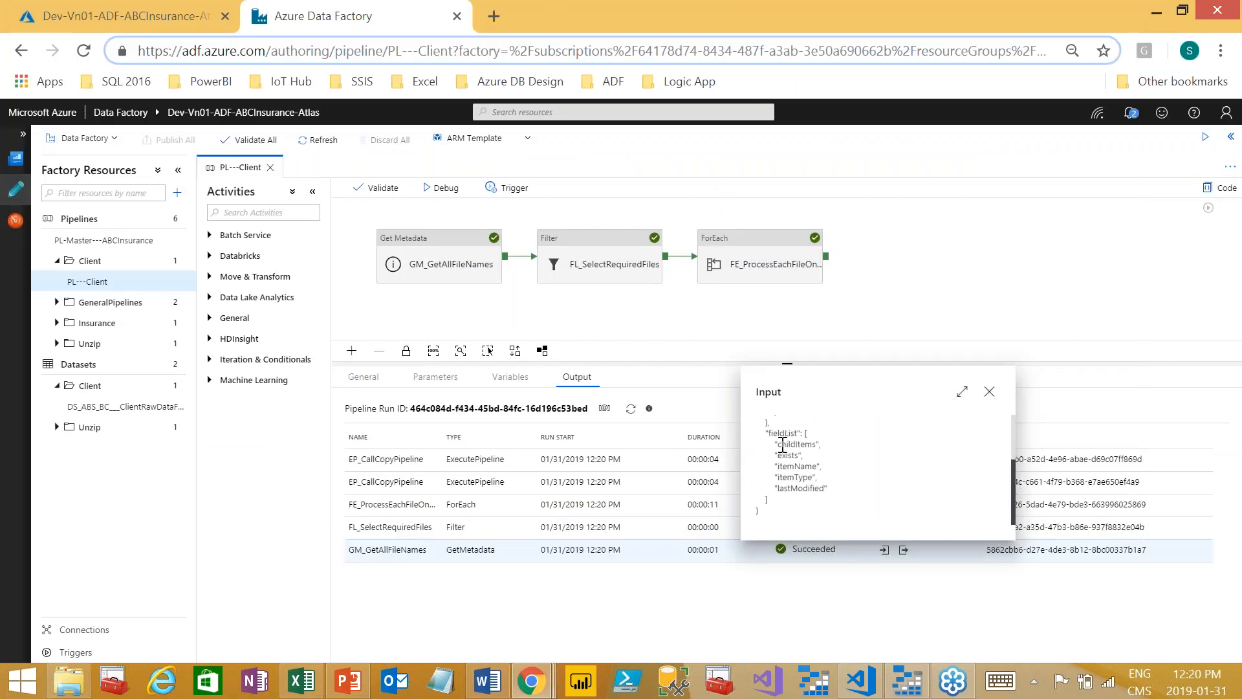
left_click(989, 391)
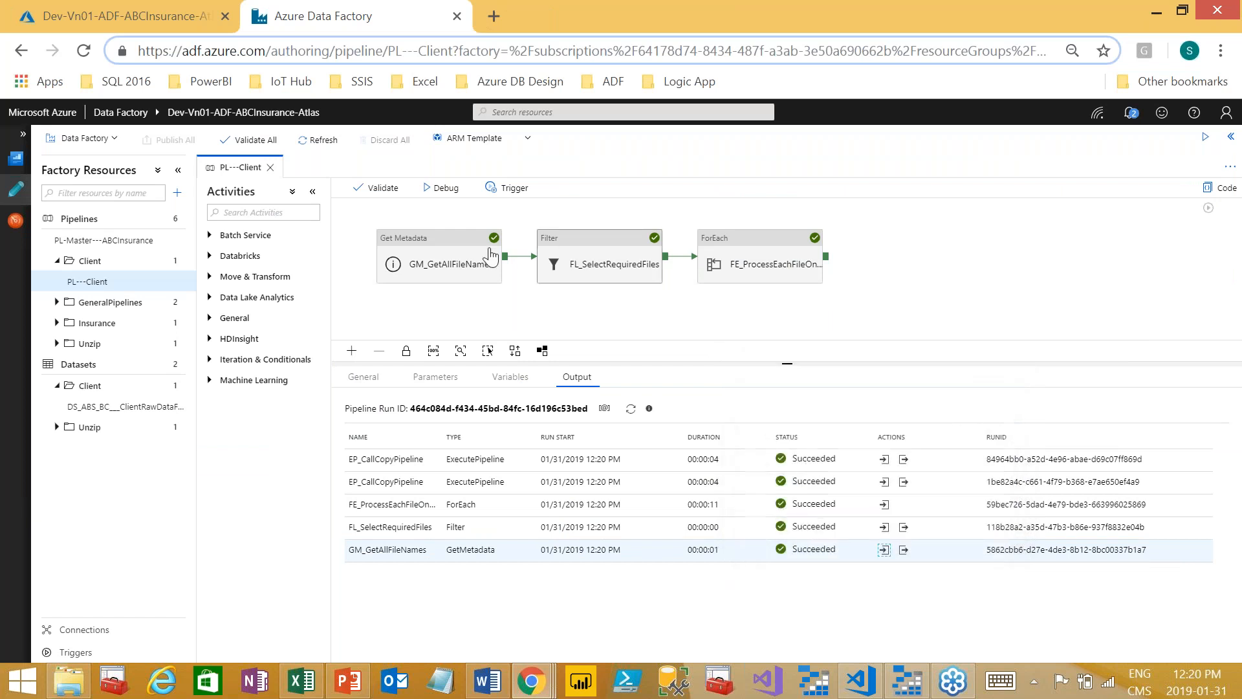
Step: Examine the child items in the run output of the GM_GetAllFileNames activity
left_click(904, 551)
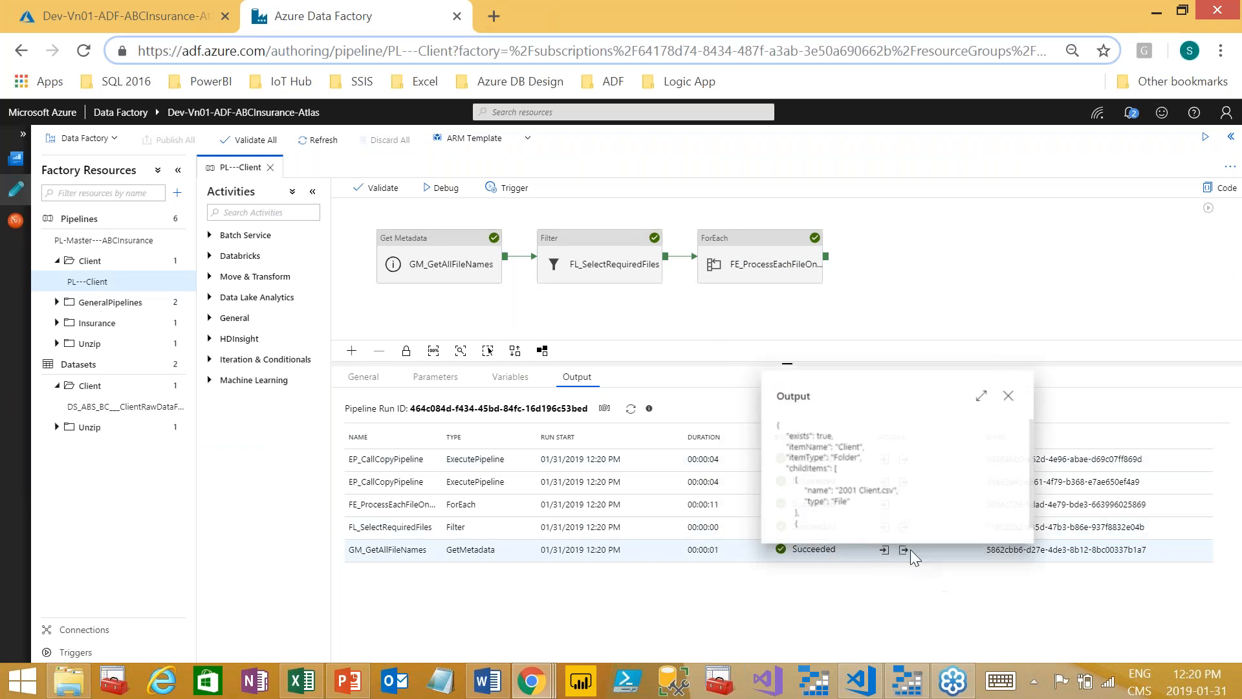
mouse_move(839, 463)
left_mouse_down()
mouse_move(868, 482)
mouse_move(850, 465)
left_mouse_up()
scroll(878, 468, "down", 3)
scroll(874, 472, "up", 2)
scroll(868, 481, "down", 2)
left_click(1008, 395)
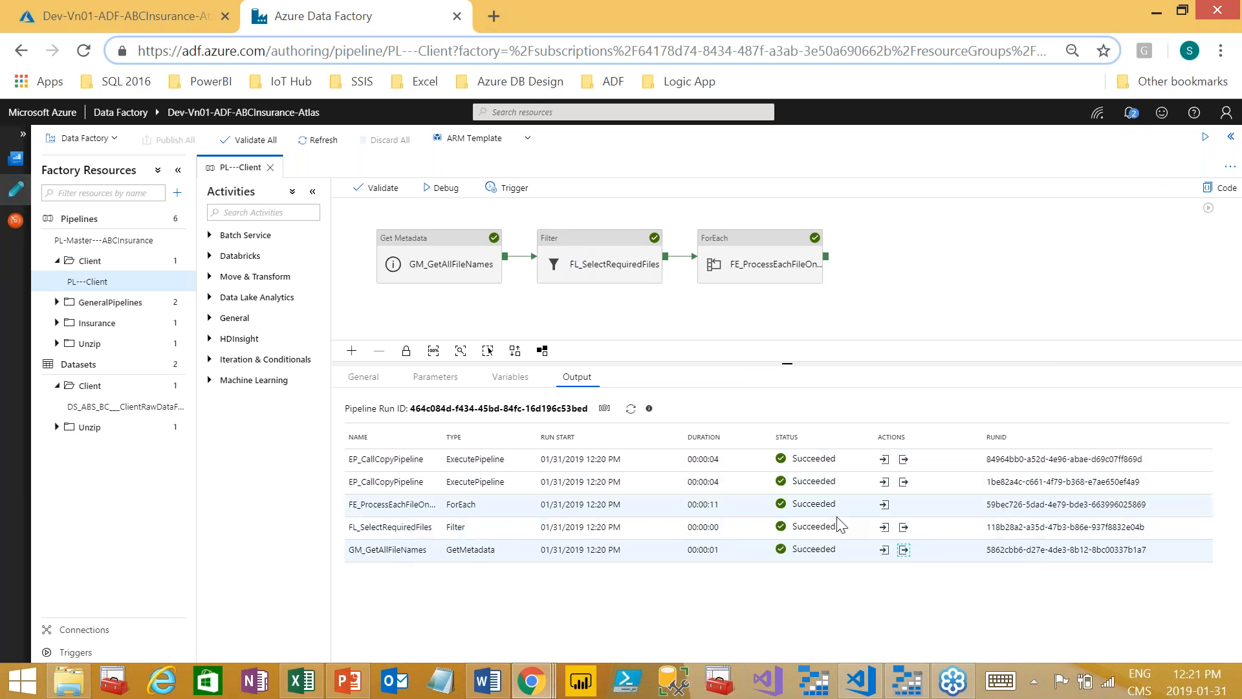
Step: Examine the items expression and condition in the run input of the FL_SelectRequiredFiles filter
left_click(884, 526)
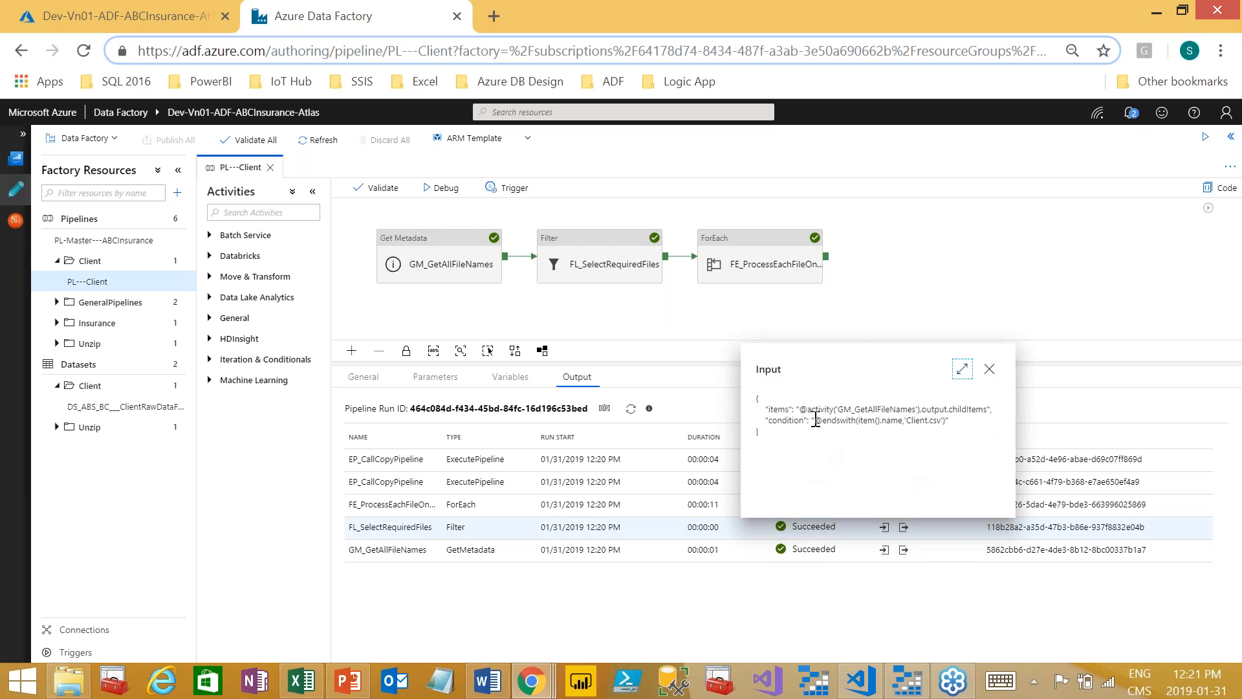
left_click_drag(808, 411, 989, 411)
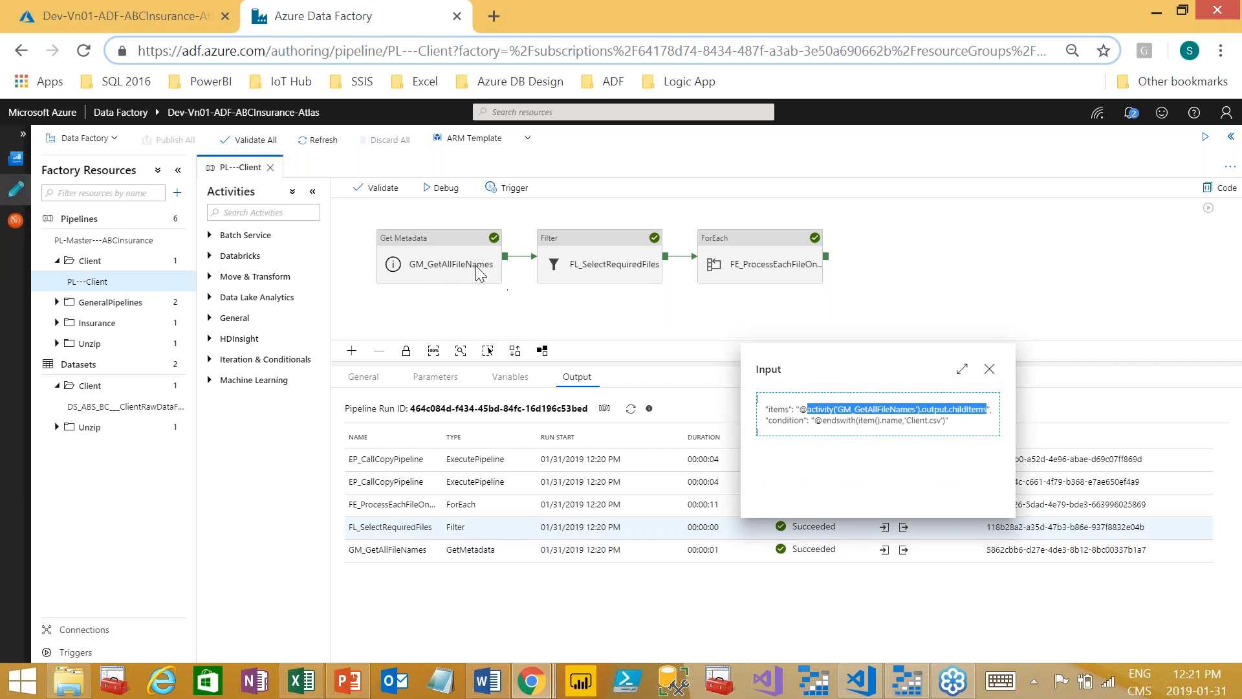
left_click(989, 370)
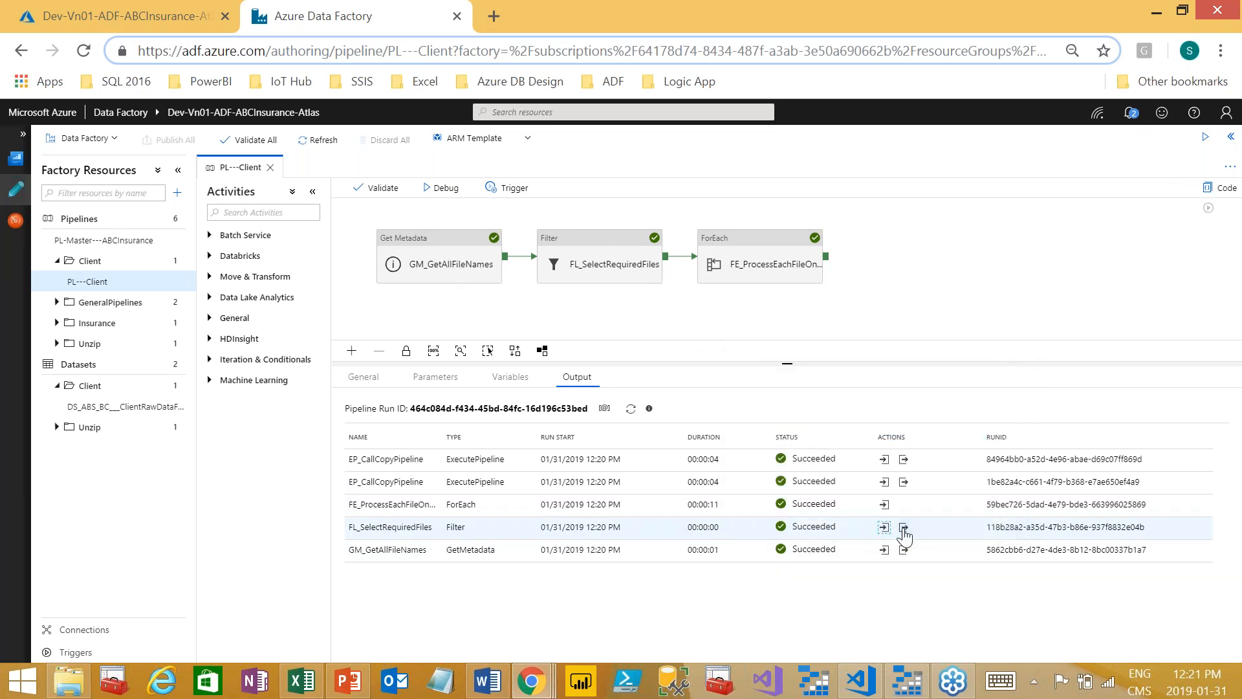
Step: Examine the item counts and filtered file names in the run output of the FL_SelectRequiredFiles filter
left_click(904, 528)
scroll(899, 478, "down", 3)
left_click_drag(793, 414, 868, 419)
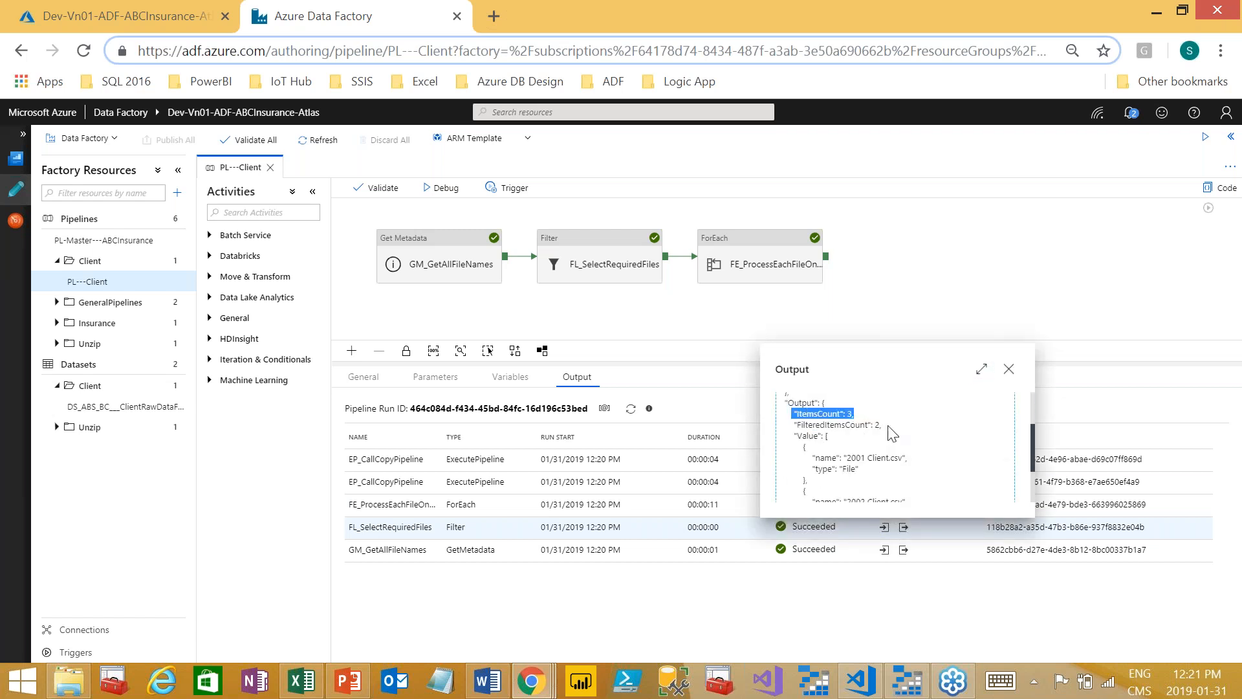
left_click_drag(855, 457, 881, 472)
scroll(867, 461, "down", 1)
scroll(881, 471, "down", 2)
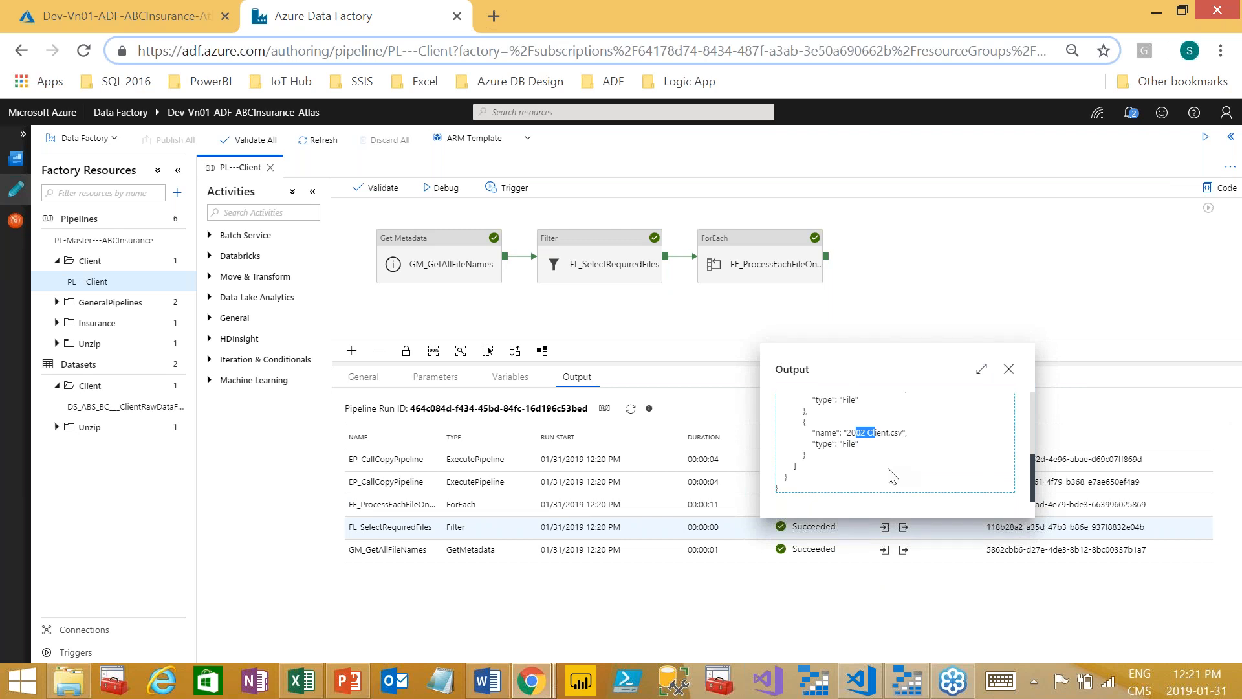
left_click(1008, 369)
Step: Open the ForEach activity's inner EP_CallCopyPipeline activity and show its invoked pipeline settings
left_click(856, 325)
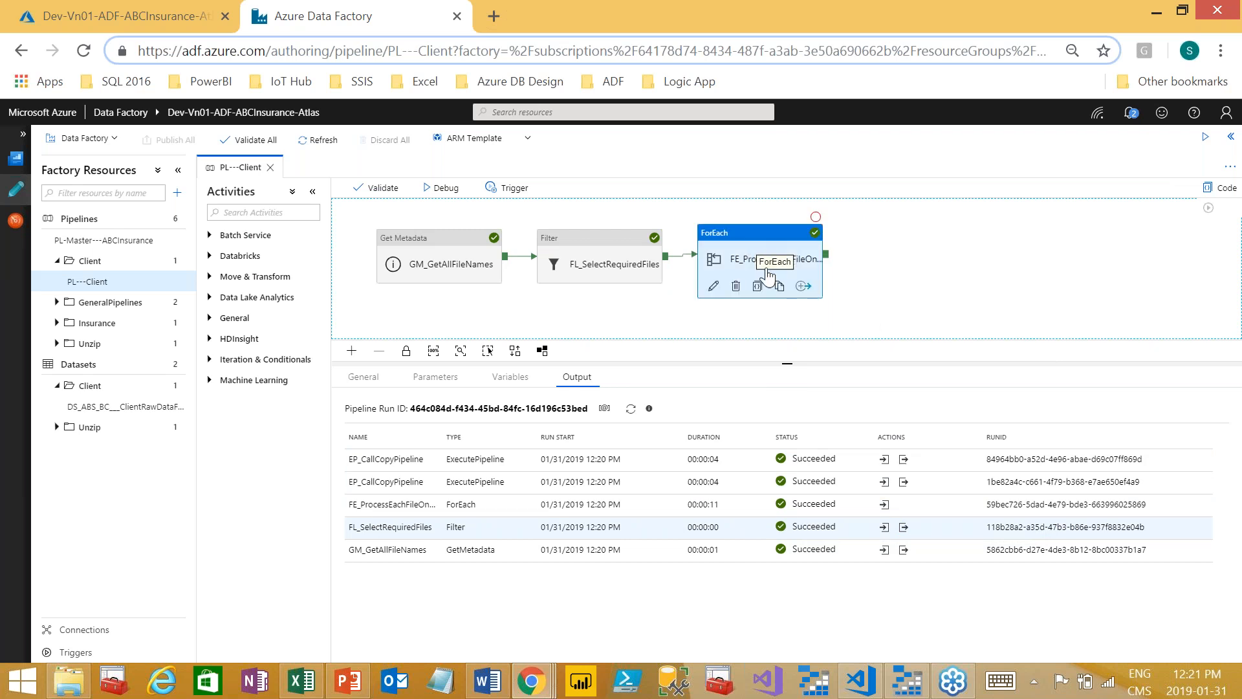
left_click(758, 265)
left_click_drag(748, 217, 537, 246)
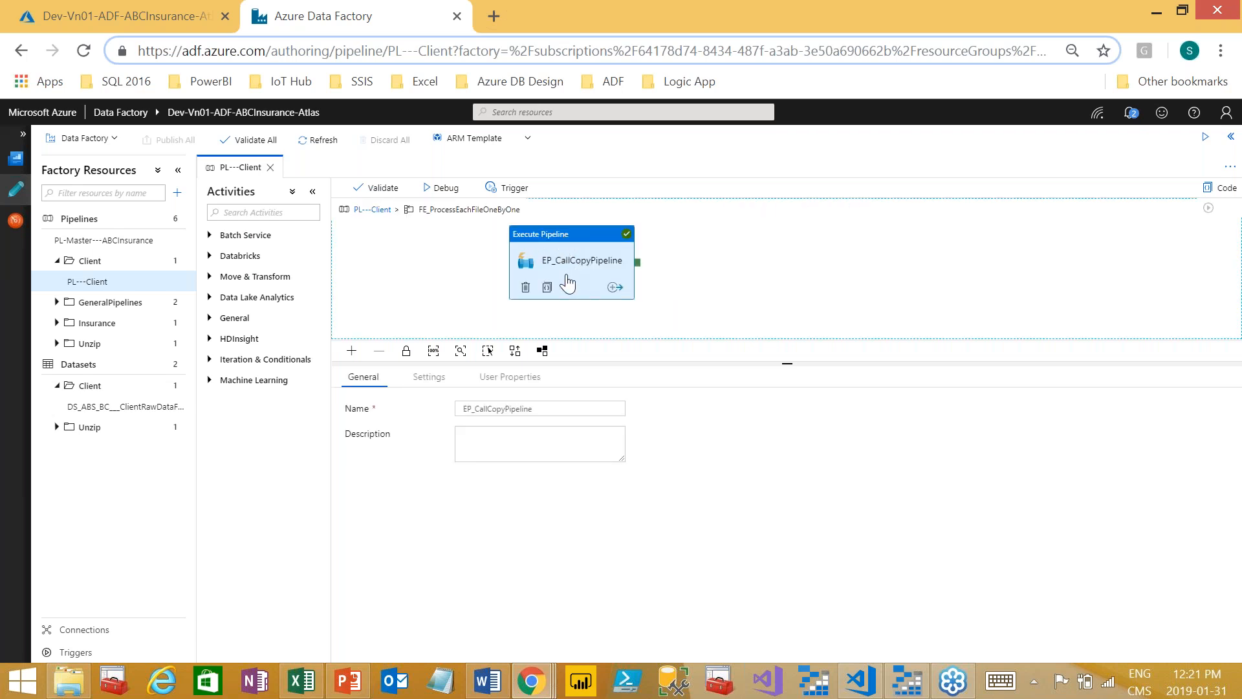
left_click(435, 384)
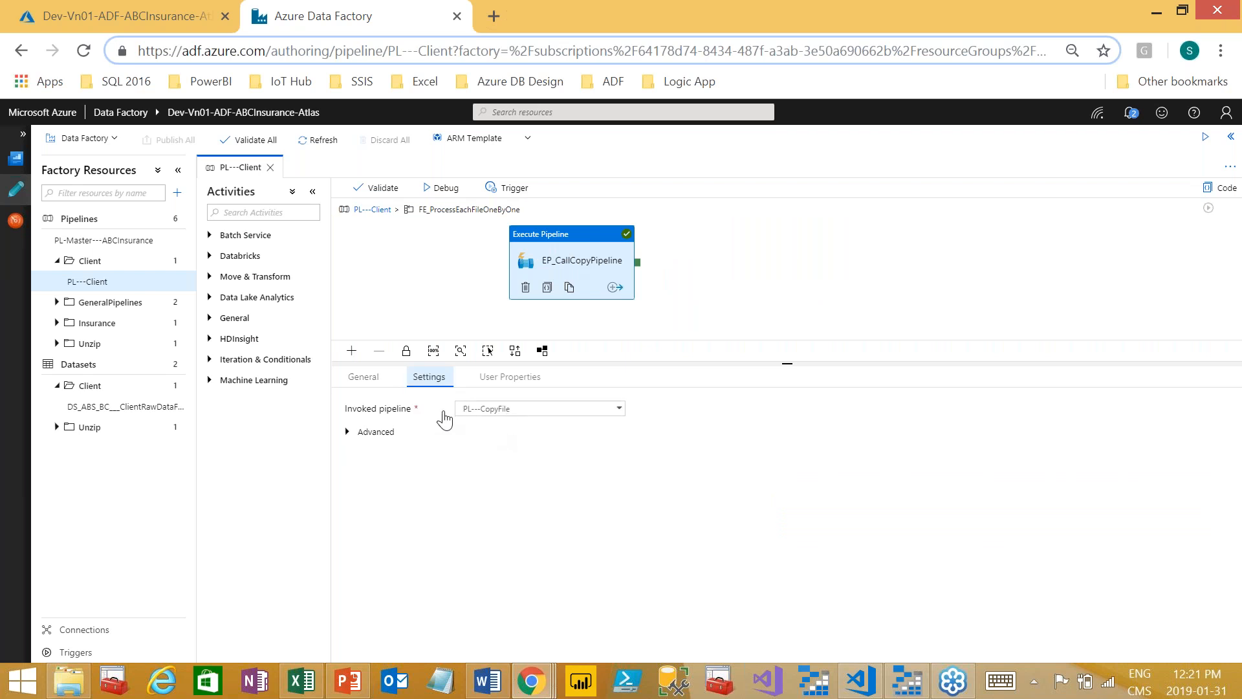
Step: Open the PL---CopyFile pipeline from the GeneralPipelines folder and show the settings of its WB_CopyFile wait activity
left_click(57, 303)
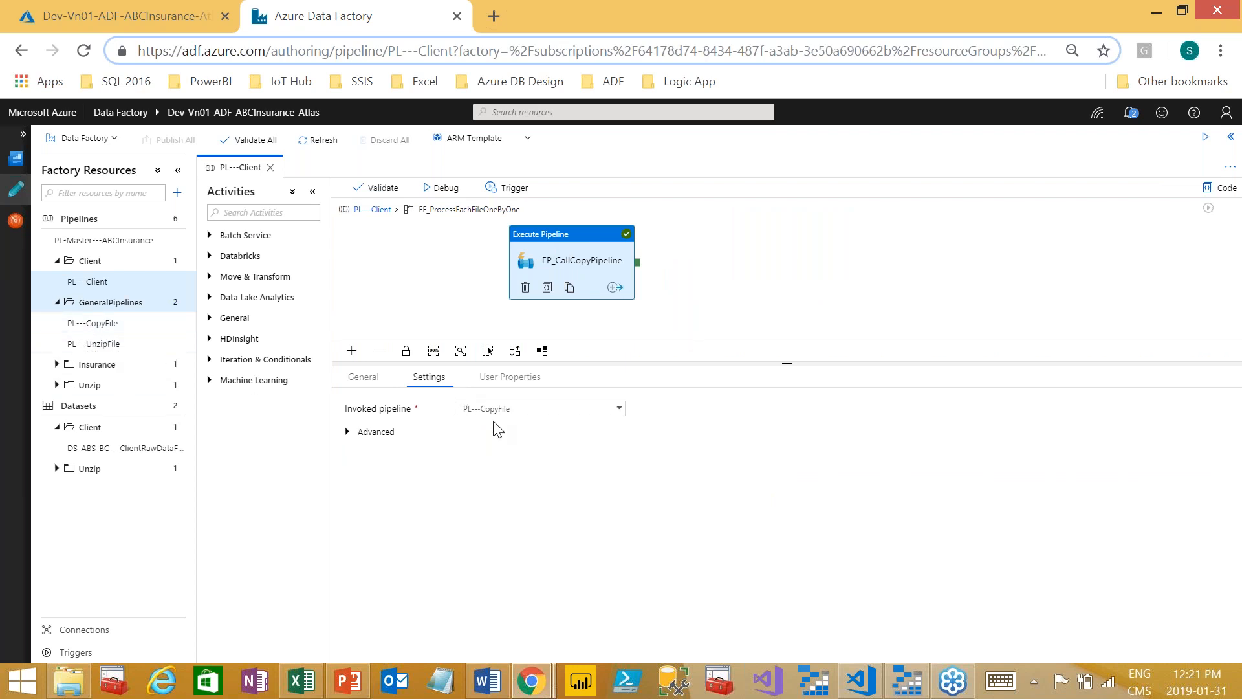
left_click(99, 325)
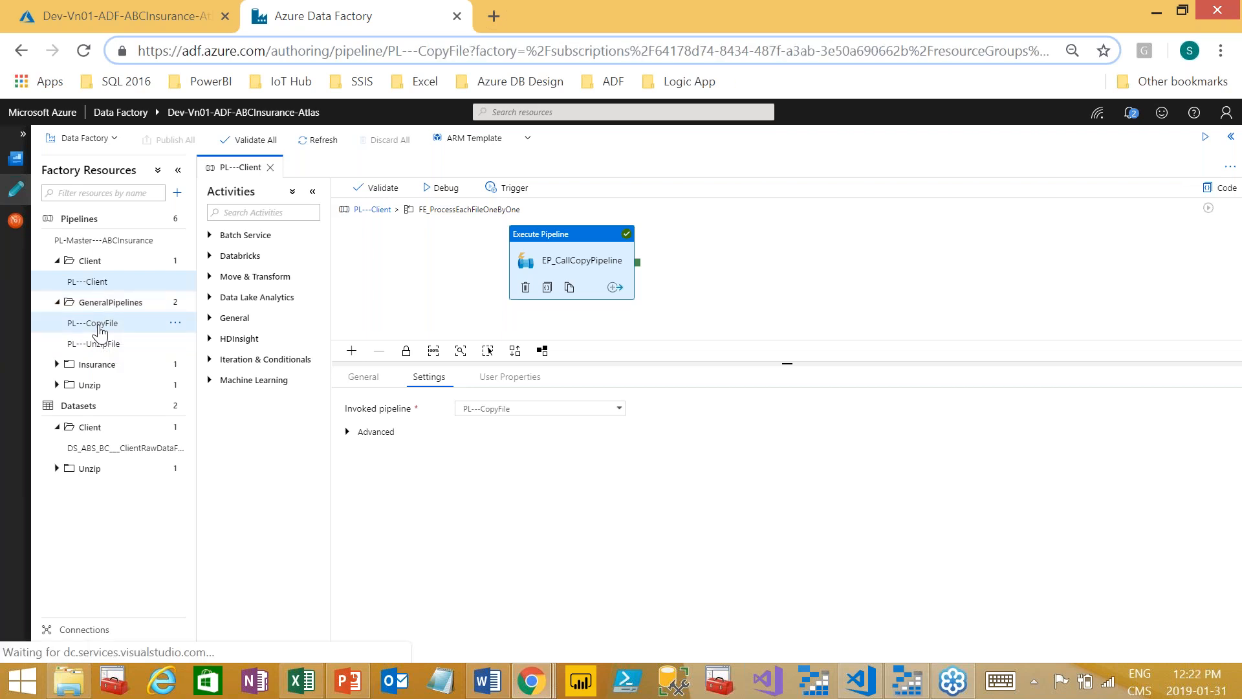
left_click_drag(798, 218, 435, 275)
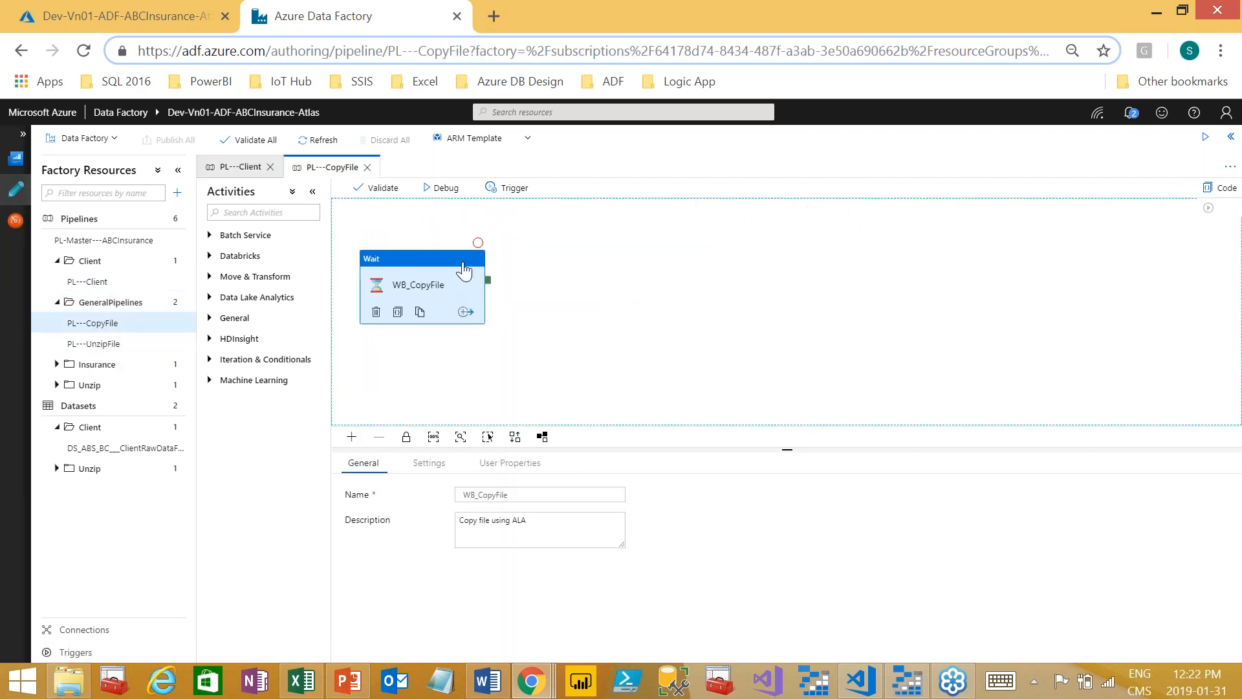
left_click(429, 462)
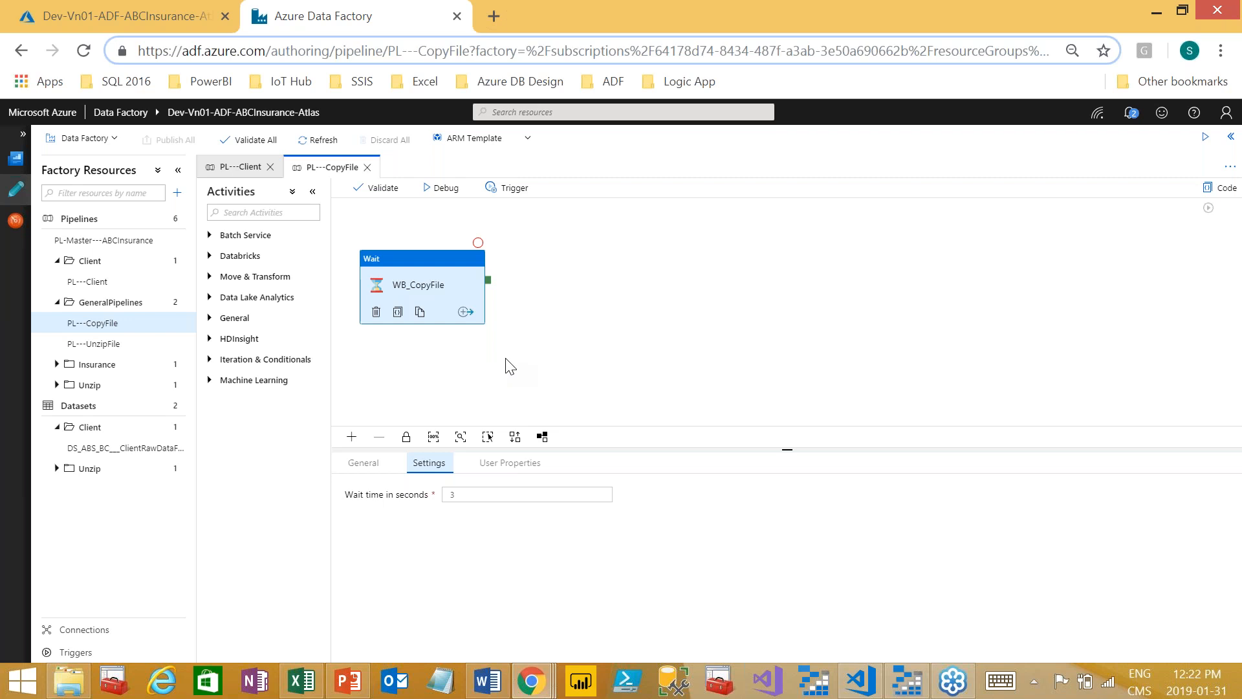
Step: Return to the top level of the PL---Client pipeline and view the actions available for it, such as Clone
left_click(93, 288)
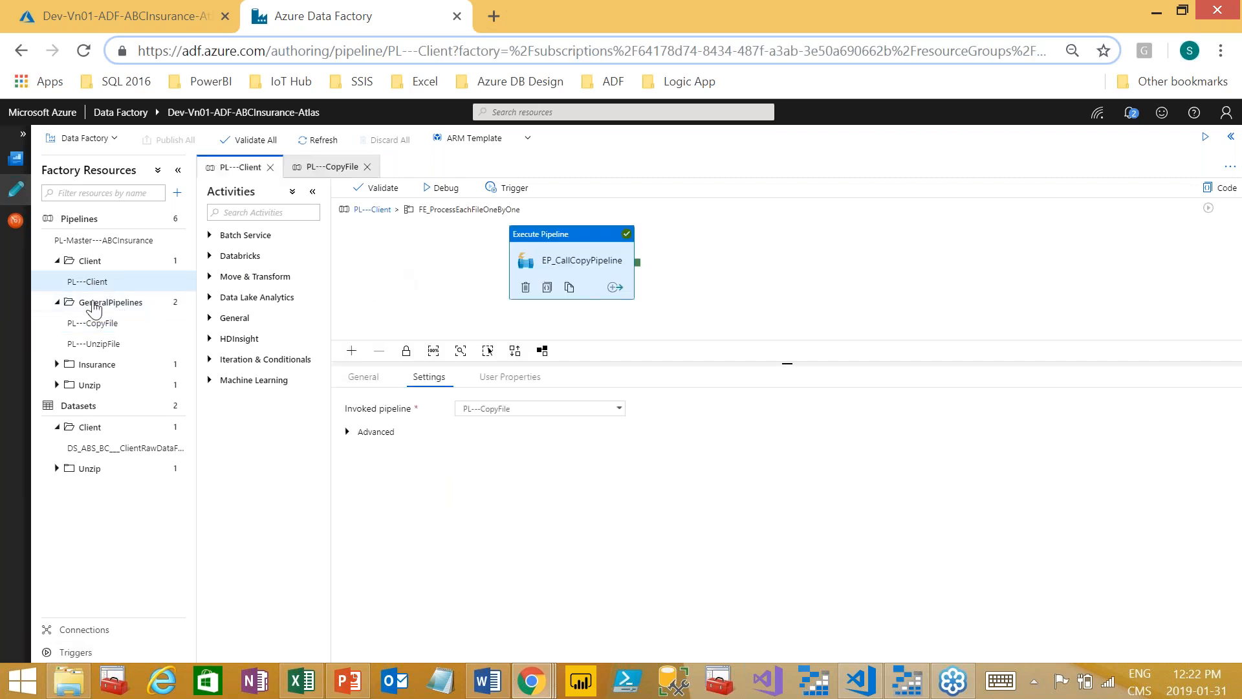
left_click(371, 211)
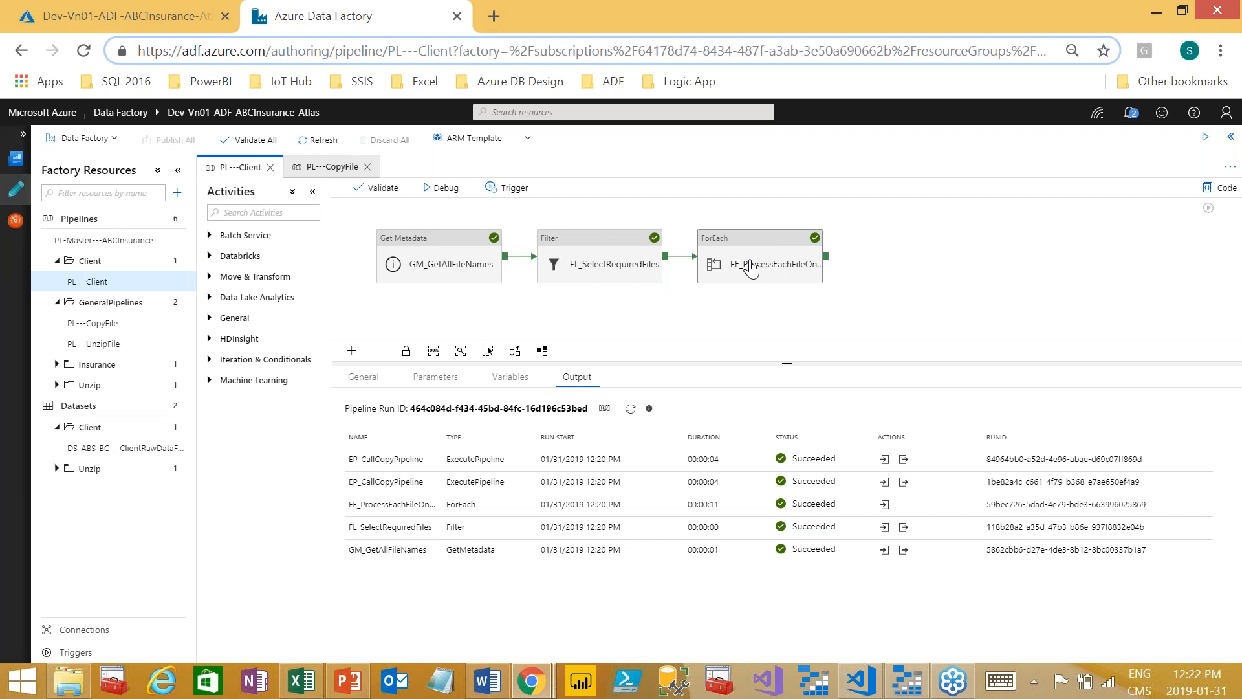
left_click_drag(487, 221, 523, 208)
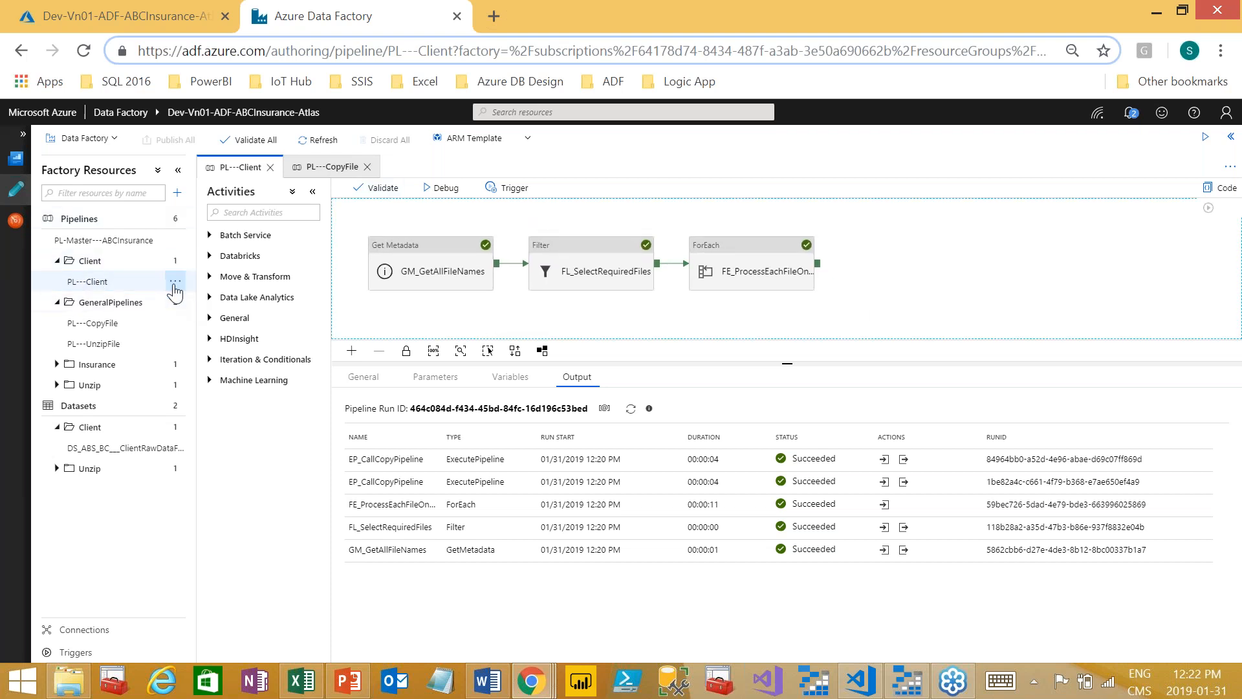
left_click(175, 280)
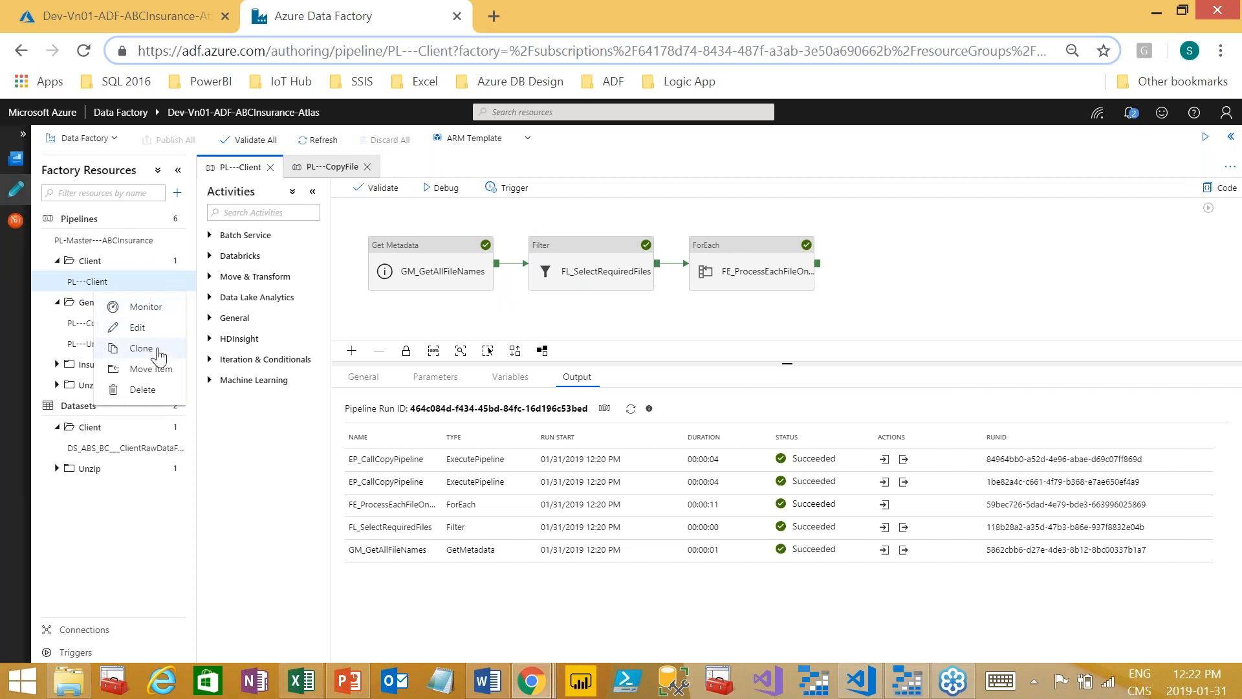
left_click(531, 324)
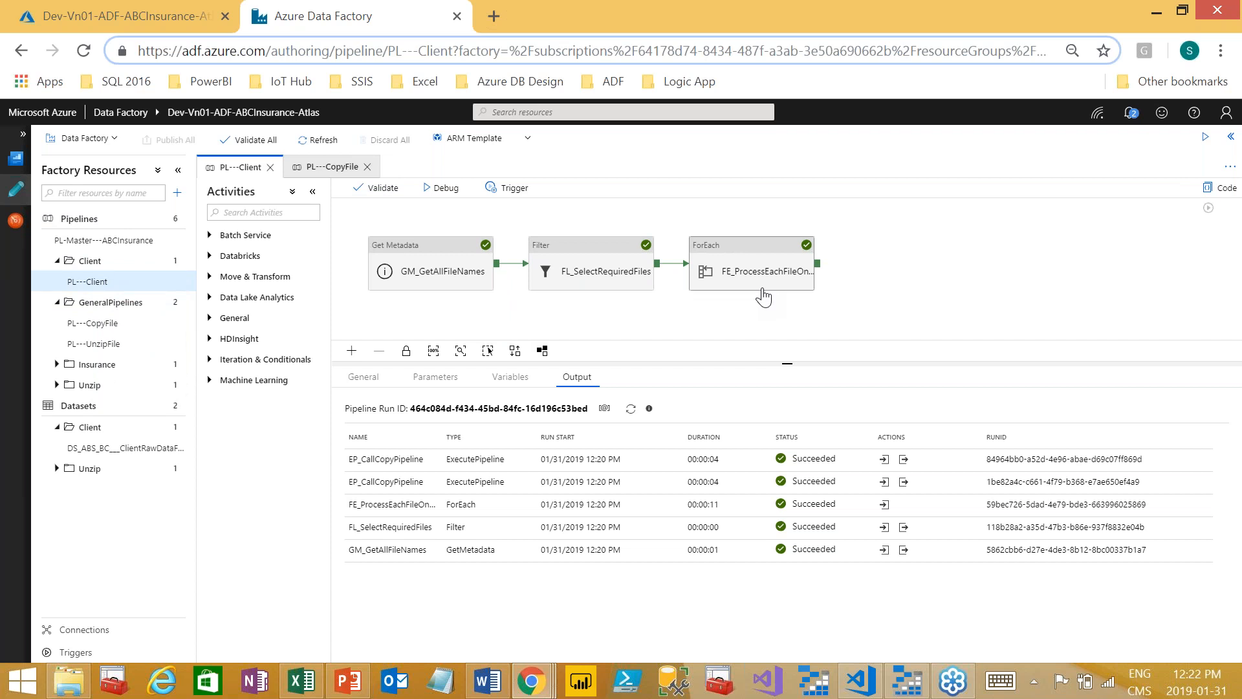
mouse_move(182, 290)
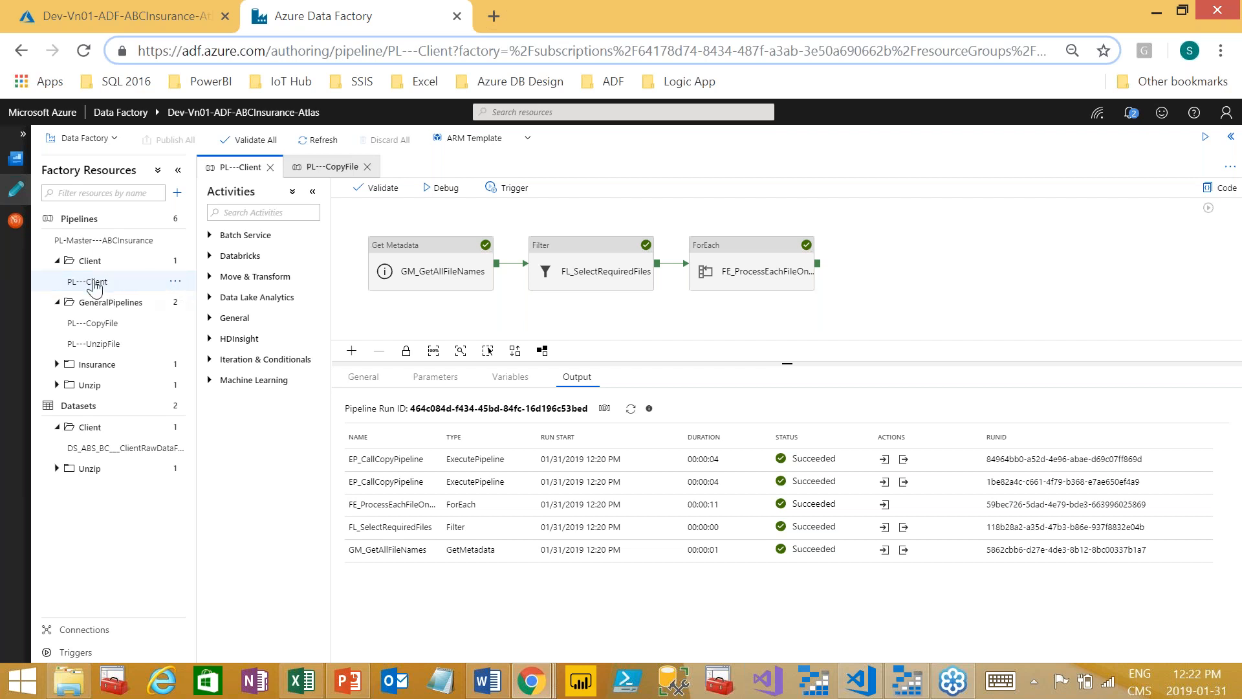
Step: Expand the Unzip pipeline folder and open the PL---Unzip pipeline
left_click(57, 385)
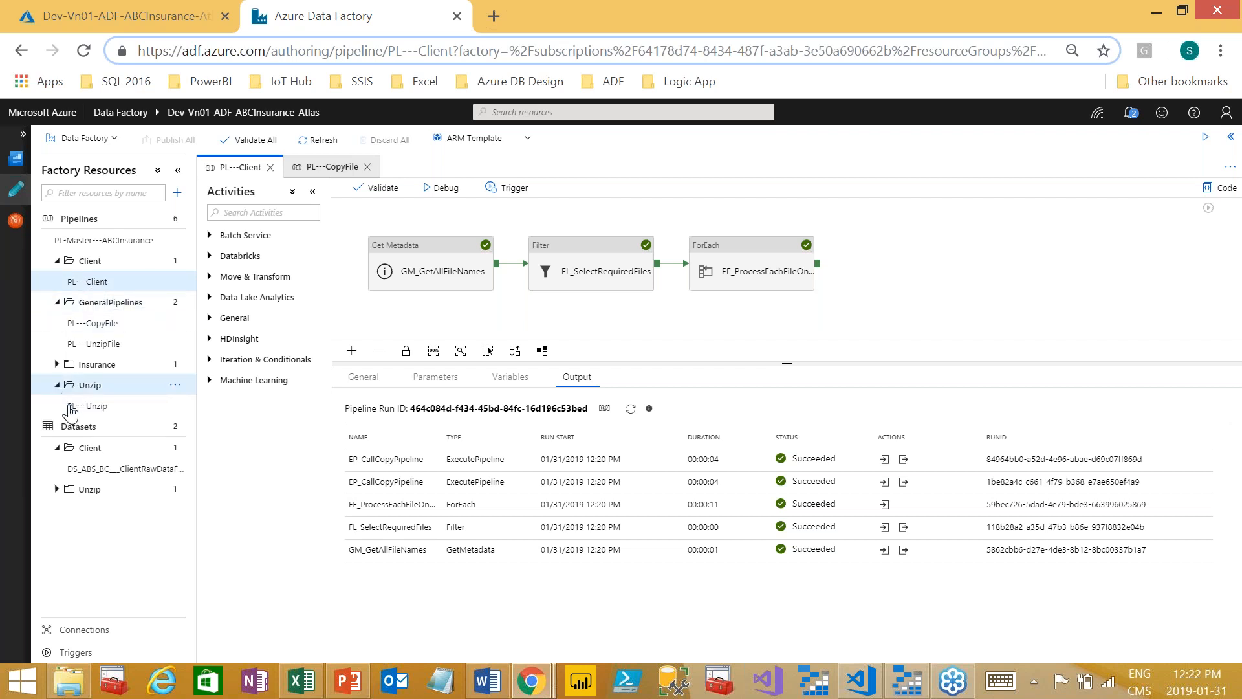
left_click_drag(91, 407, 109, 319)
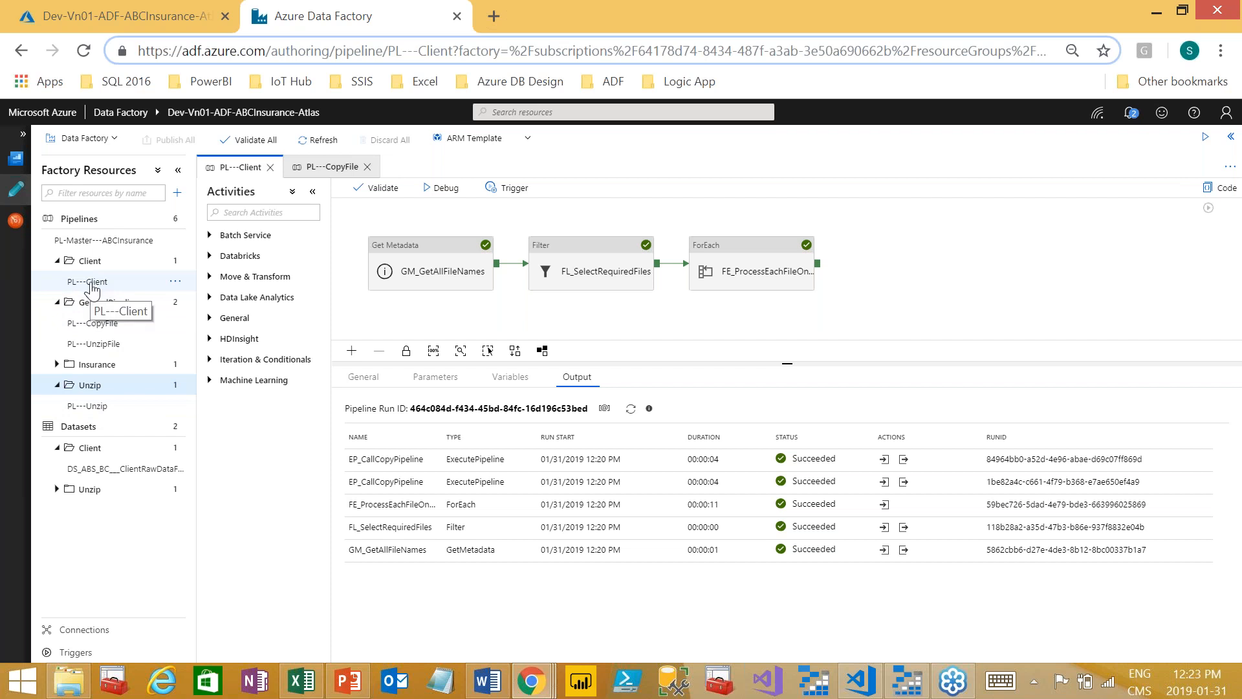
left_click(97, 411)
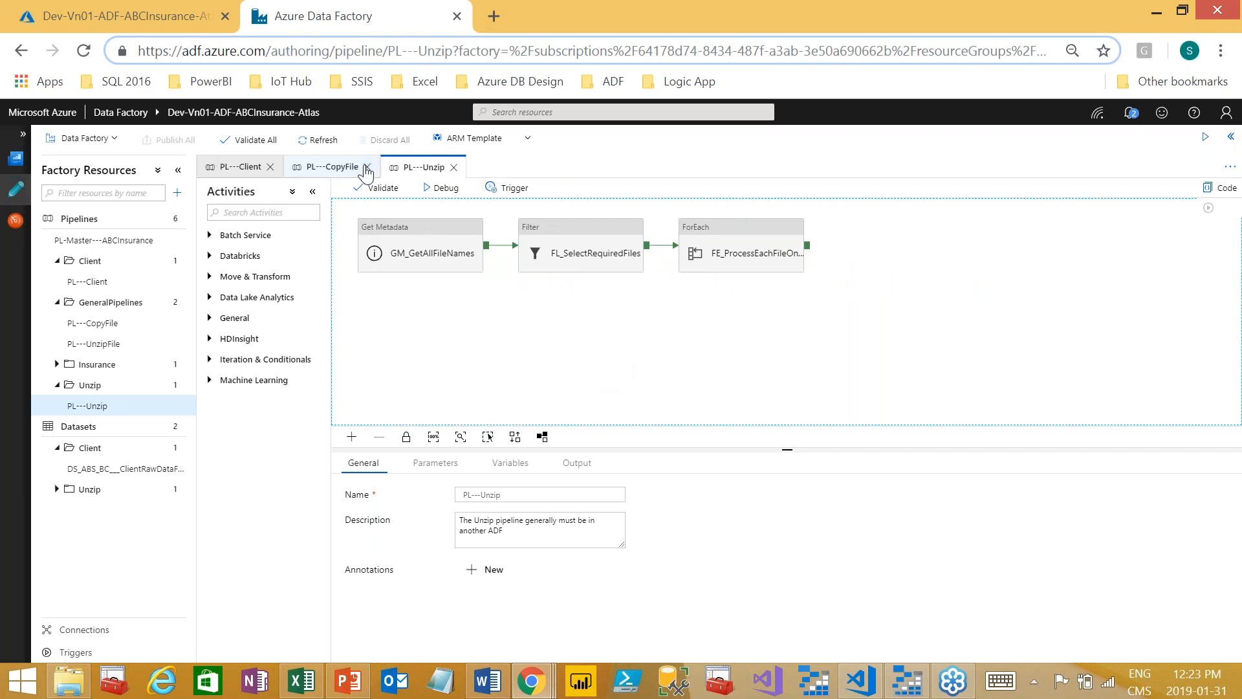
Step: In PL---Client, examine the invoked pipeline and advanced parameters of the EP_CallCopyPipeline activity inside the ForEach
left_click(244, 170)
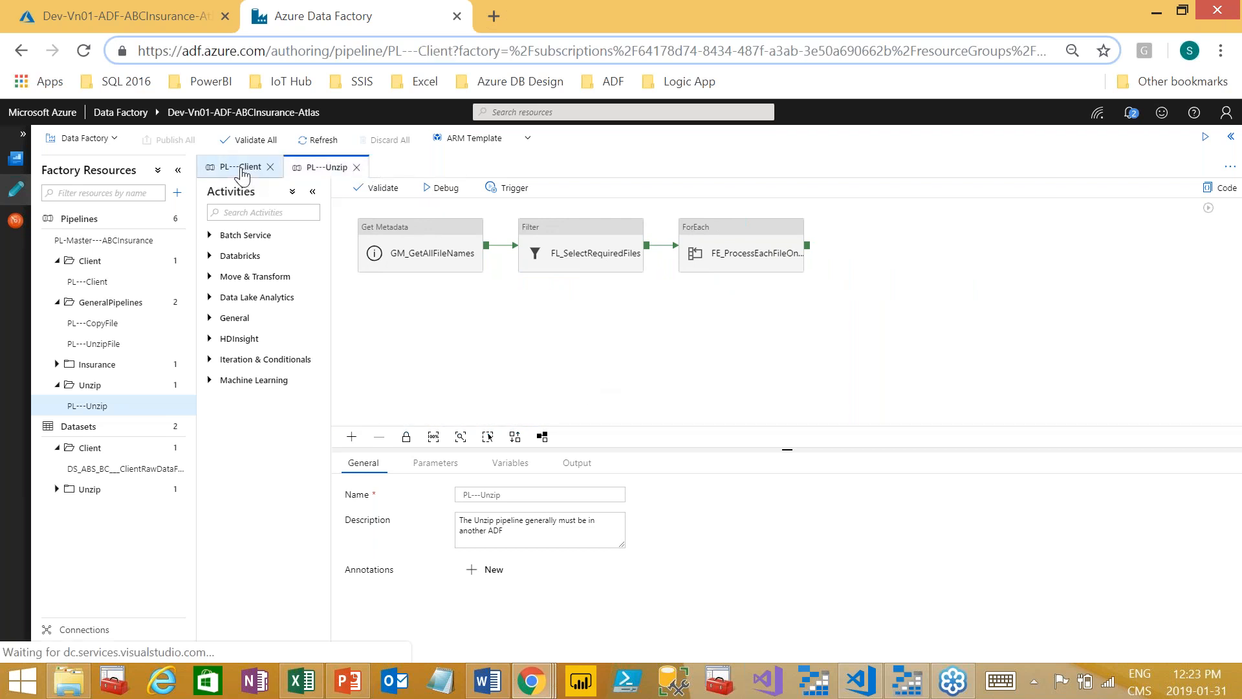
left_click(729, 251)
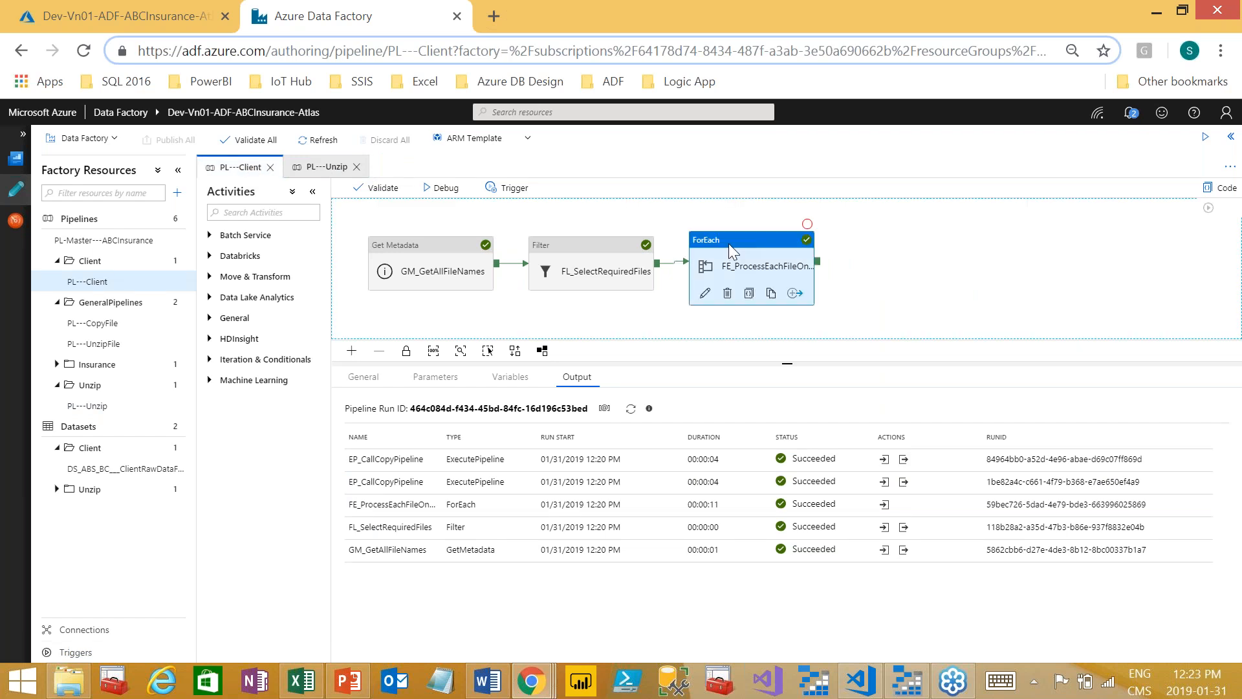
double_click(728, 244)
left_click_drag(770, 272, 397, 302)
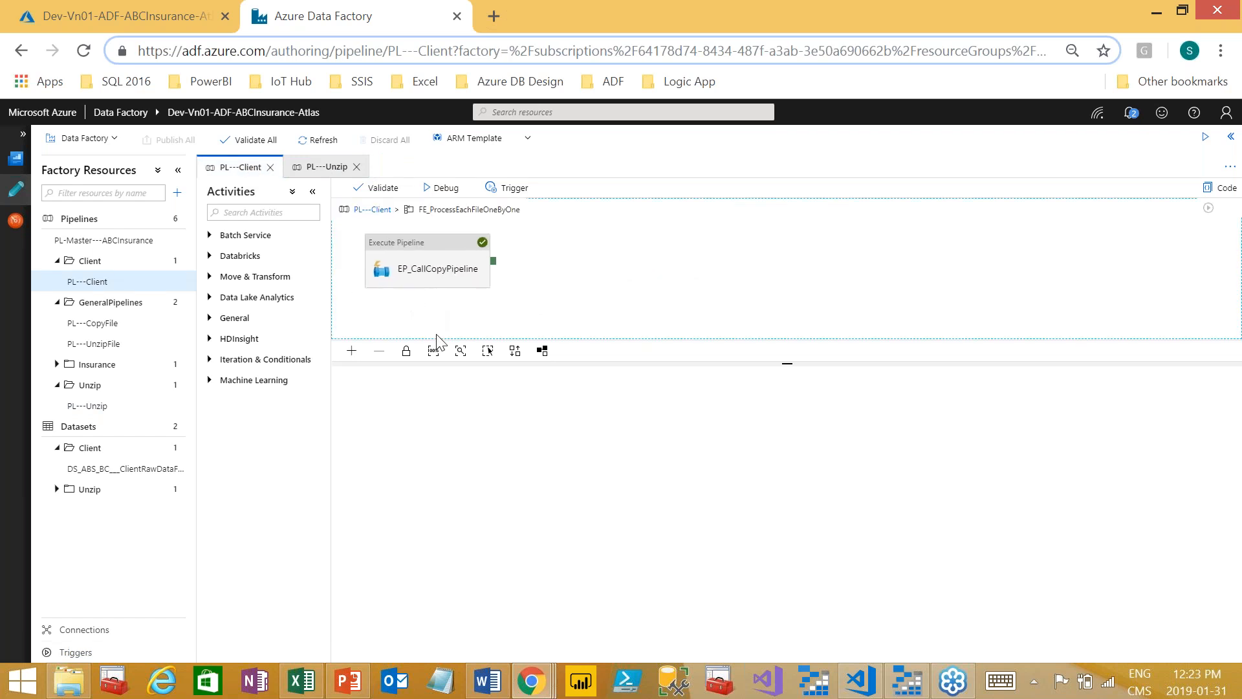
left_click(453, 269)
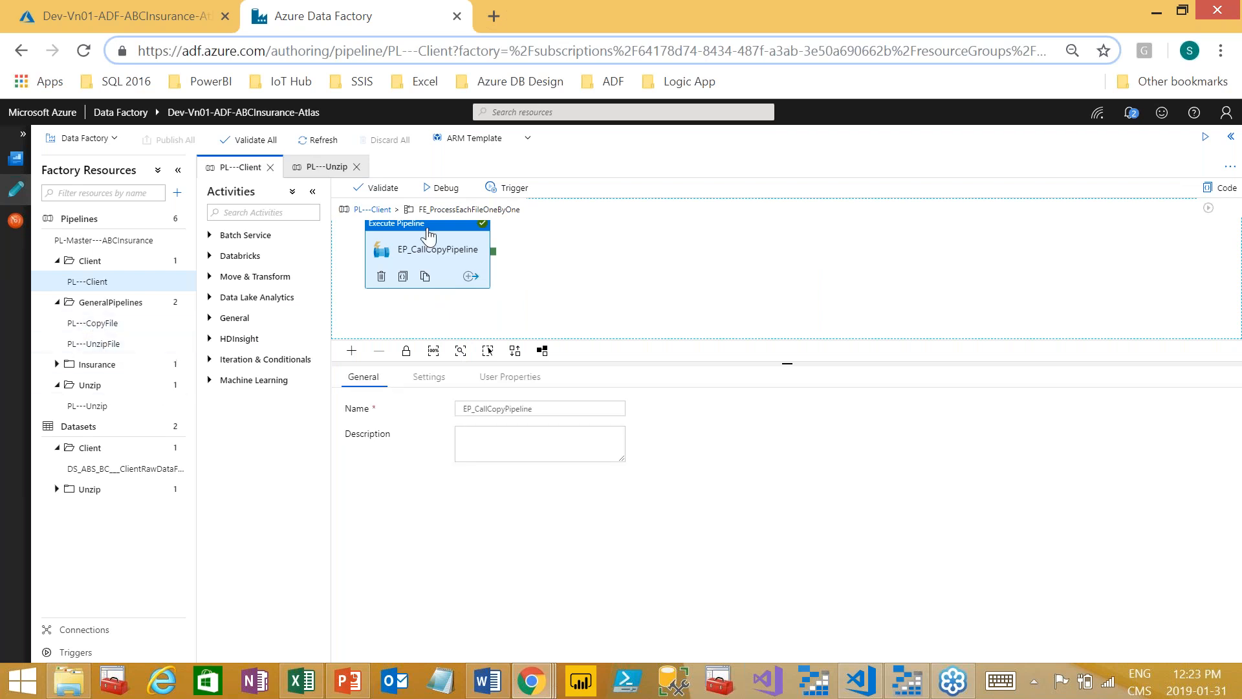
left_click_drag(427, 233, 436, 248)
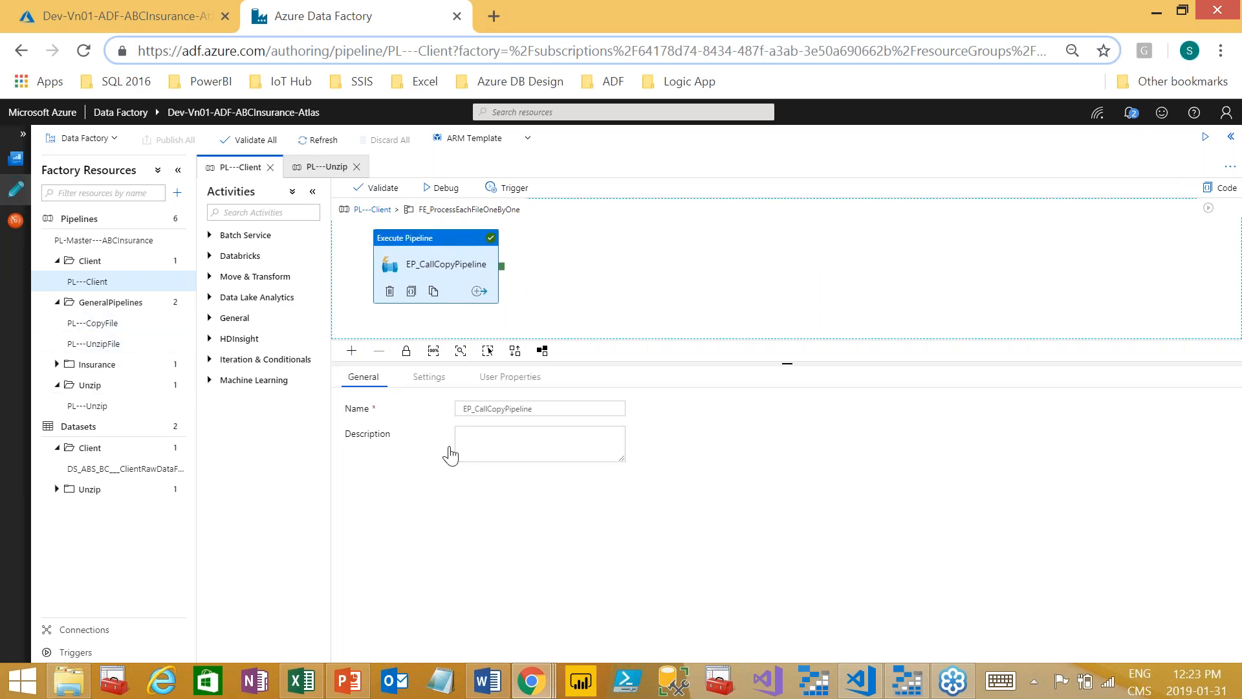
left_click(429, 377)
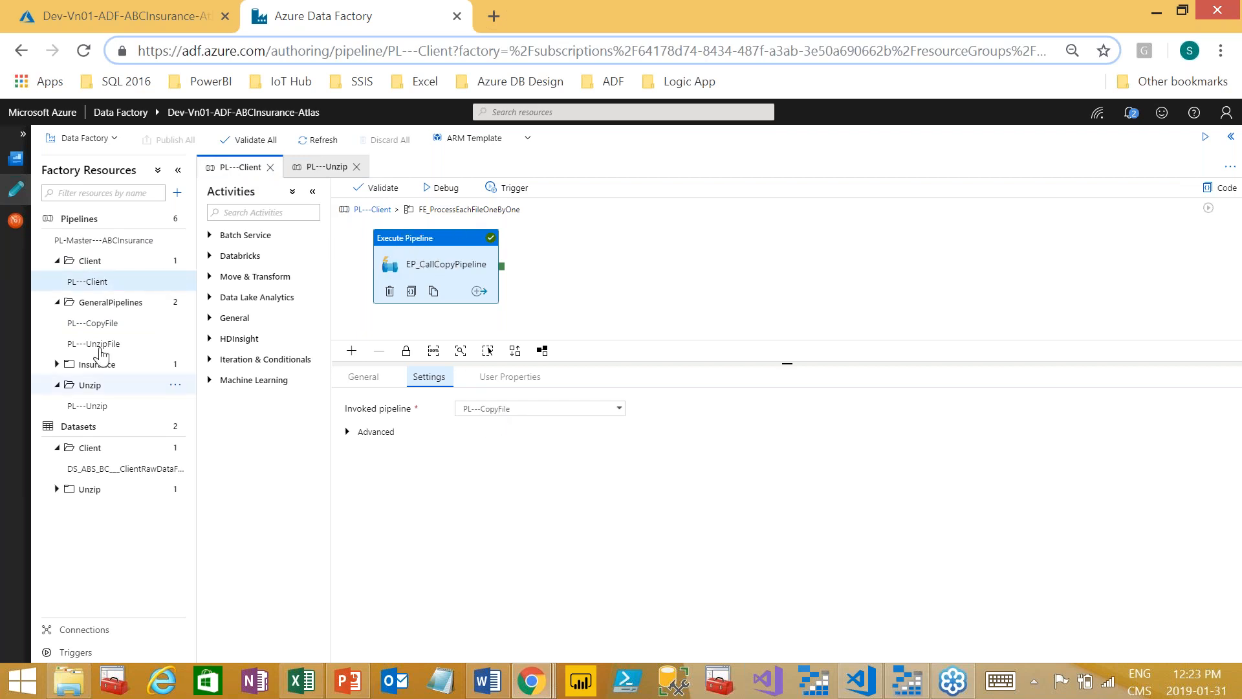
left_click(348, 433)
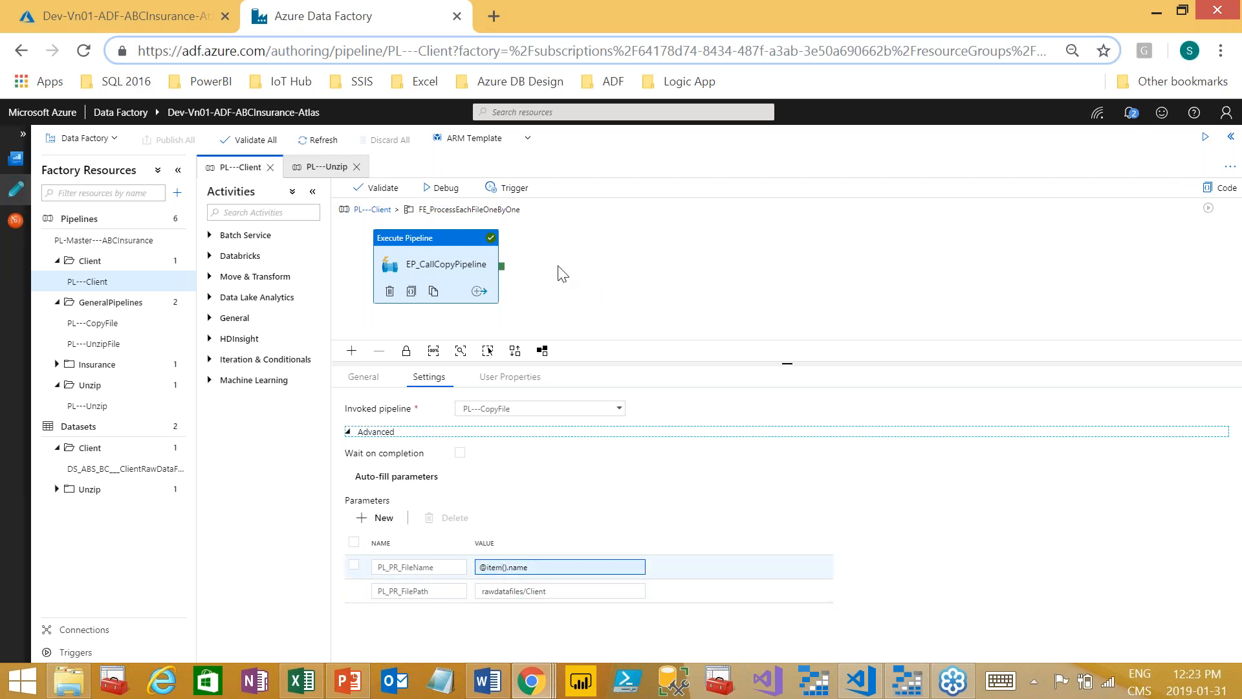
left_click(537, 278)
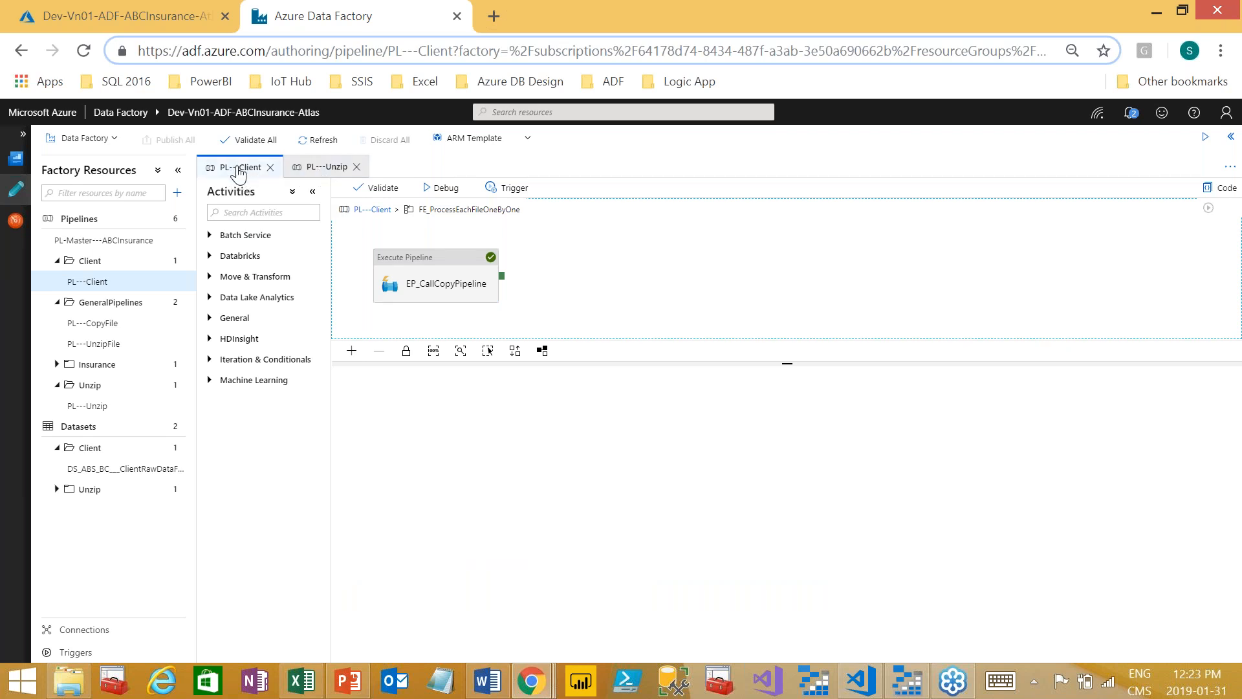
Step: In PL---Unzip, open the ForEach's inner EP_CallUnzipFilePipeline activity and show its invoked pipeline settings
left_click(312, 171)
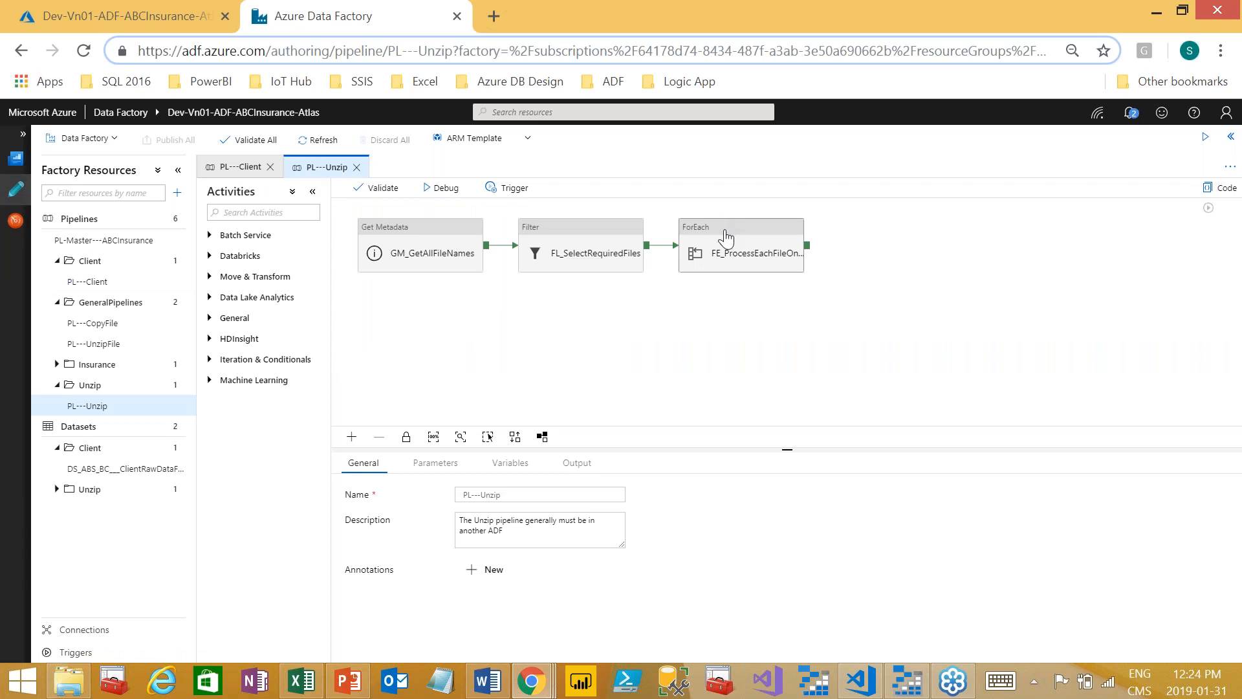
left_click(726, 238)
left_click(696, 276)
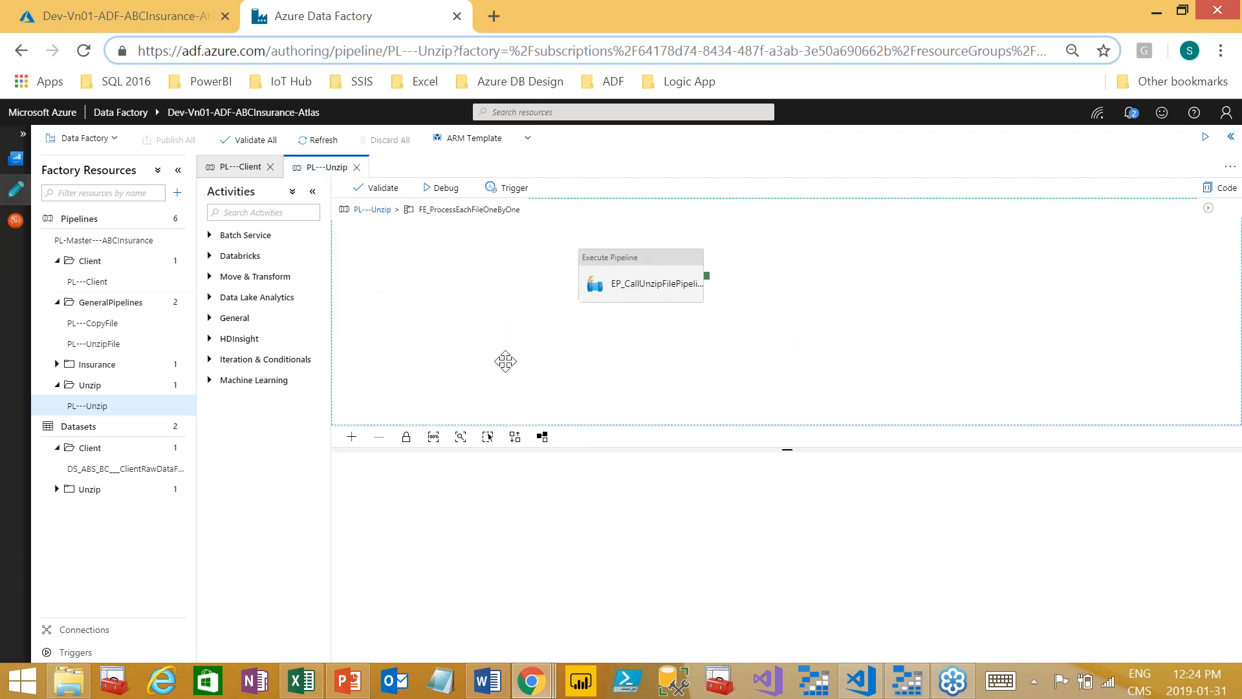
left_click(460, 249)
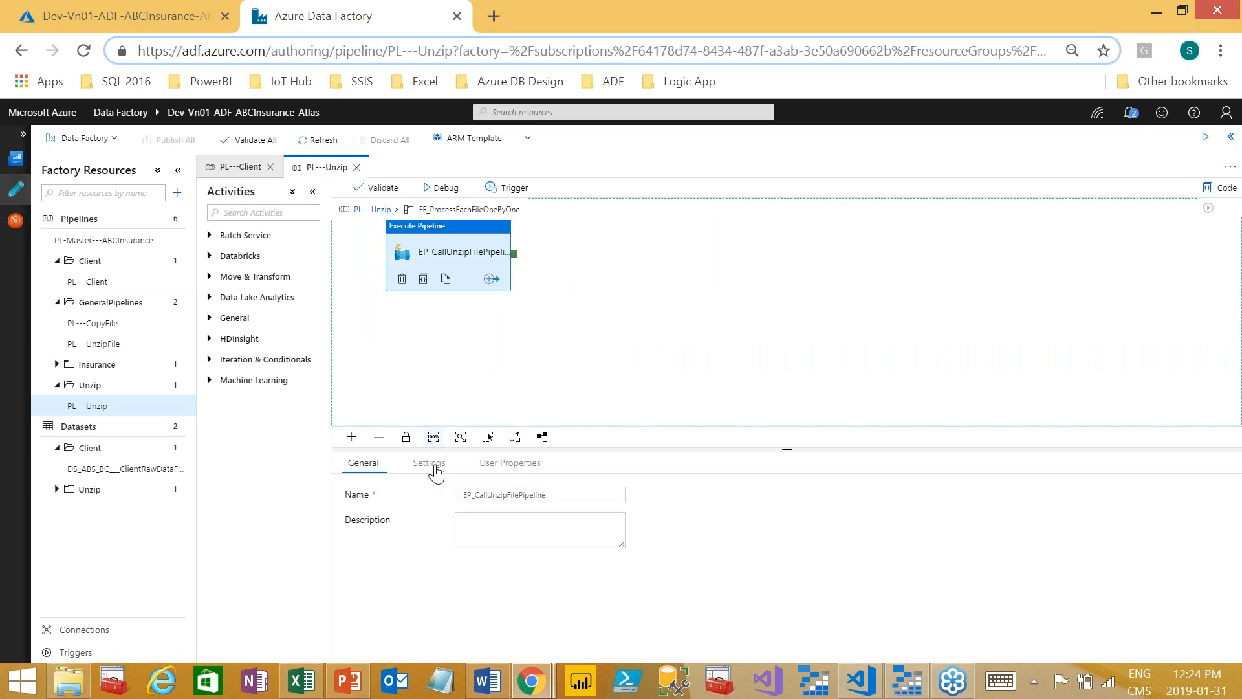
left_click(436, 468)
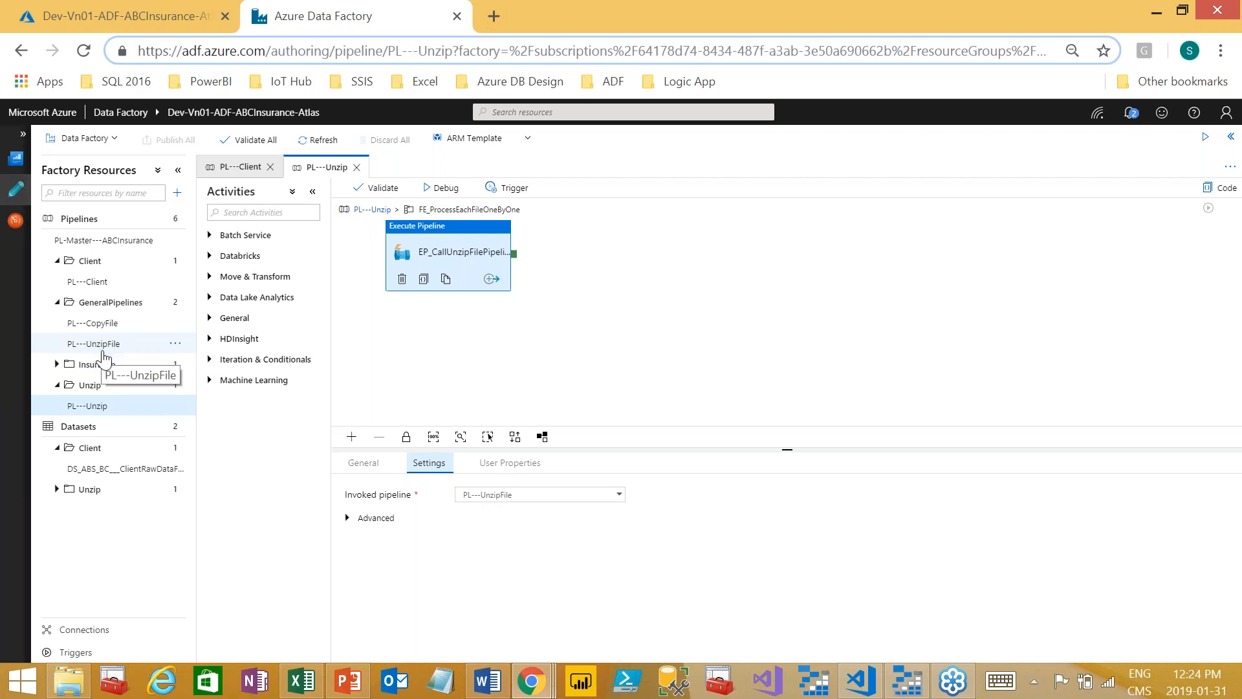
Step: View the PL---CopyFile pipeline and the CD_UnzipFiles copy activity in PL---UnzipFile, and return to PL---Unzip
left_click(115, 331)
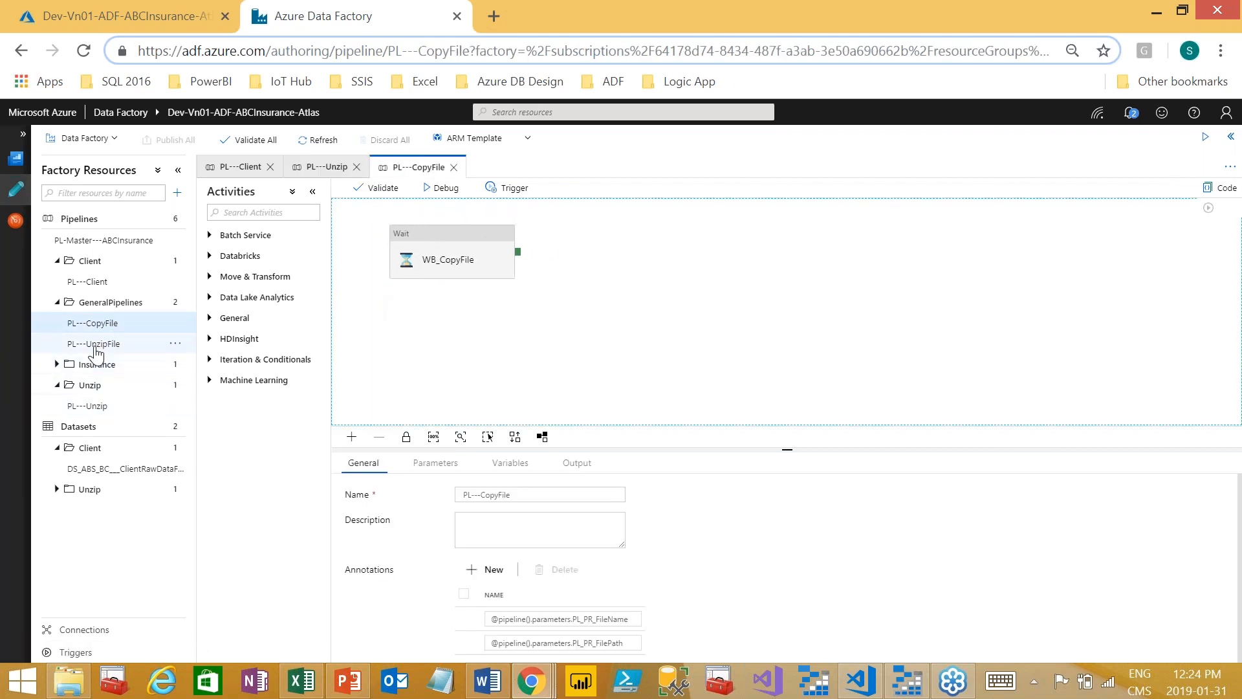
left_click(94, 350)
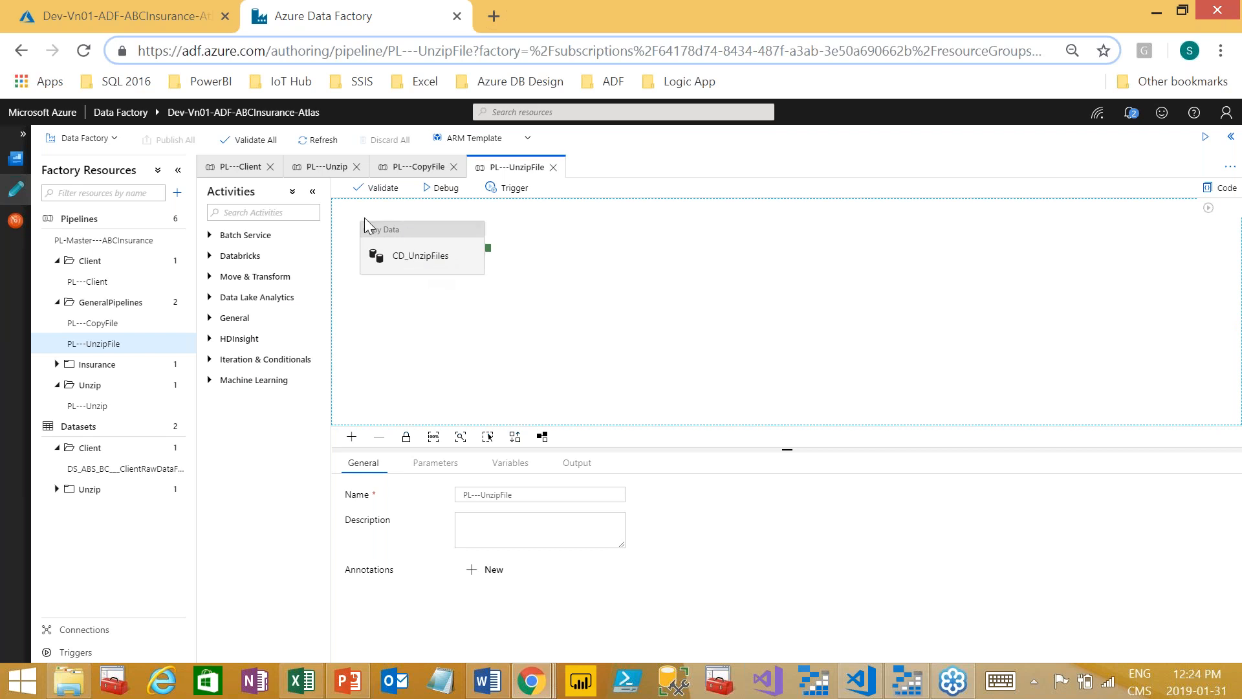
left_click_drag(364, 217, 368, 226)
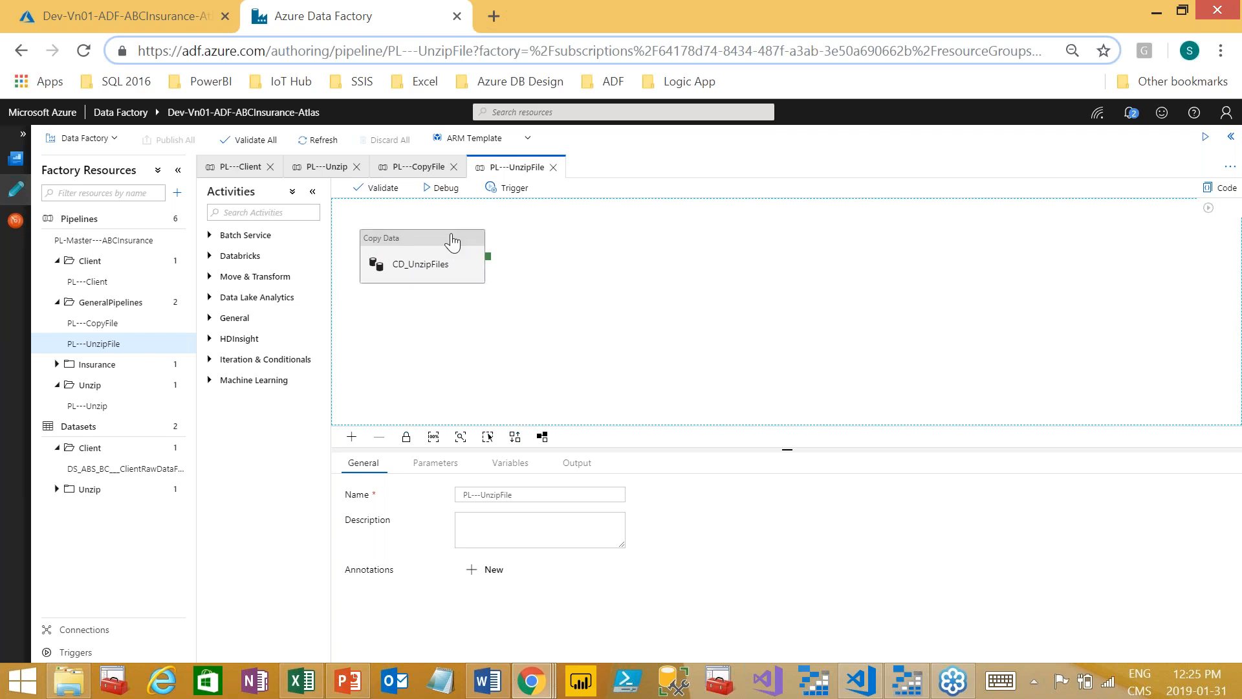
left_click_drag(451, 241, 456, 222)
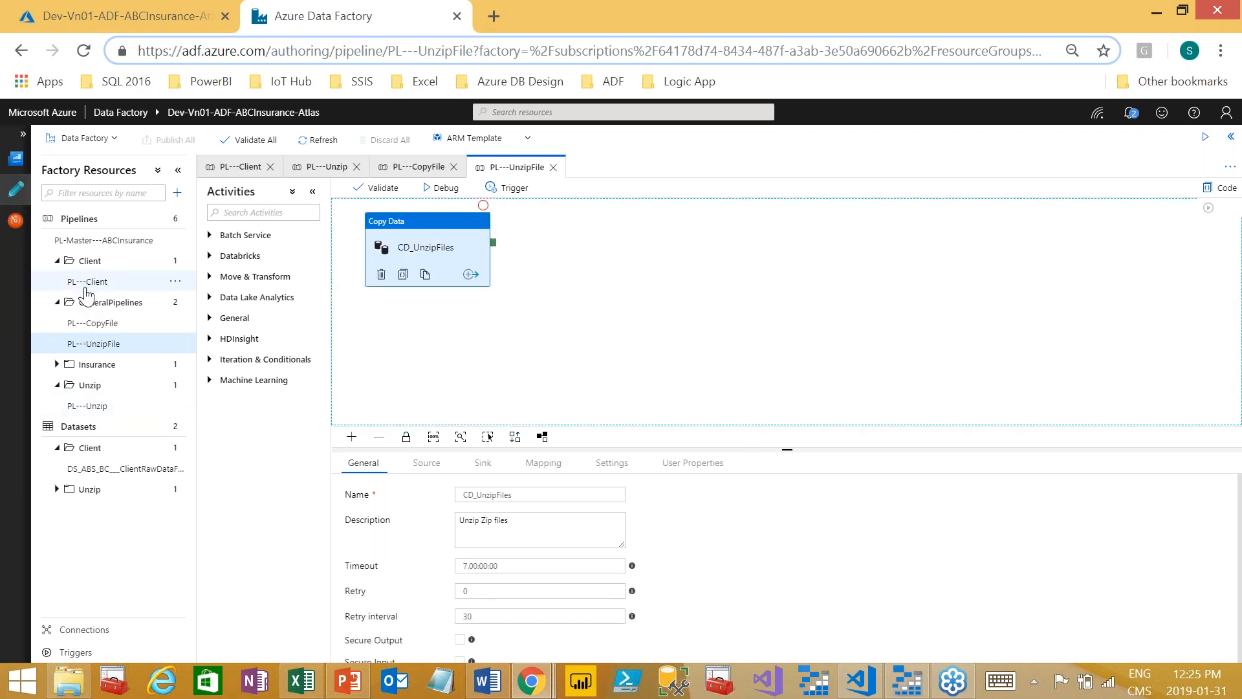
left_click(96, 406)
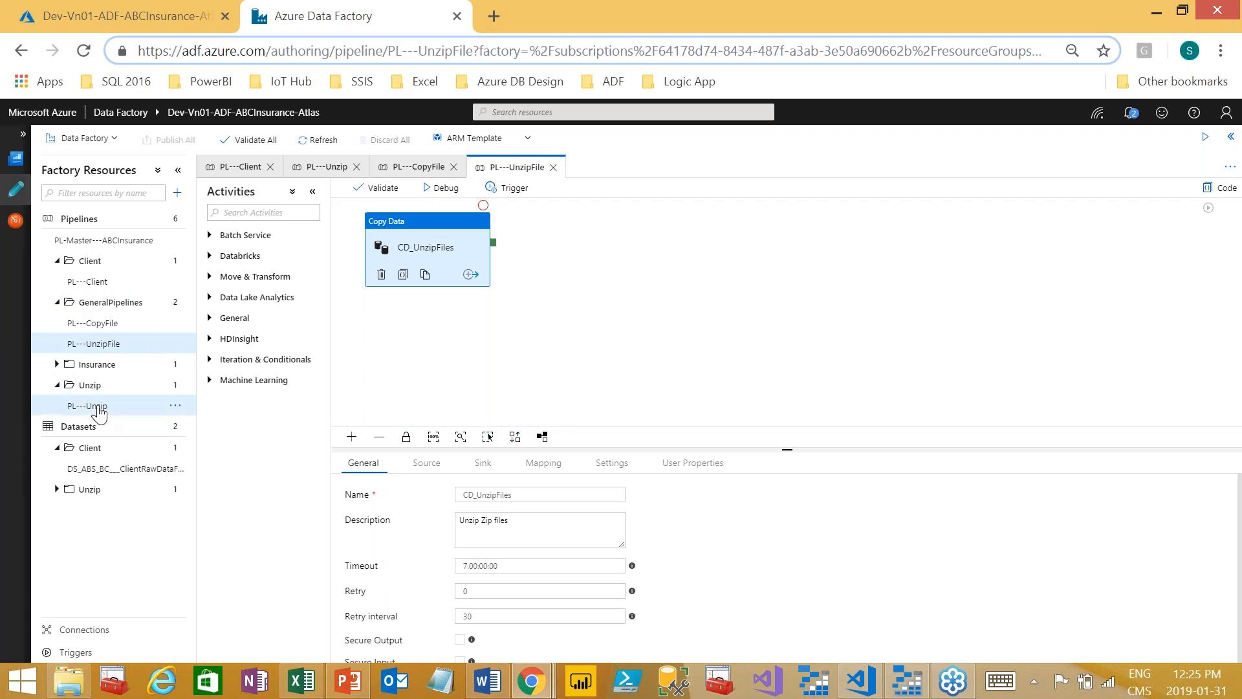
left_click(530, 382)
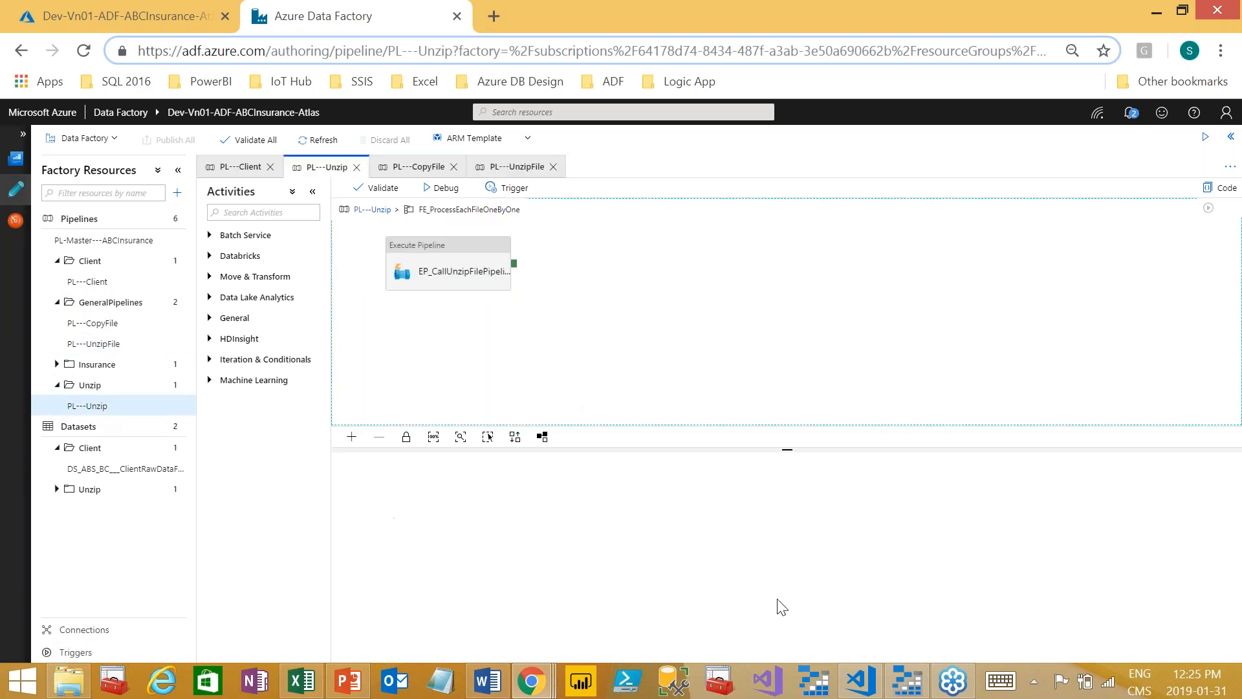
Step: Switch to Microsoft Azure Storage Explorer, examine the files in the zipdatafiles container, and return to Azure Data Factory
left_click(908, 681)
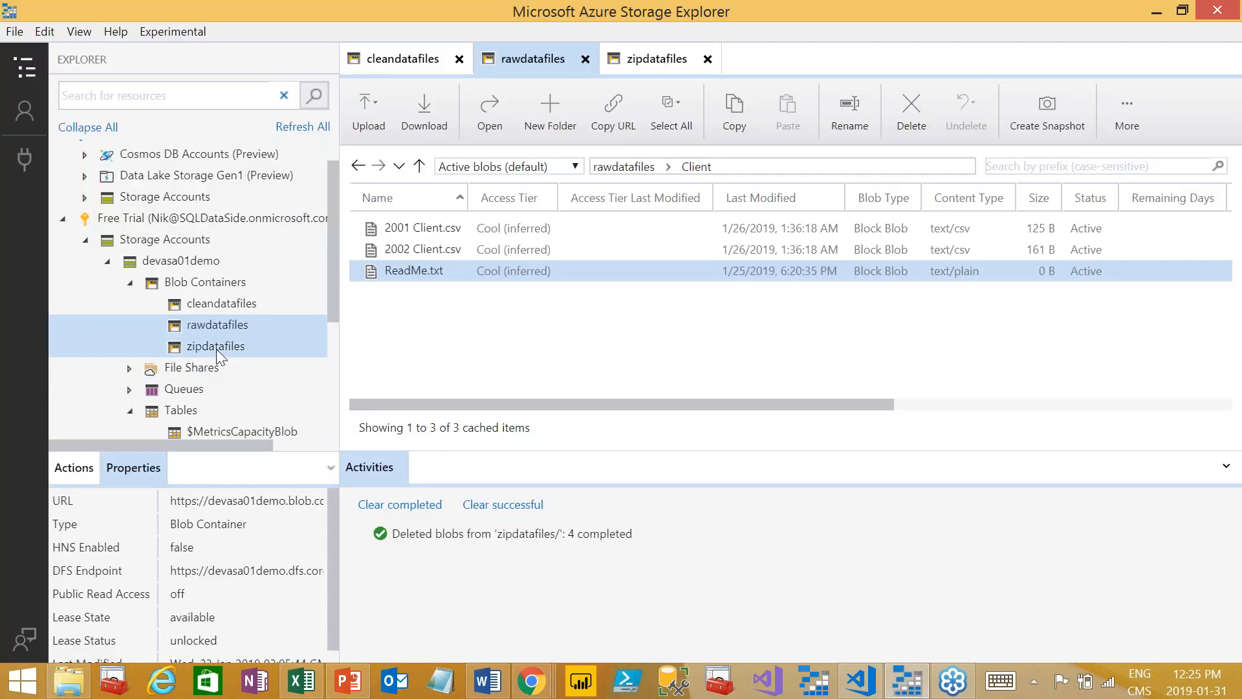
left_click(216, 347)
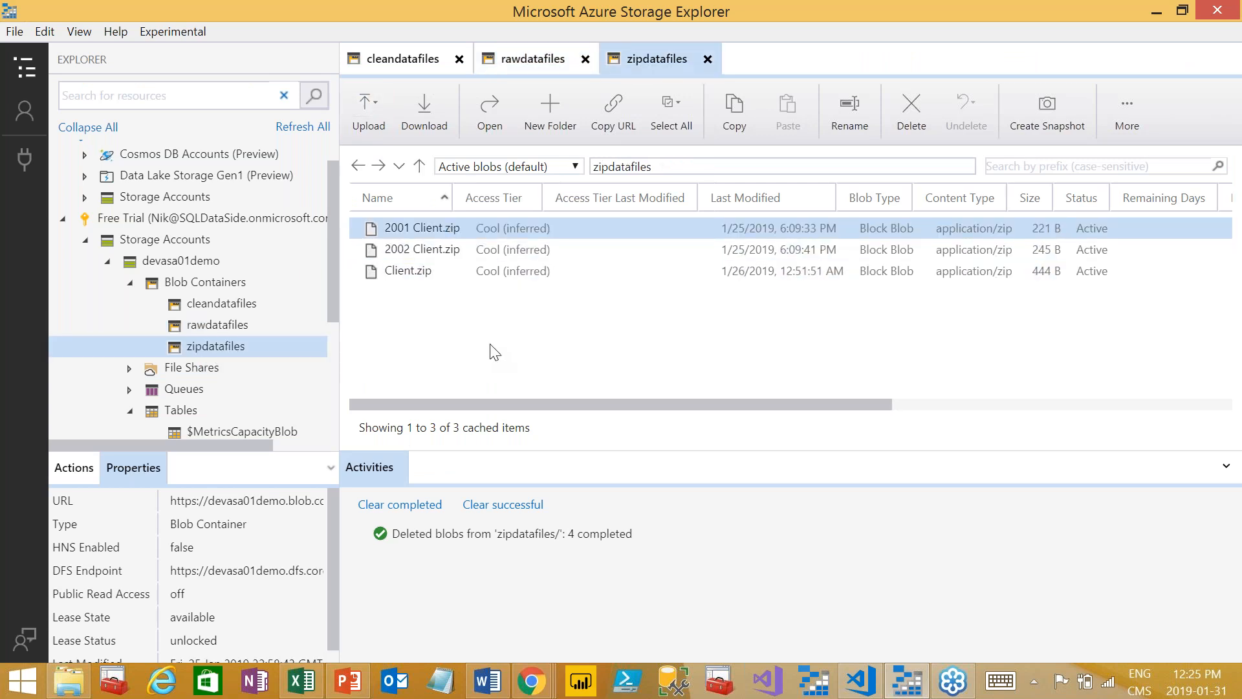
left_click(1127, 110)
left_click(1137, 216)
left_click(430, 270, "ctrl")
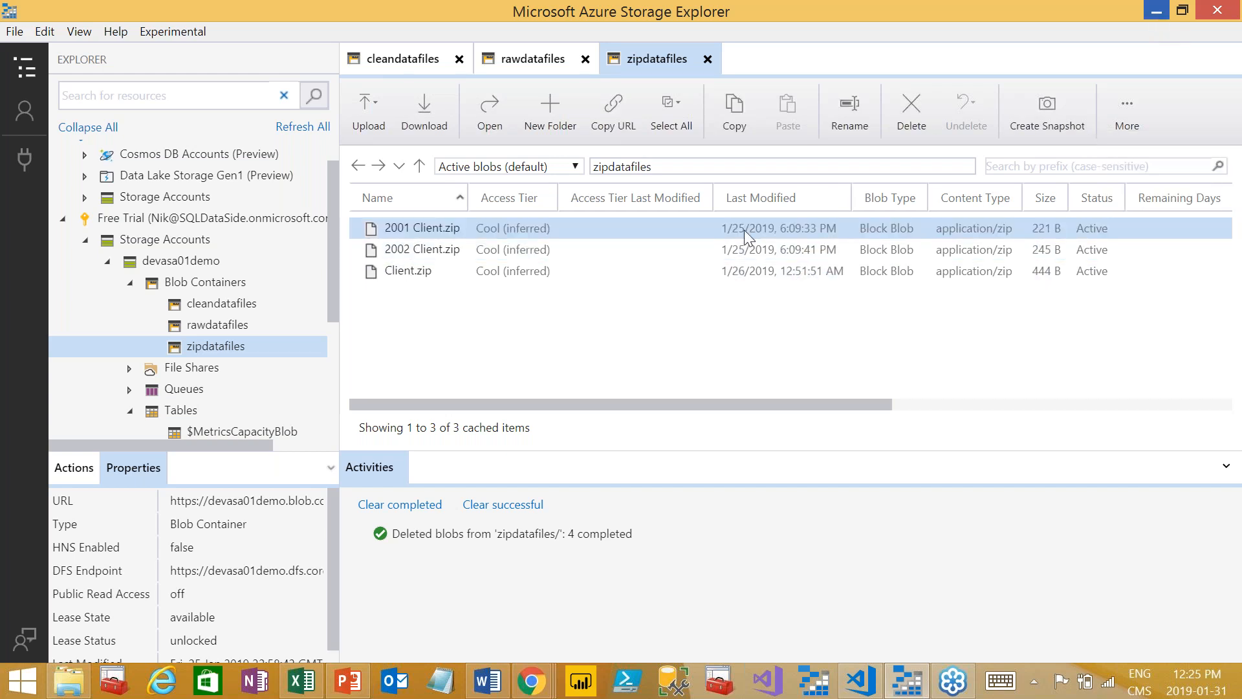
key("alt+Tab")
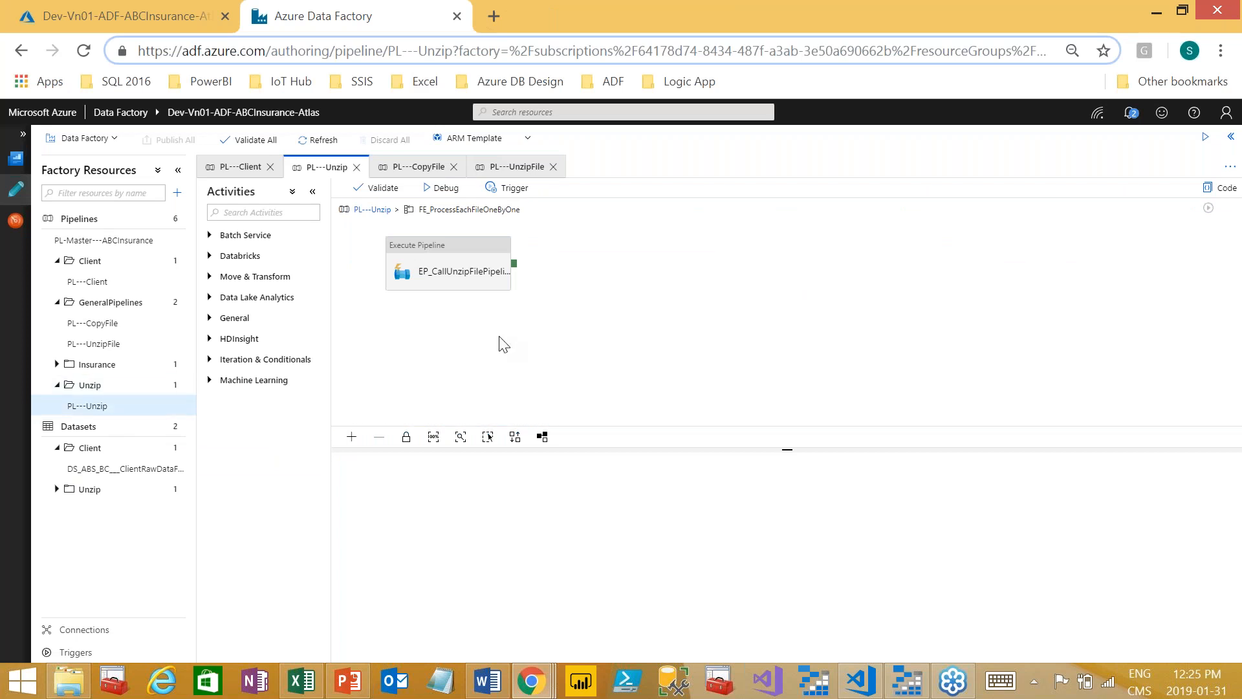
Step: Return to the top level of PL---Unzip, start a debug run, and enlarge the output area to monitor its activity runs
left_click(361, 209)
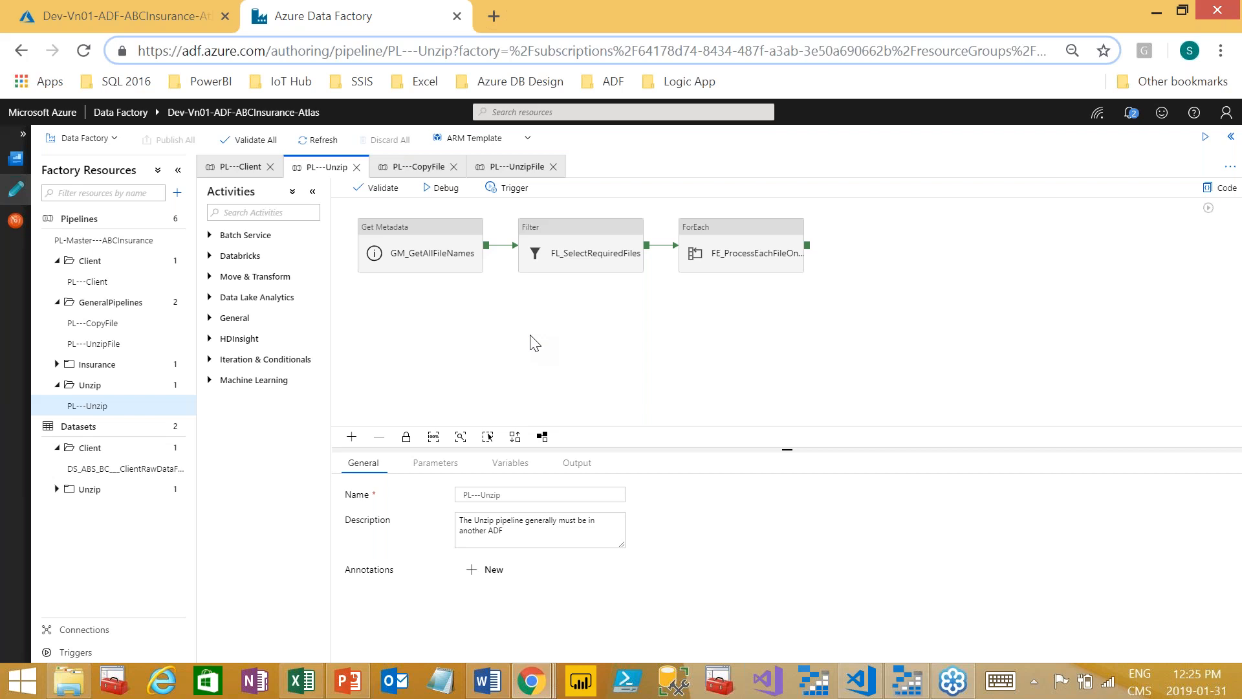
left_click(440, 188)
left_click(1194, 639)
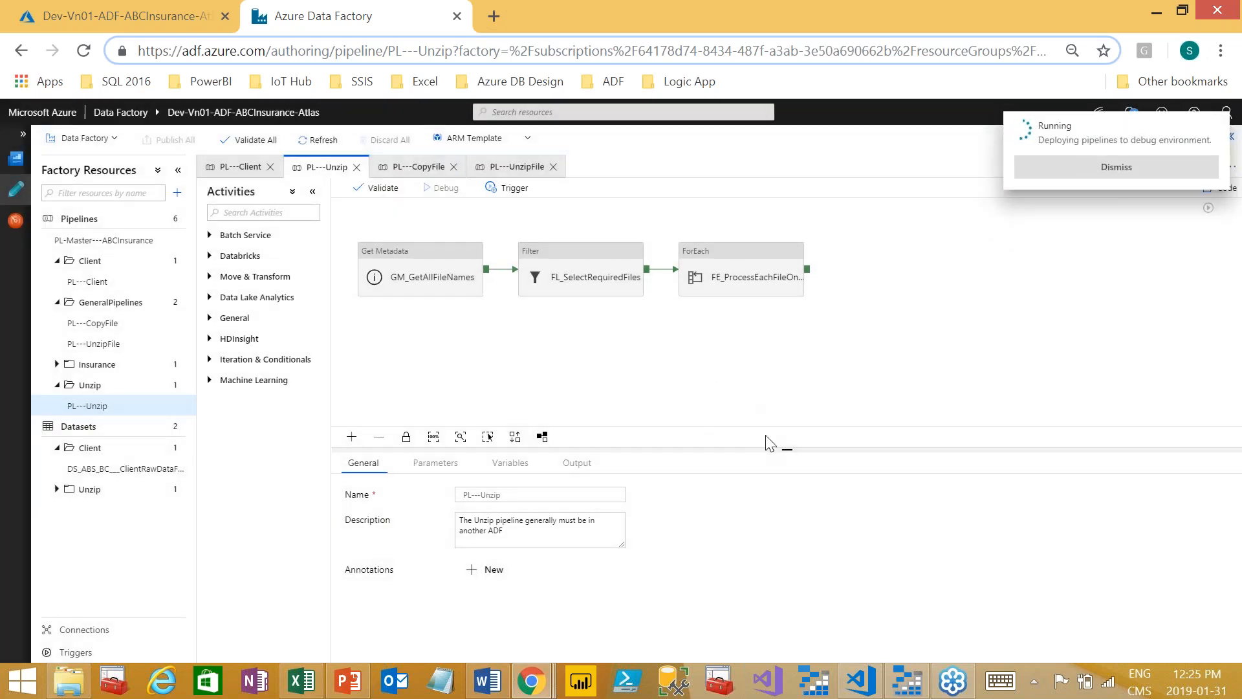
left_click_drag(788, 456, 787, 373)
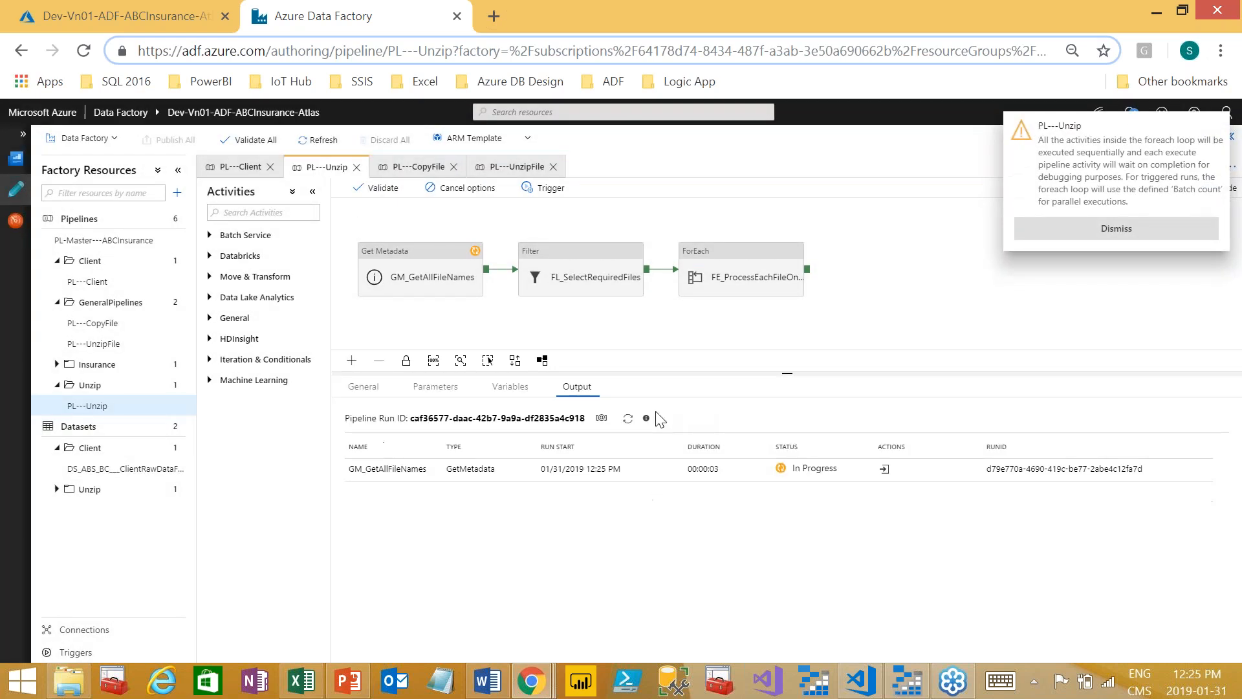
left_click(628, 421)
left_click(626, 422)
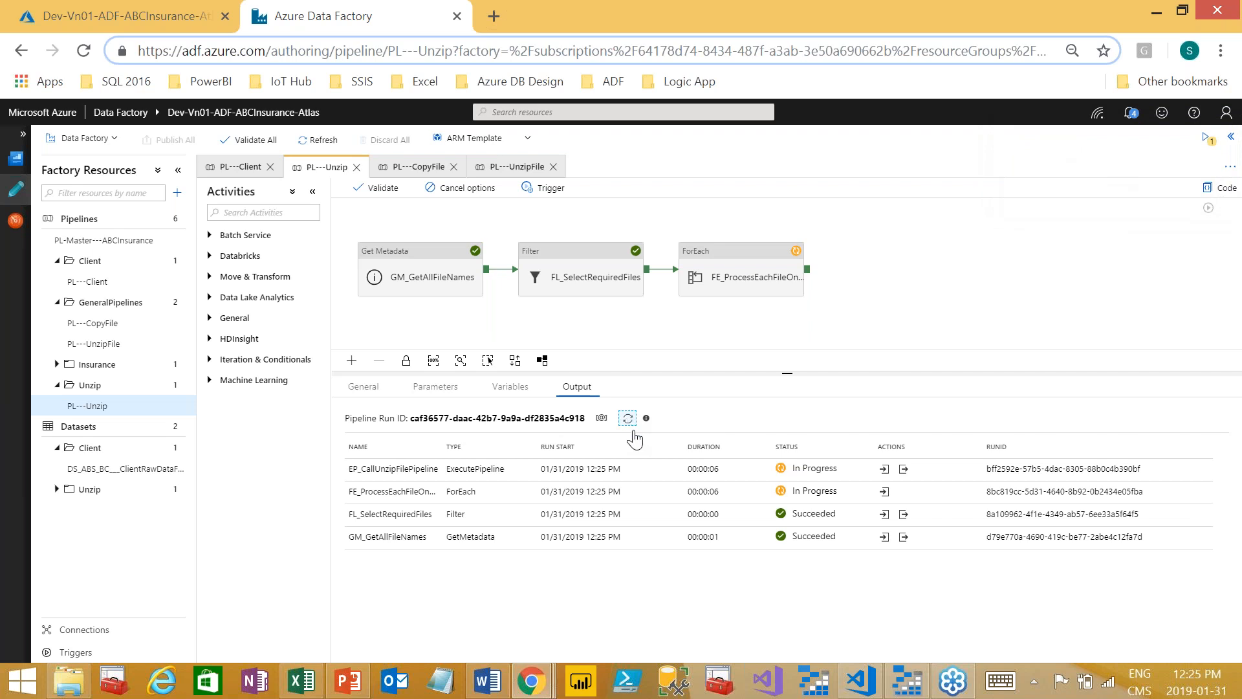
Step: Inspect the input of the EP_CallUnzipFilePipeline activity run, close it, and refresh the debug run status
left_click(883, 468)
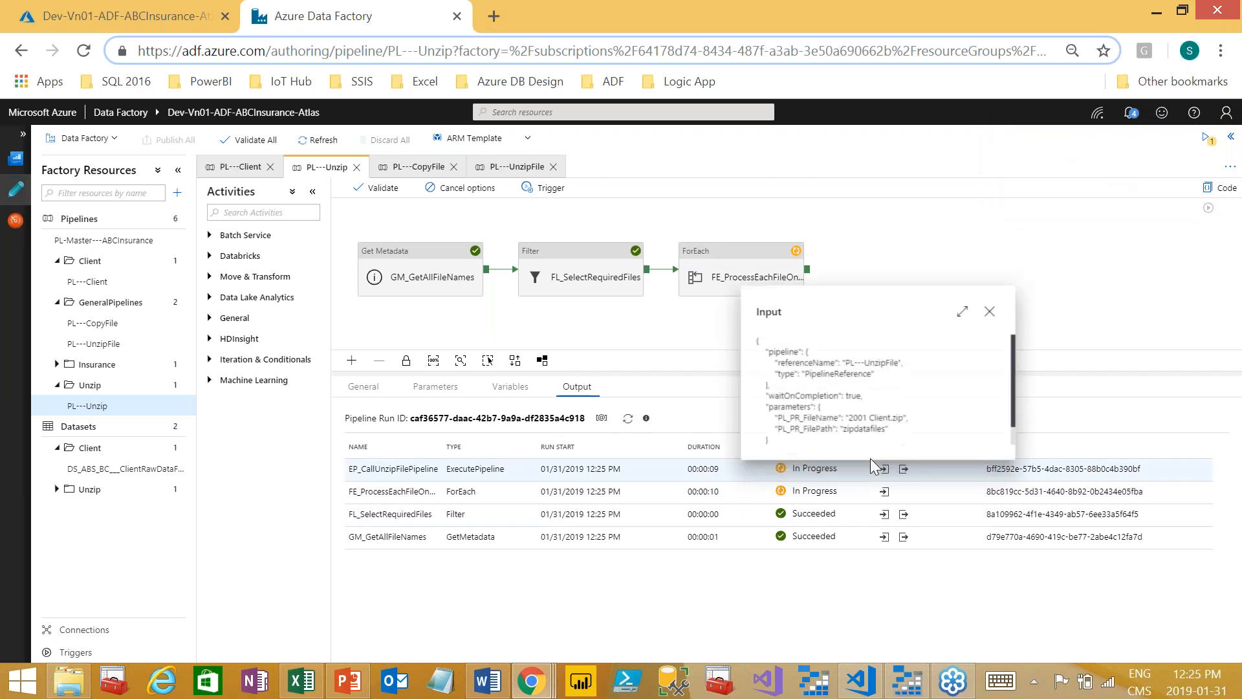
left_click_drag(866, 422, 868, 431)
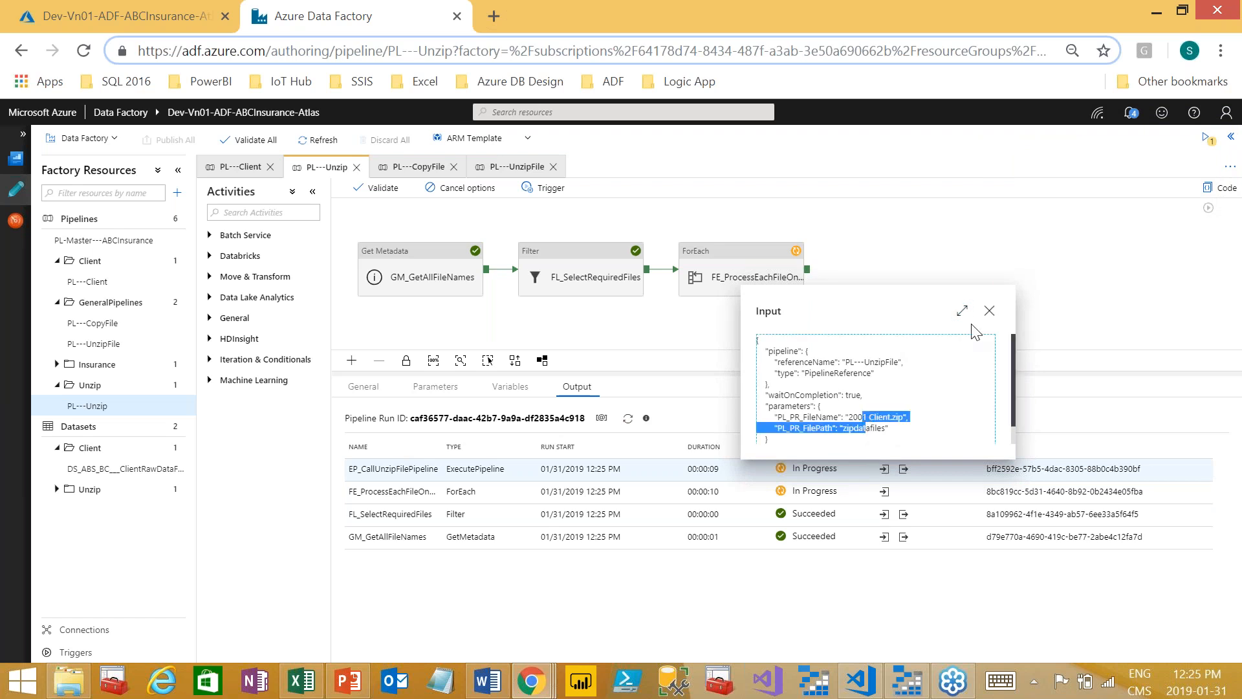
left_click(990, 310)
left_click(628, 417)
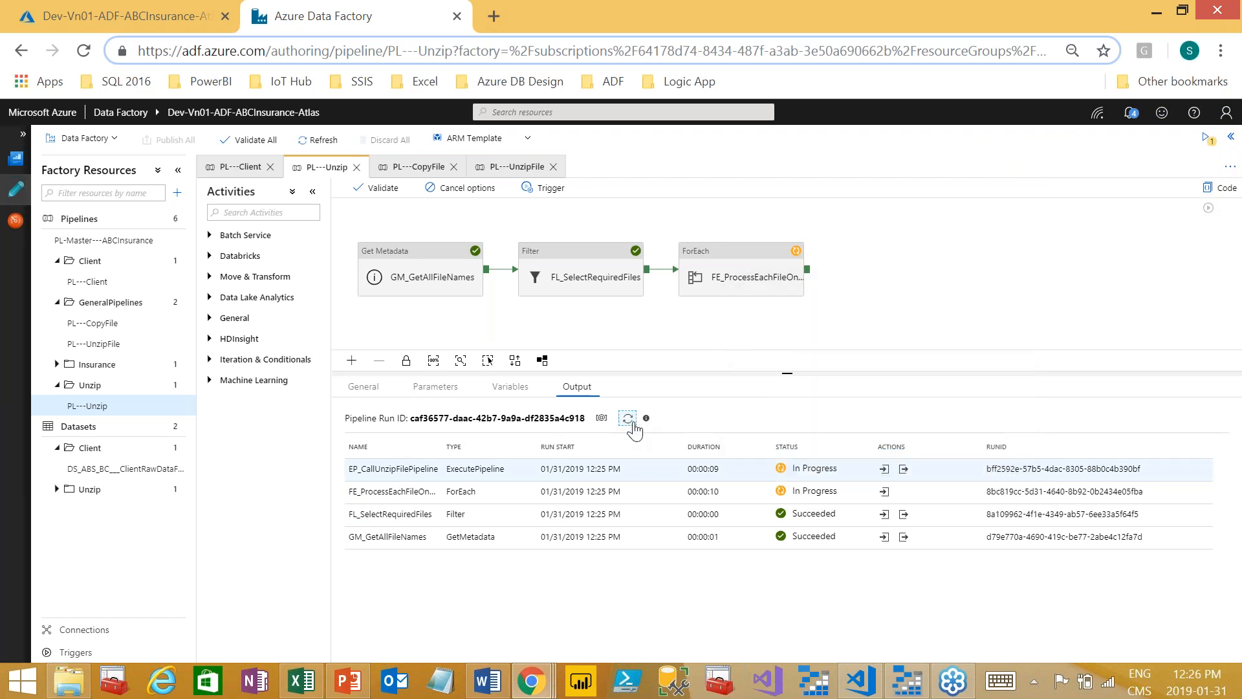
left_click(627, 419)
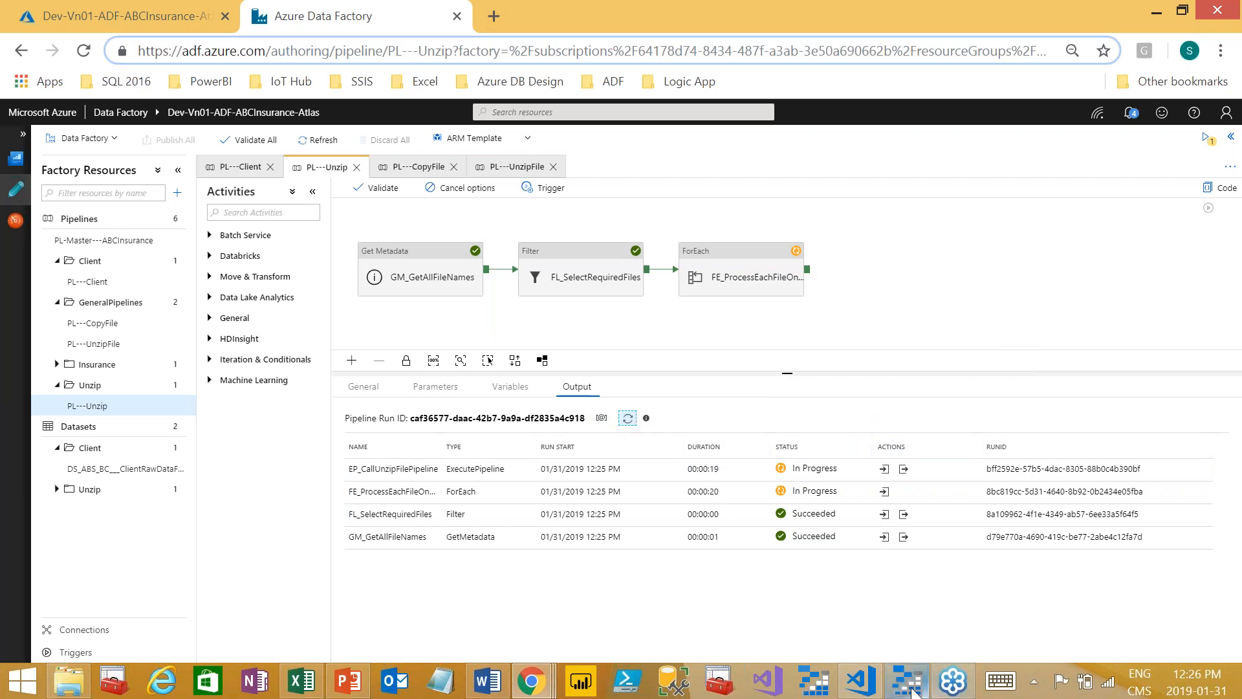
Step: Switch to Microsoft Azure Storage Explorer and repeatedly refresh the zipdatafiles container to watch for unzipped output
mouse_move(908, 689)
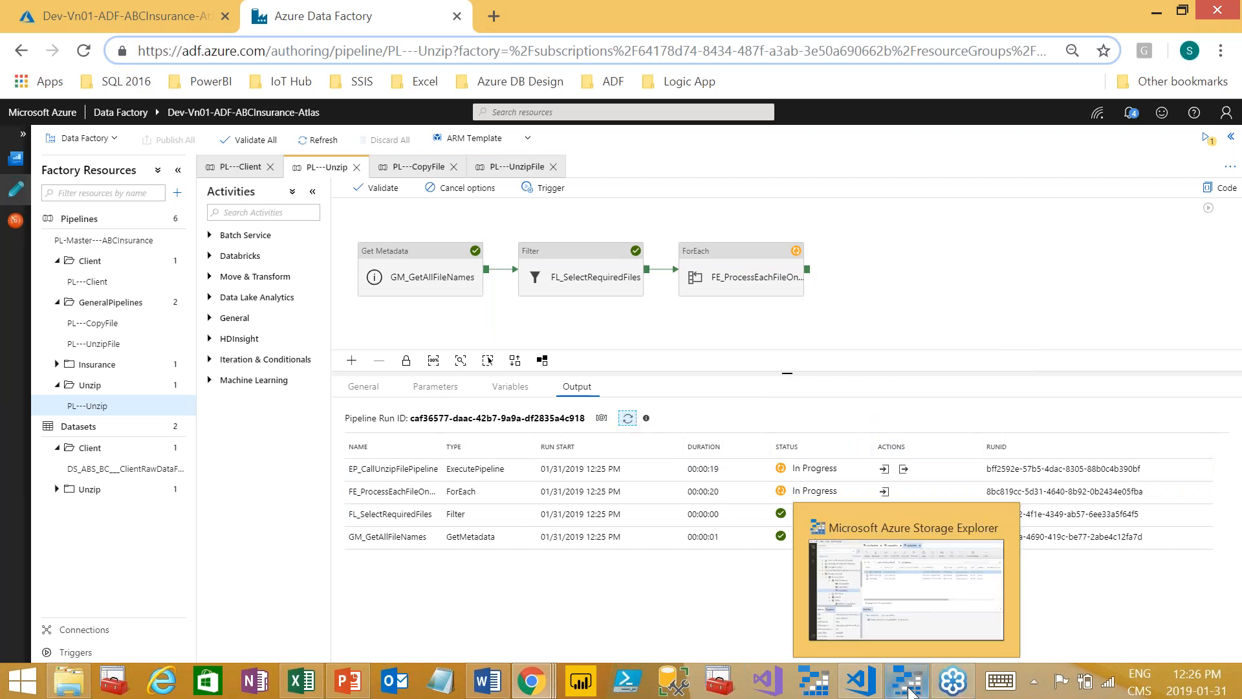
left_click(881, 577)
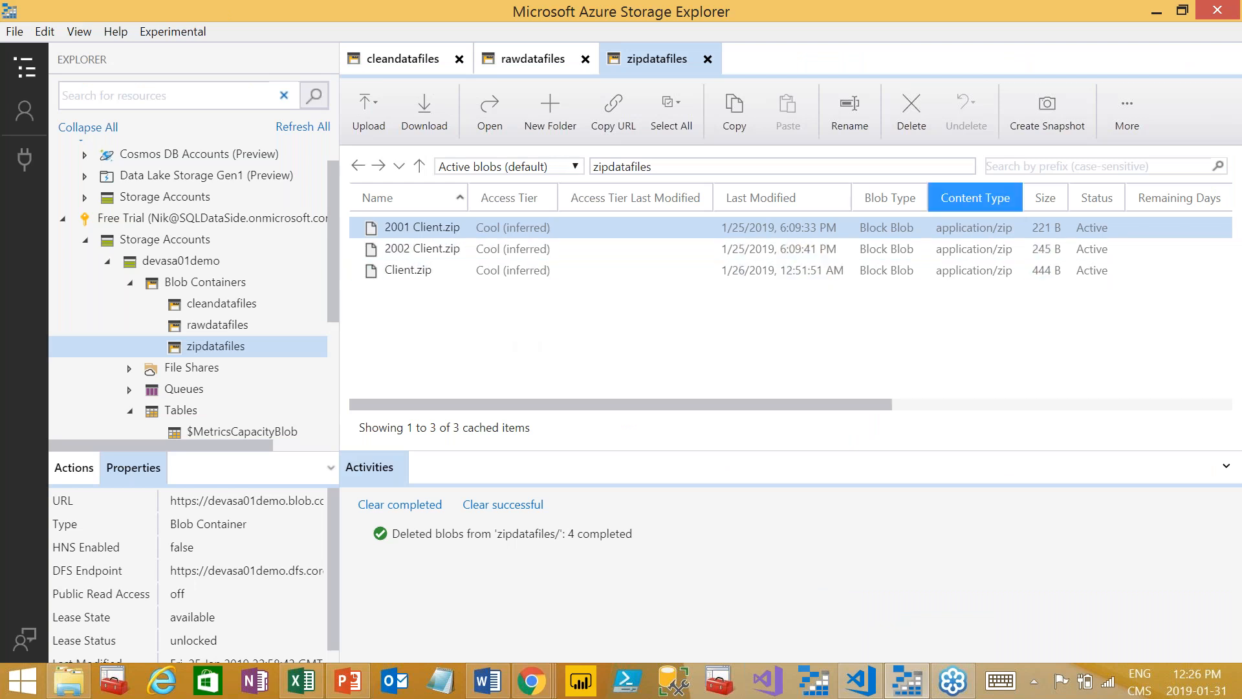
left_click(1128, 115)
left_click(1138, 210)
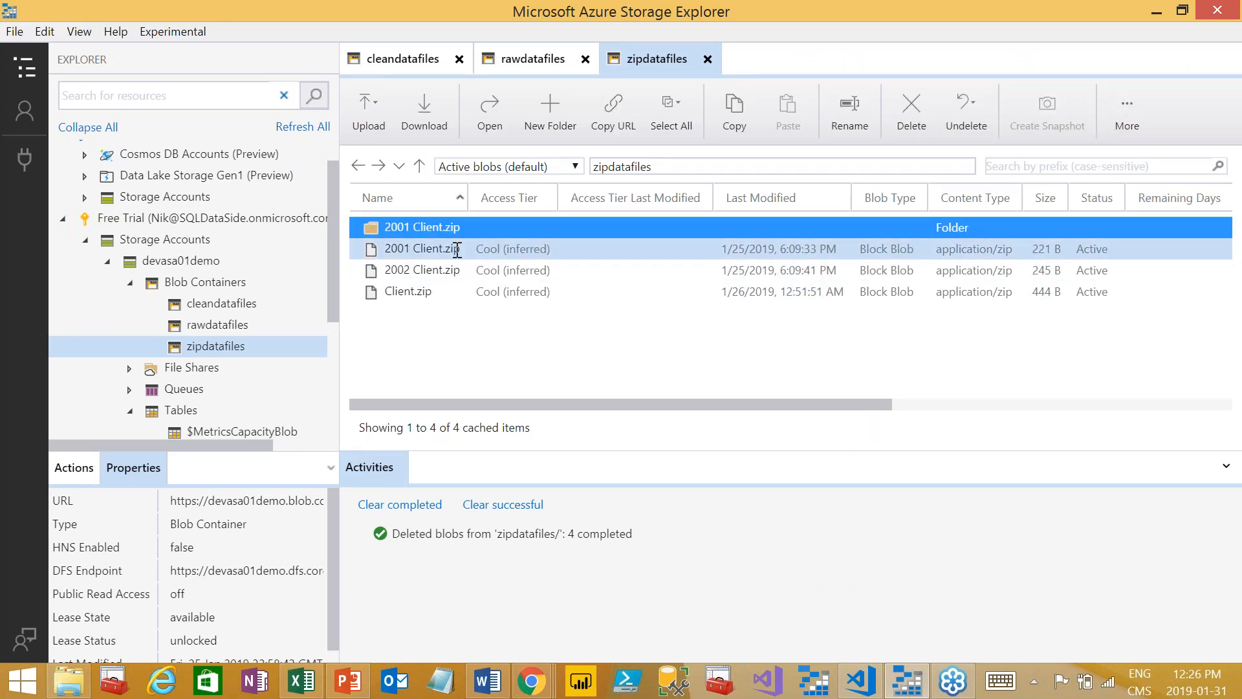
left_click(1127, 112)
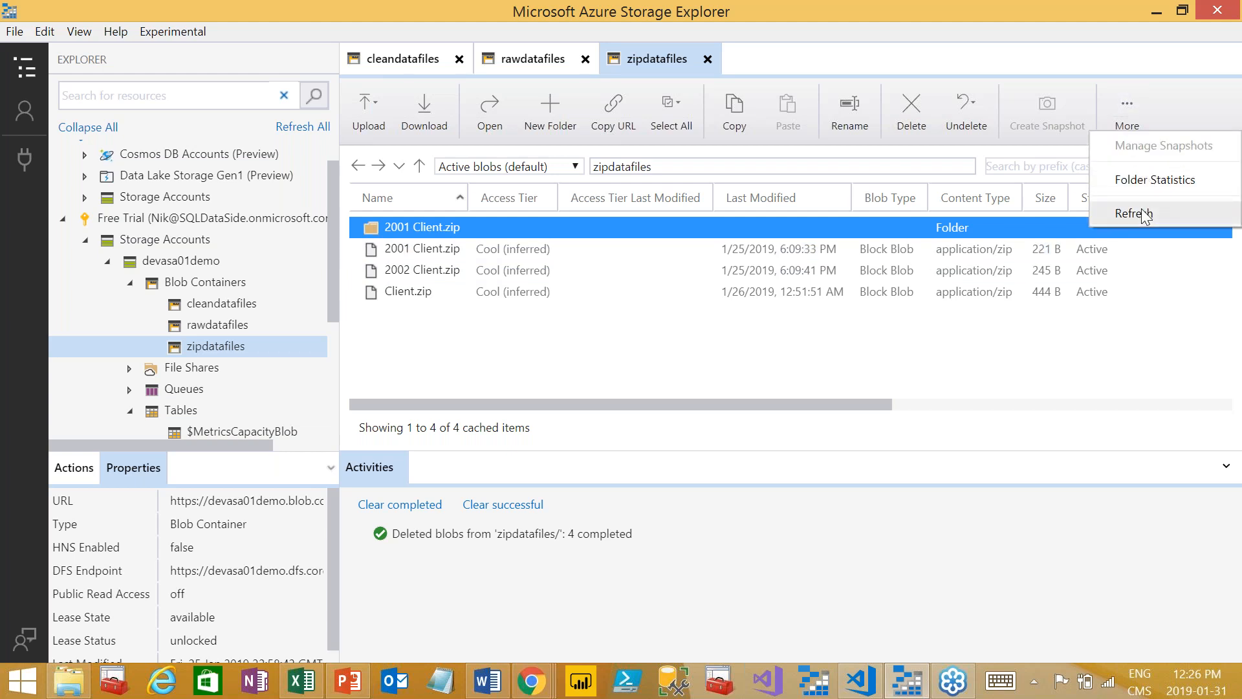
left_click(1145, 215)
left_click(1125, 111)
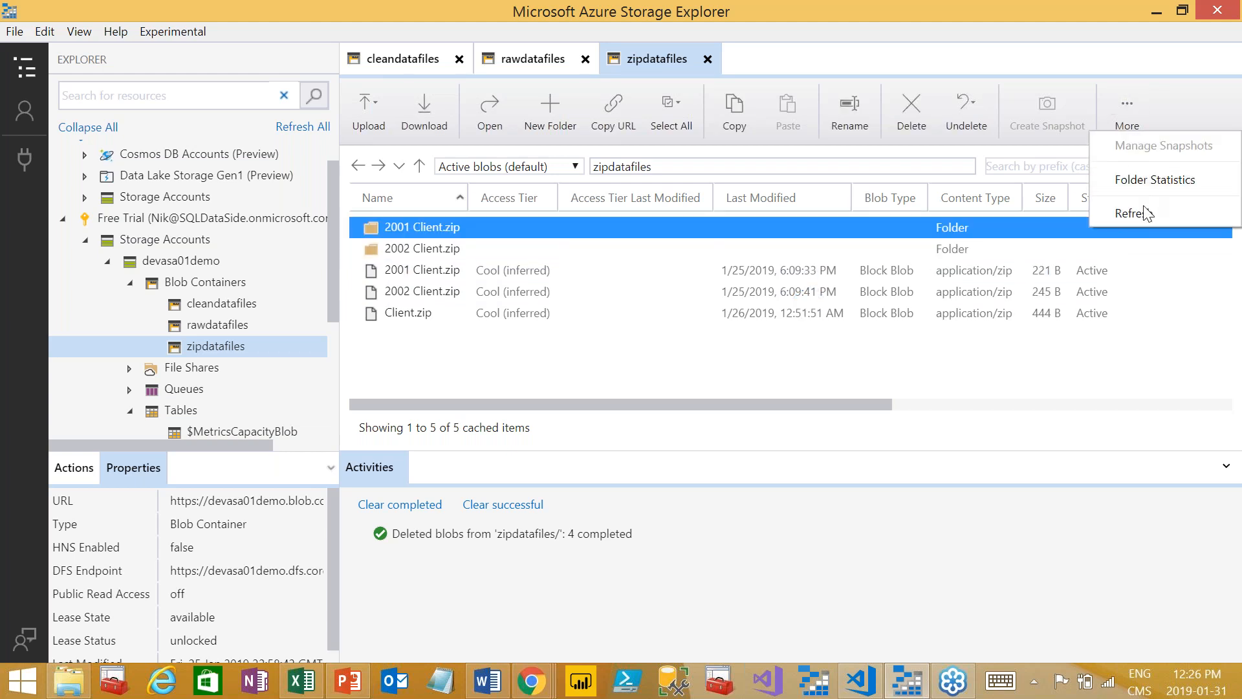
left_click(1145, 214)
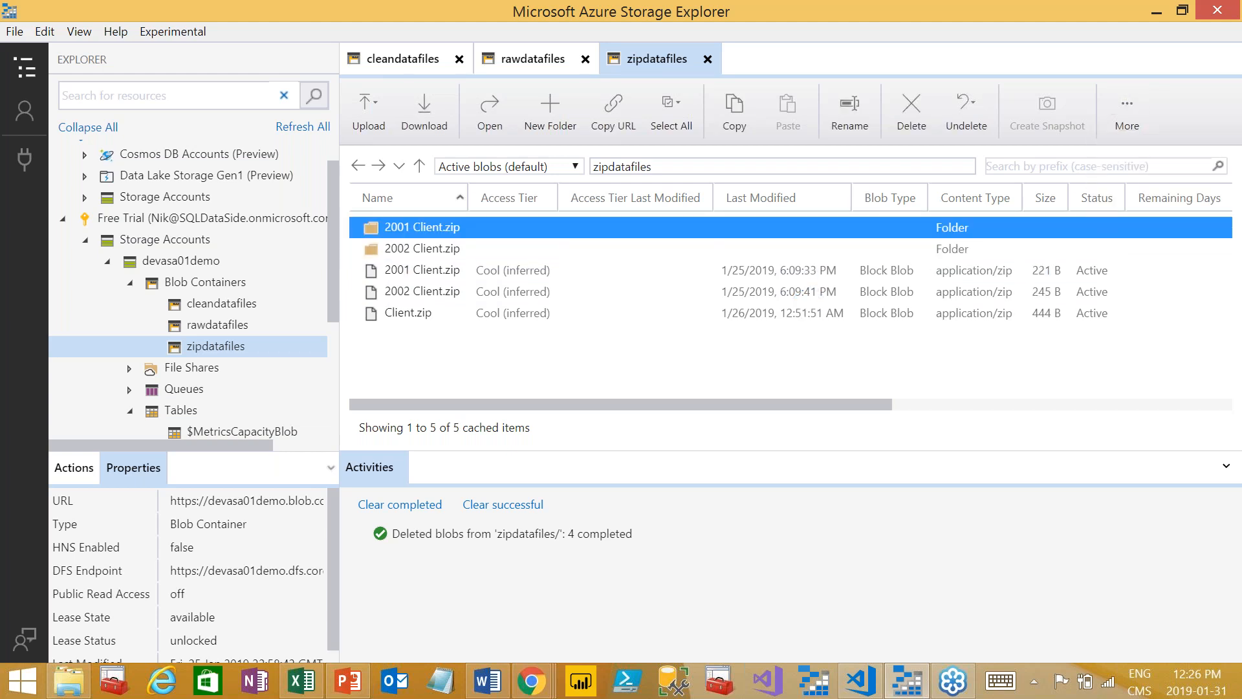
left_click(1127, 111)
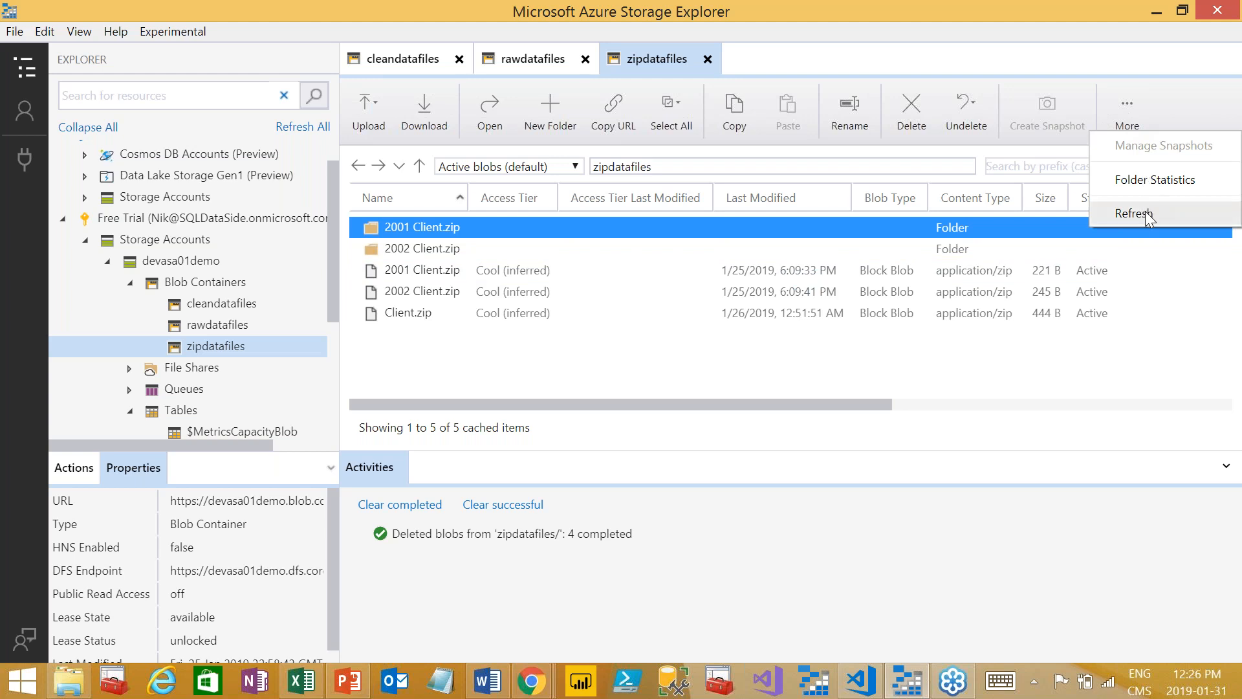
left_click(1147, 216)
left_click(1128, 109)
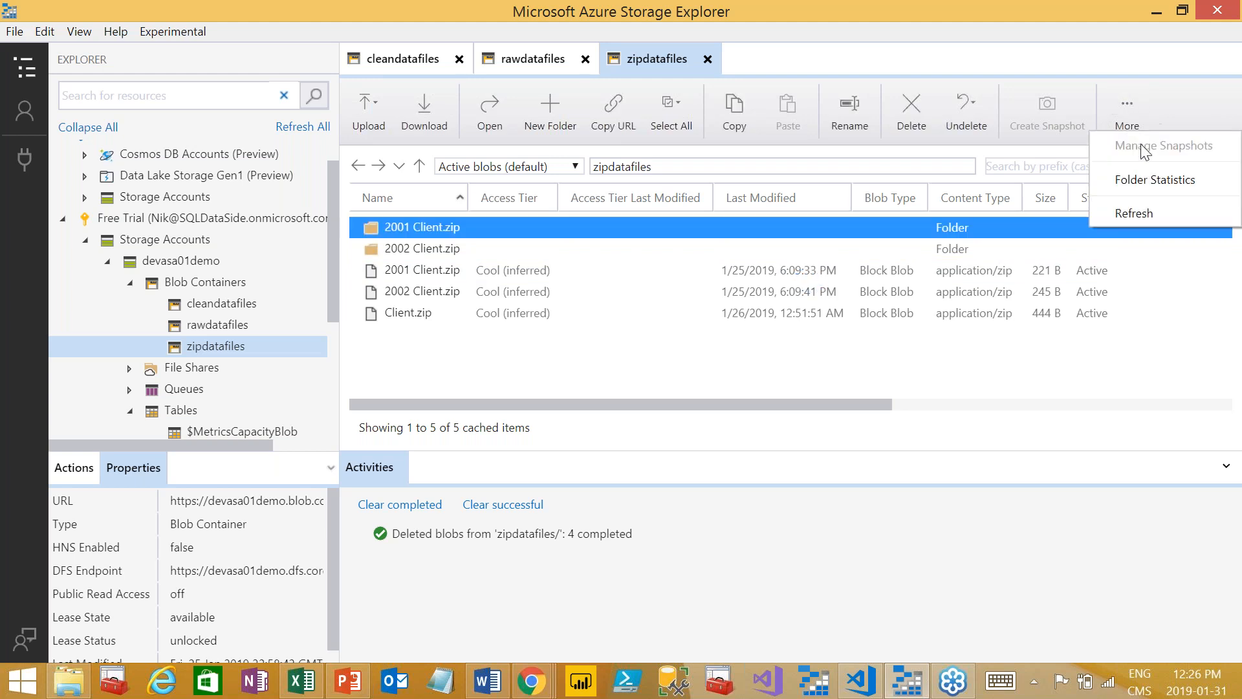
left_click(1146, 212)
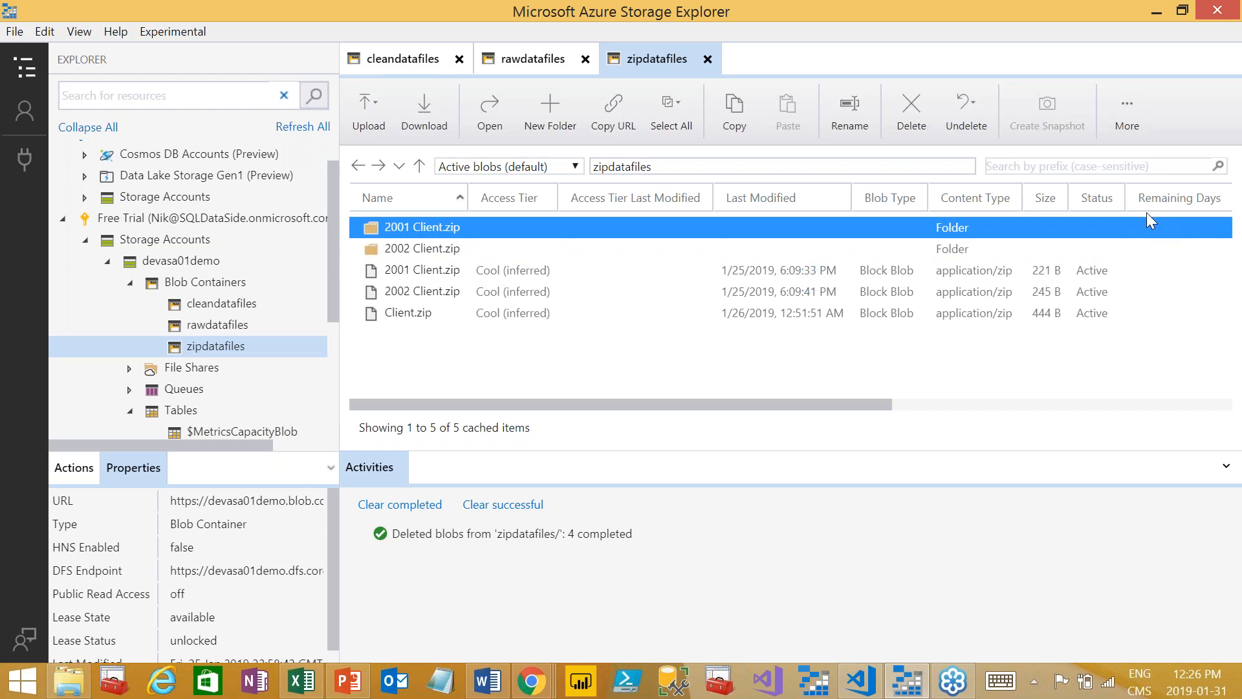
left_click(1127, 109)
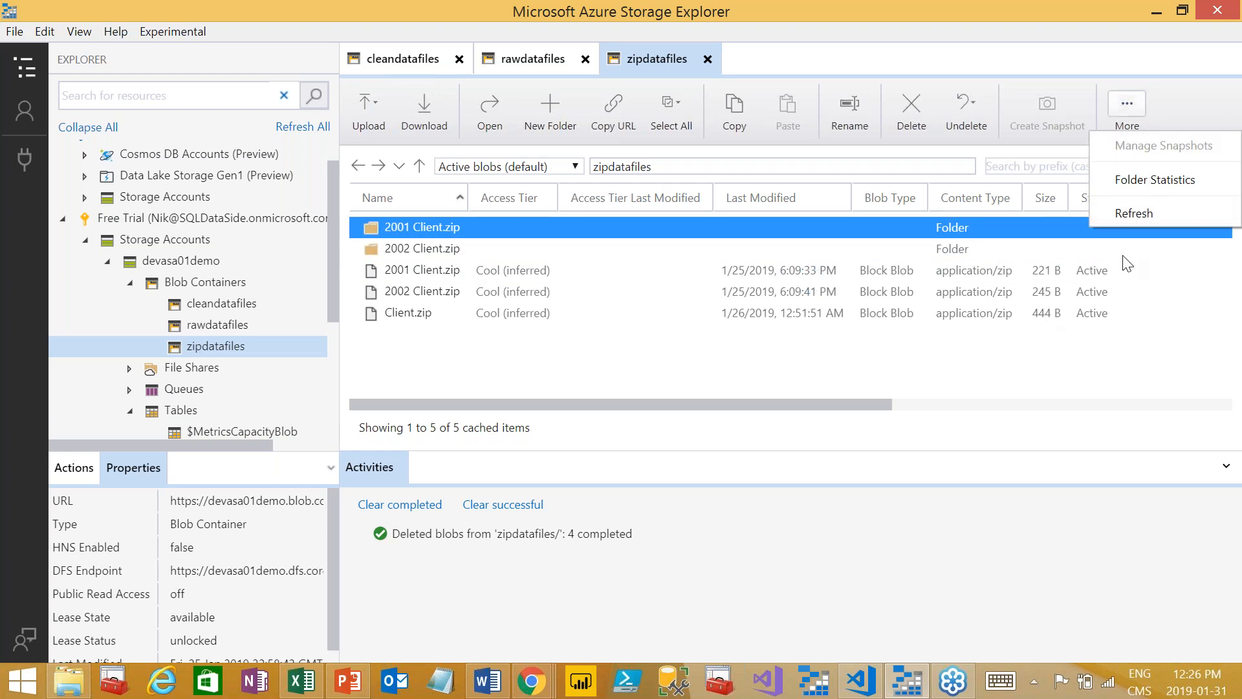
left_click(1155, 215)
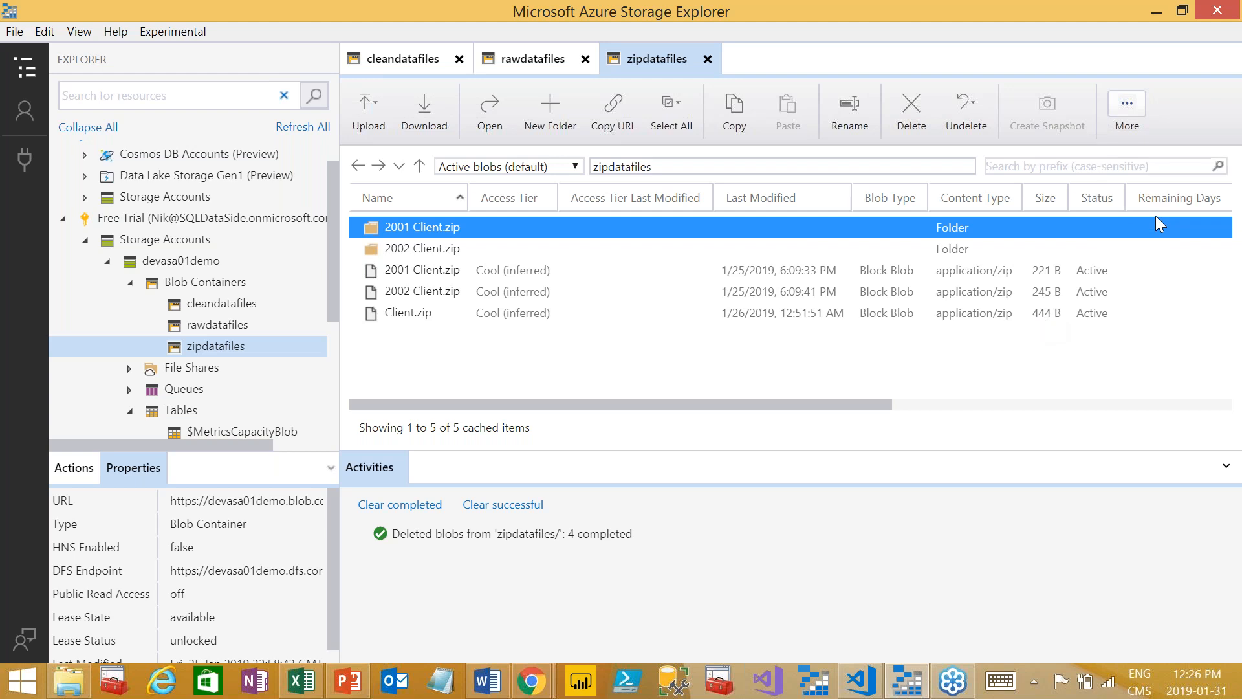
left_click(1124, 106)
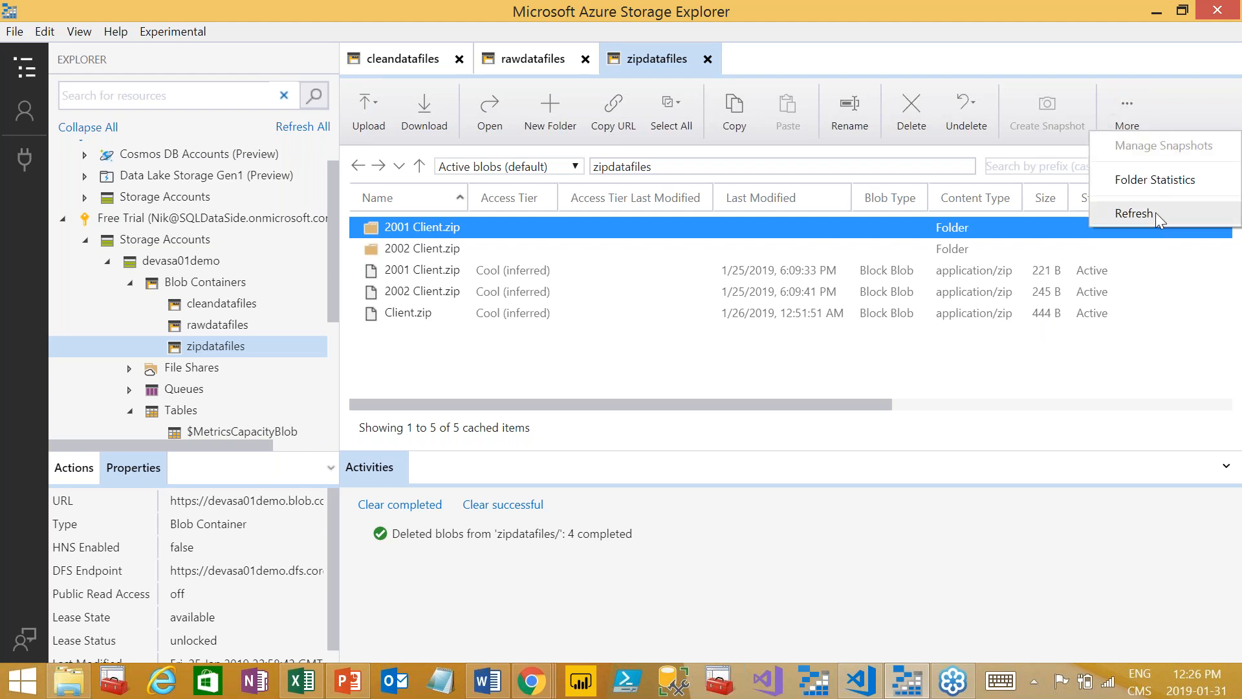
left_click(1156, 213)
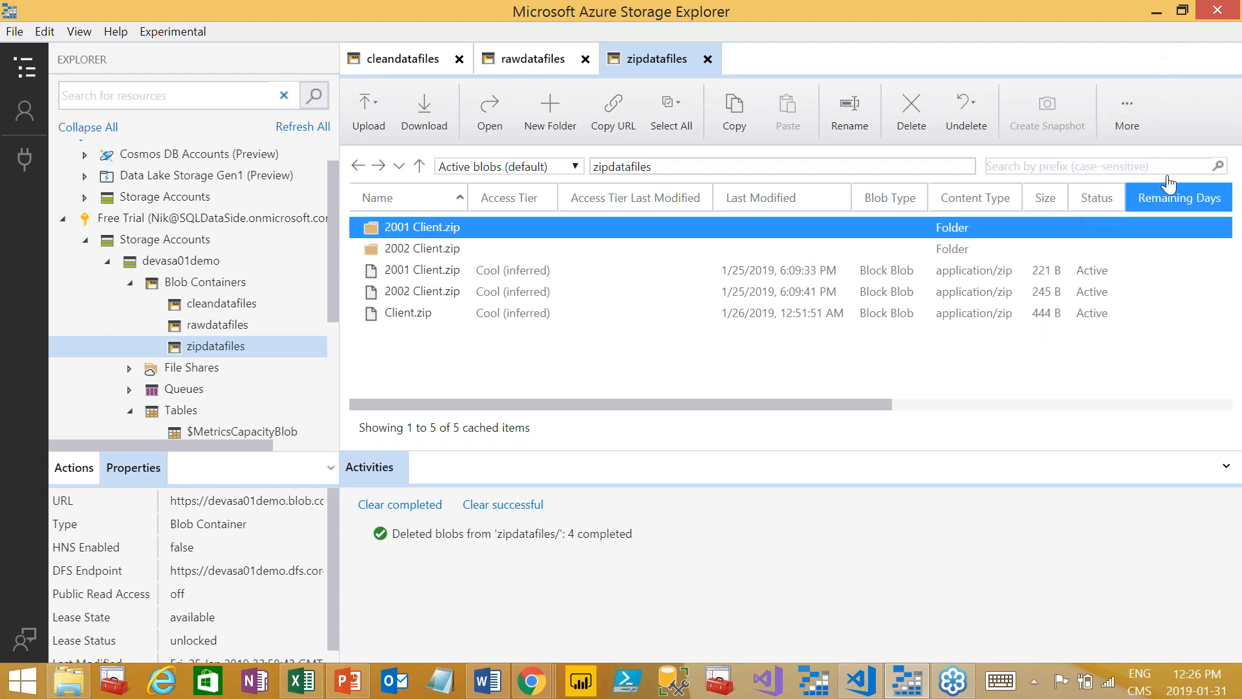
left_click(1126, 103)
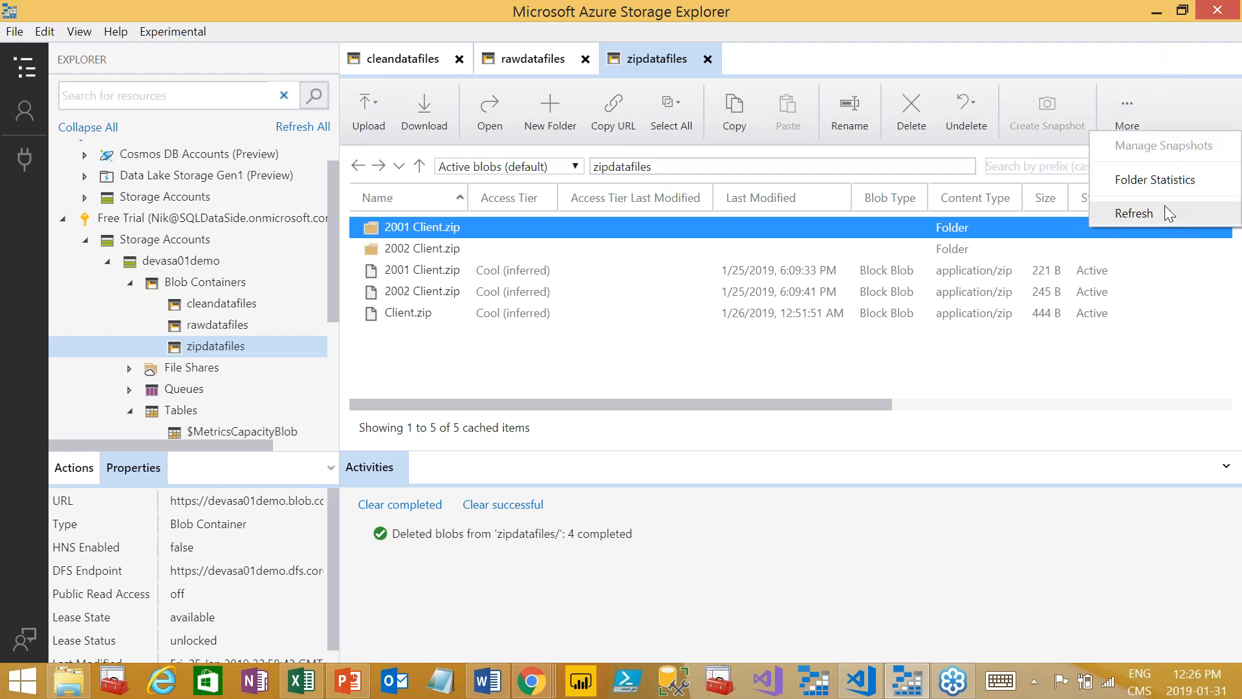
left_click(1165, 208)
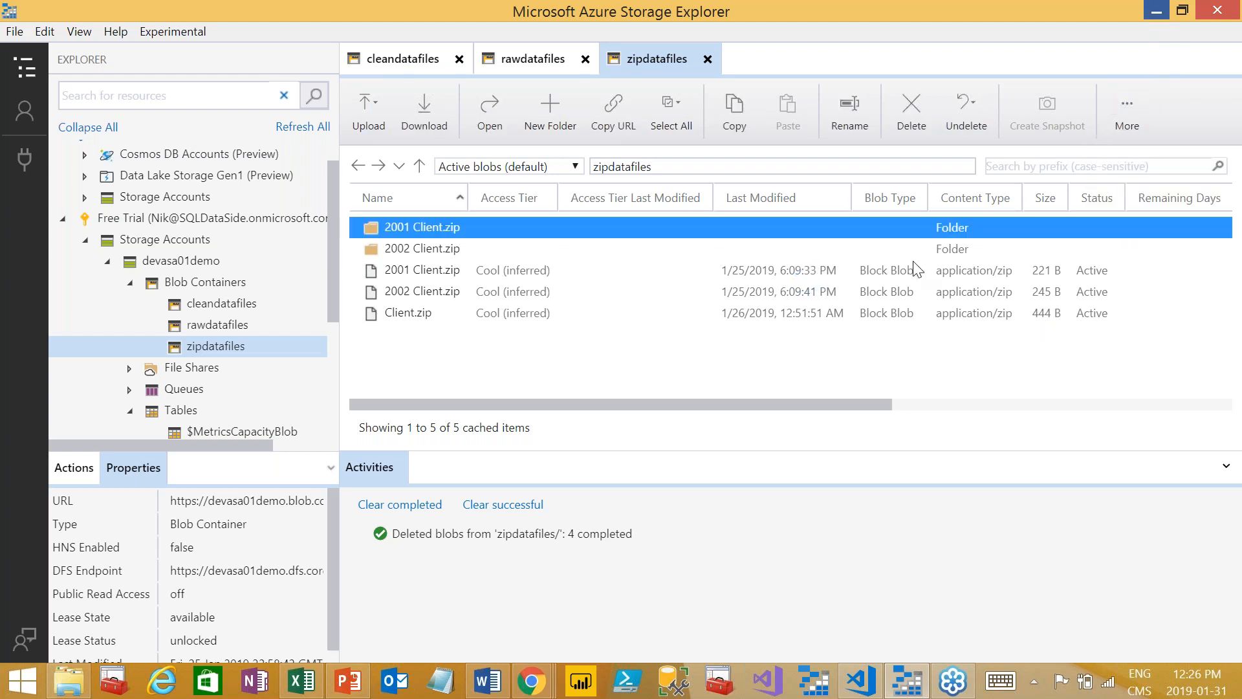
Step: Check the PL---Unzip run status in Azure Data Factory, and refresh zipdatafiles again in Microsoft Azure Storage Explorer
left_click(1157, 11)
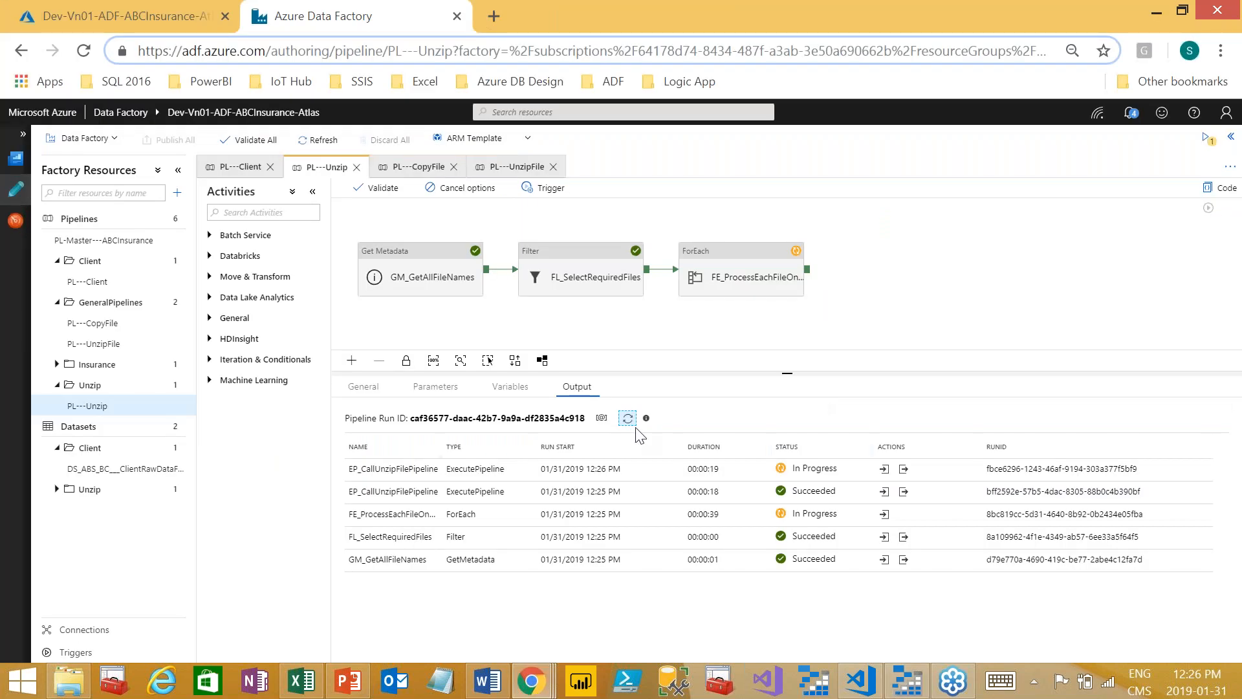
left_click(907, 680)
left_click(1120, 105)
left_click(1135, 214)
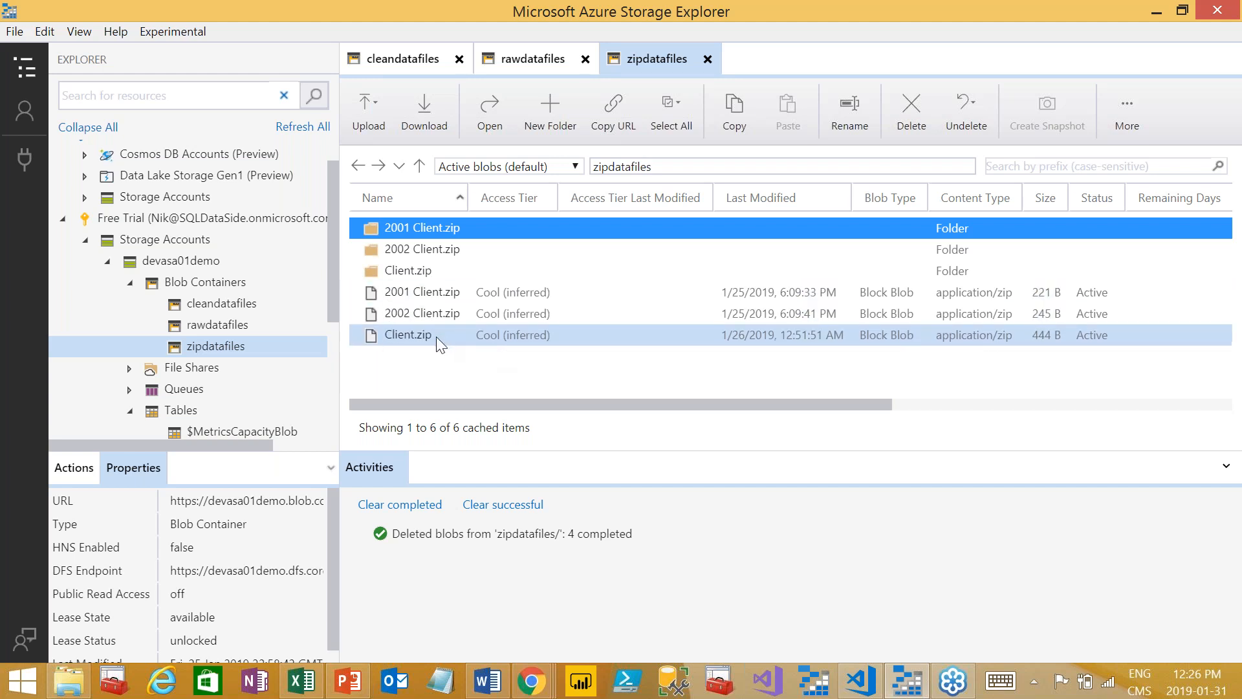
Step: Examine the contents of the 2001 Client.zip, 2002 Client.zip and Client.zip folders, returning to the zipdatafiles root
double_click(480, 230)
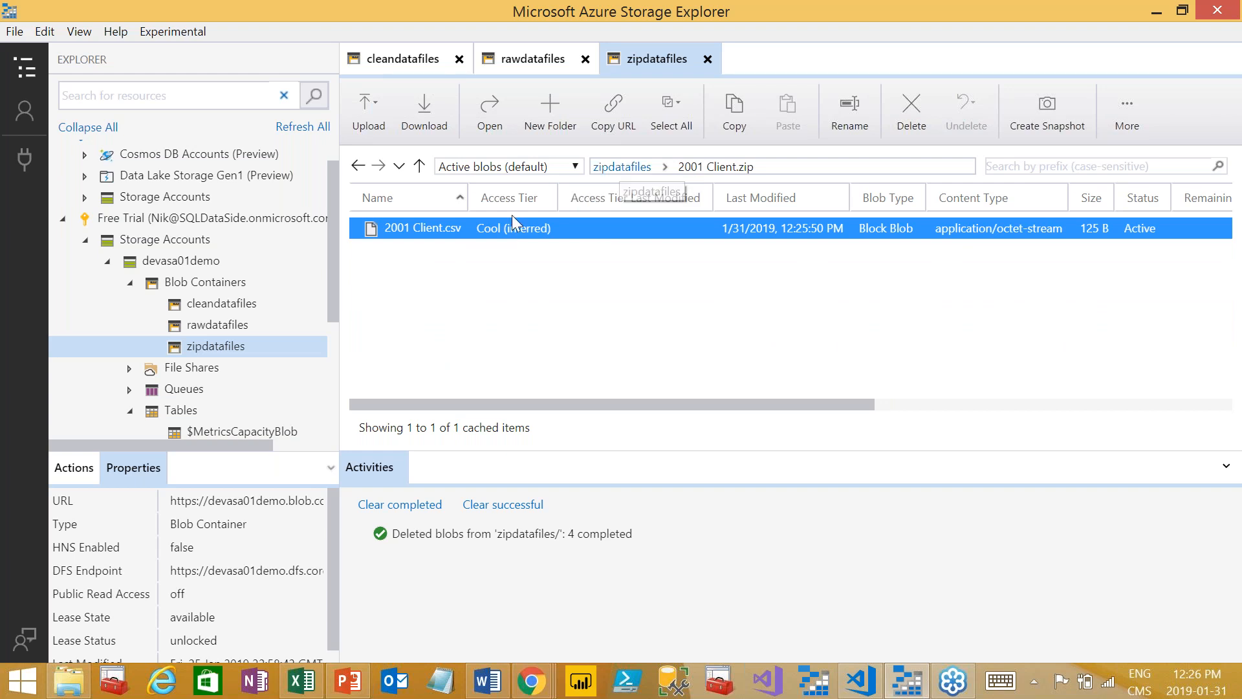
left_click(625, 167)
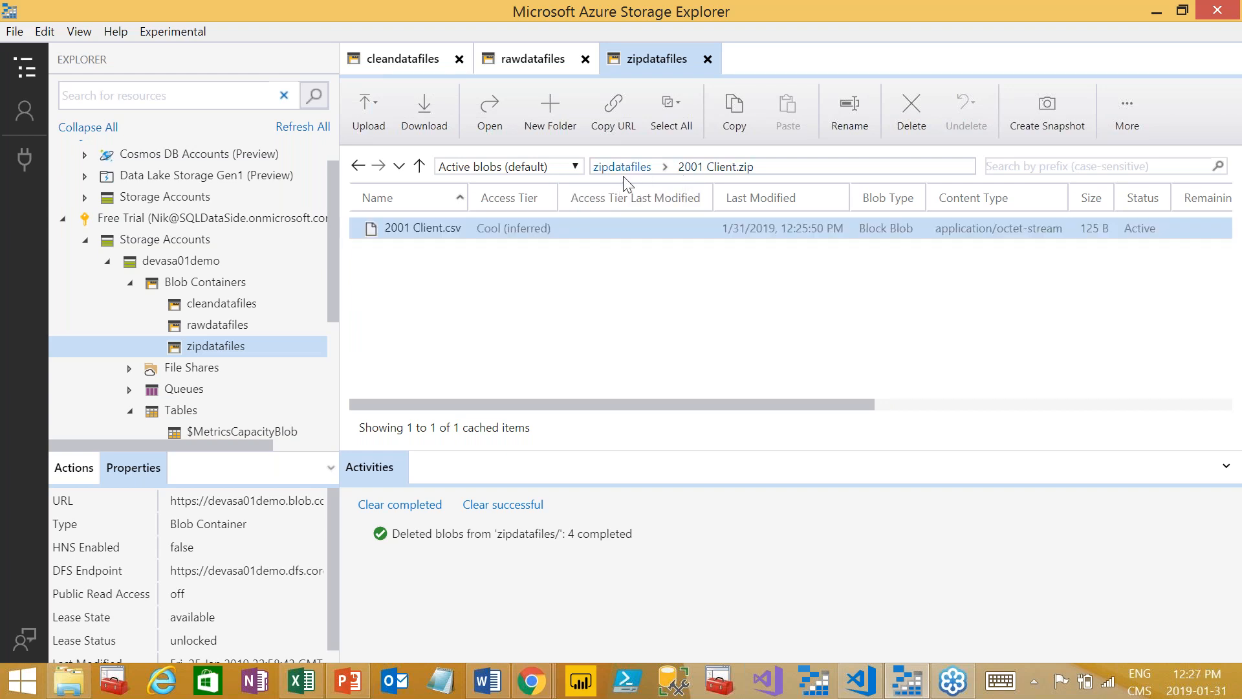
left_click(483, 249)
double_click(482, 250)
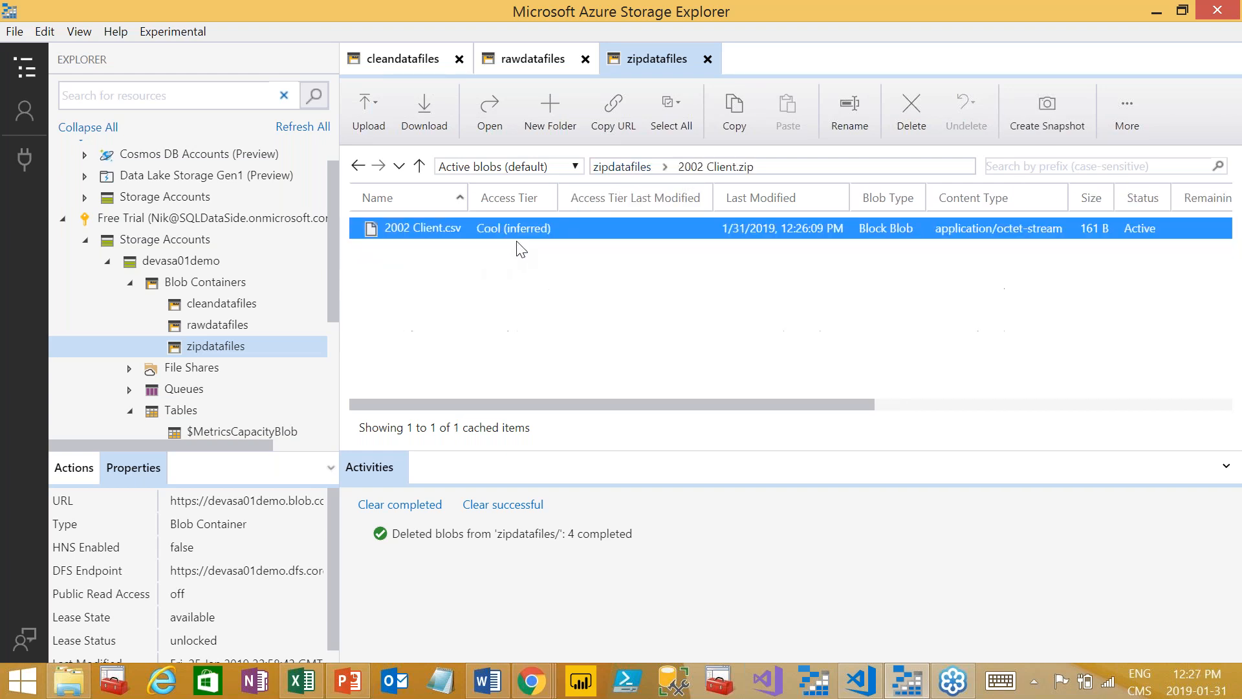
left_click(623, 167)
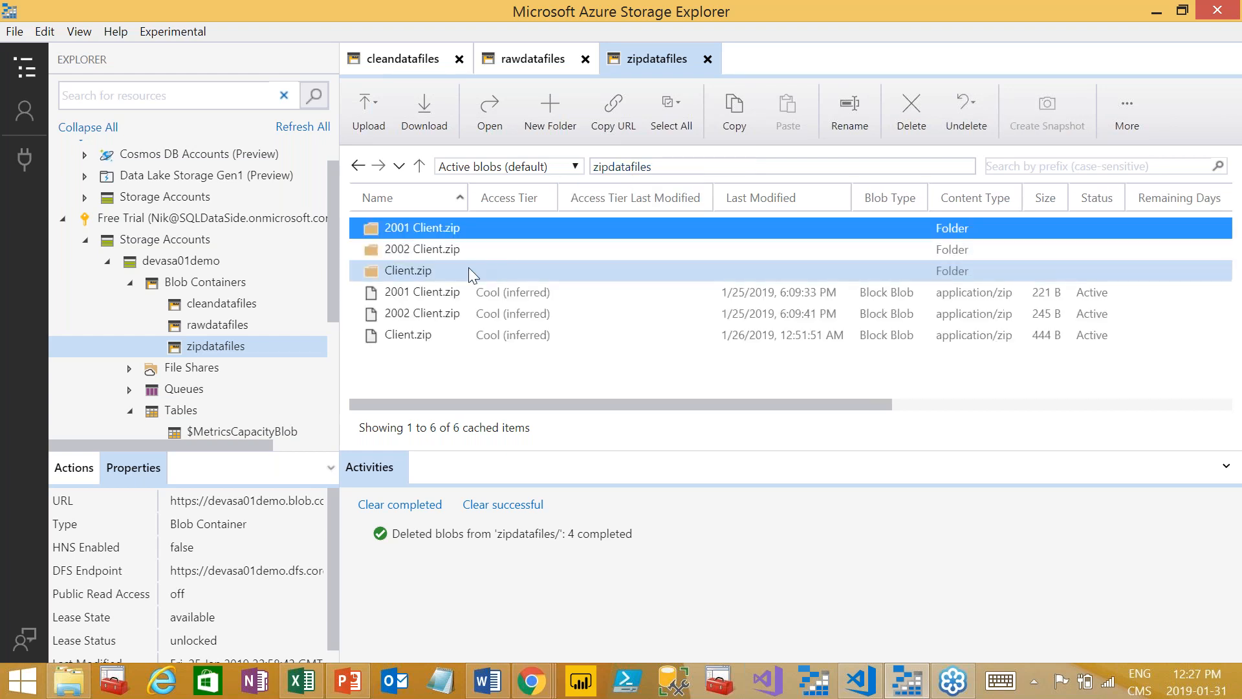
double_click(479, 270)
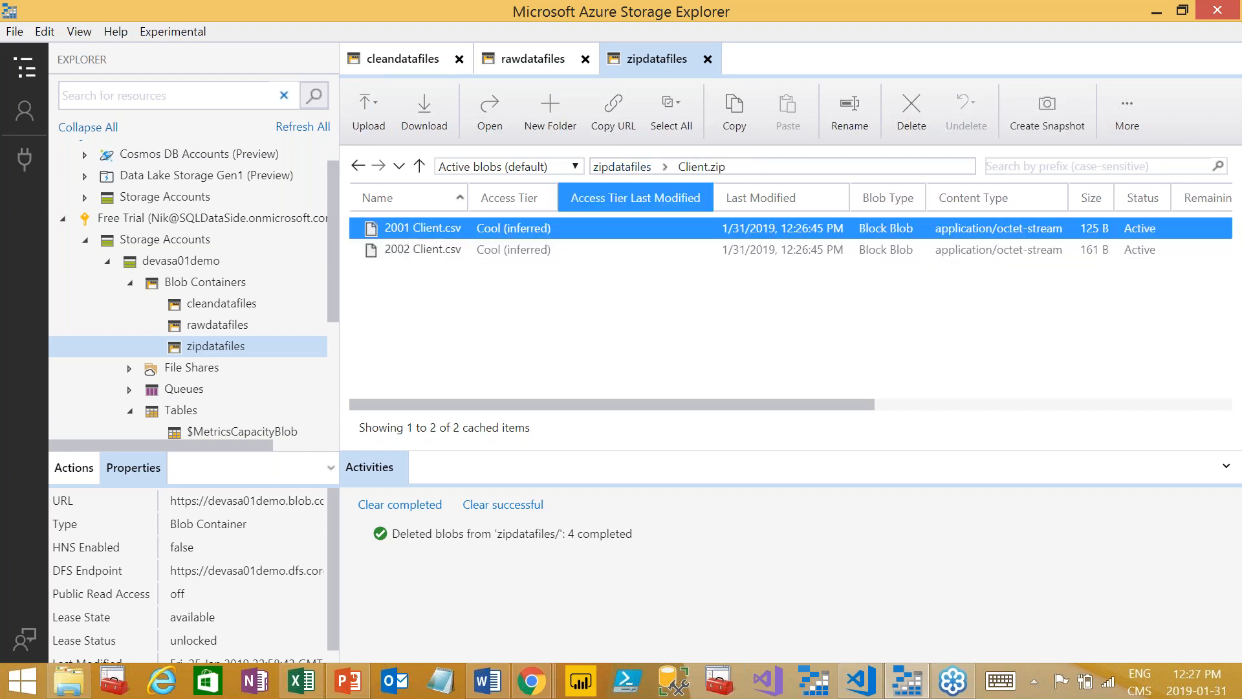
left_click(621, 167)
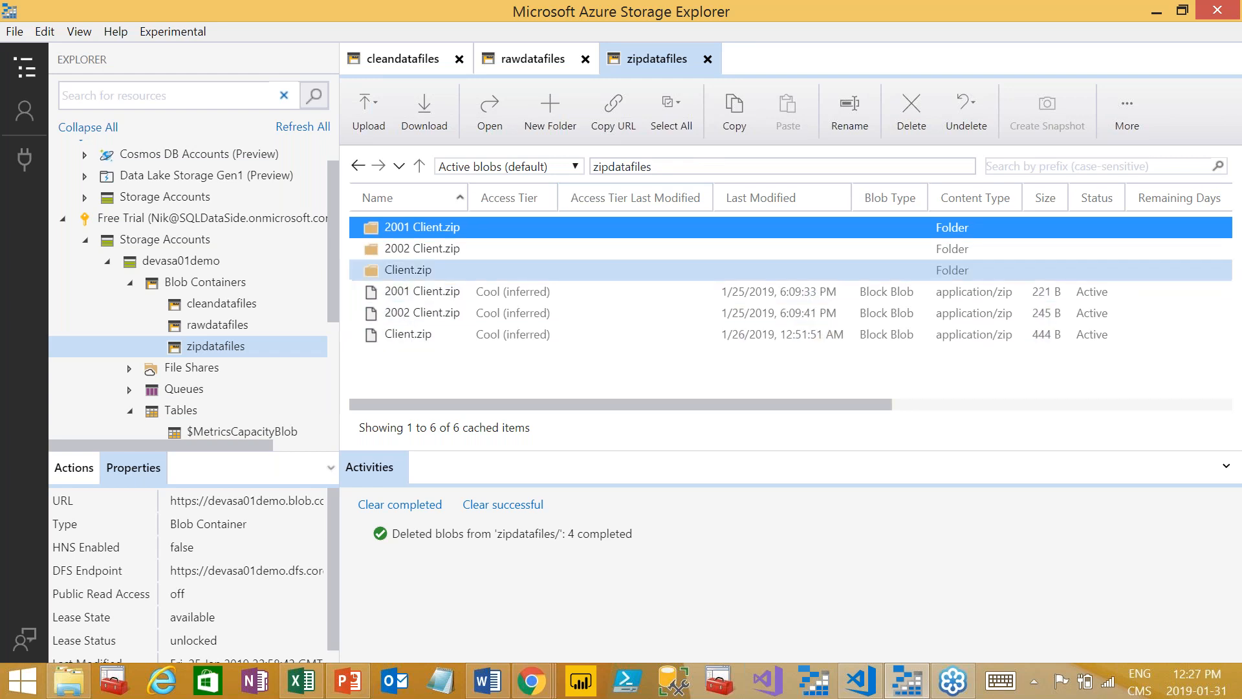
Step: Switch back to Azure Data Factory, view the top level of PL---Client, and open the PL---UnzipFile pipeline
left_click(1157, 13)
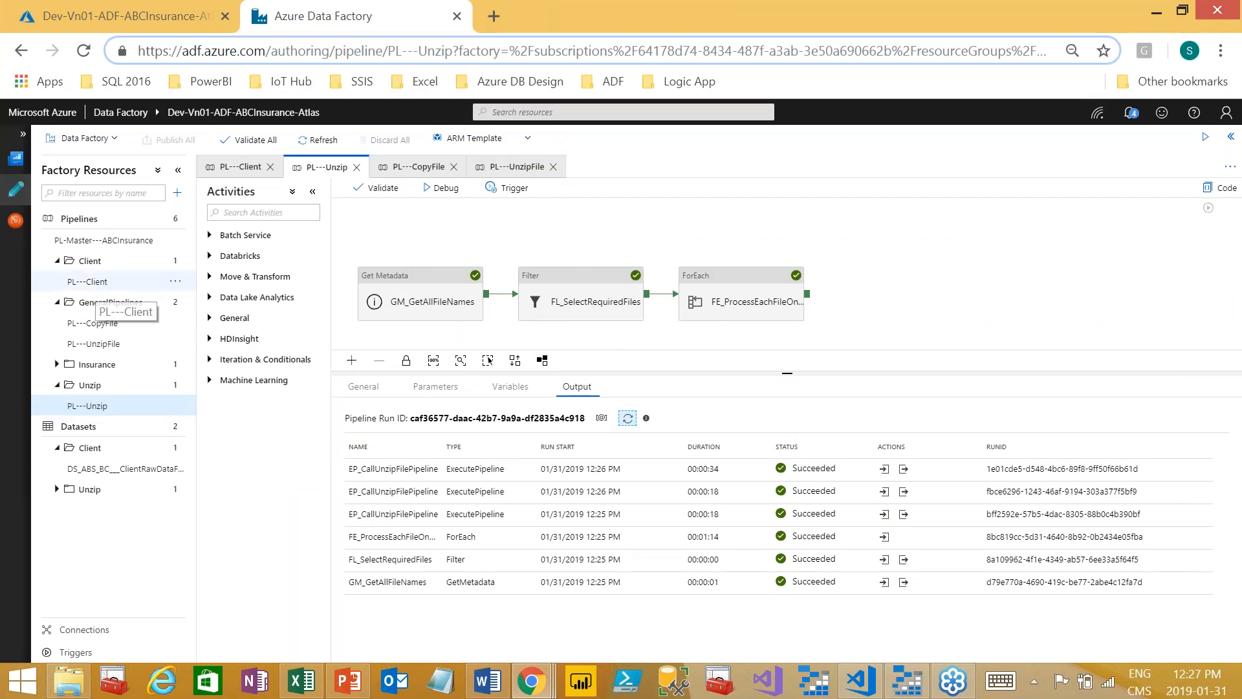
left_click(106, 282)
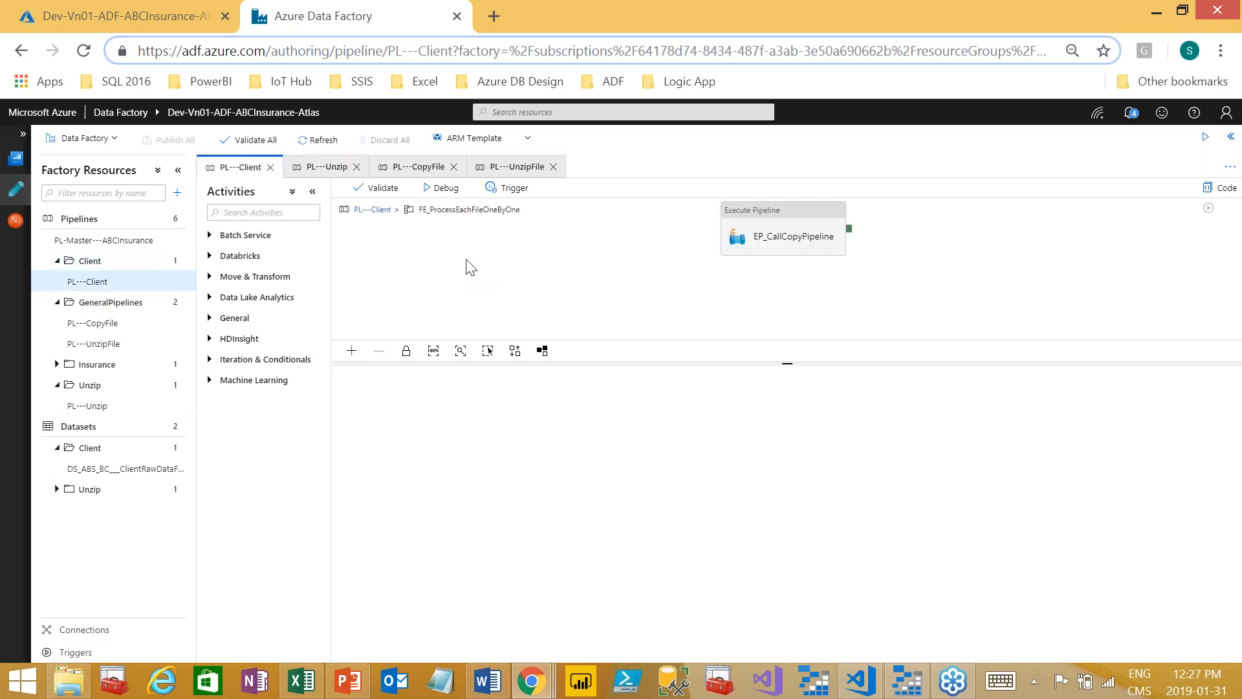
left_click(374, 211)
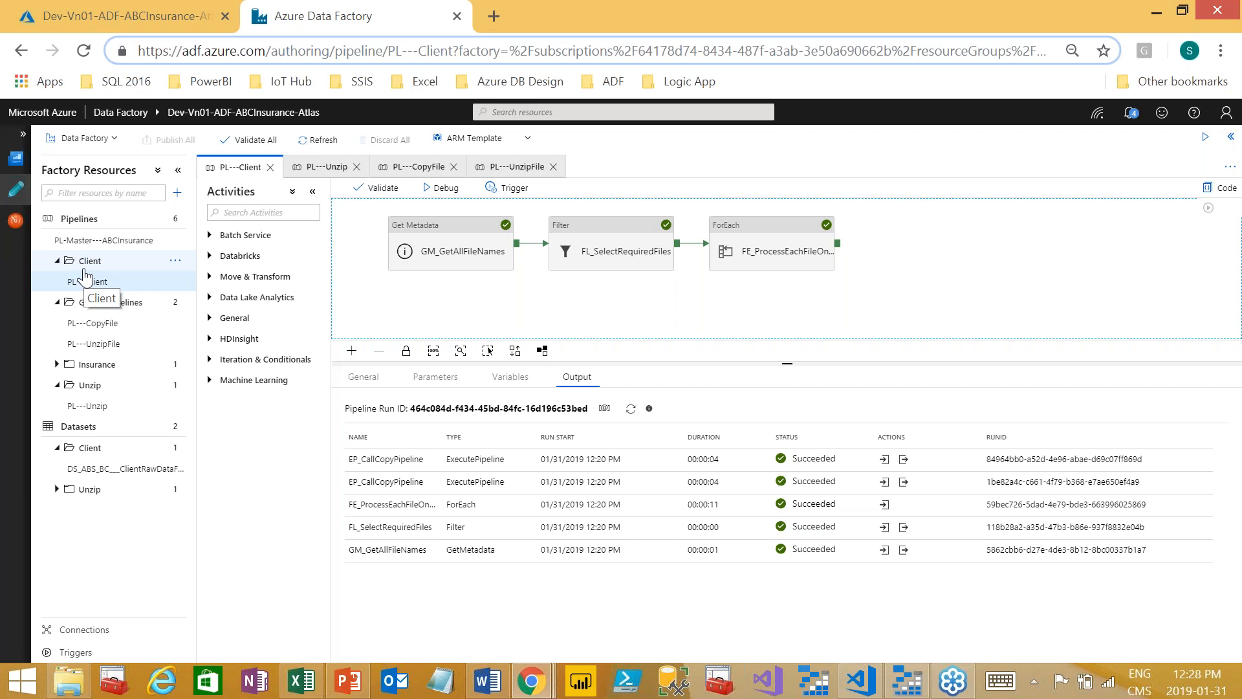
left_click(99, 345)
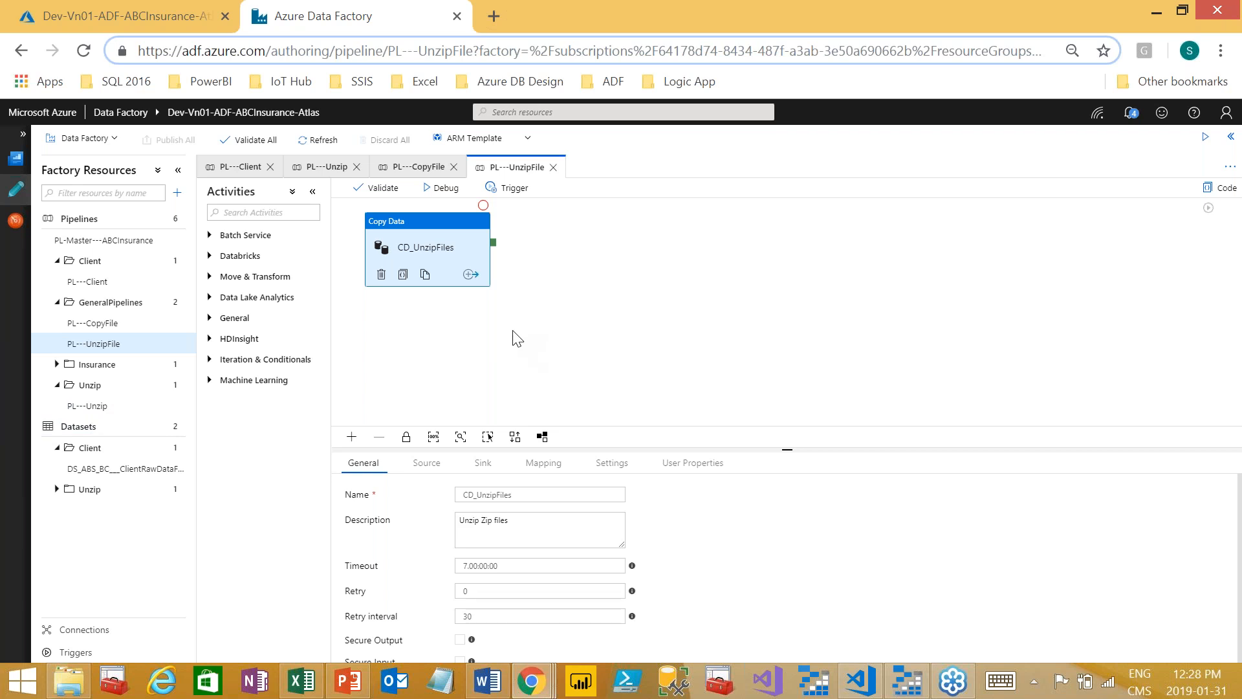
Step: Switch to Microsoft Azure Storage Explorer, delete the 2001 Client.zip, 2002 Client.zip and Client.zip folders from zipdatafiles, and refresh the container
left_click(907, 680)
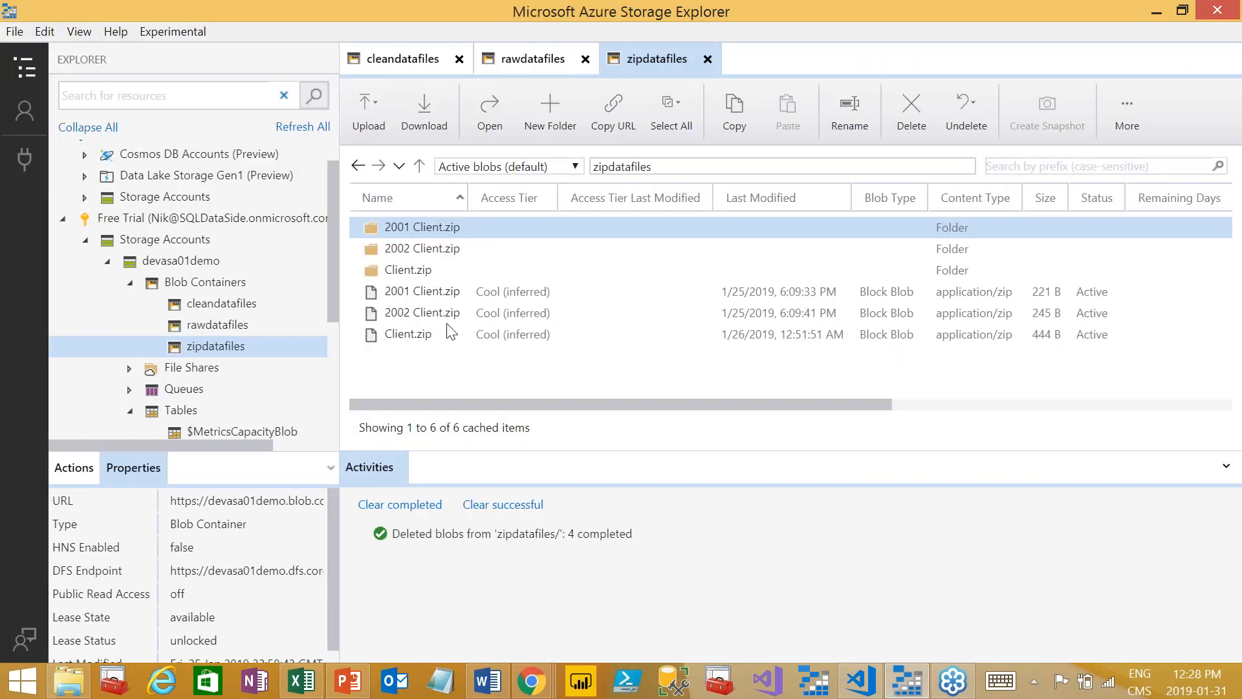
left_click(467, 272)
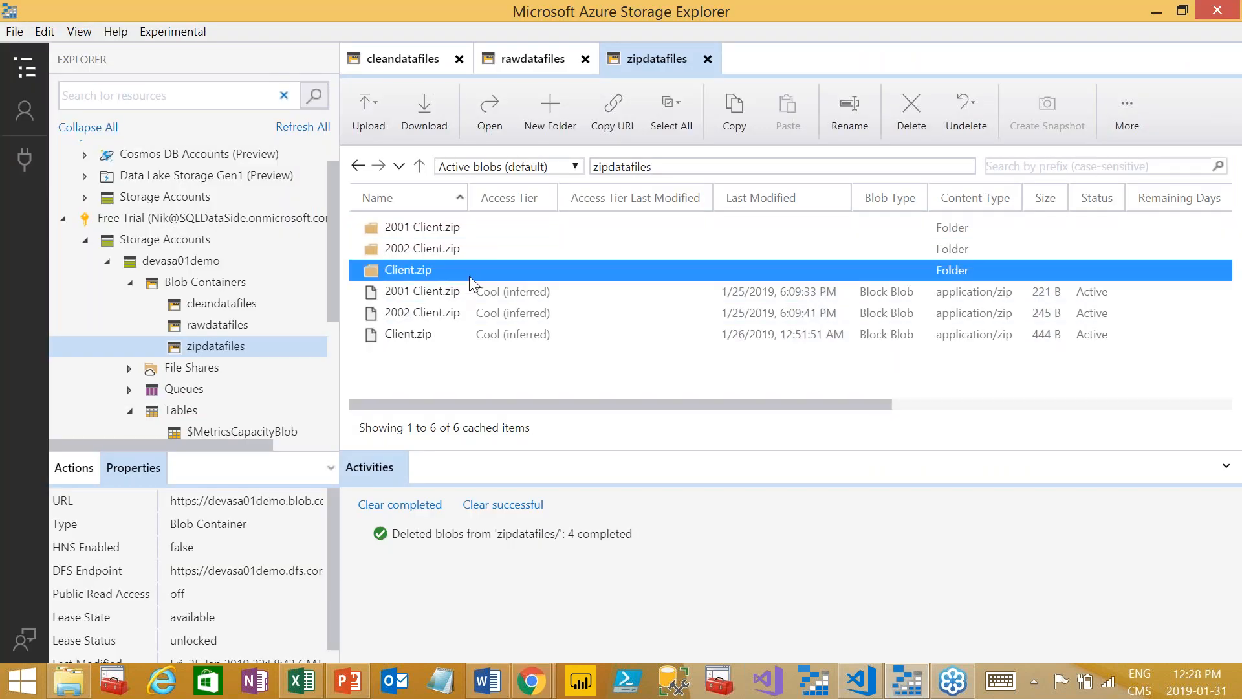
left_click(487, 231, "shift")
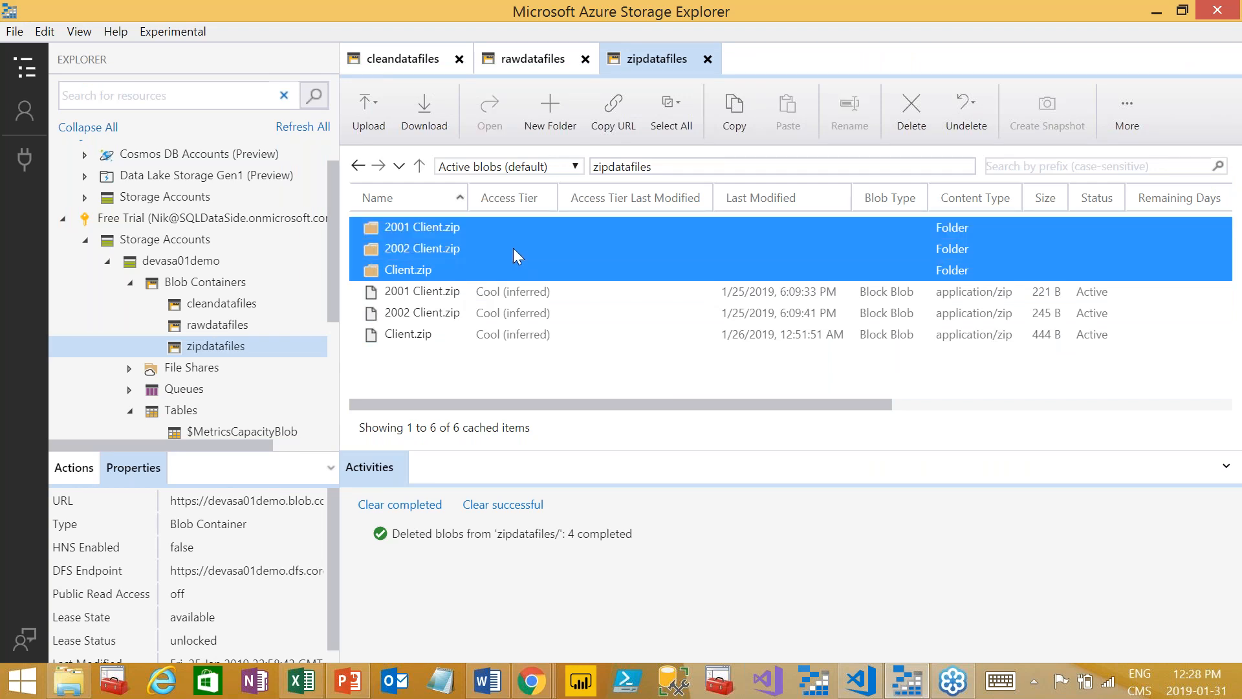
left_click(911, 113)
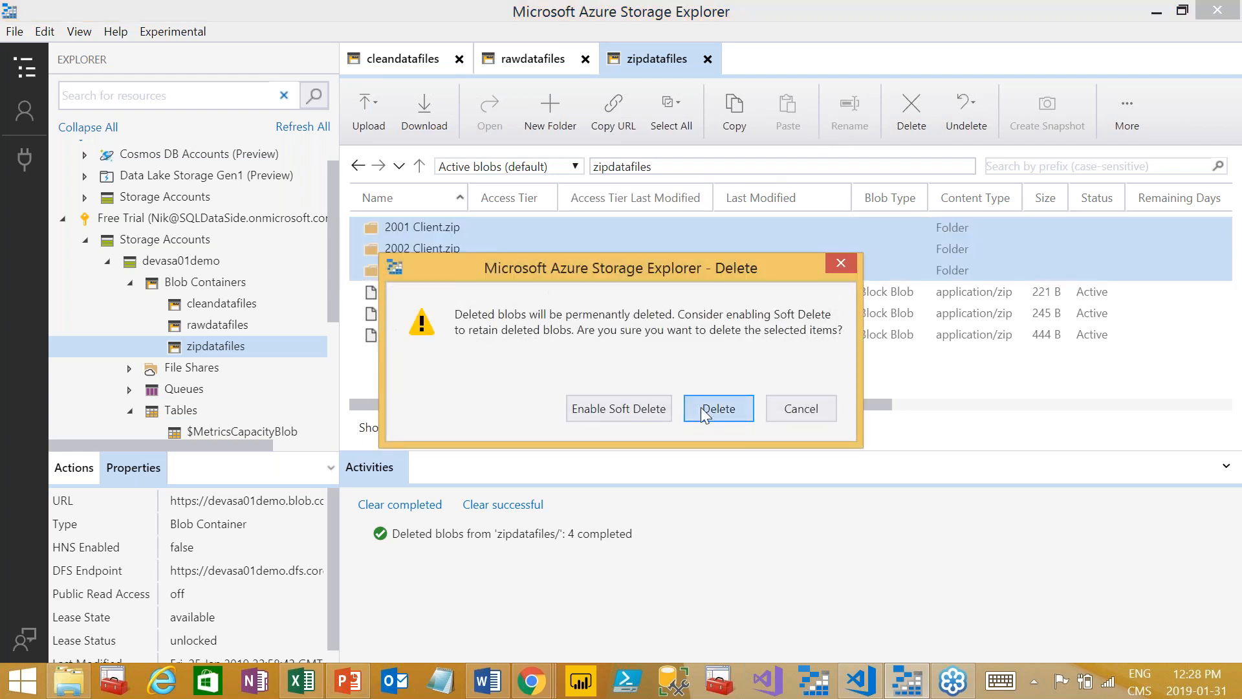
left_click(705, 408)
left_click(1119, 162)
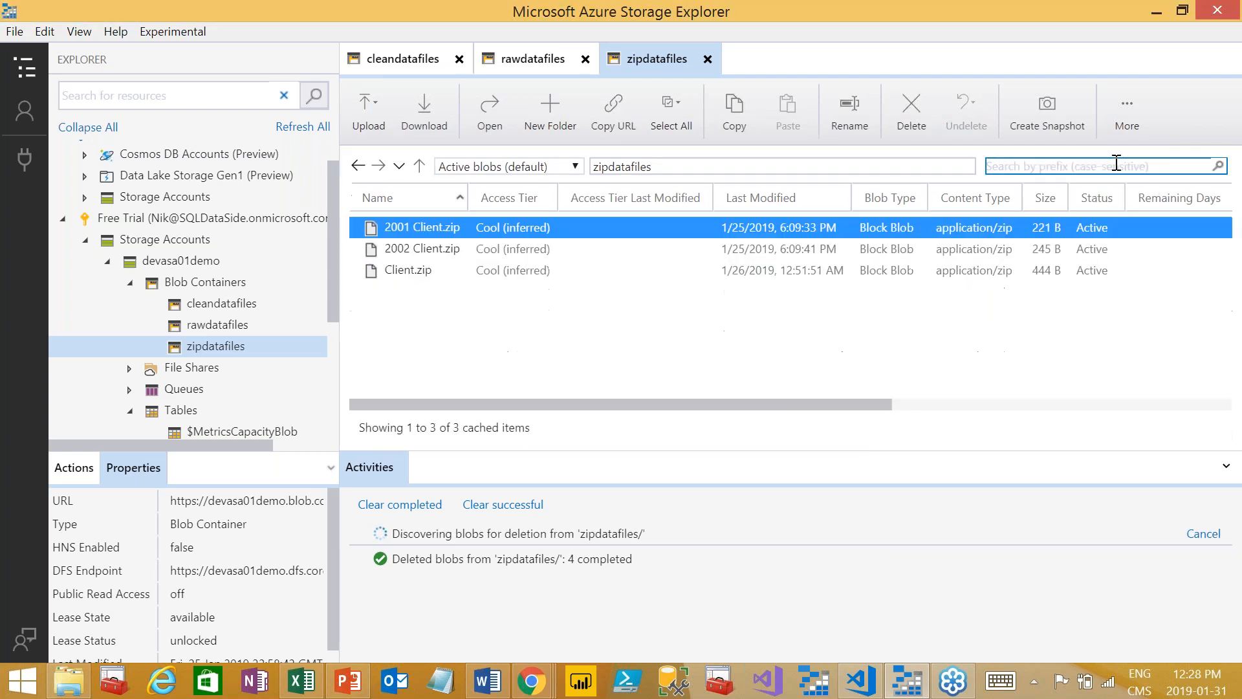
left_click(1127, 111)
left_click(1135, 211)
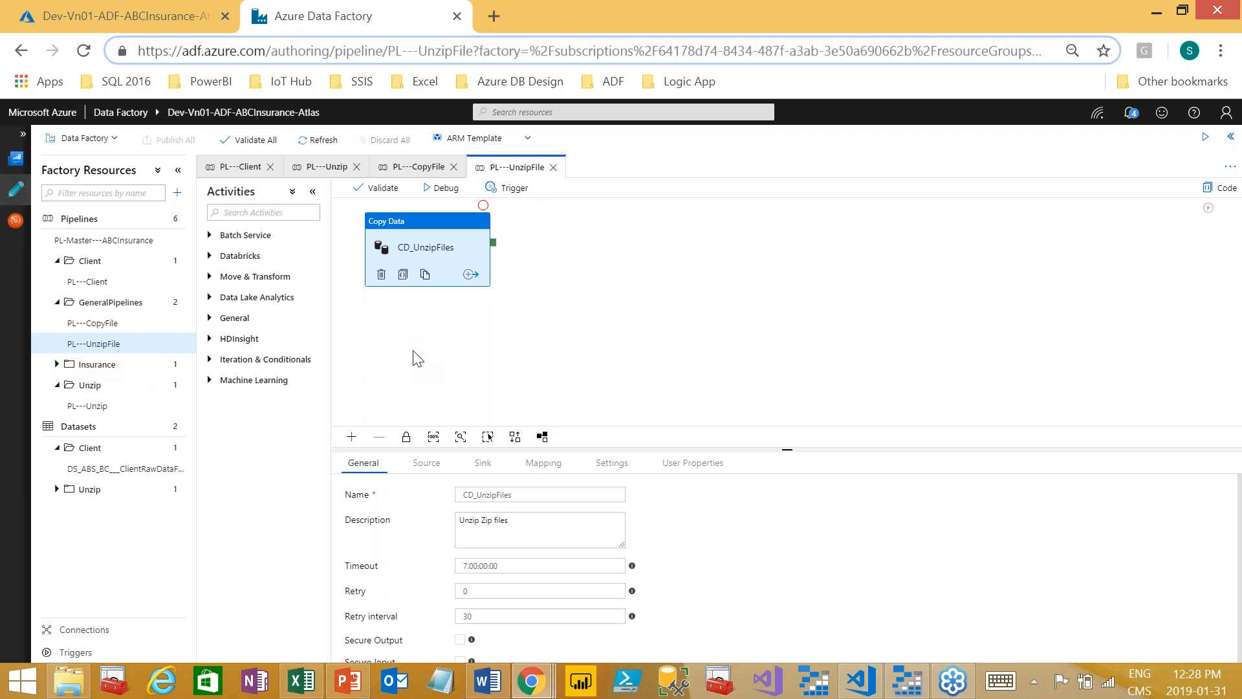
Step: Review the PL---UnzipFile parameter defaults in Azure Data Factory and compare them with the zipdatafiles container in Microsoft Azure Storage Explorer
left_click(420, 360)
left_click(435, 463)
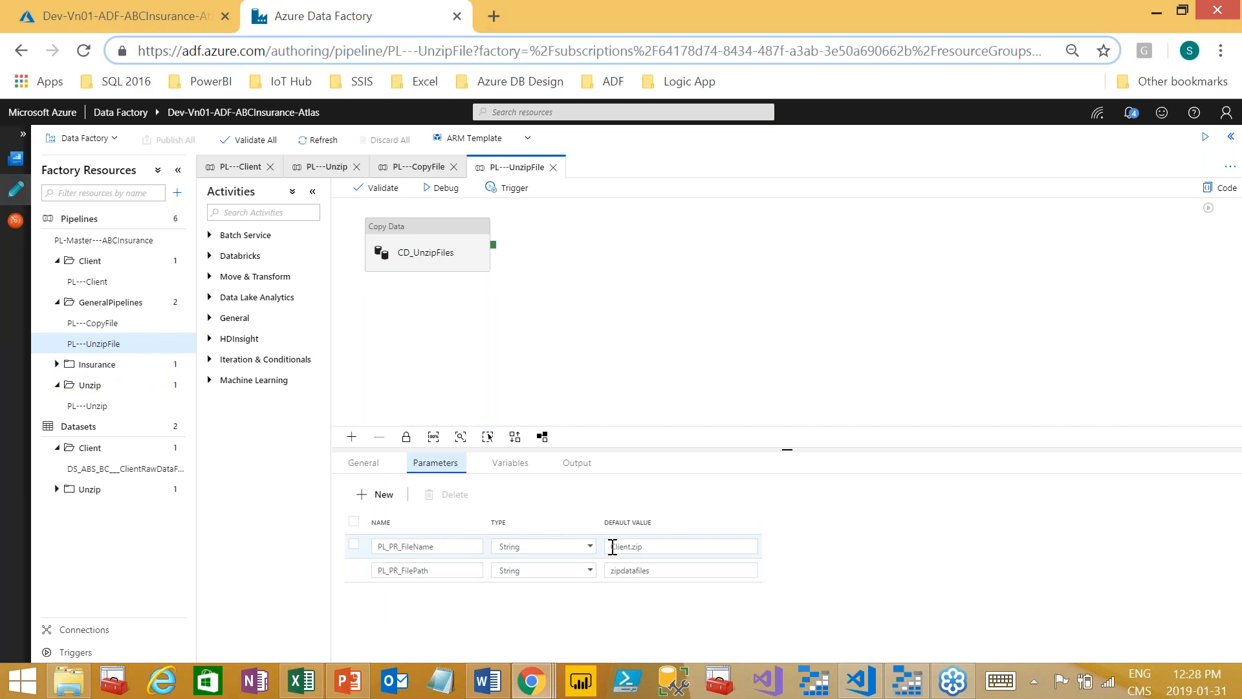
left_click_drag(652, 546, 608, 569)
left_click(654, 570)
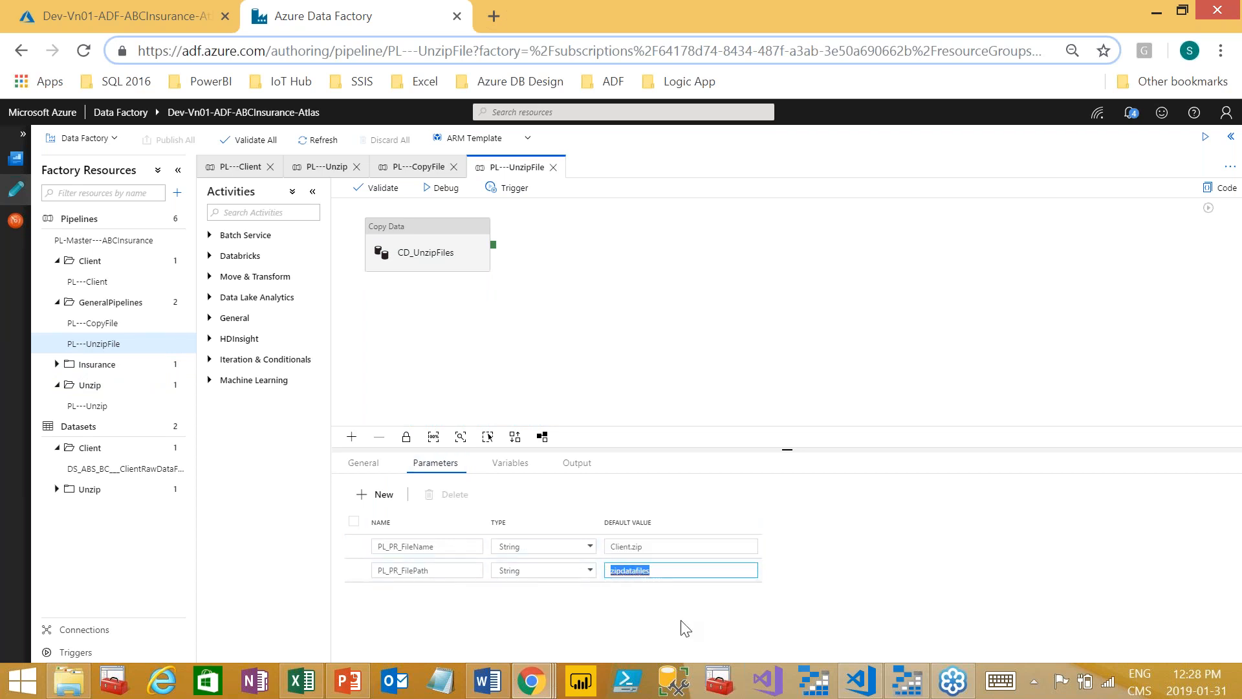
left_click(909, 683)
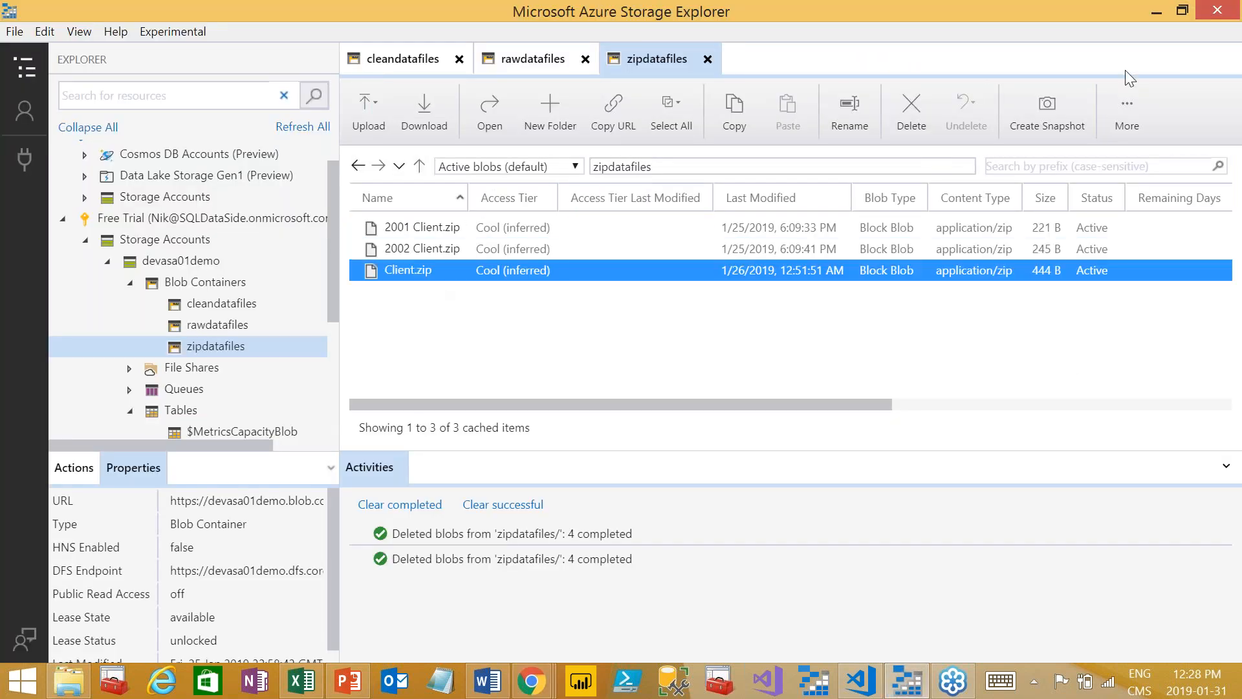
left_click(1156, 10)
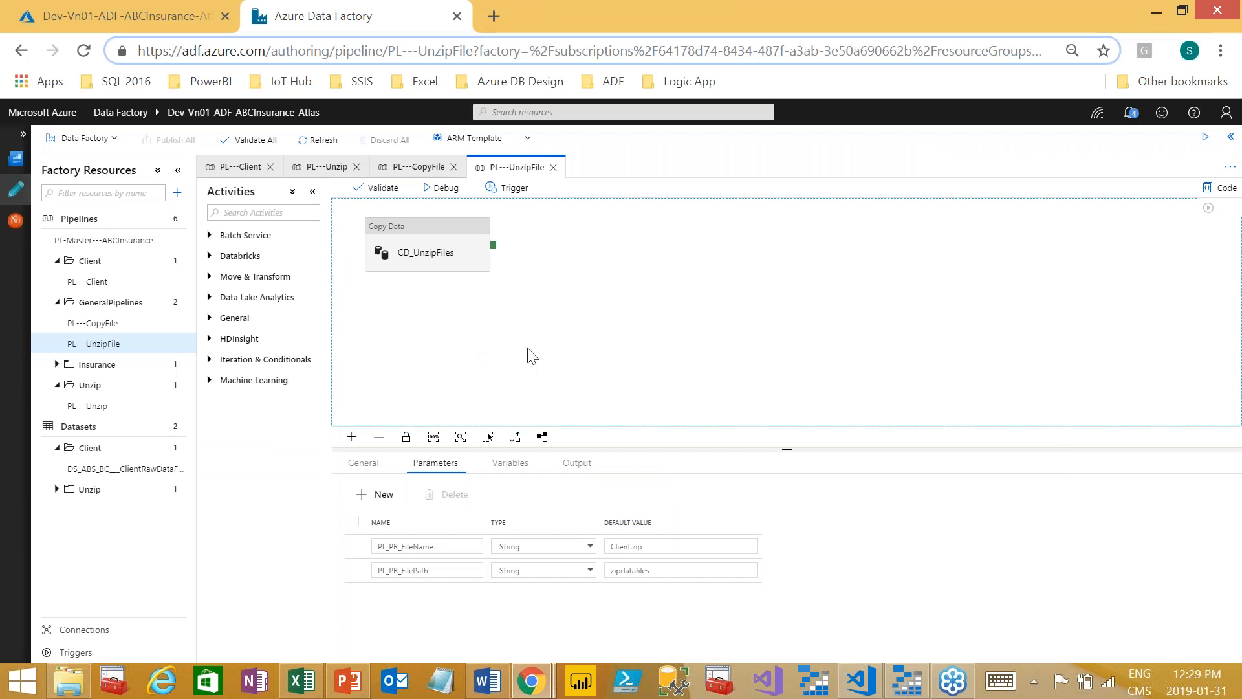
Step: Start a debug run of PL---UnzipFile with PL_PR_FileName Client.zip and PL_PR_FilePath zipdatafiles
left_click(435, 237)
left_click_drag(466, 292, 475, 302)
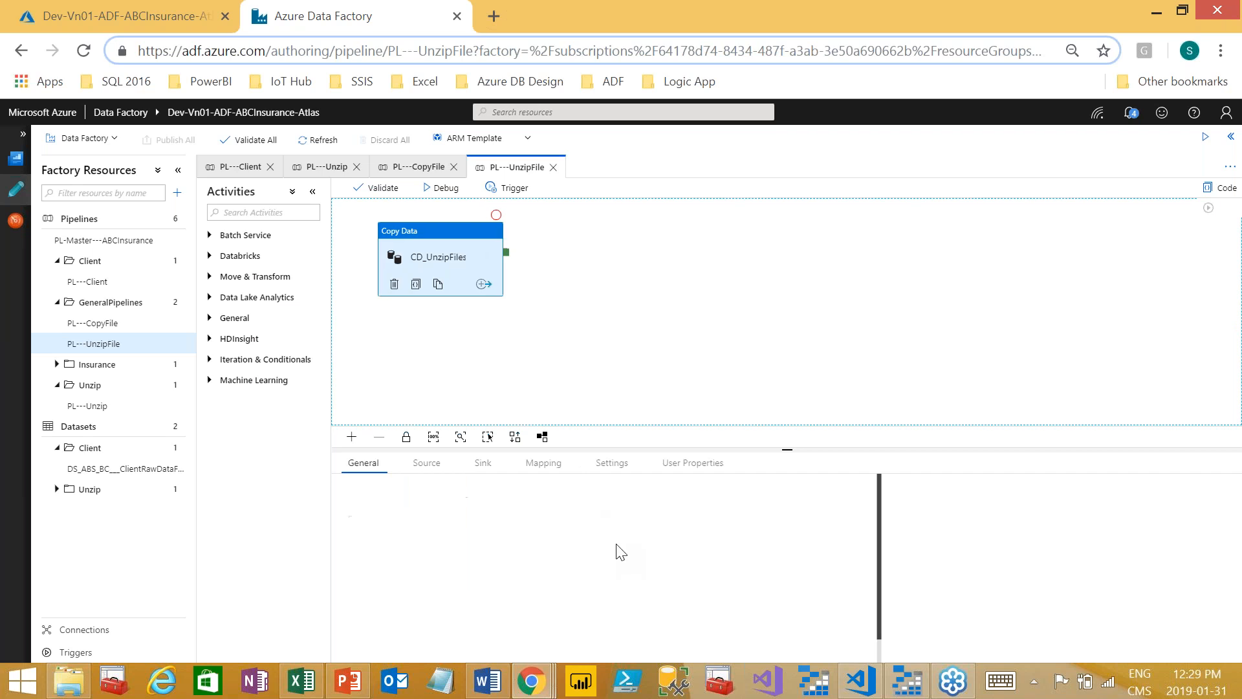
left_click(492, 385)
left_click(450, 471)
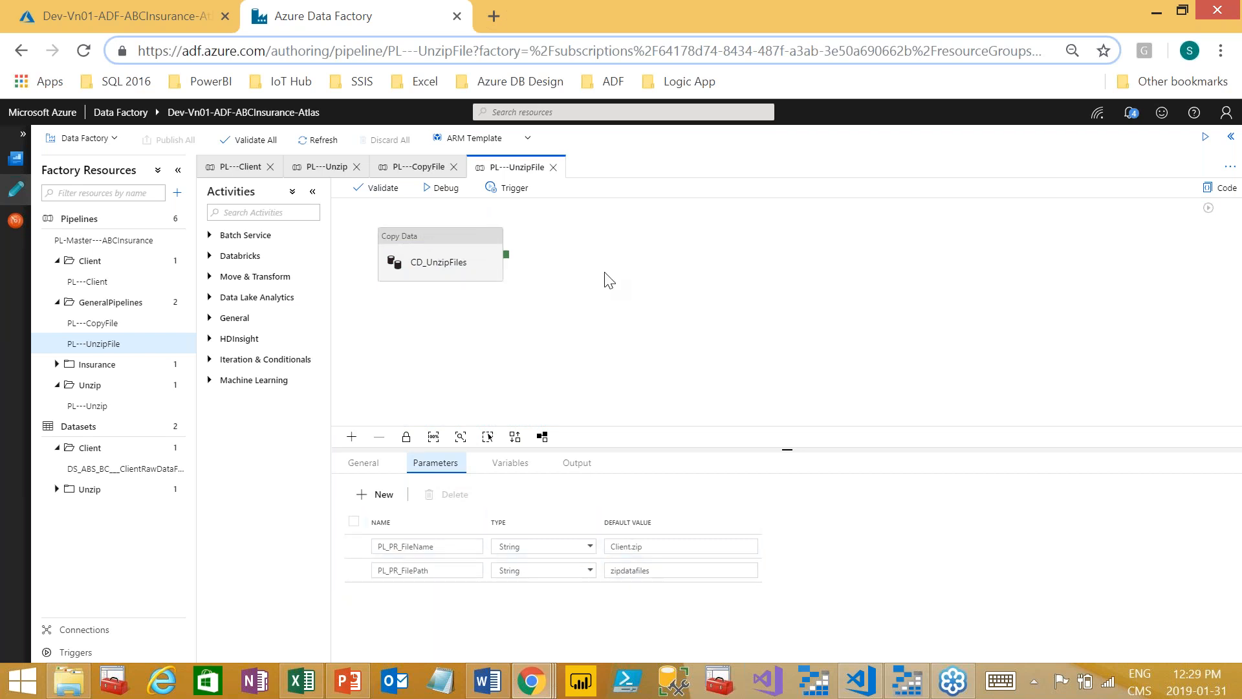
left_click(444, 188)
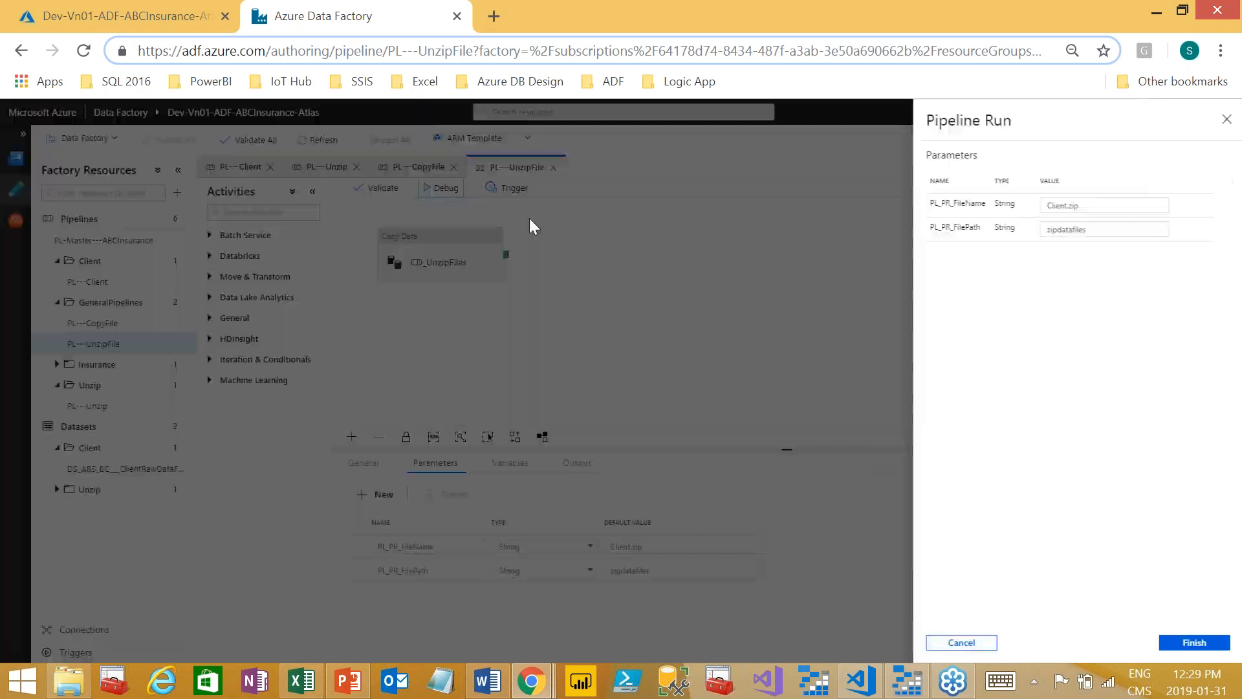
left_click(1190, 647)
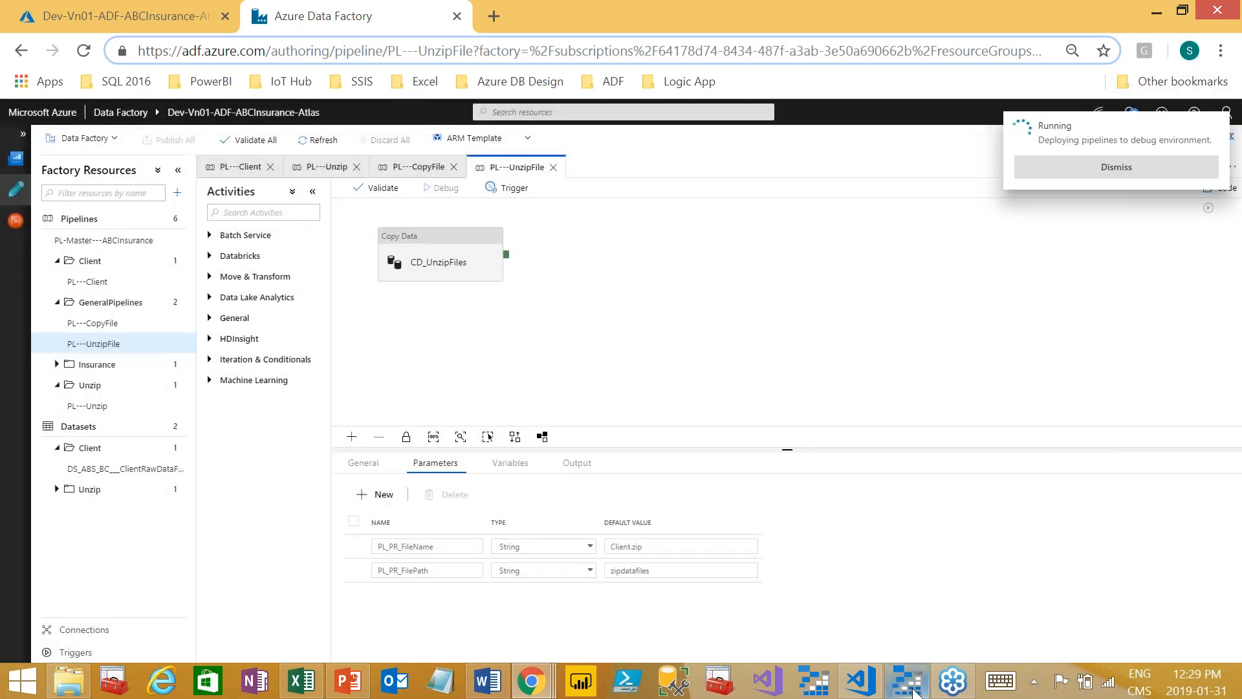
Step: Refresh zipdatafiles in Microsoft Azure Storage Explorer, and return to Azure Data Factory to refresh the PL---UnzipFile debug run status
left_click(909, 680)
left_click(1119, 112)
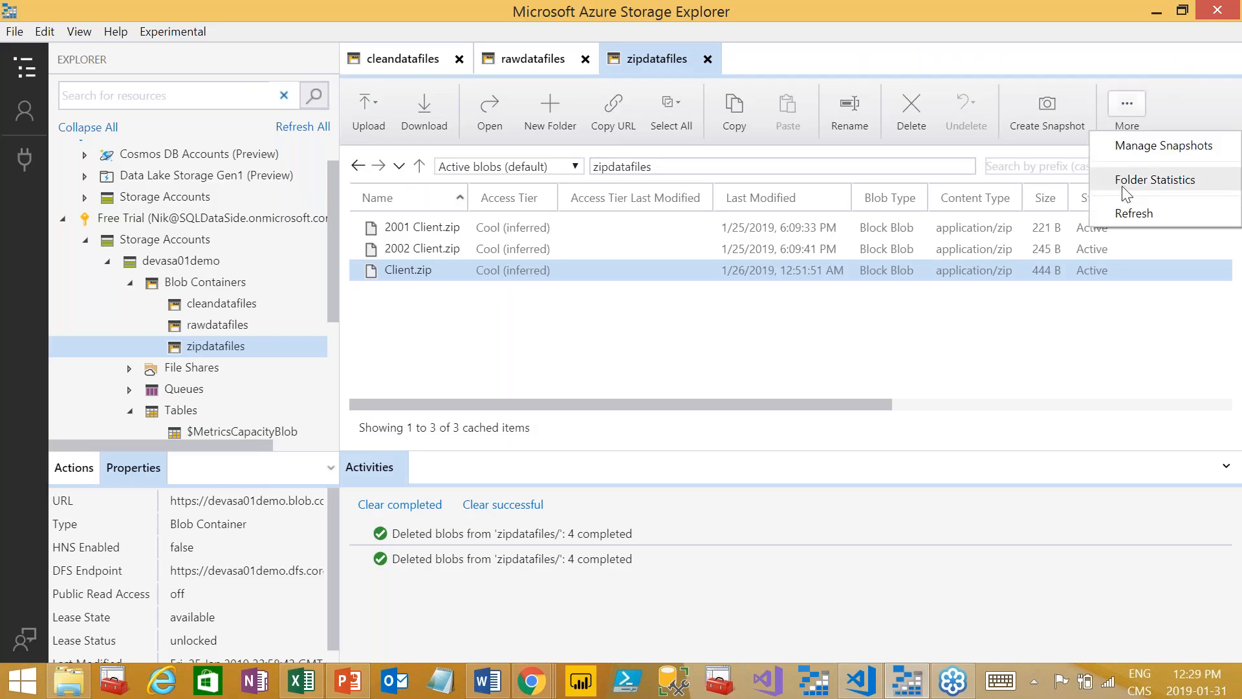
left_click(1133, 214)
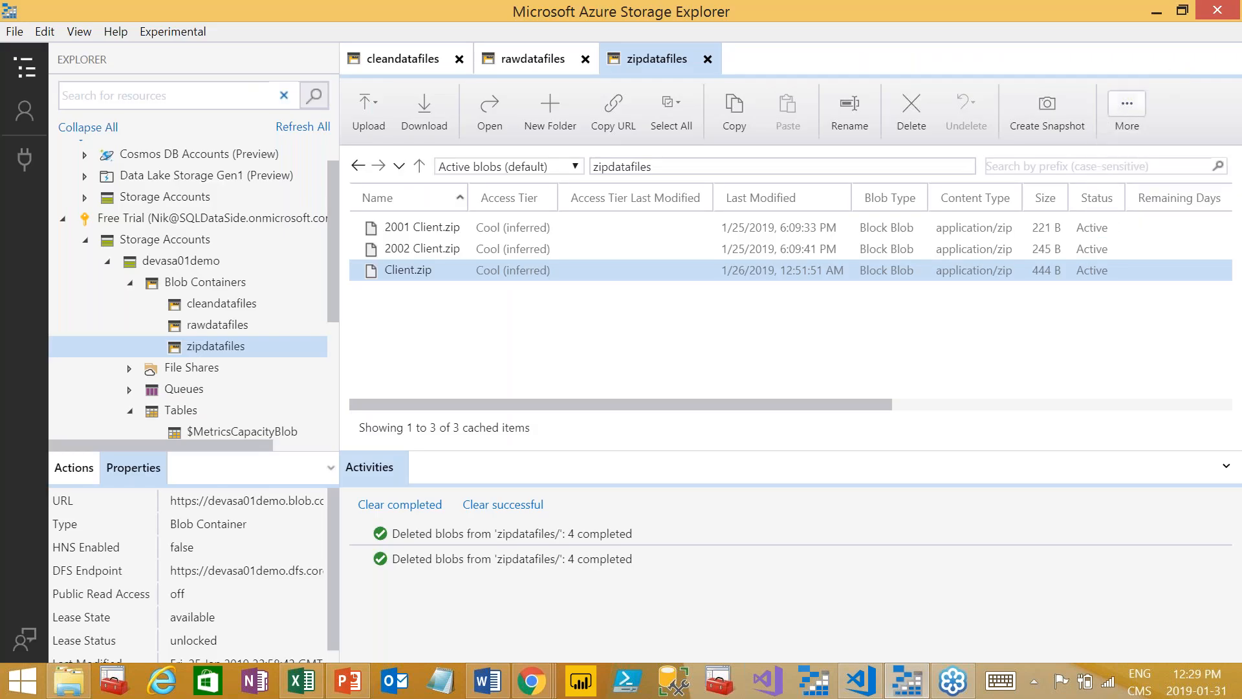
left_click(1145, 23)
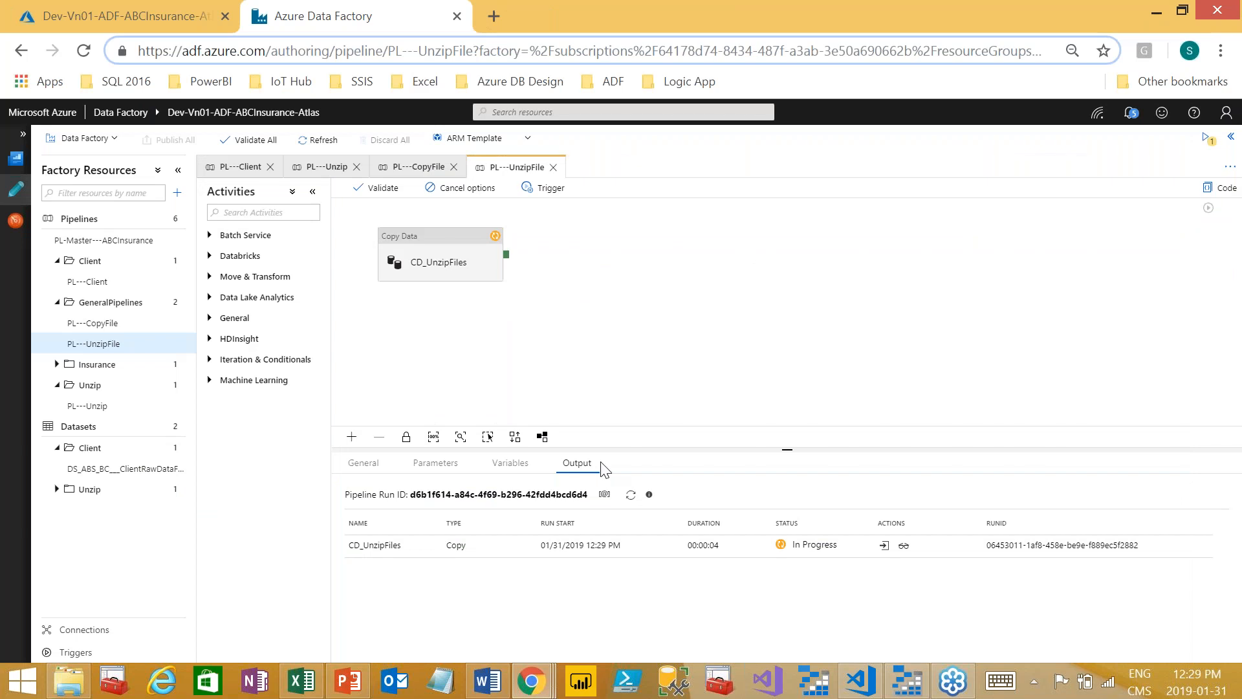
left_click(630, 495)
scroll(497, 355, "up", 1)
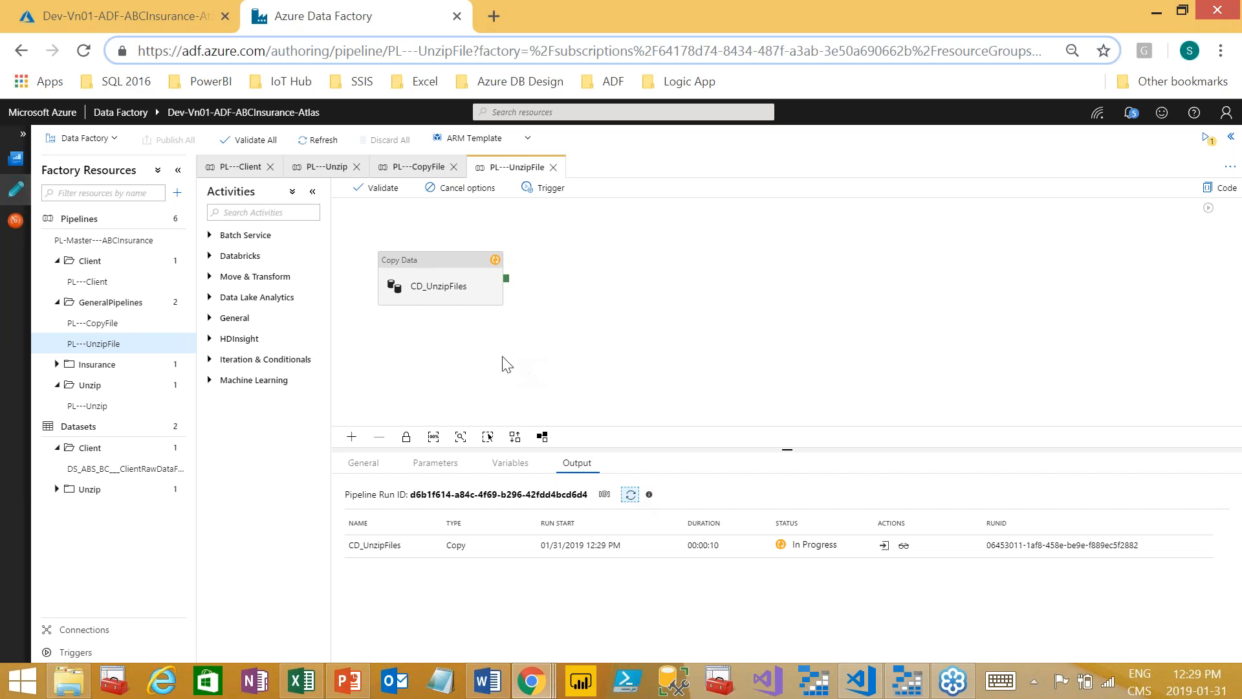
Step: Review the default values of the PL_PR_FileName and PL_PR_FilePath parameters in PL---UnzipFile
left_click(436, 463)
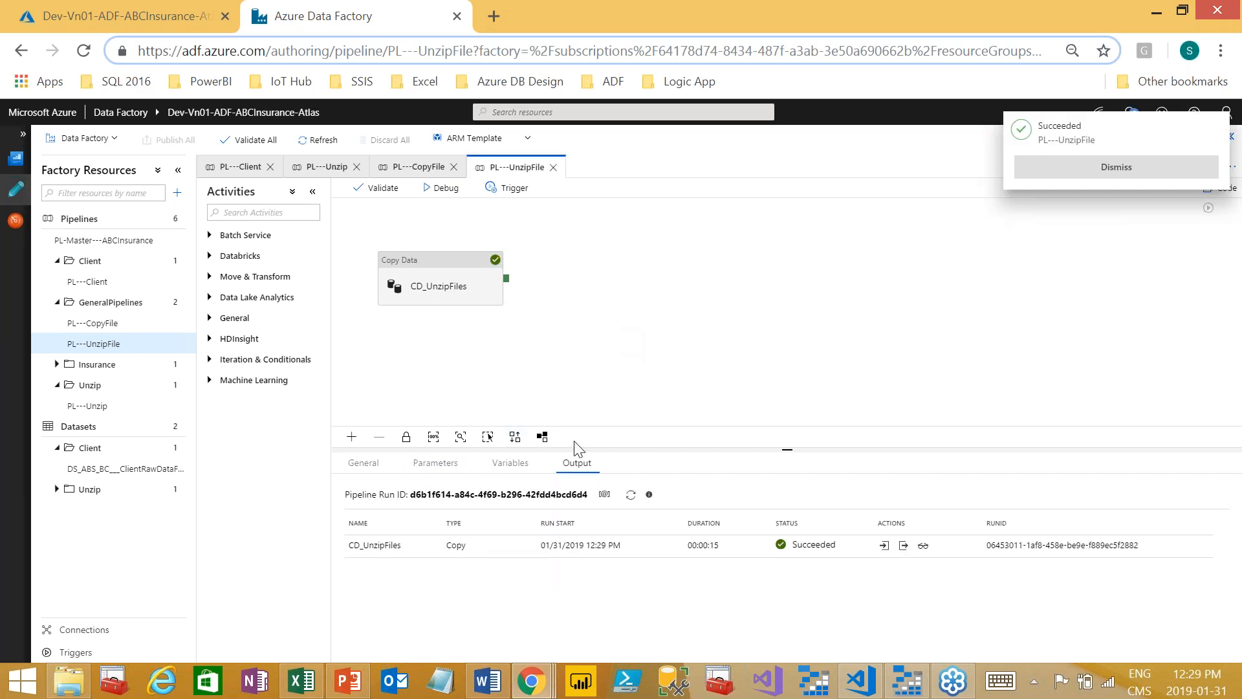
left_click(435, 464)
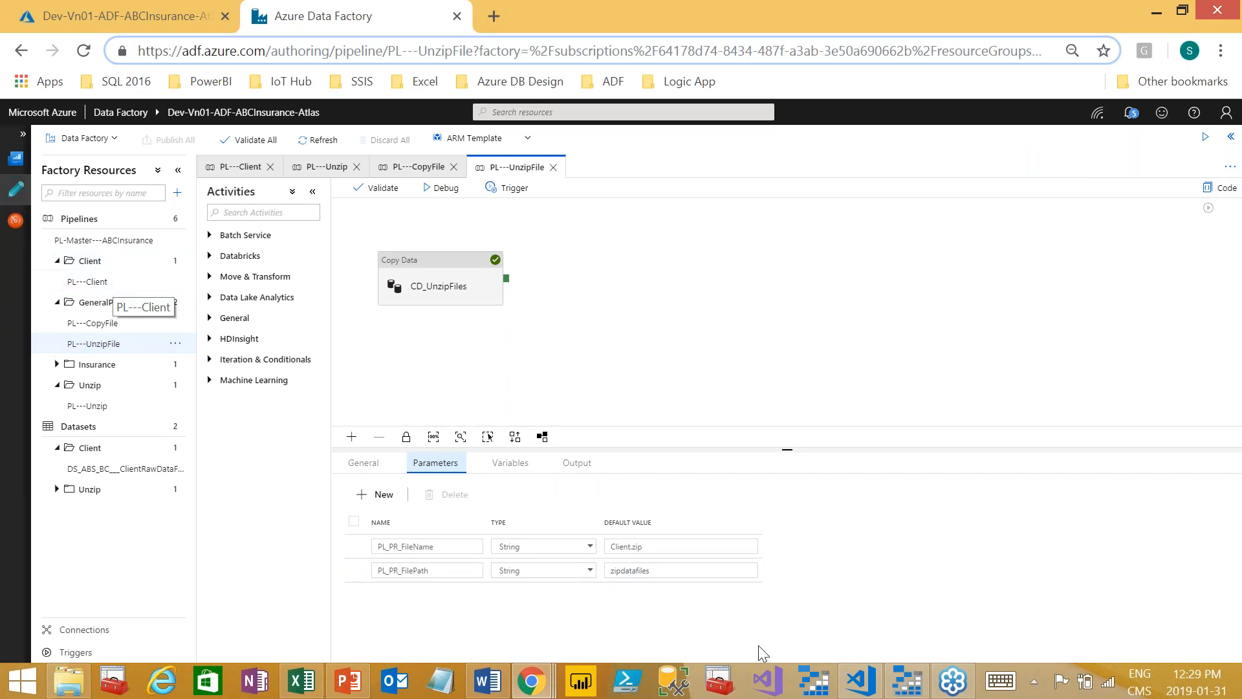
double_click(622, 572)
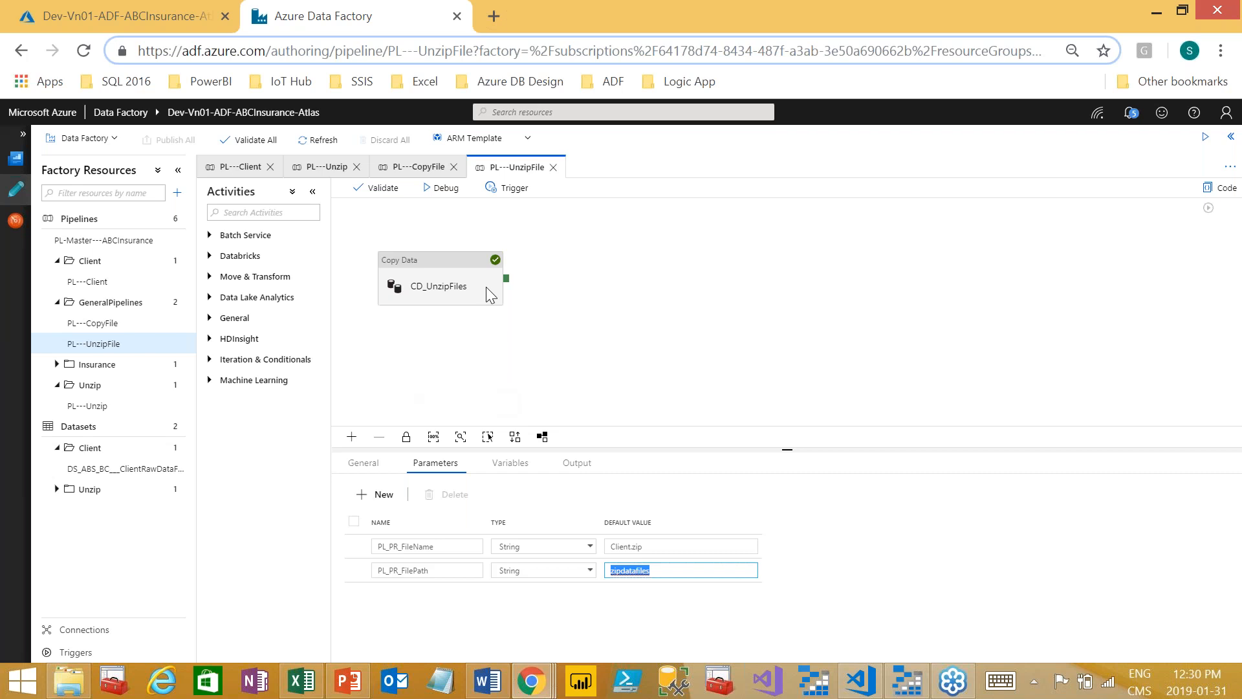
left_click_drag(103, 345, 87, 404)
left_click(640, 330)
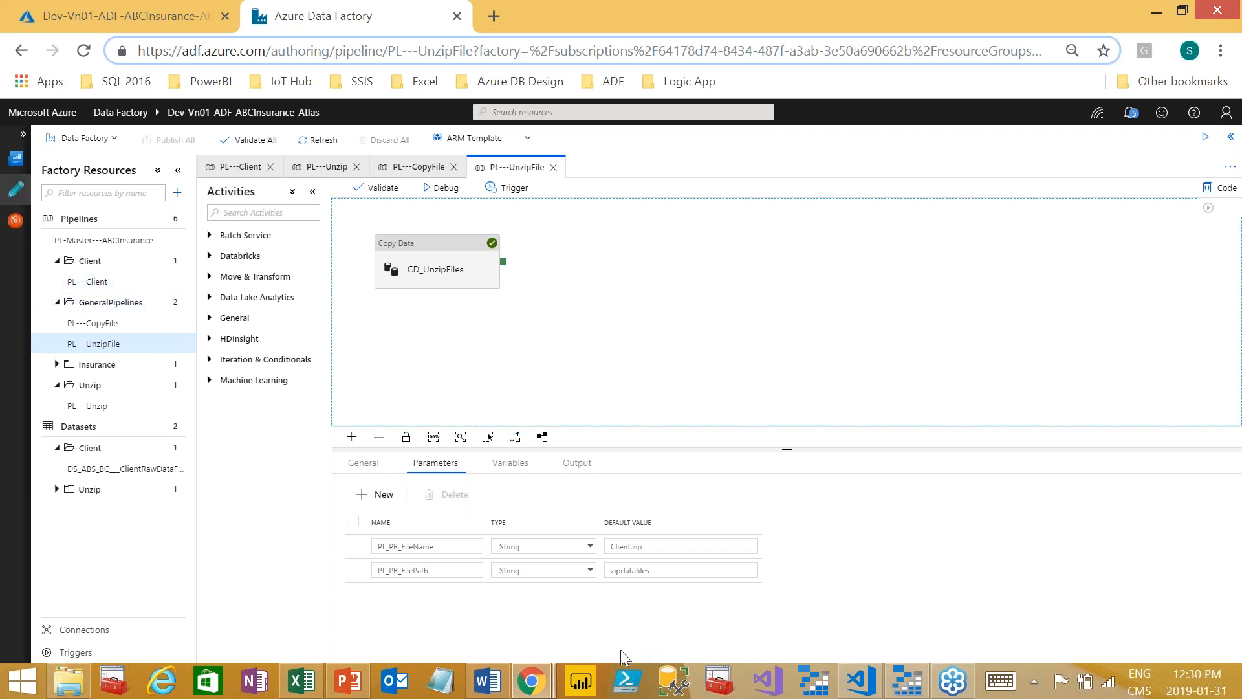
left_click(958, 230)
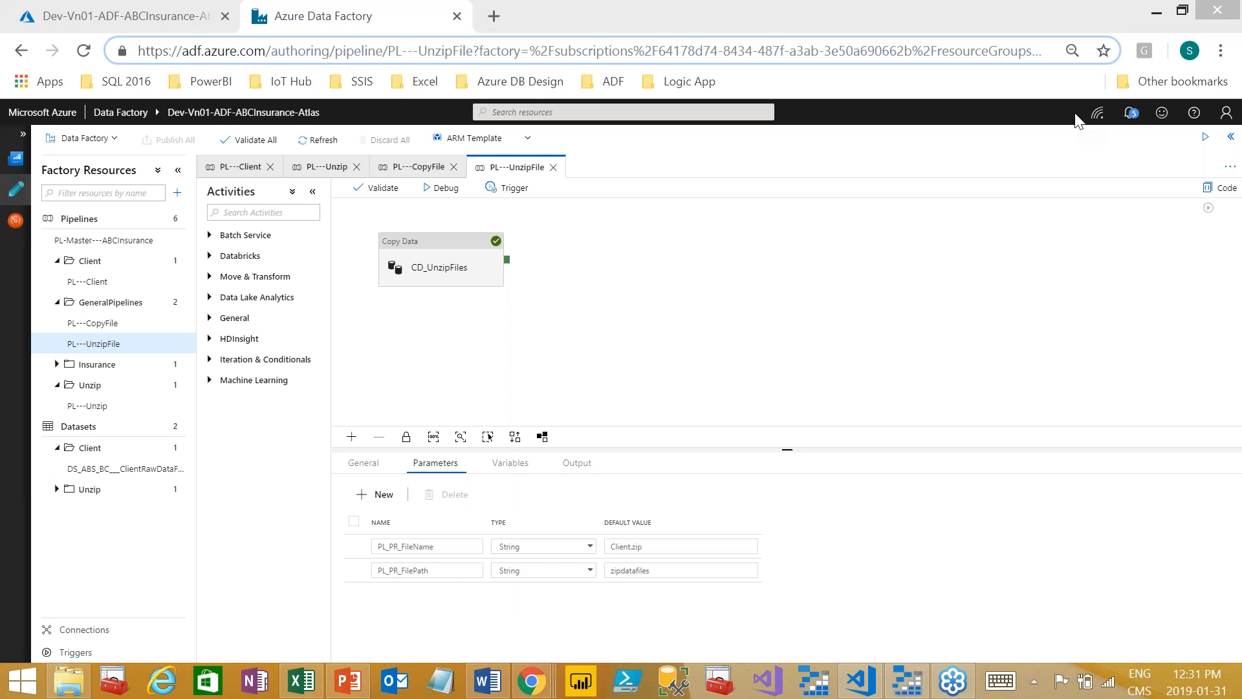
left_click(654, 361)
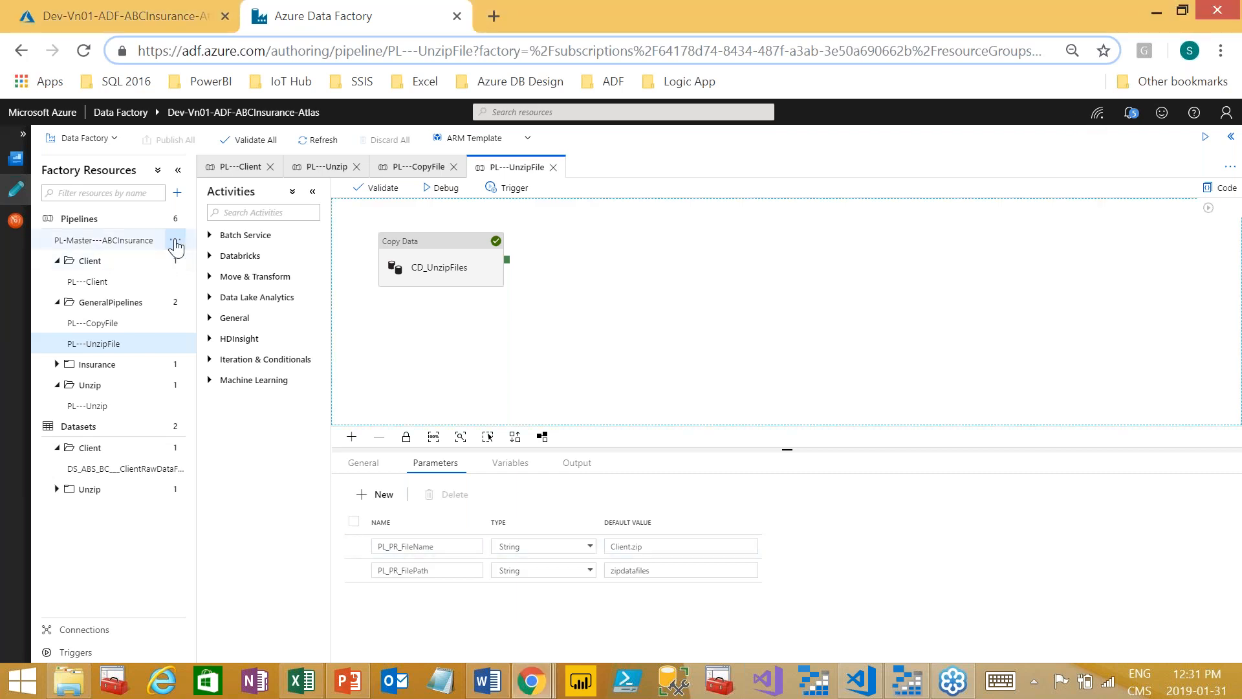
Step: Add a new blank pipeline at the root of the factory's Pipelines list
left_click(175, 242)
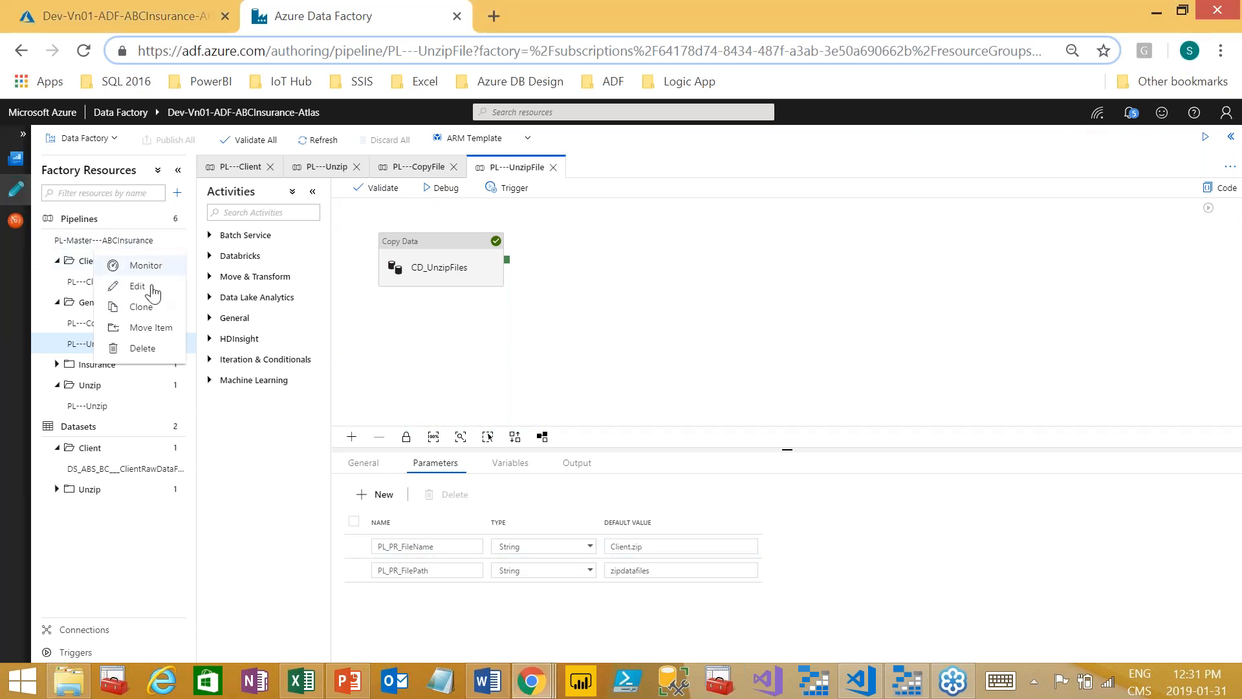
left_click(177, 219)
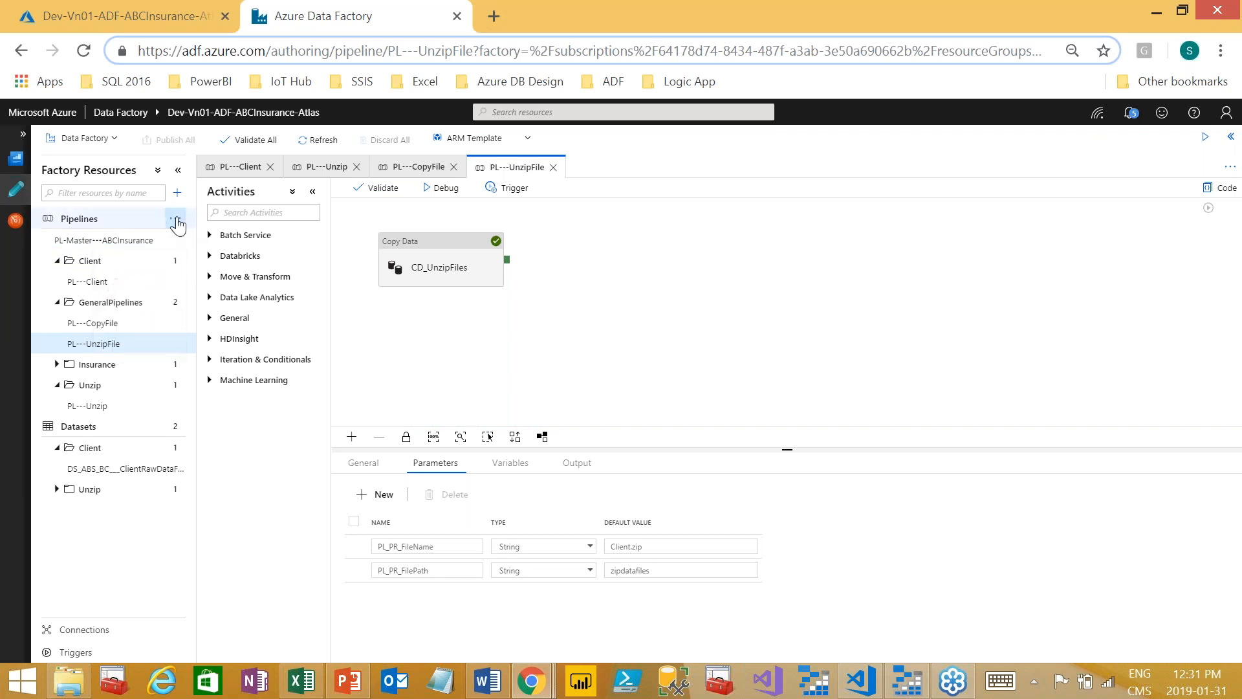
left_click(176, 219)
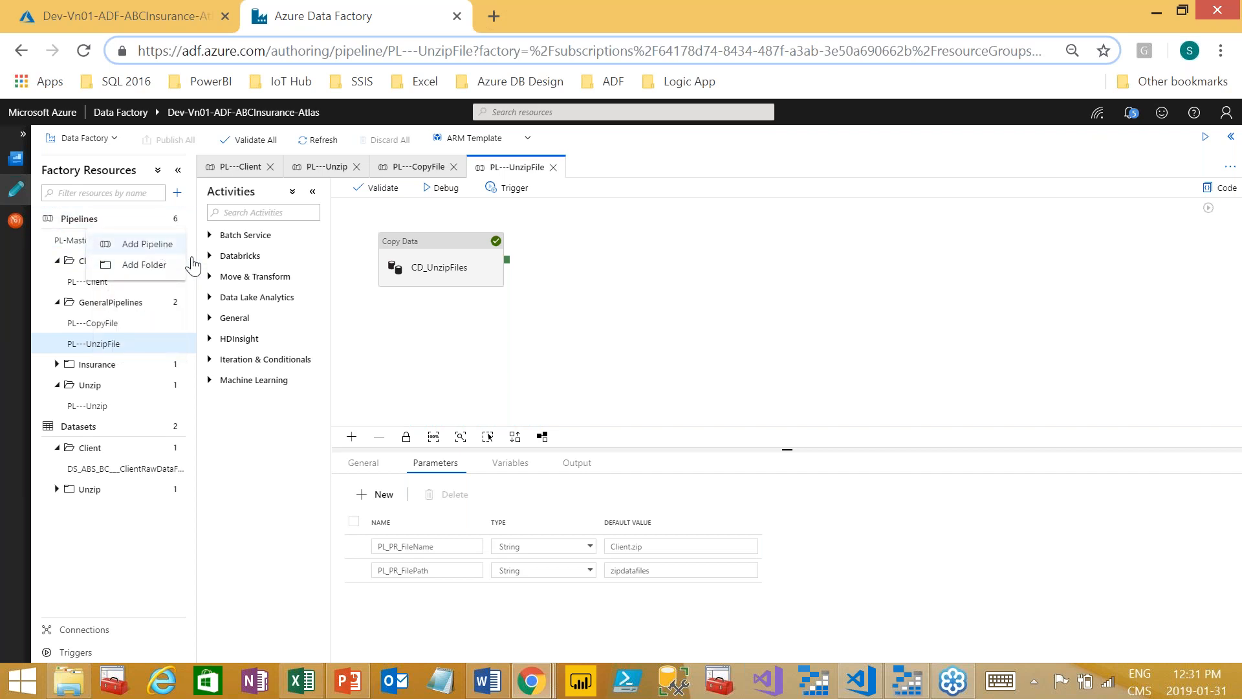
left_click(148, 244)
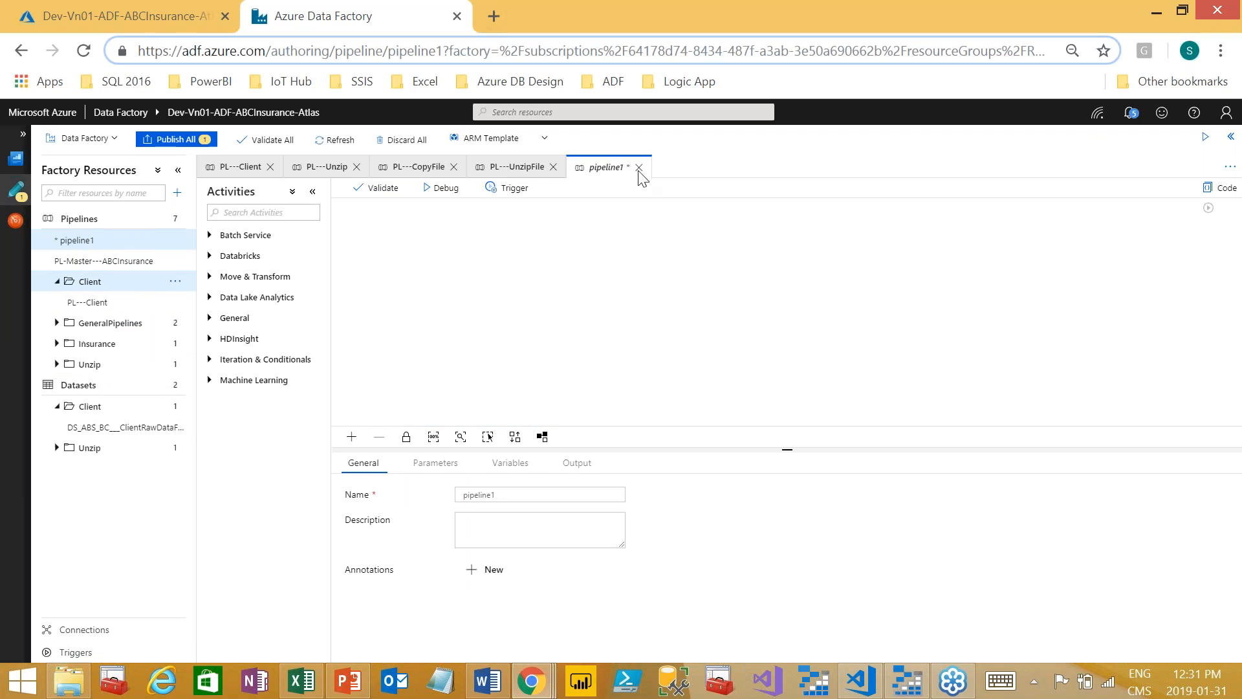
Step: Close the open PL---UnzipFile, PL---CopyFile, PL---Unzip and PL---Client pipelines, keeping only the new pipeline1 open
left_click(553, 167)
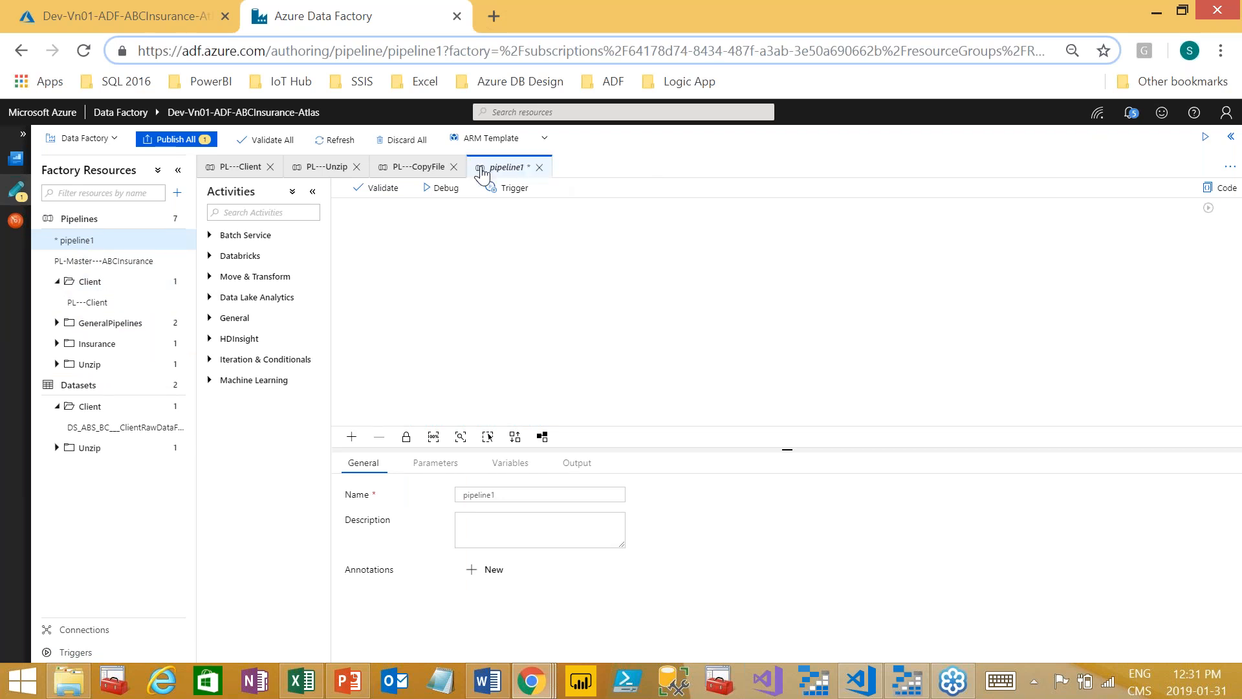
left_click(357, 167)
left_click(269, 167)
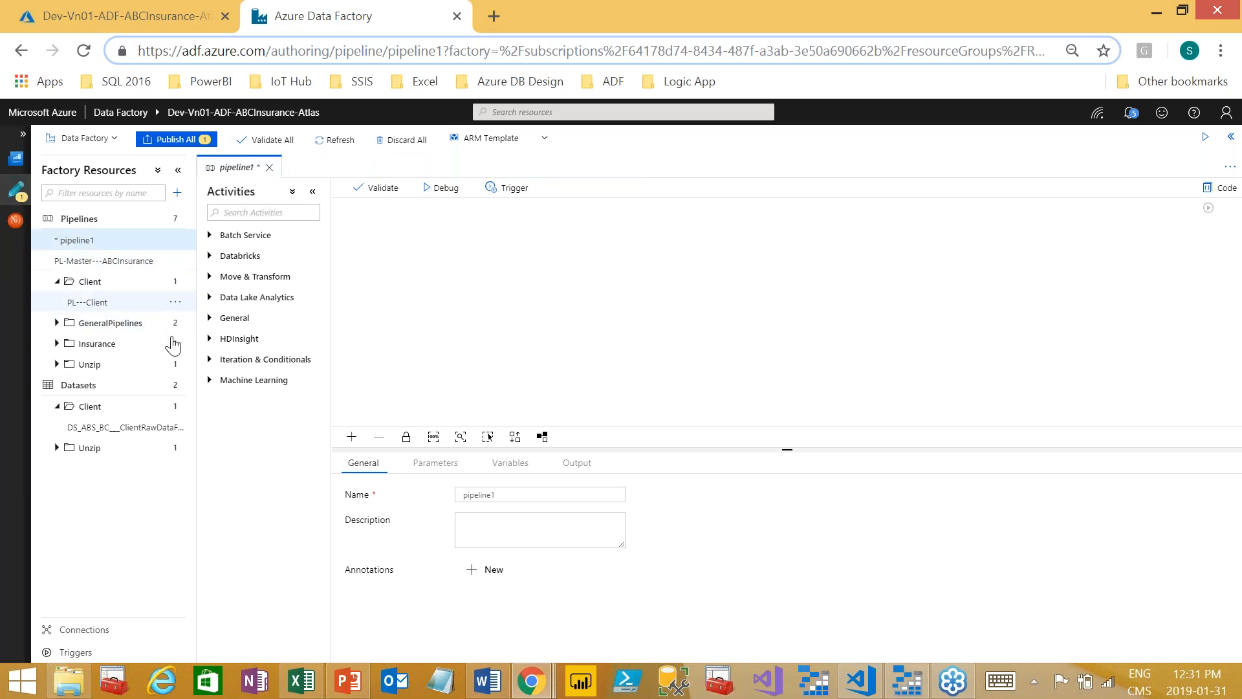
Step: Reopen the PL---Client pipeline from the Client folder and copy its name from the general properties
left_click(122, 307)
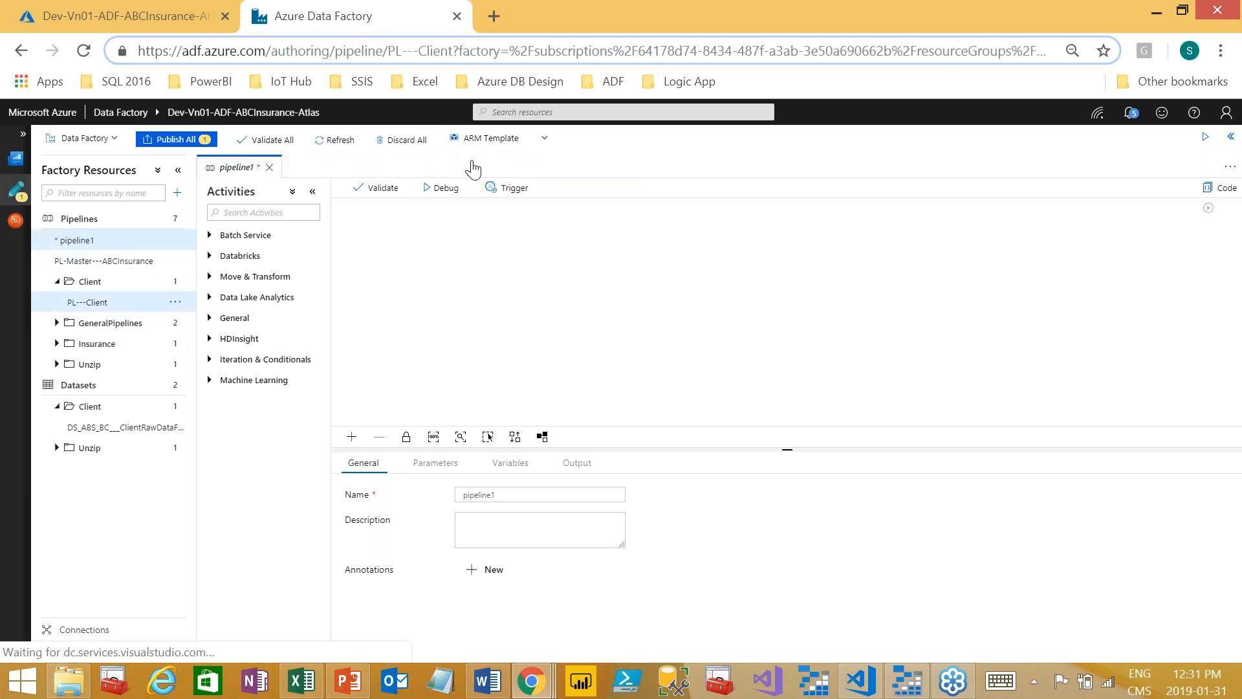
left_click(430, 468)
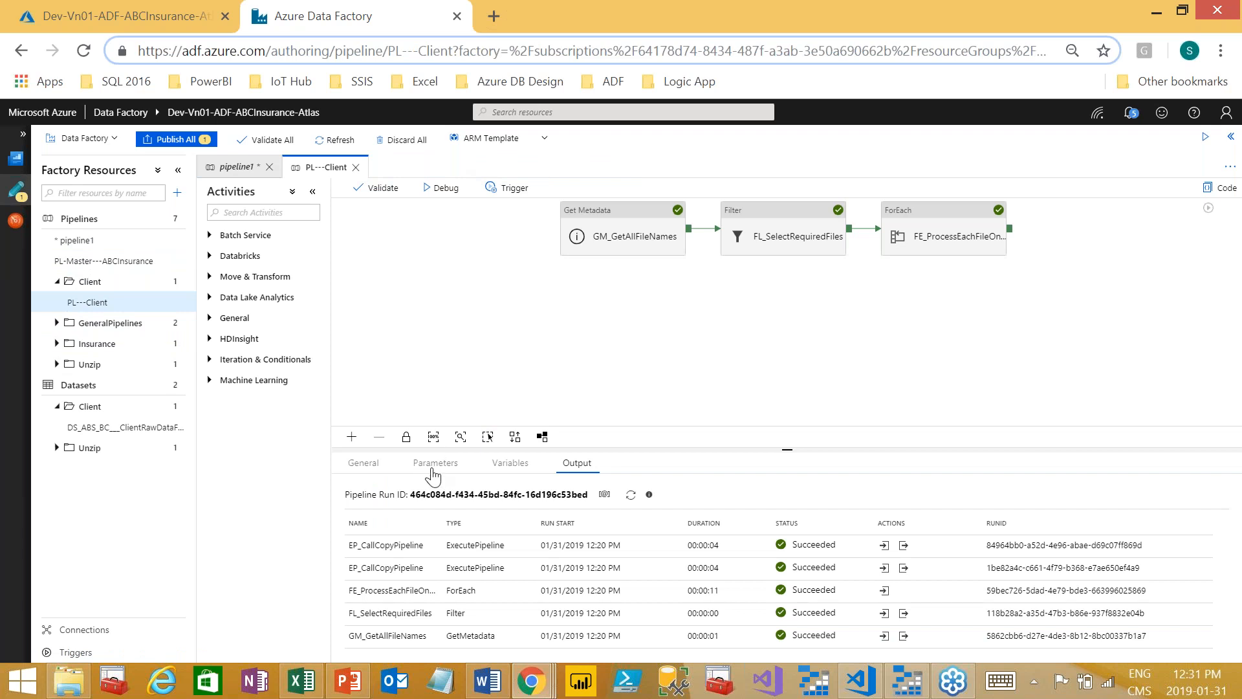
left_click(493, 350)
left_click(363, 464)
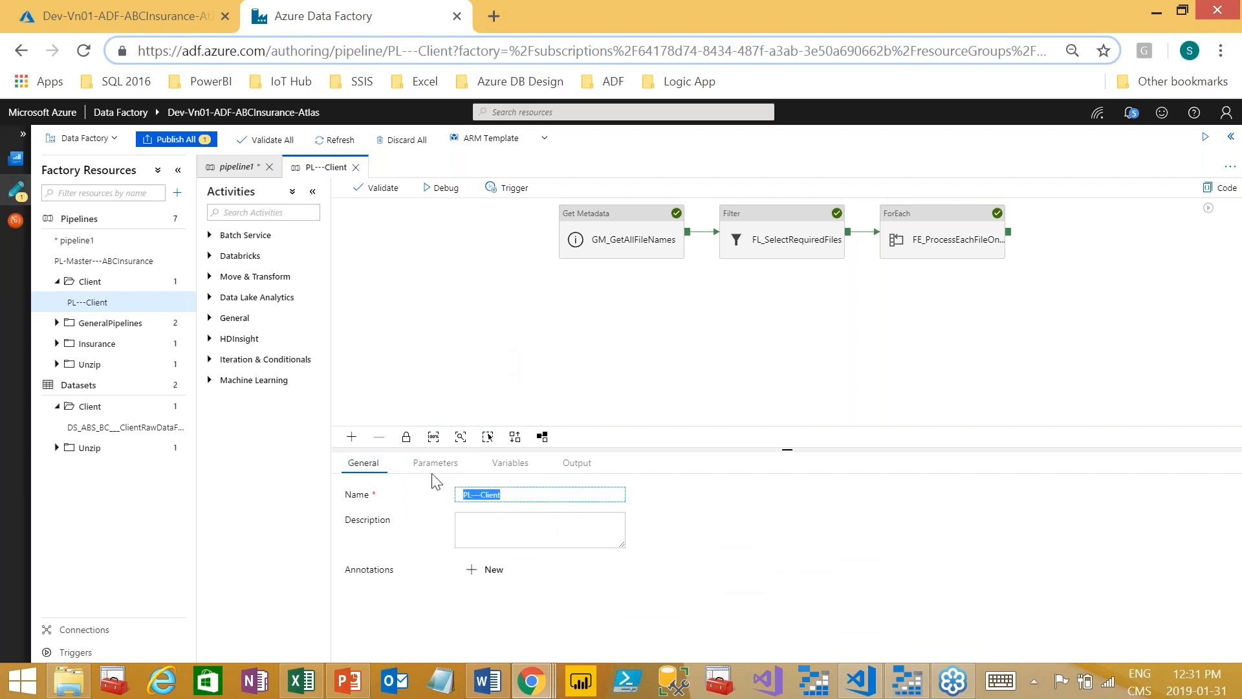
Step: Return to the new pipeline1 and set its name to PL---Client
left_click(235, 167)
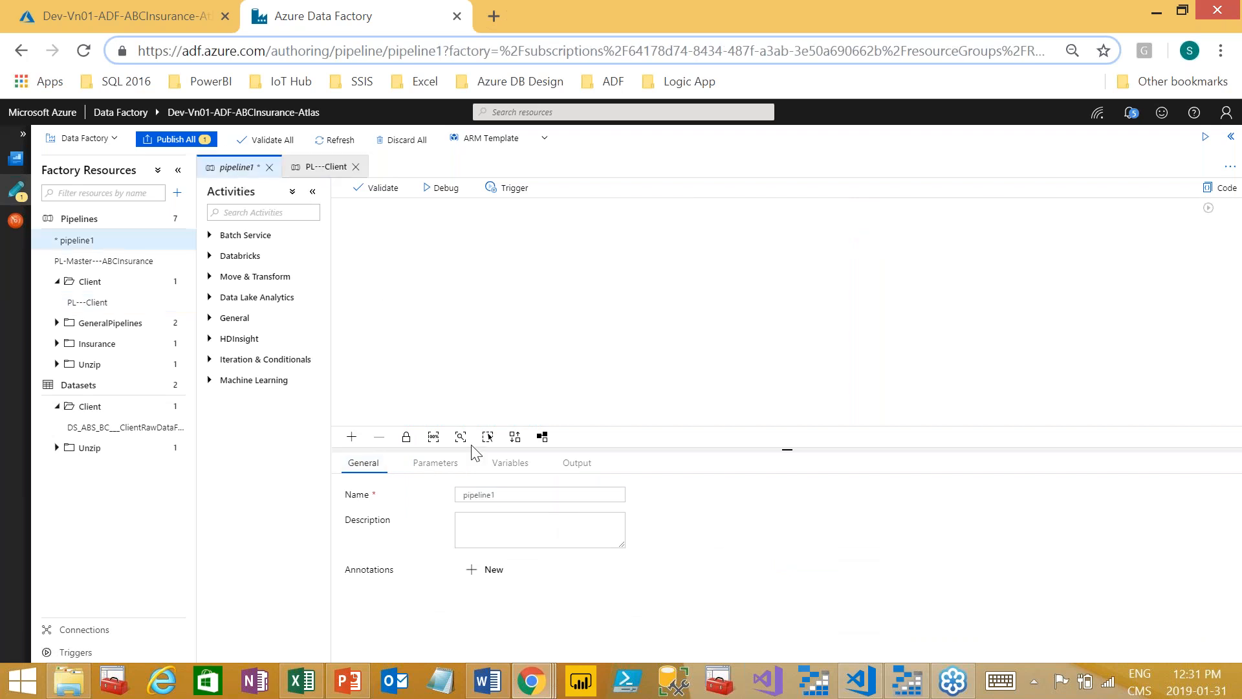
double_click(515, 494)
type("PL---Client")
left_click(516, 316)
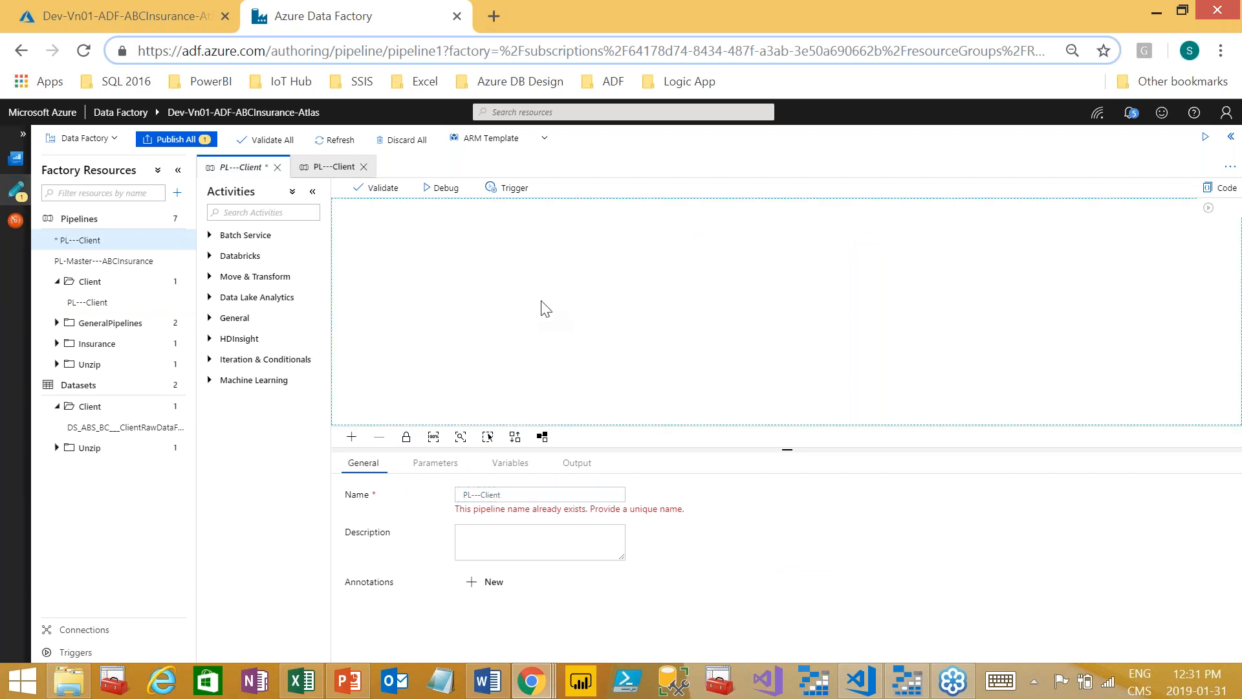
Step: Rename the new pipeline as PL---Client1 and add a Wait activity to its canvas
left_click(535, 495)
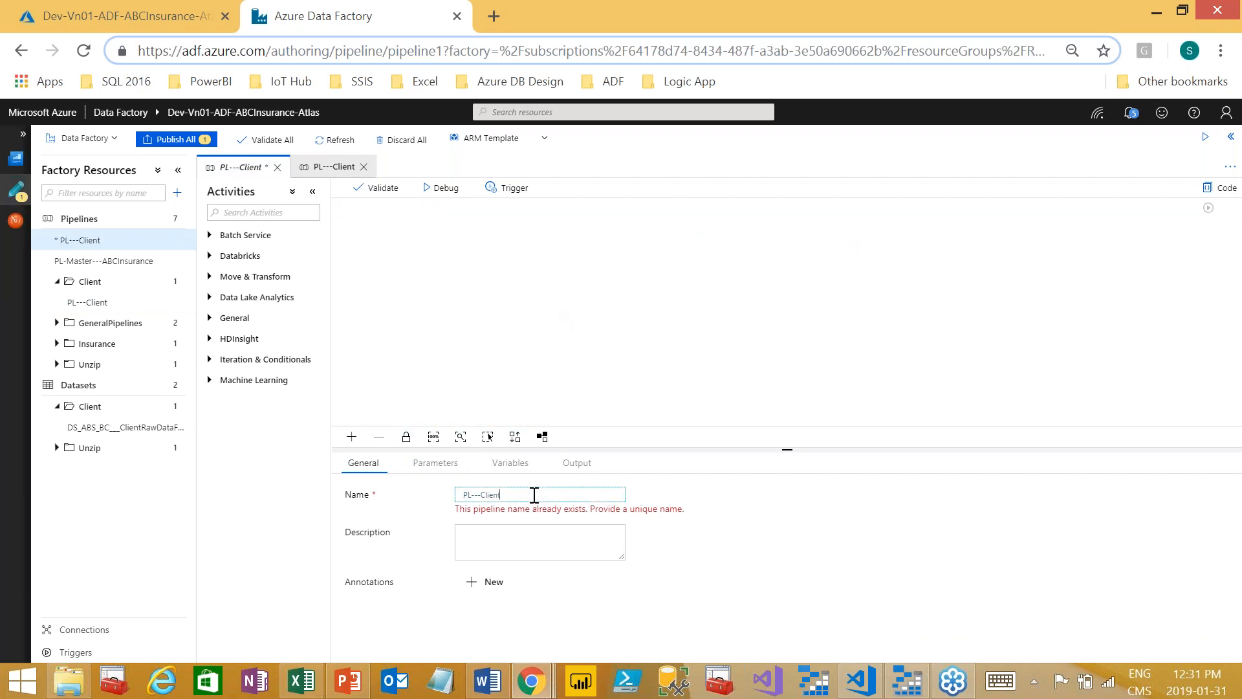
type("1")
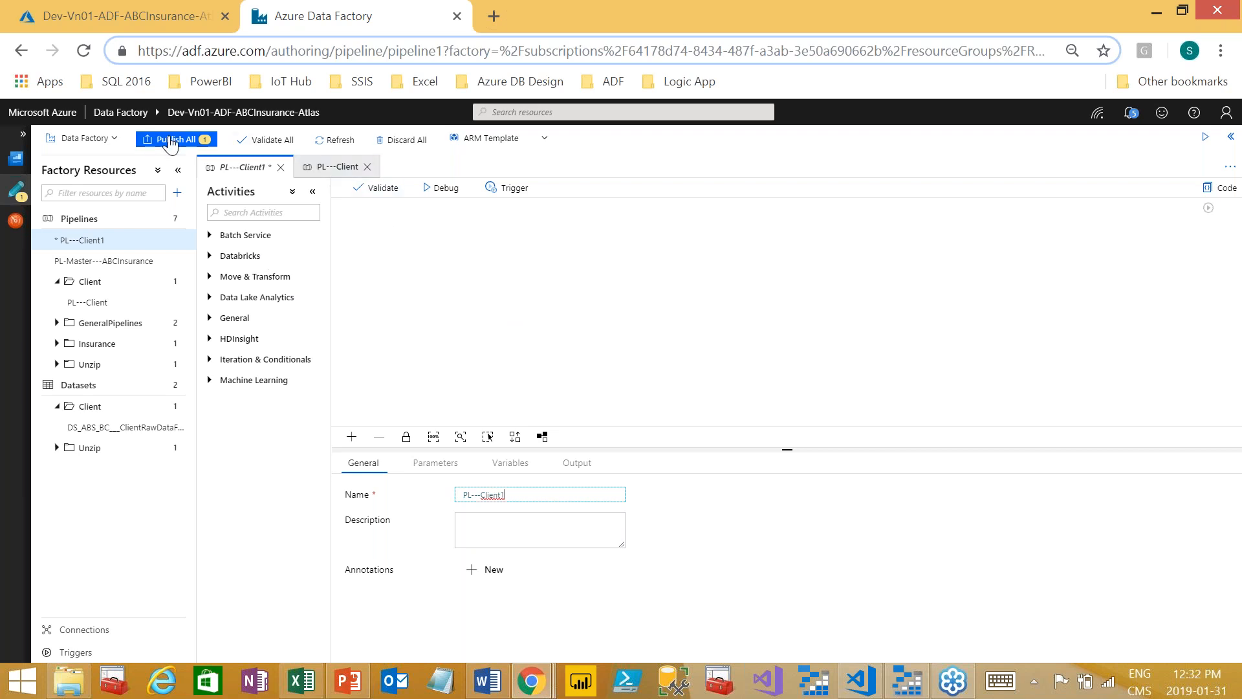
left_click(256, 207)
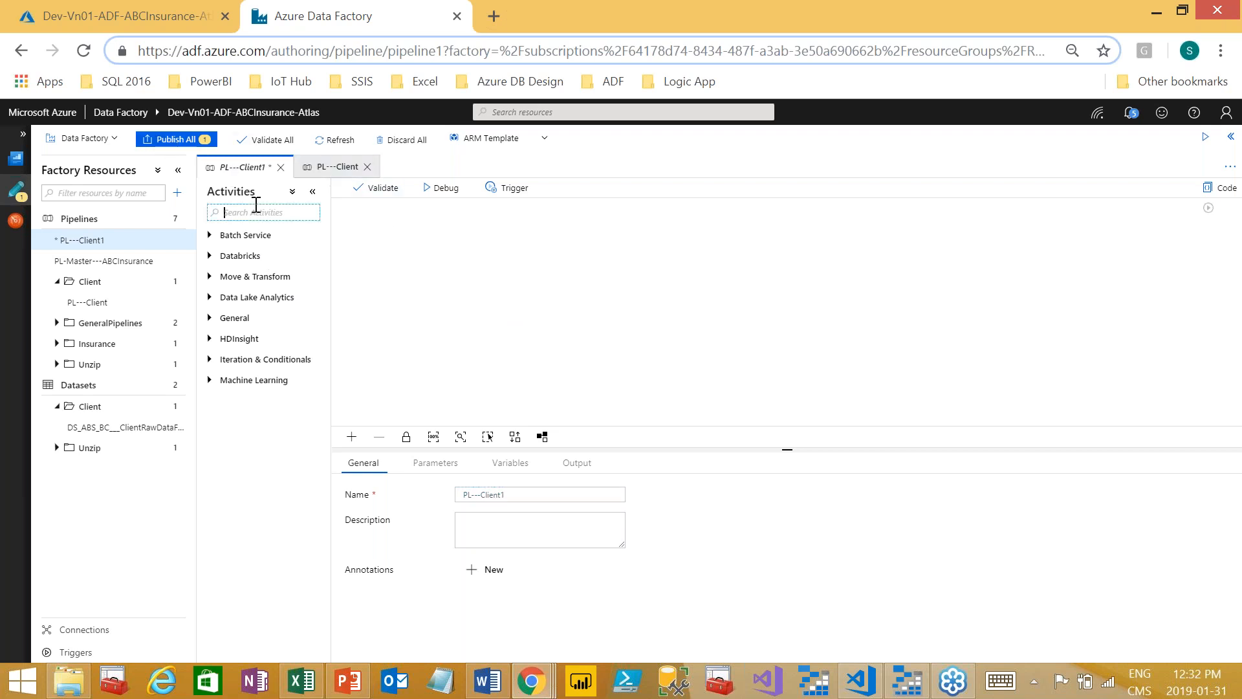
type("wait")
left_click_drag(235, 258, 361, 259)
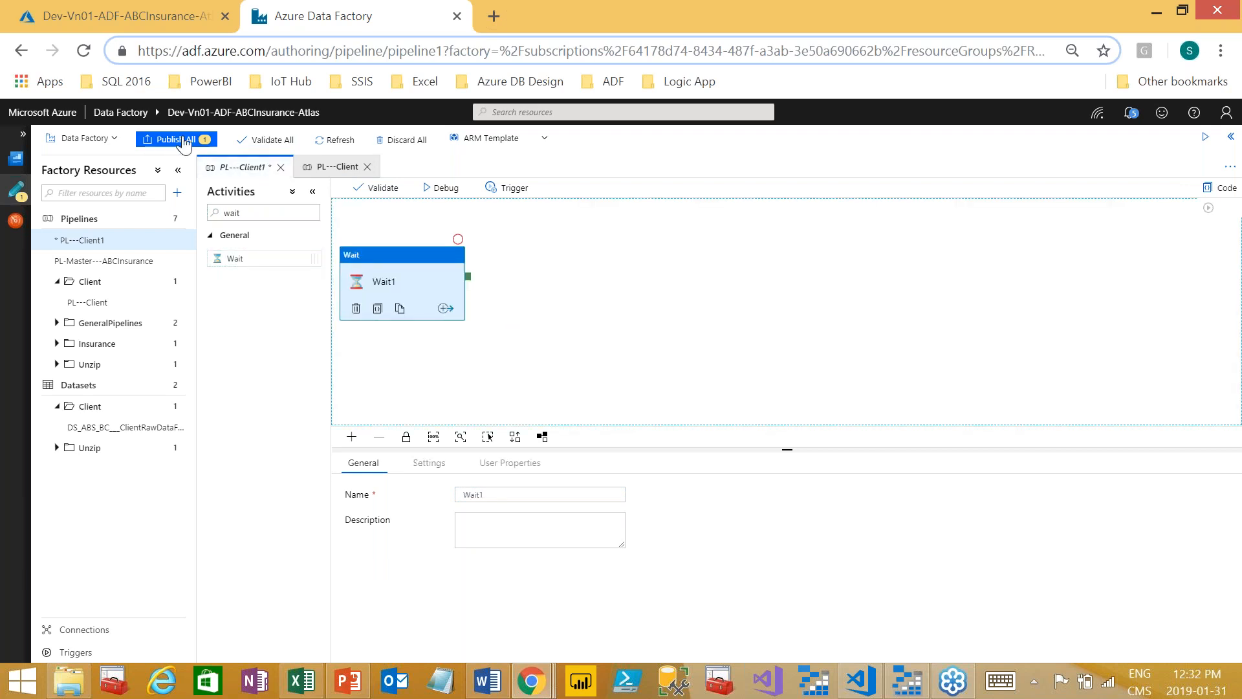
Step: Publish all changes and debug the PL---Client1 pipeline with its Wait activity
left_click(176, 139)
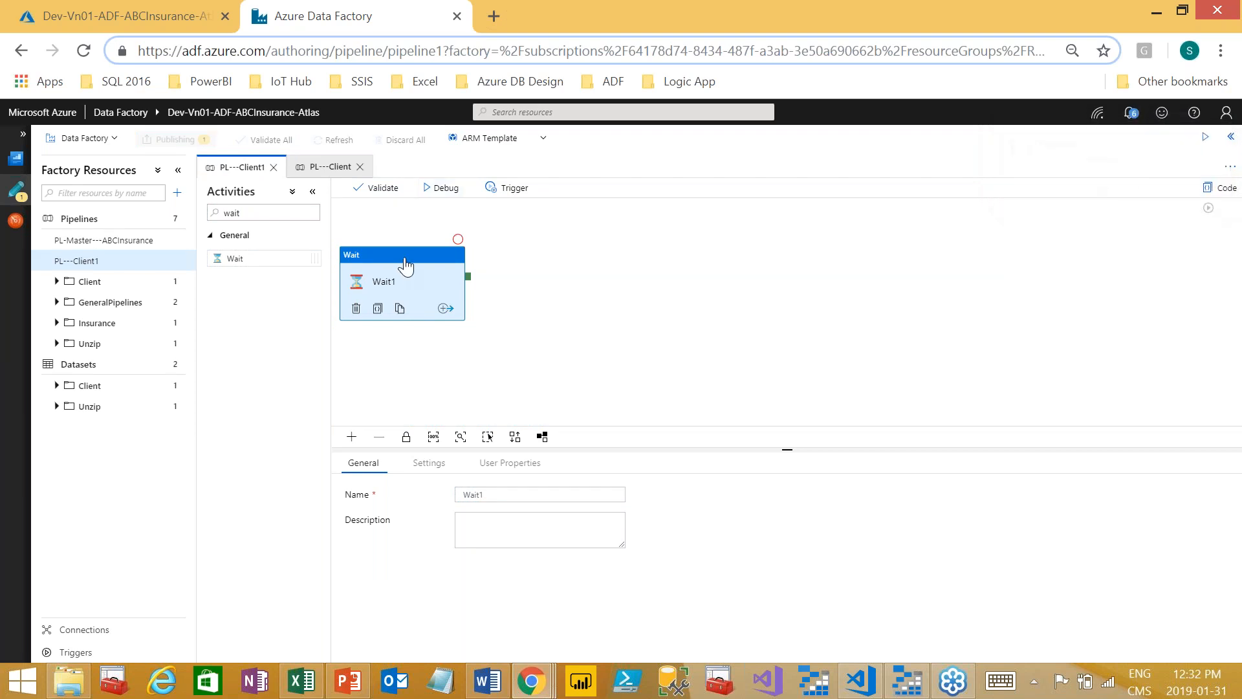
left_click_drag(405, 260, 442, 263)
left_click(446, 189)
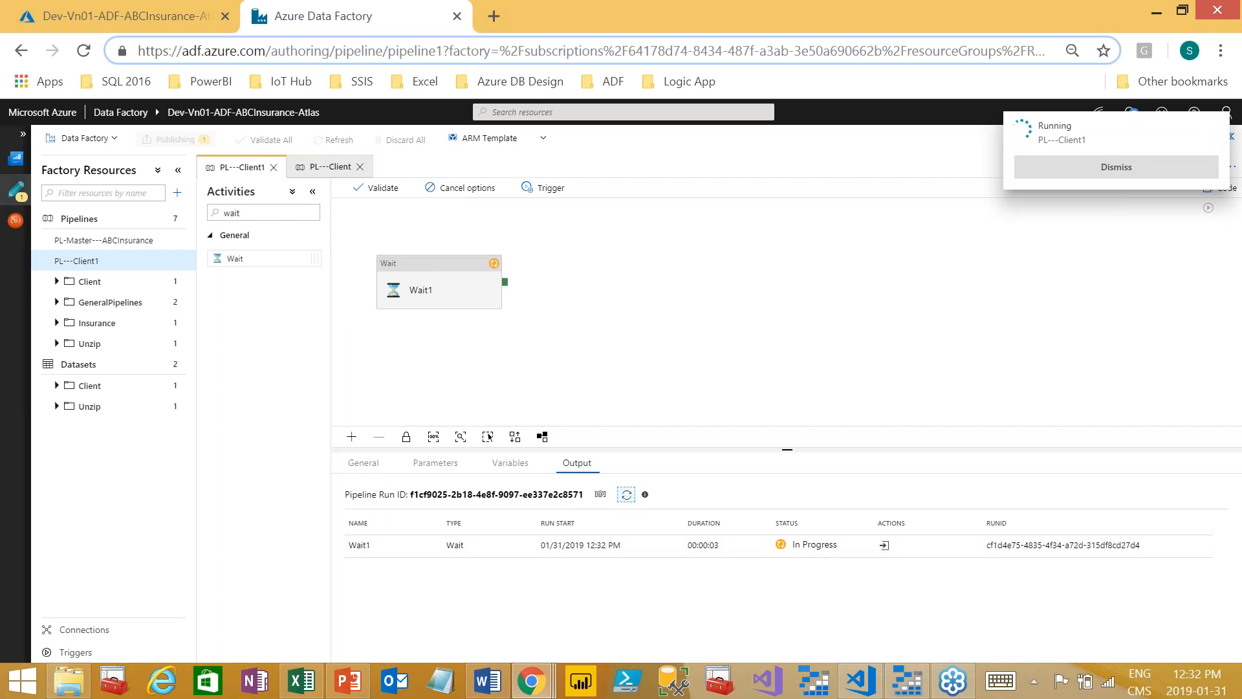
left_click(619, 333)
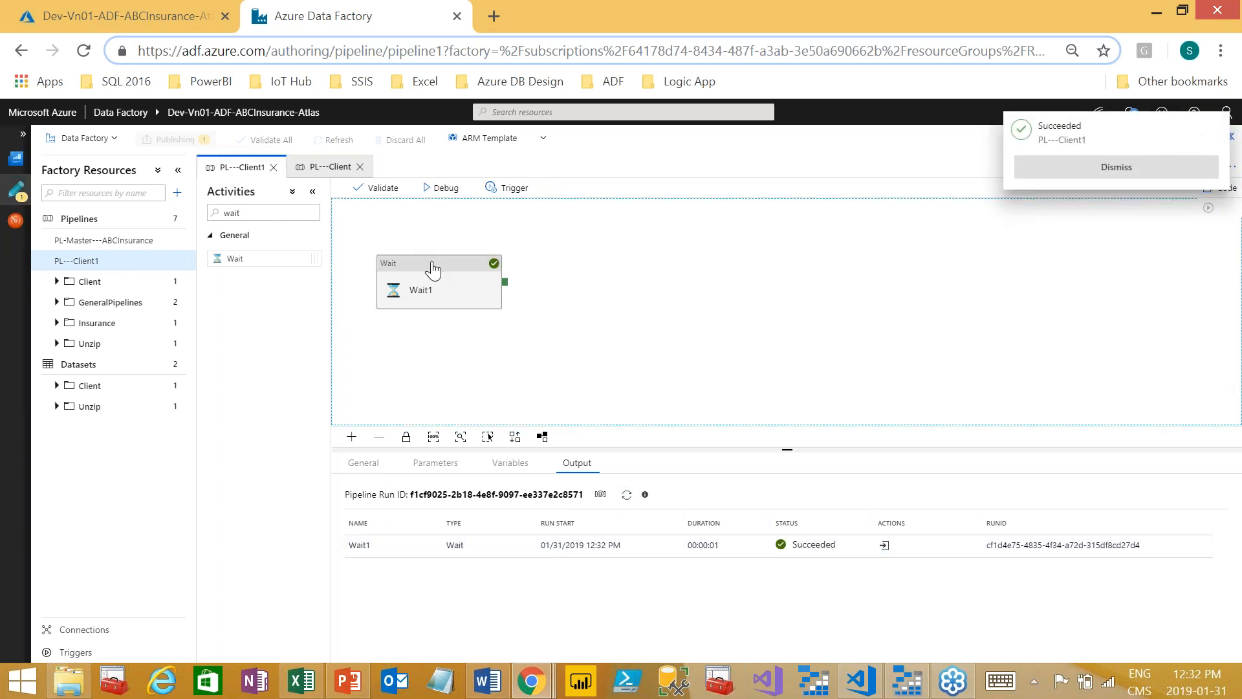
left_click(95, 264)
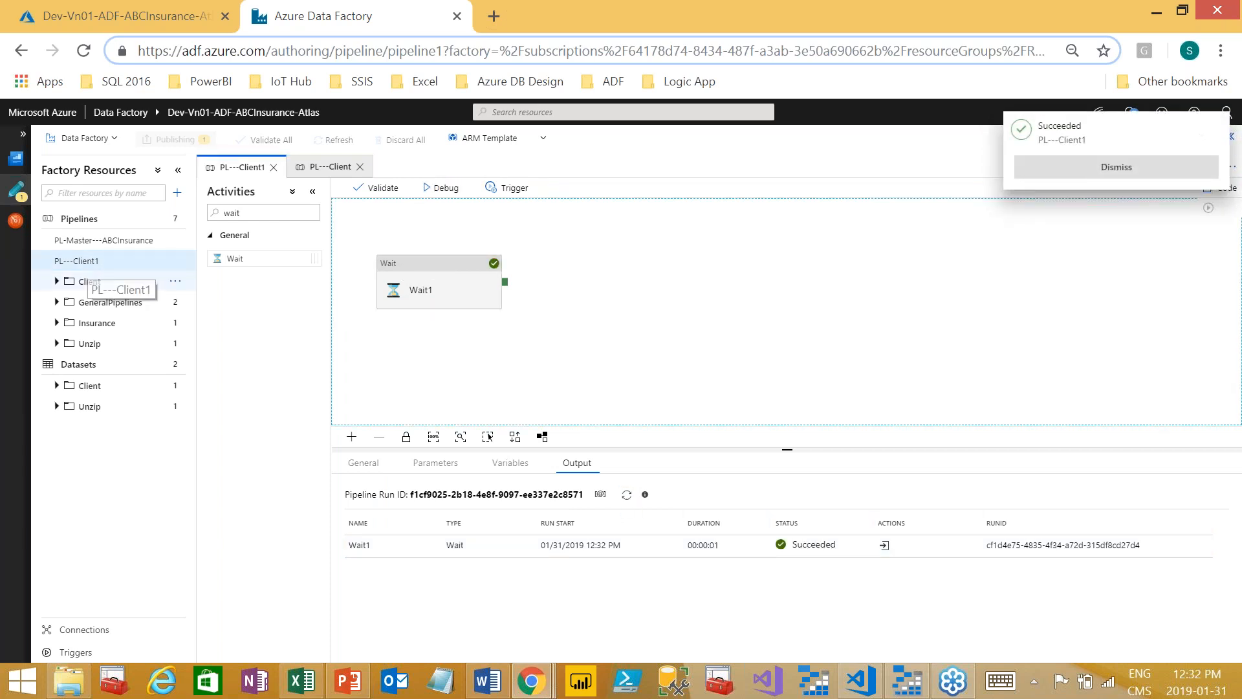
Step: Replace the Wait activity in PL---Client1 with a Get Metadata activity
left_click(453, 270)
left_click(454, 259)
key("Delete")
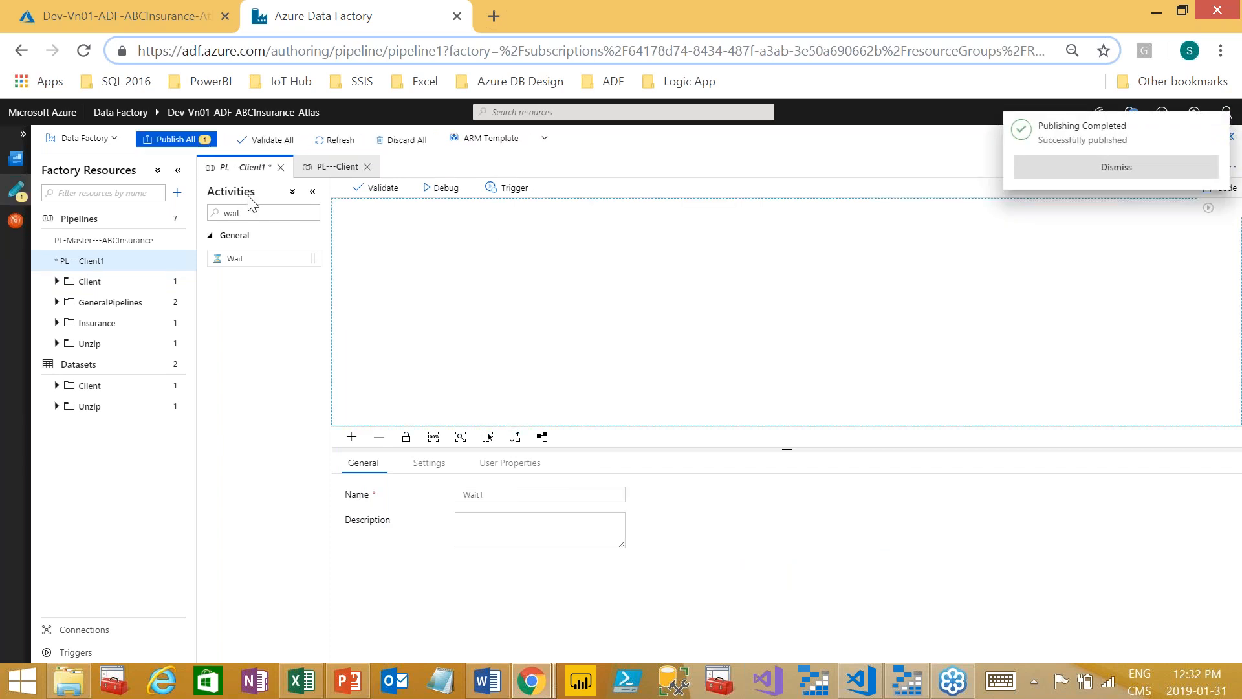
double_click(247, 211)
type("Get")
left_click_drag(241, 258, 421, 271)
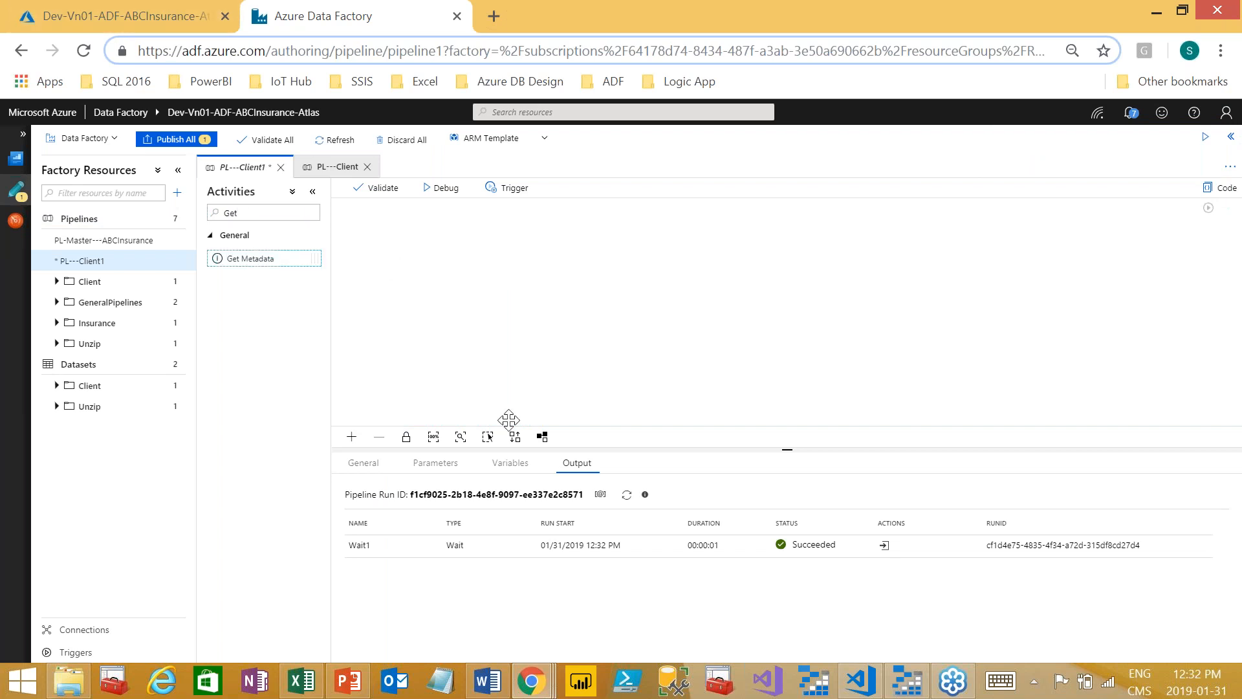
Step: Copy the parameter name PL_PR_RawDataFiles from the parameters of the original PL---Client pipeline
left_click(440, 465)
left_click(472, 364)
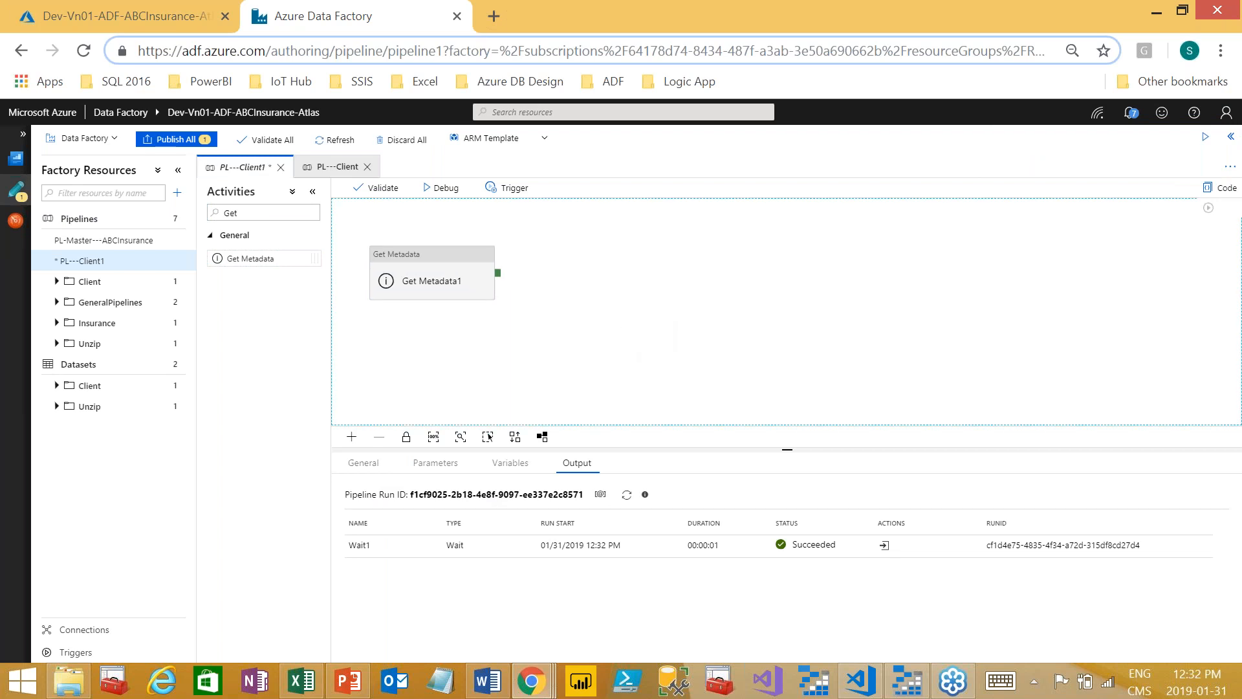
left_click(438, 471)
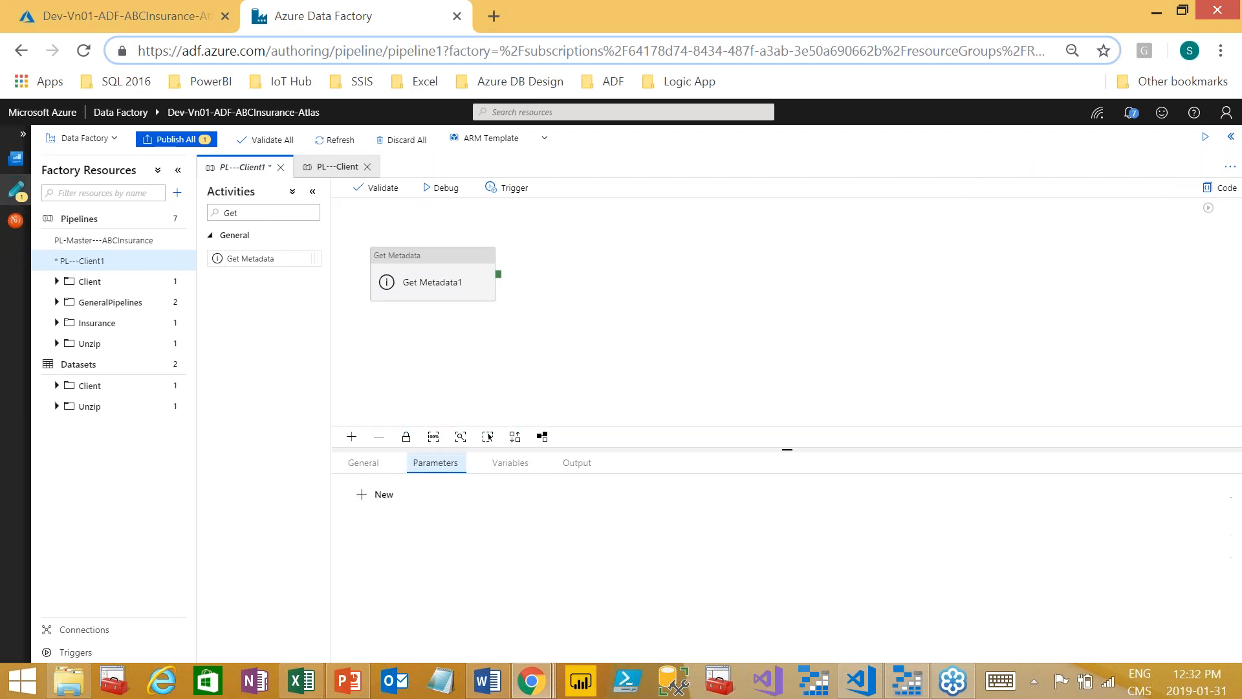
left_click(334, 169)
left_click(435, 463)
double_click(446, 546)
key("ctrl+c")
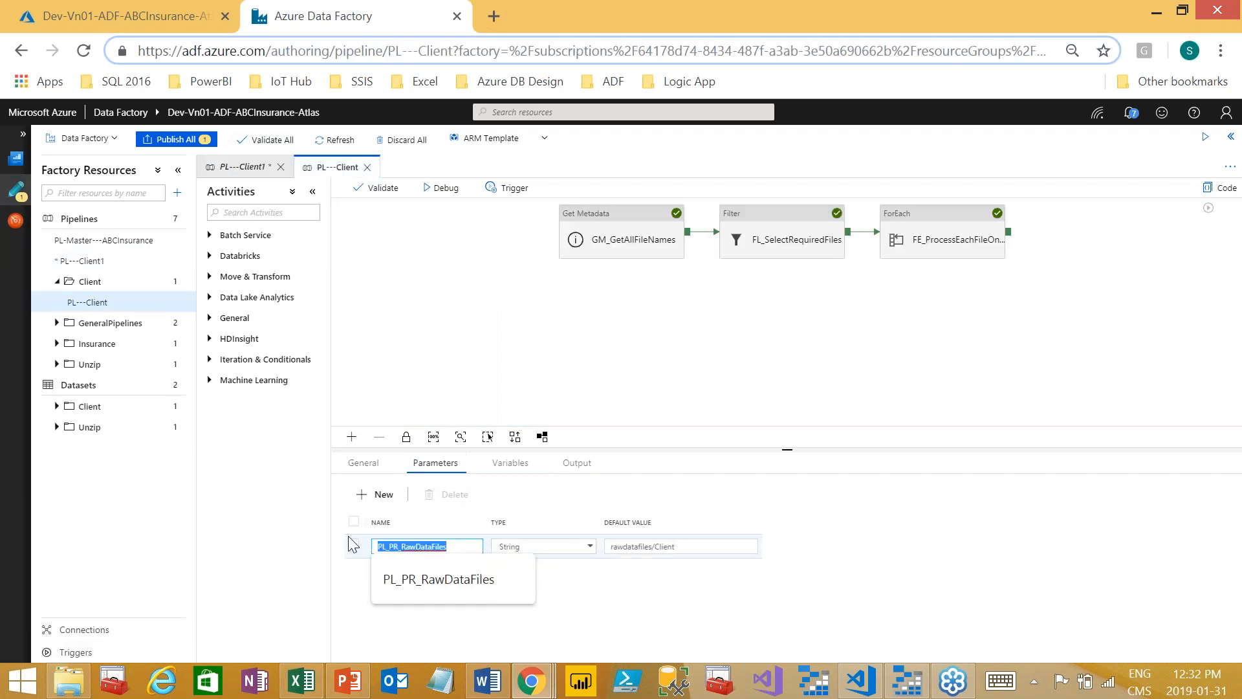
left_click(485, 297)
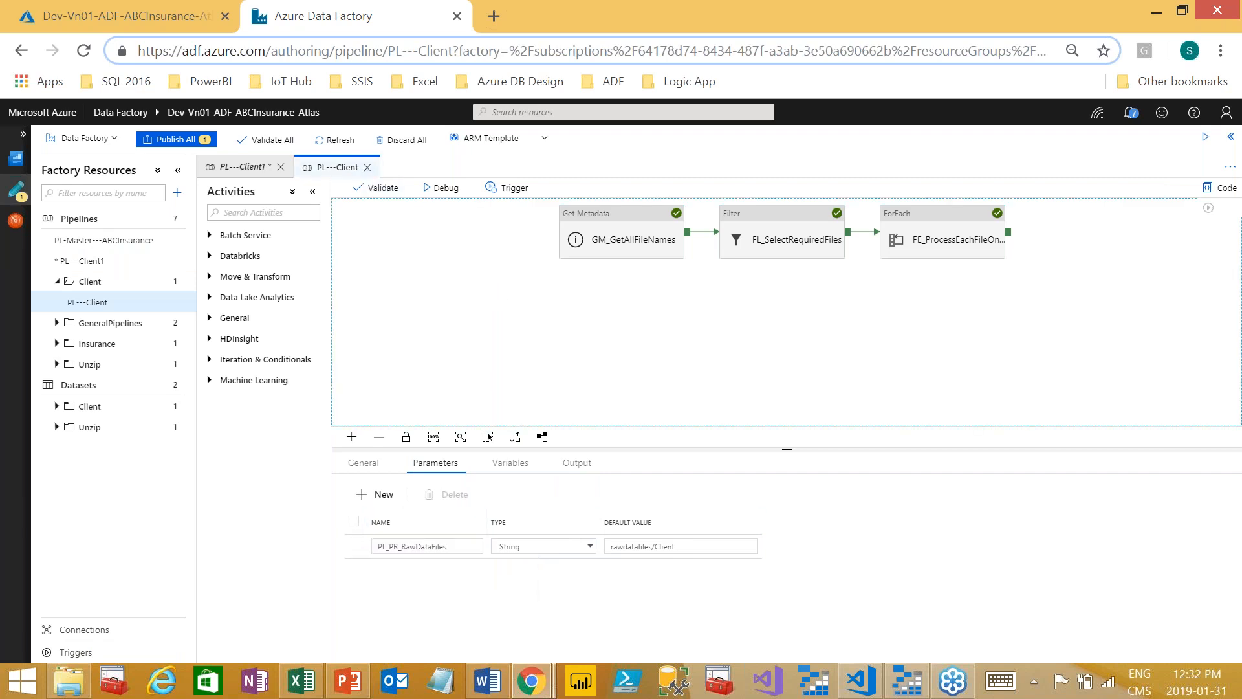
Step: Add a String parameter named PL_PR_RawDataFiles to the PL---Client1 pipeline
left_click(244, 166)
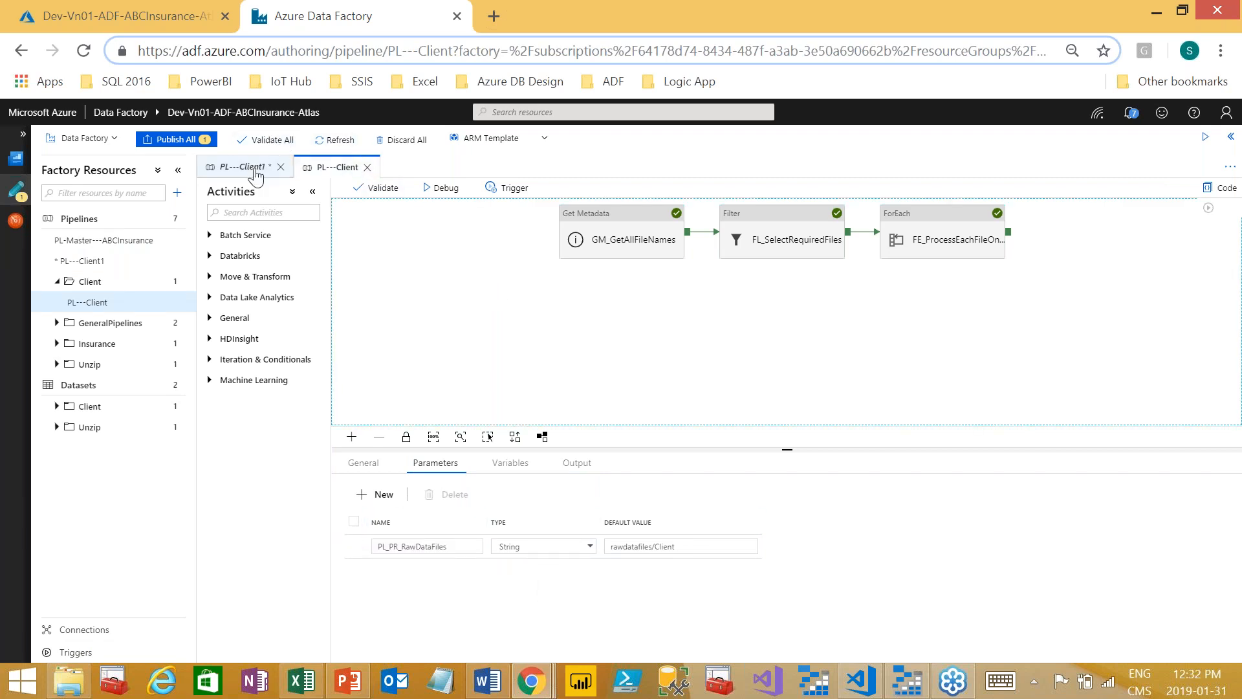
left_click(429, 470)
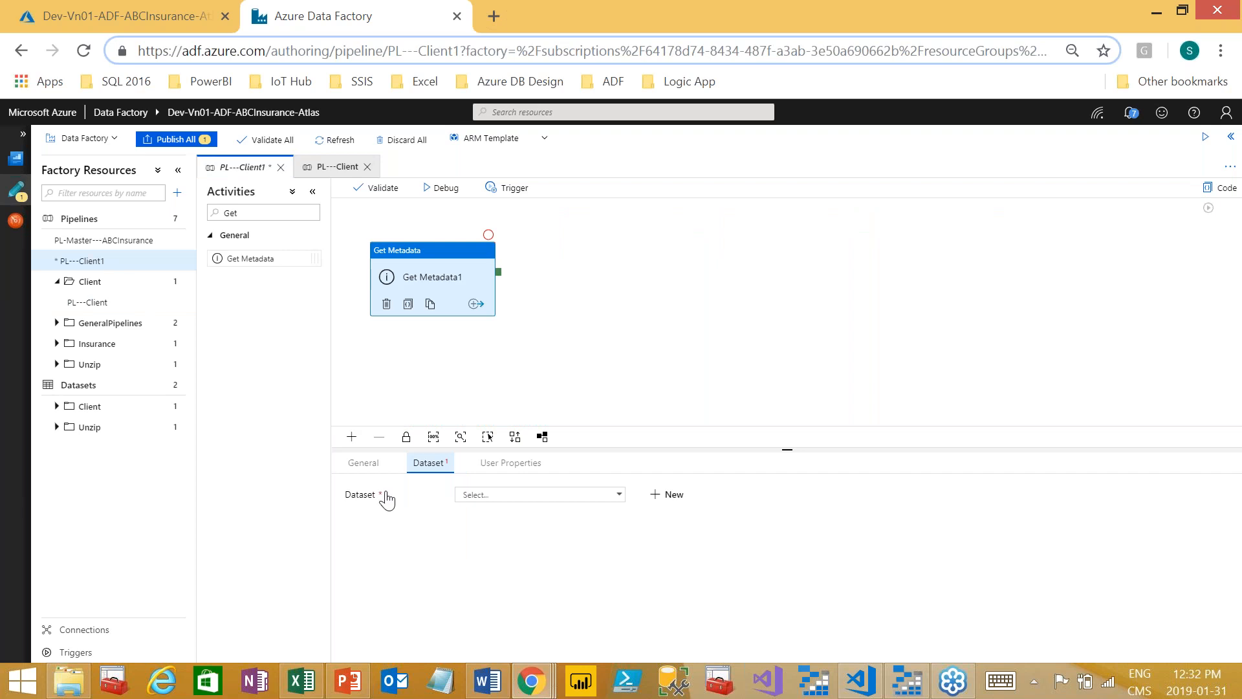
left_click(435, 384)
left_click(424, 471)
left_click(381, 494)
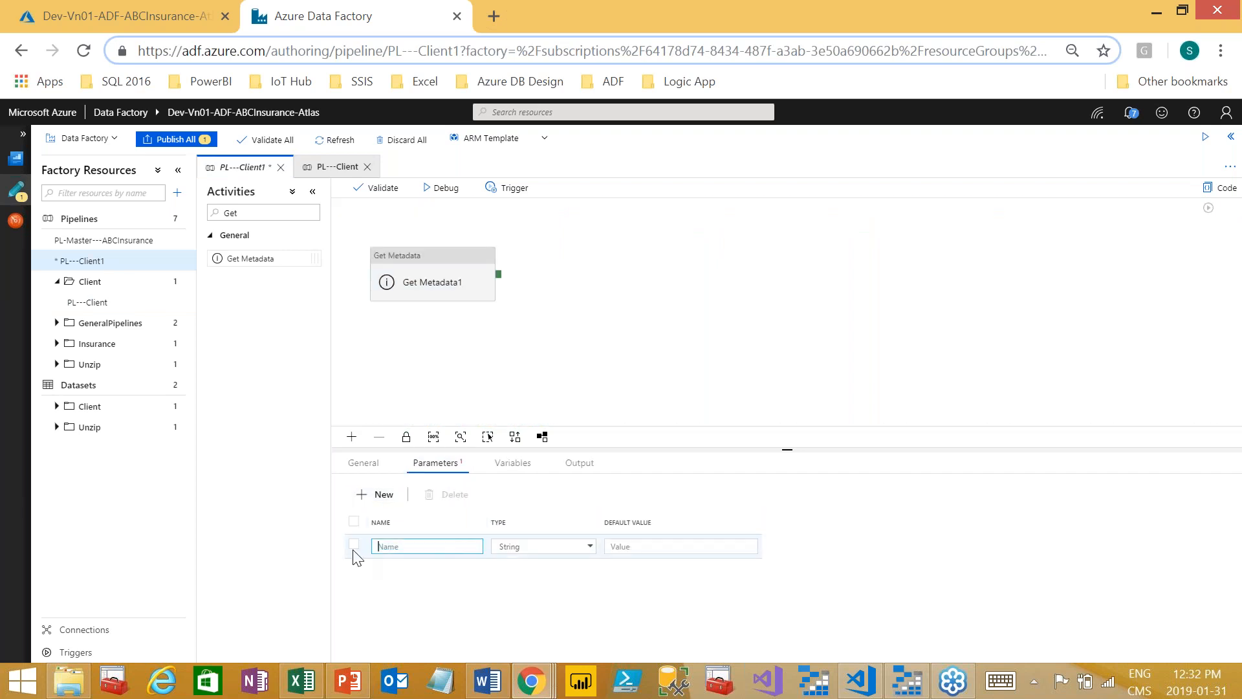
key("ctrl+v")
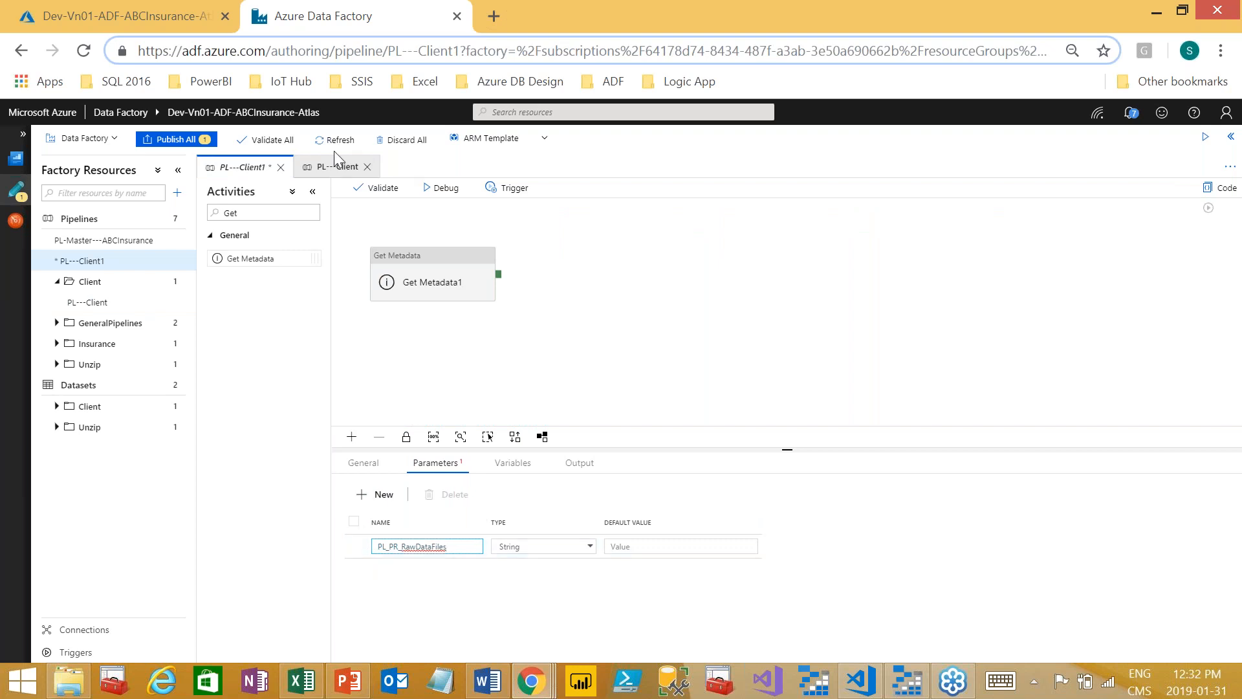
Step: Set the new parameter's default value to rawdatafiles/Client, copied from the matching parameter in PL---Client
left_click(325, 170)
triple_click(679, 546)
key("ctrl+c")
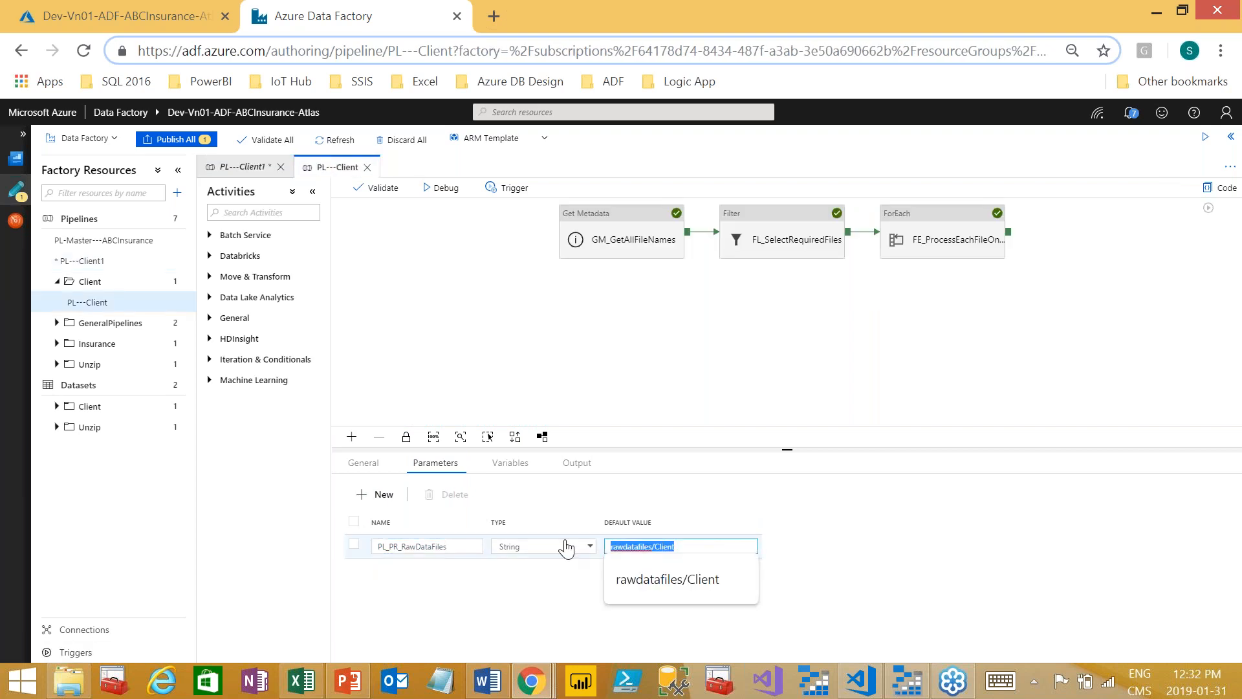
left_click(244, 167)
left_click(661, 550)
key("ctrl+v")
left_click(541, 367)
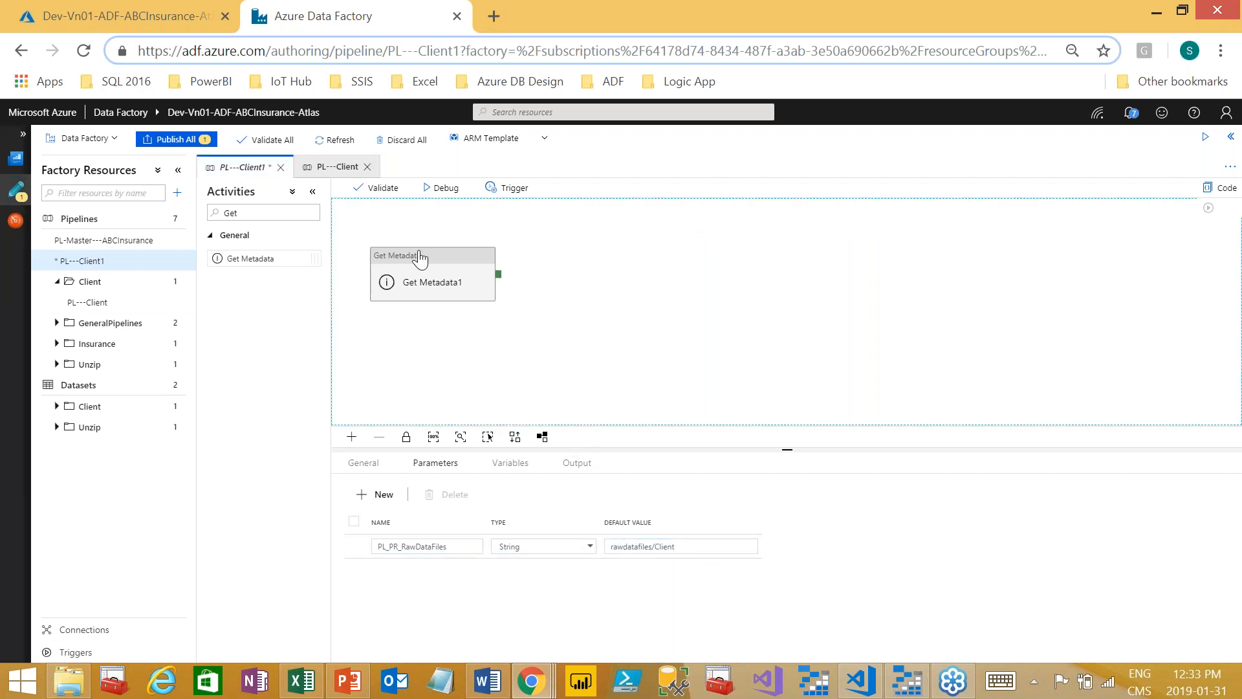
Step: Set the Get Metadata activity's dataset to DS_ABS_BC___ClientRawDataFiles and expand the Client and Unzip dataset folders
left_click_drag(420, 259, 483, 249)
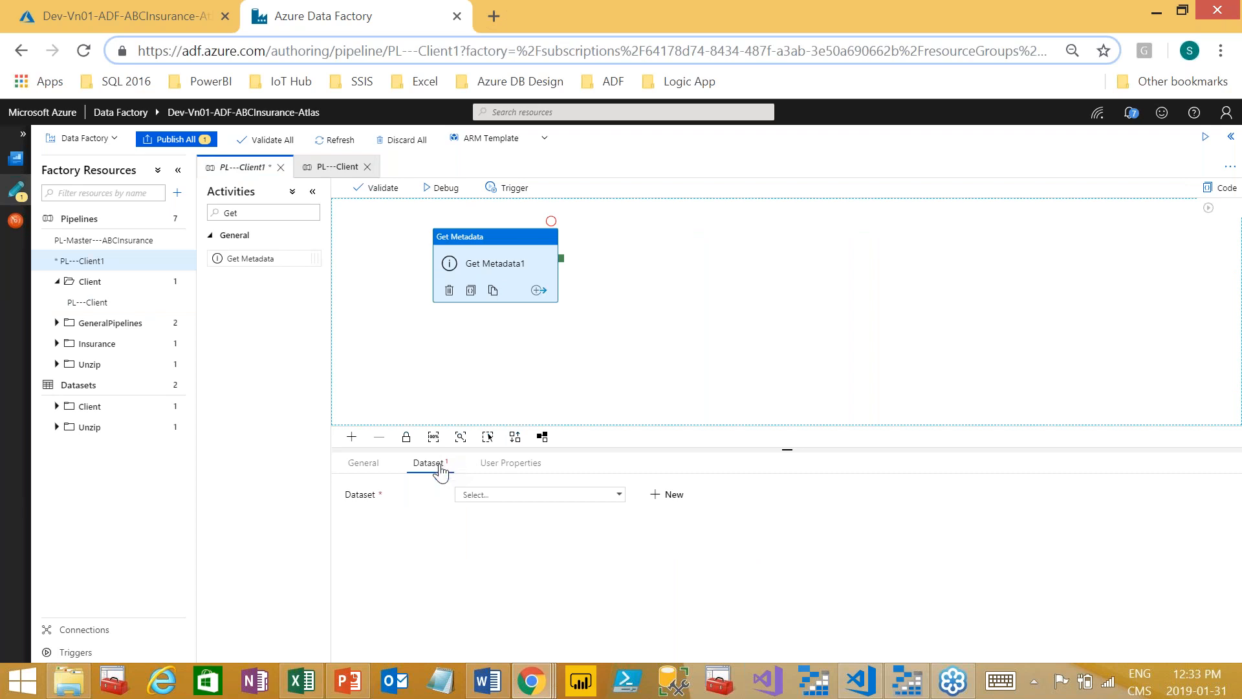
left_click(467, 495)
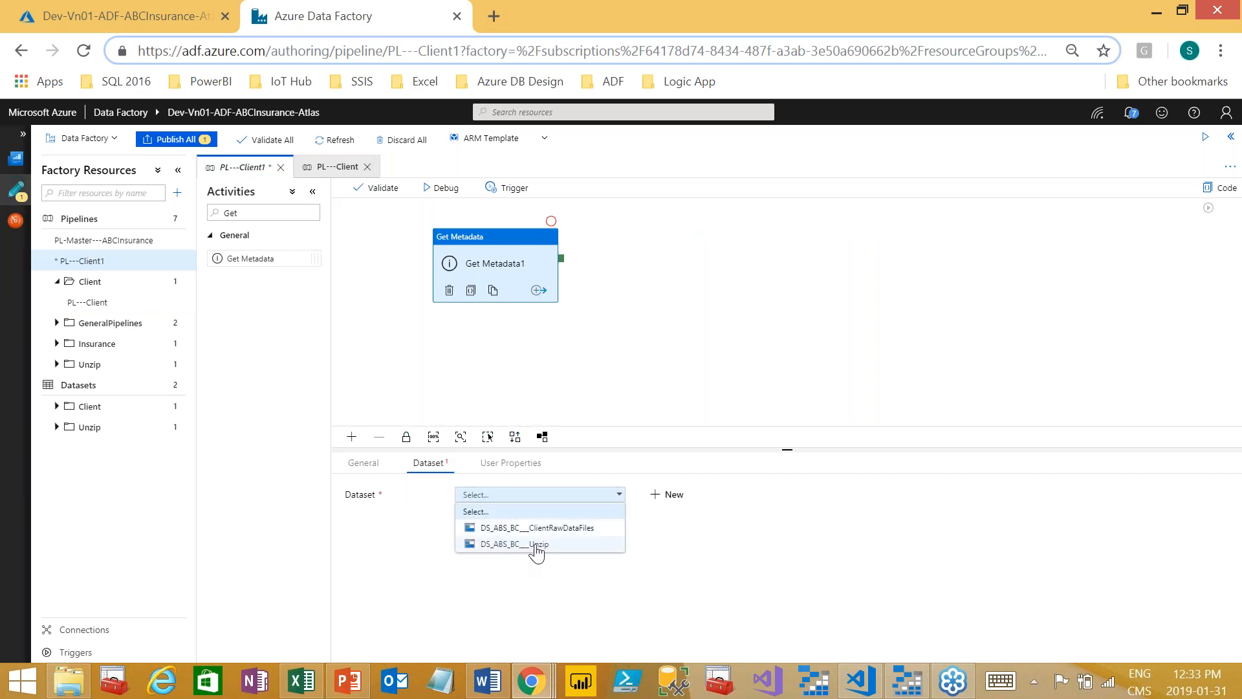
left_click(549, 529)
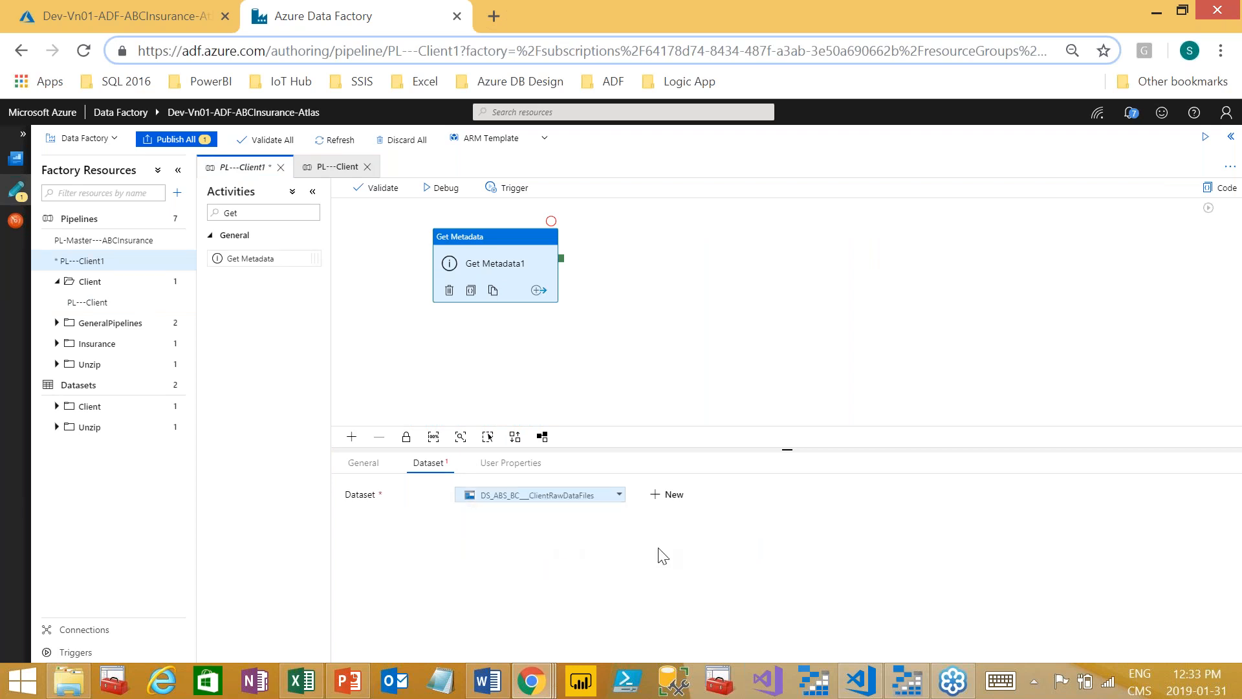
left_click_drag(776, 453, 744, 366)
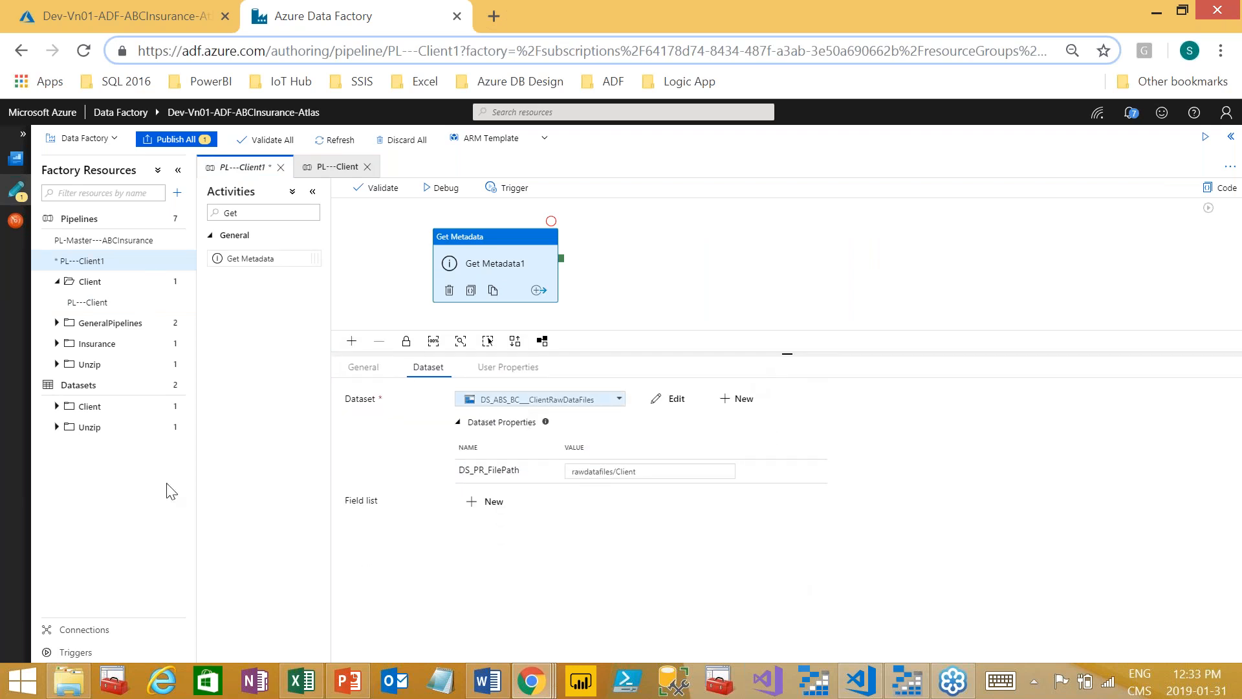
left_click(57, 406)
left_click(57, 448)
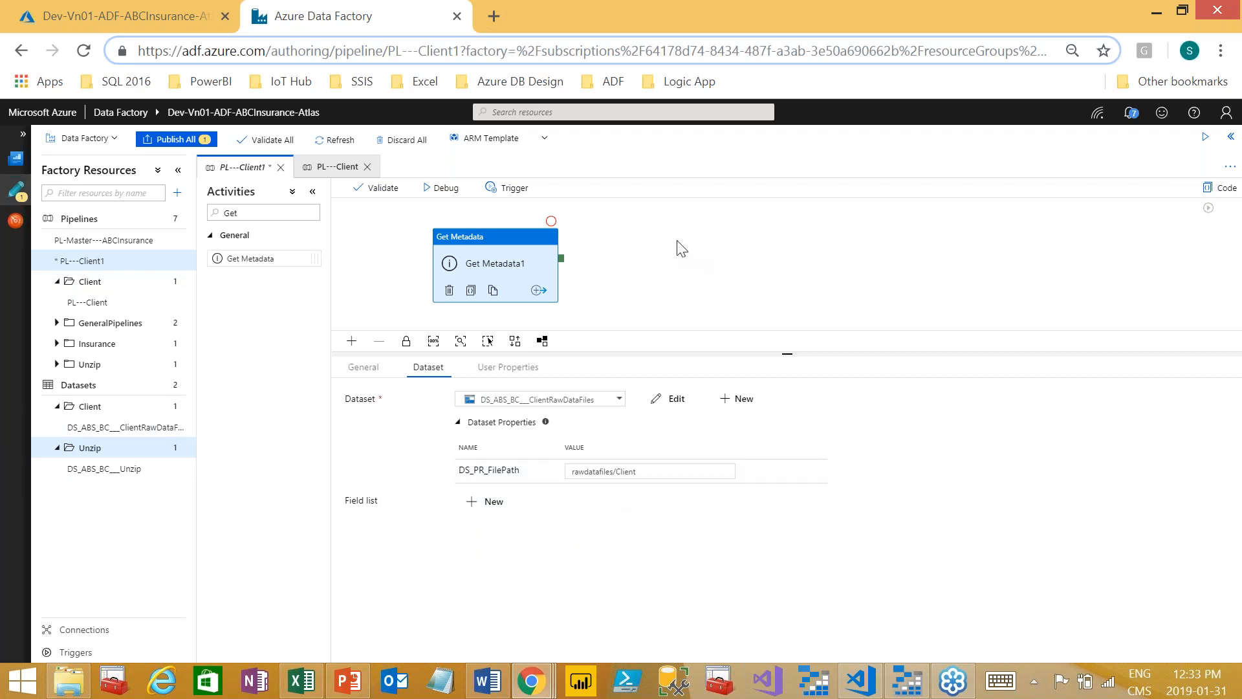
Step: Publish all changes and debug PL---Client1 with its Get Metadata activity, keeping the default parameter value
left_click(576, 224)
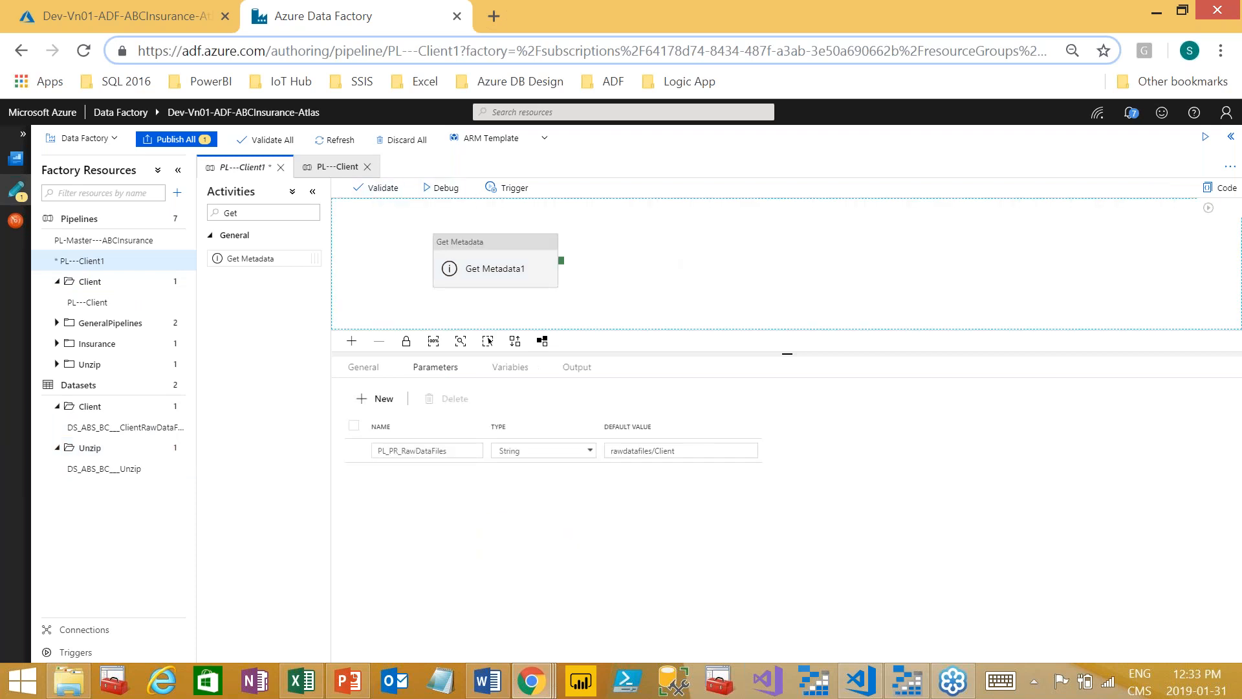
left_click(169, 140)
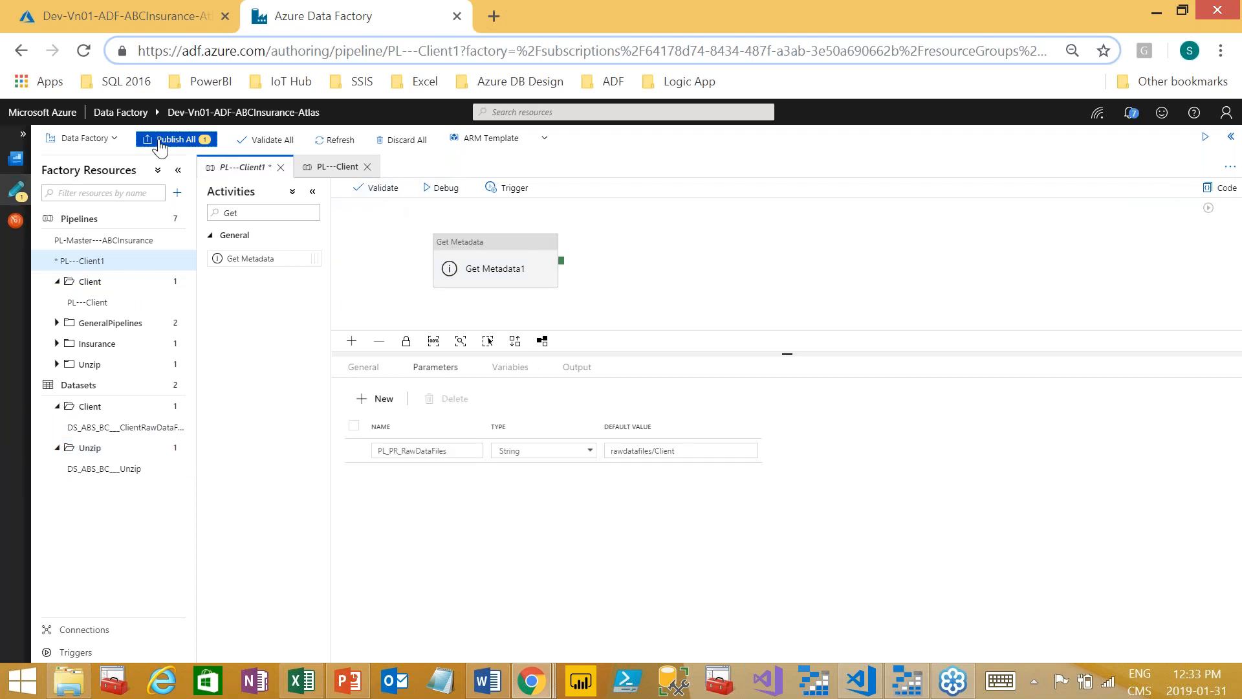
left_click(441, 189)
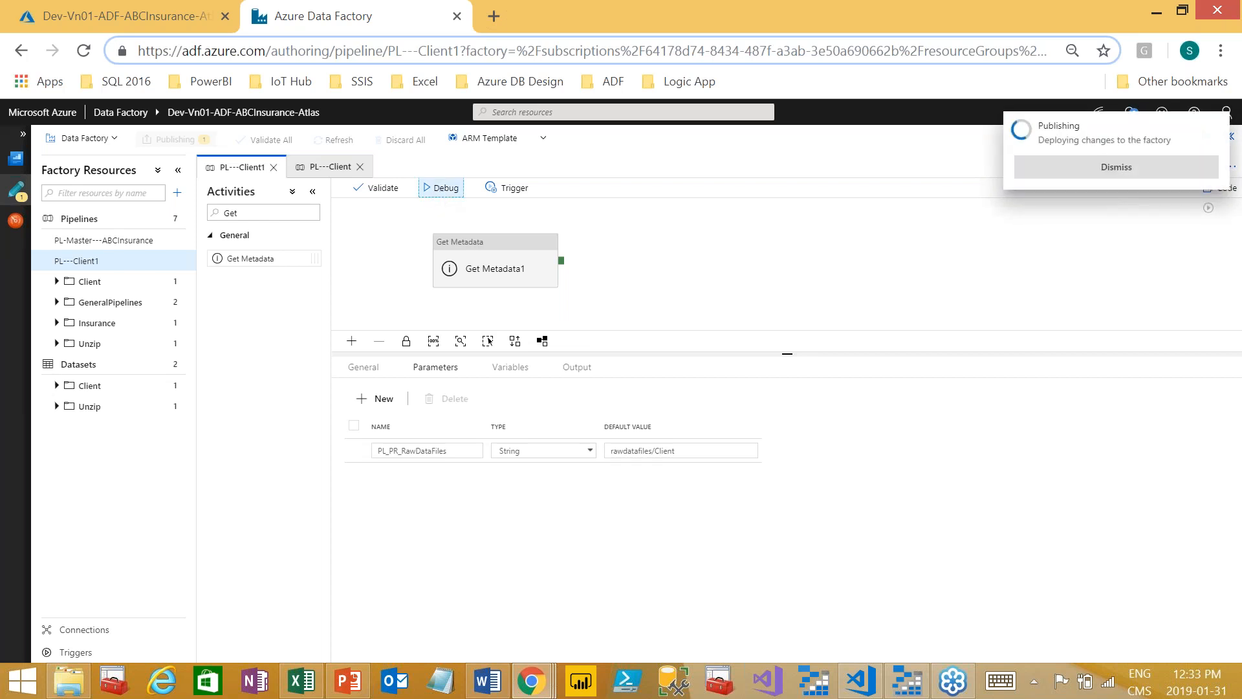
left_click(1183, 643)
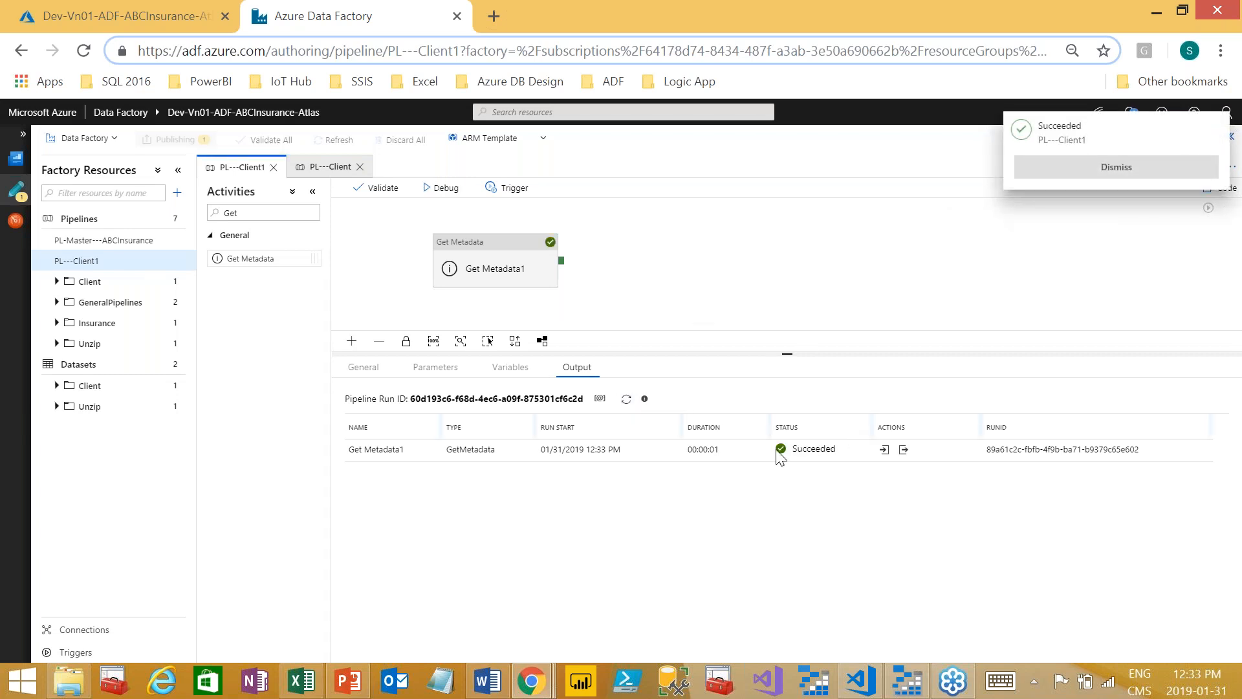
Step: Examine the input and output JSON of the Get Metadata1 debug run
left_click(884, 449)
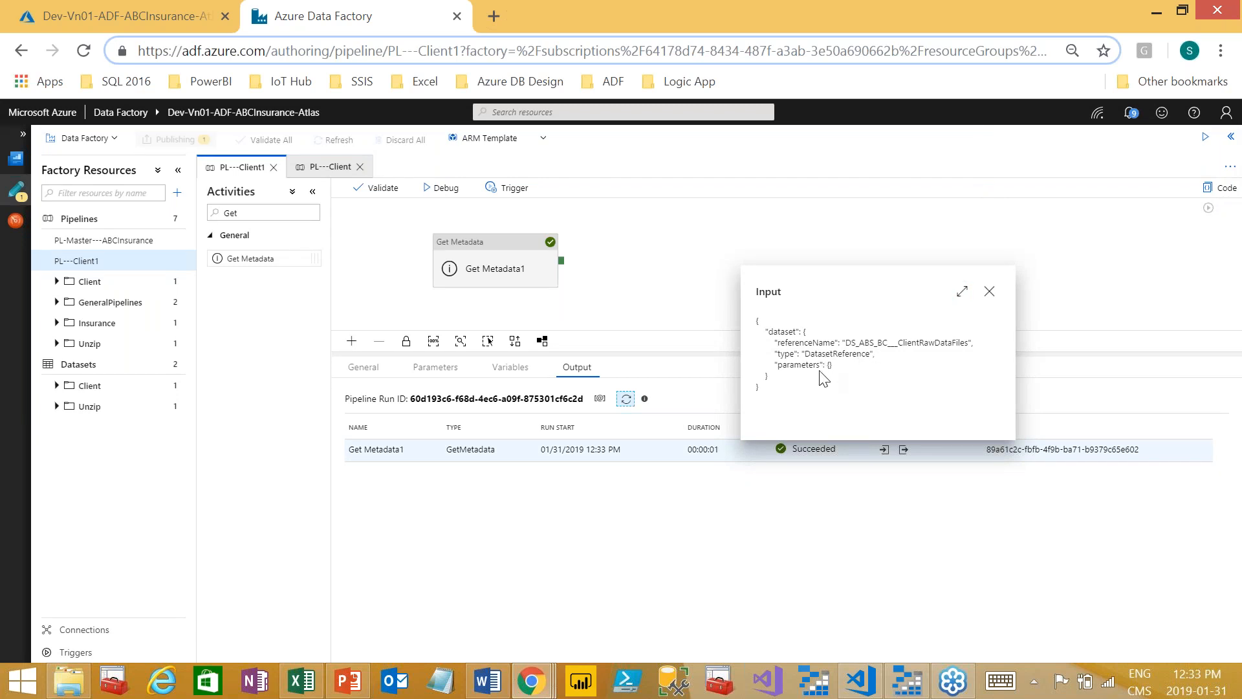
left_click(989, 291)
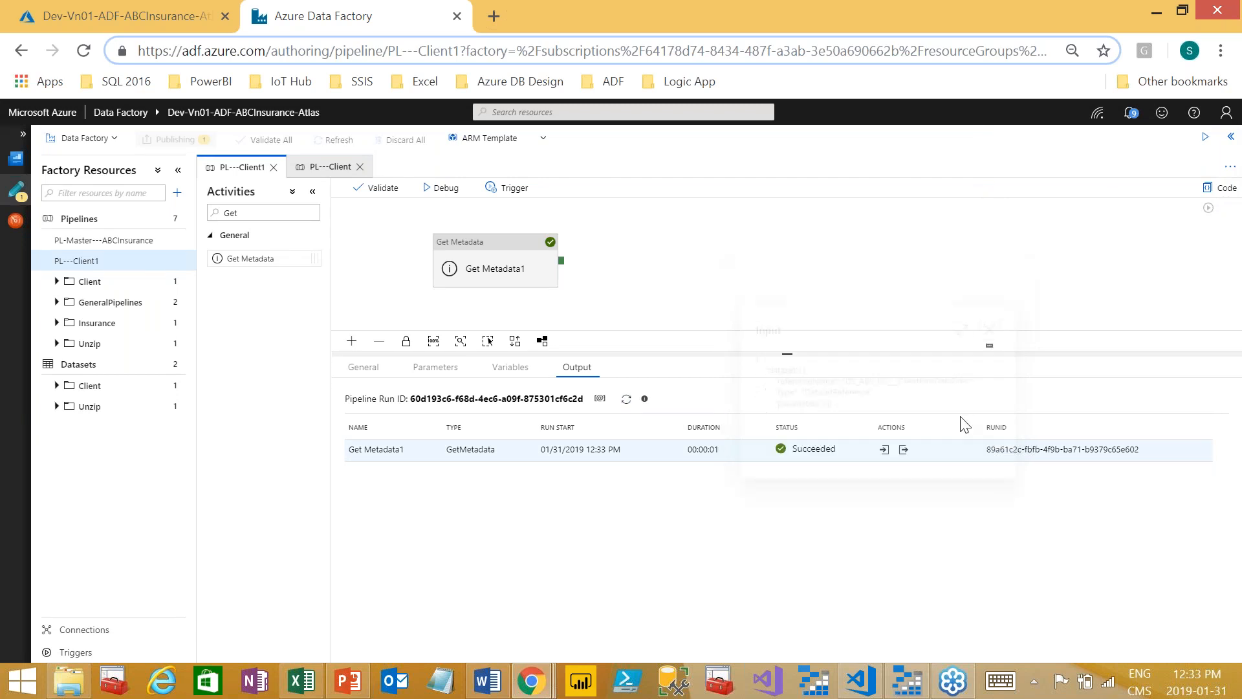
left_click(903, 449)
scroll(877, 378, "down", 5)
scroll(876, 383, "up", 3)
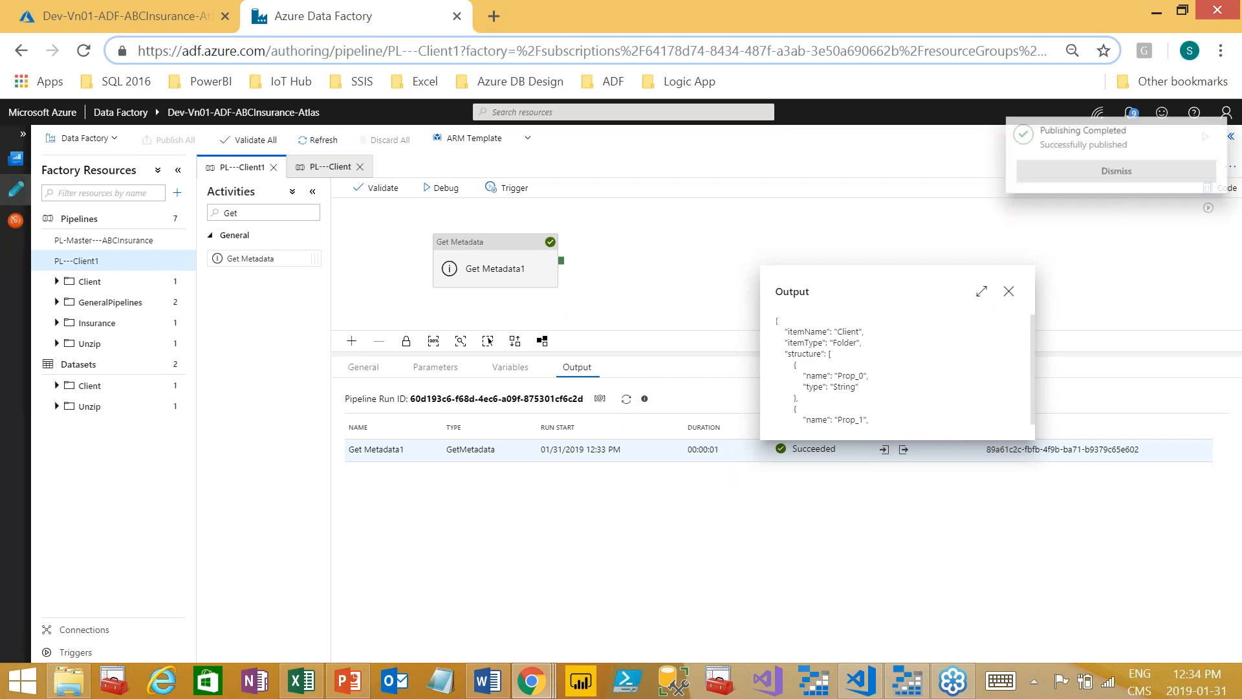
left_click(1008, 291)
Step: Add a Child Items argument to the field list of the Get Metadata1 activity in PL---Client1
left_click(505, 249)
left_click(428, 368)
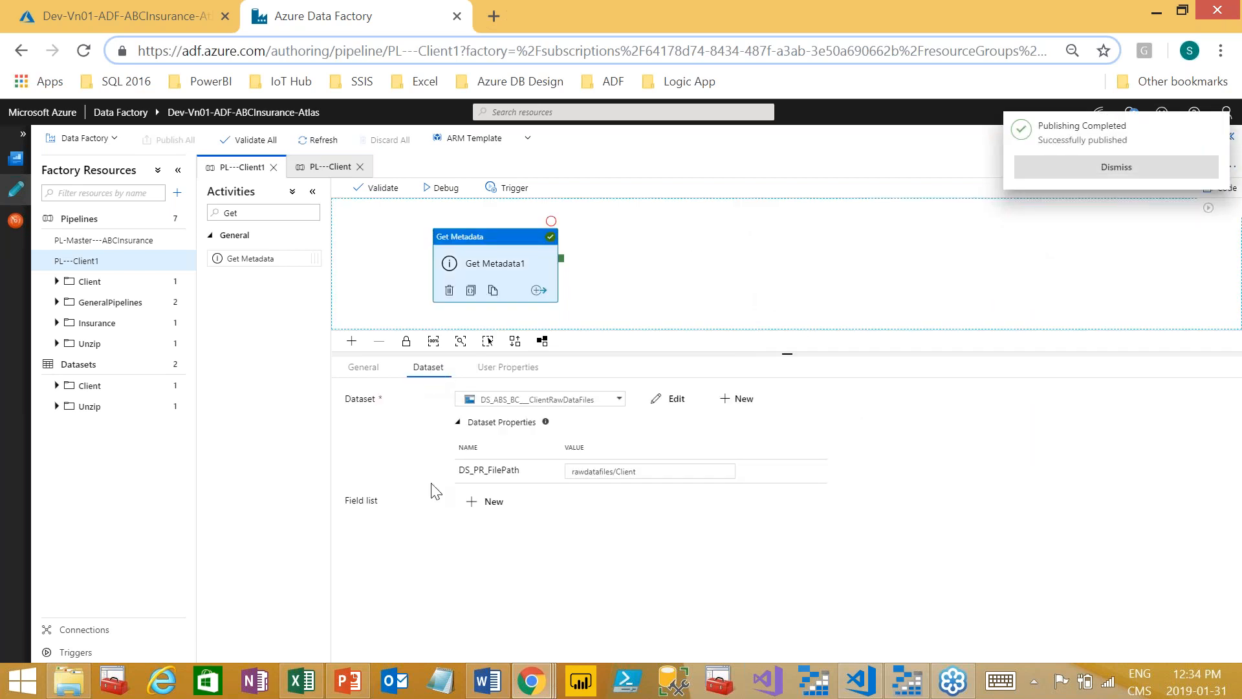
left_click(470, 506)
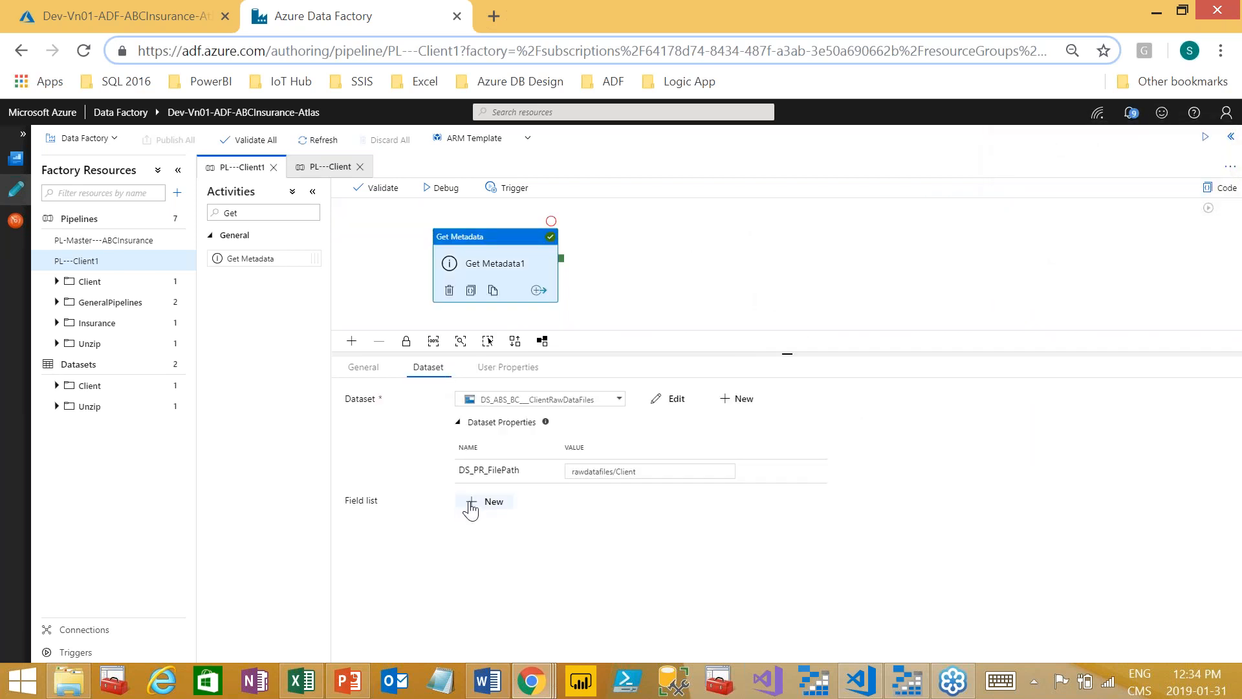
left_click(465, 536)
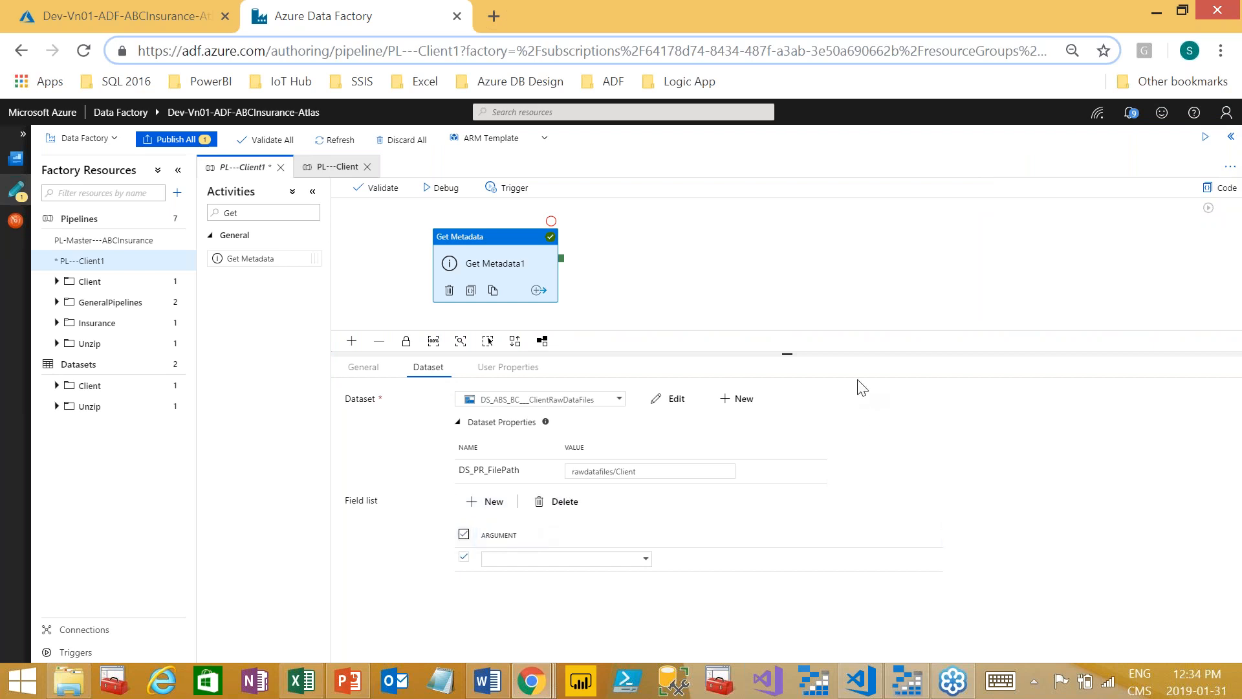
scroll(651, 479, "down", 2)
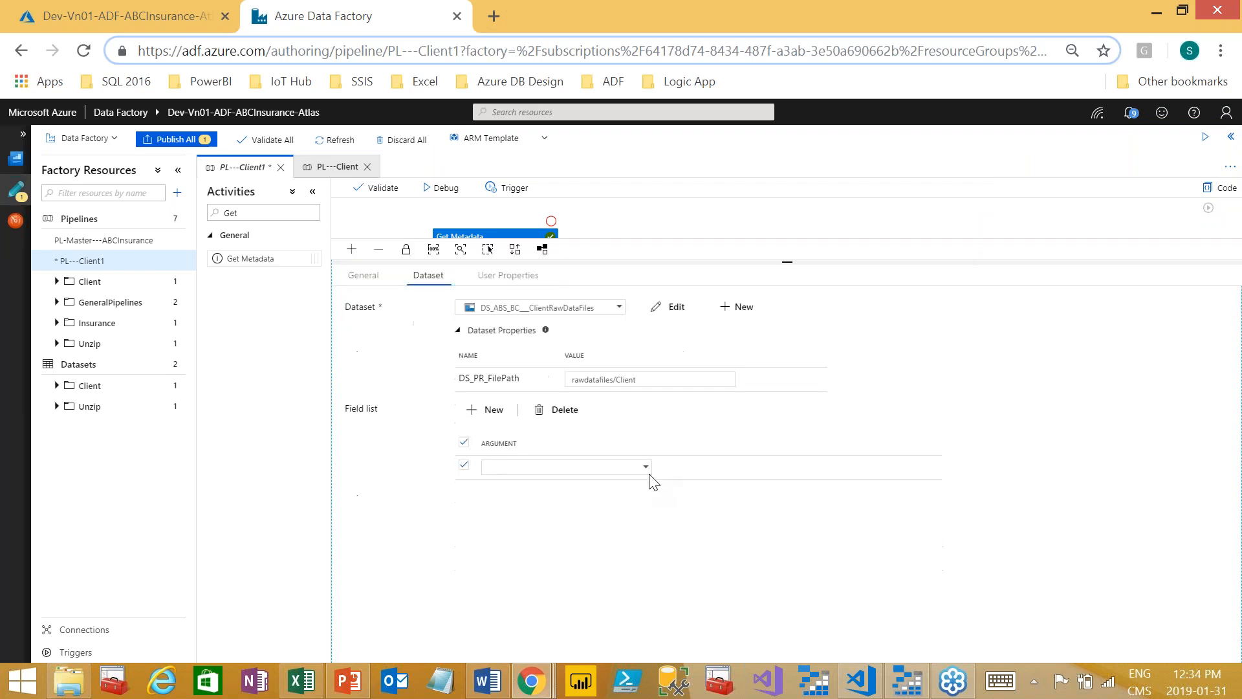
left_click(645, 467)
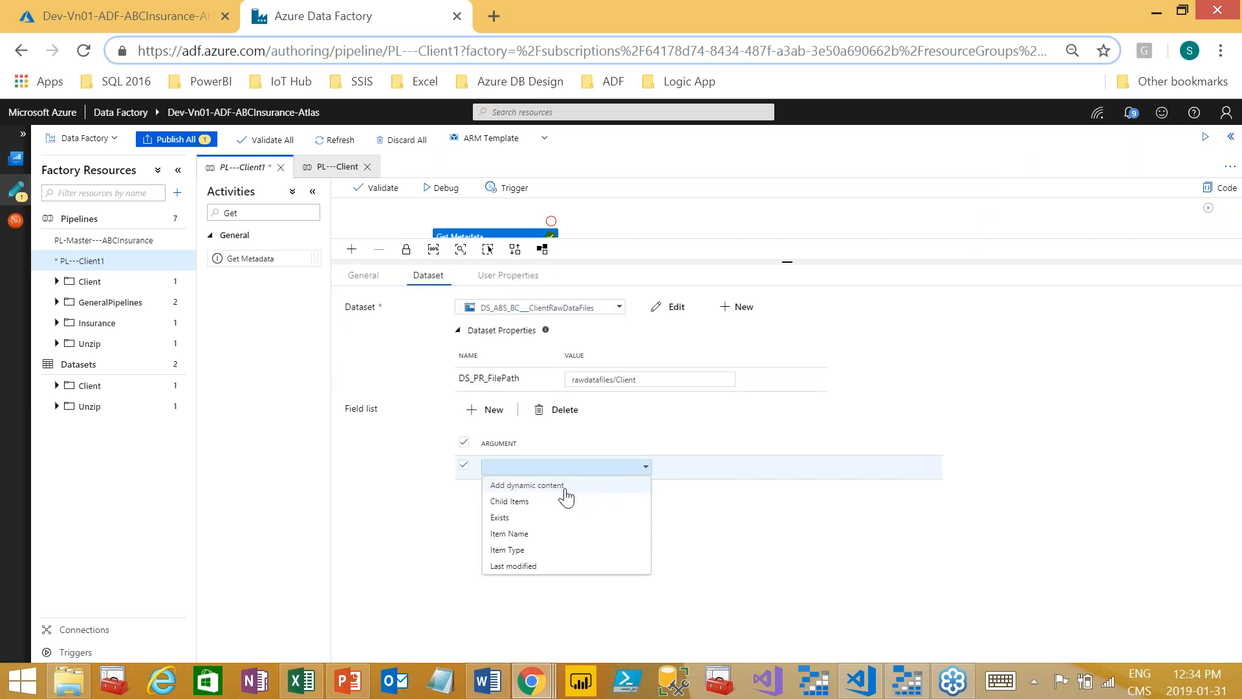
left_click(524, 510)
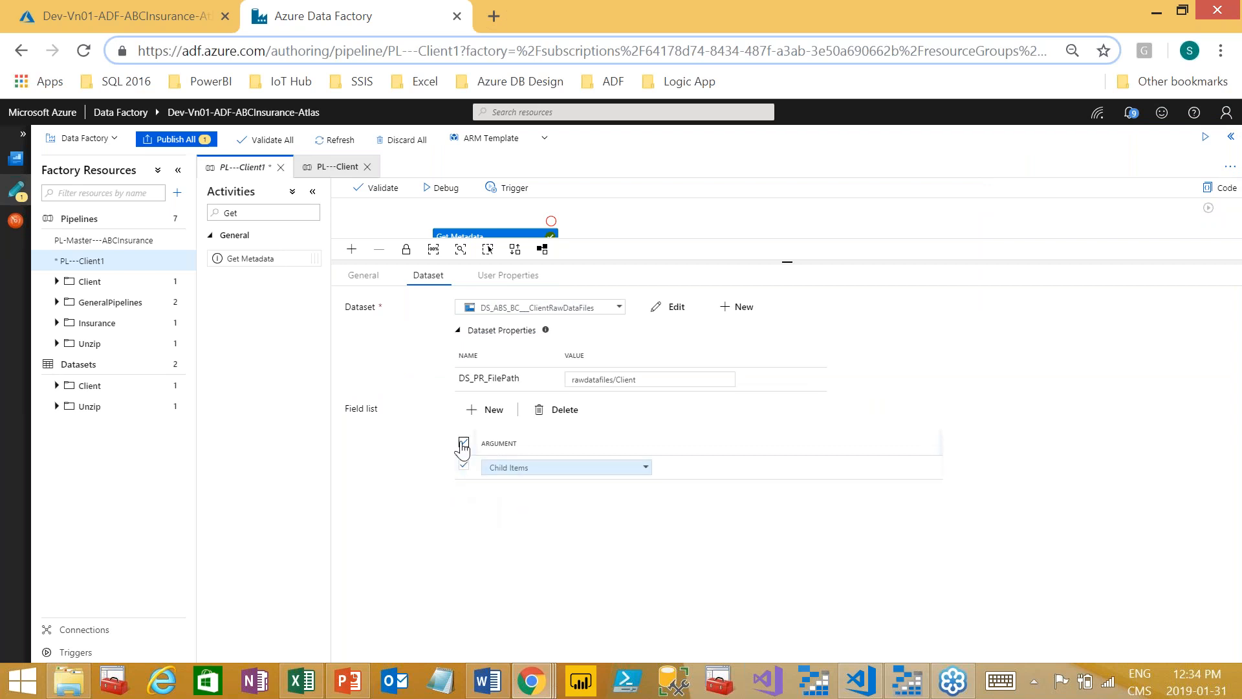
Step: Add four more field list arguments to Get Metadata1: Exists, Item Name, Item Type and Last modified
left_click(488, 411)
left_click(488, 410)
left_click(488, 411)
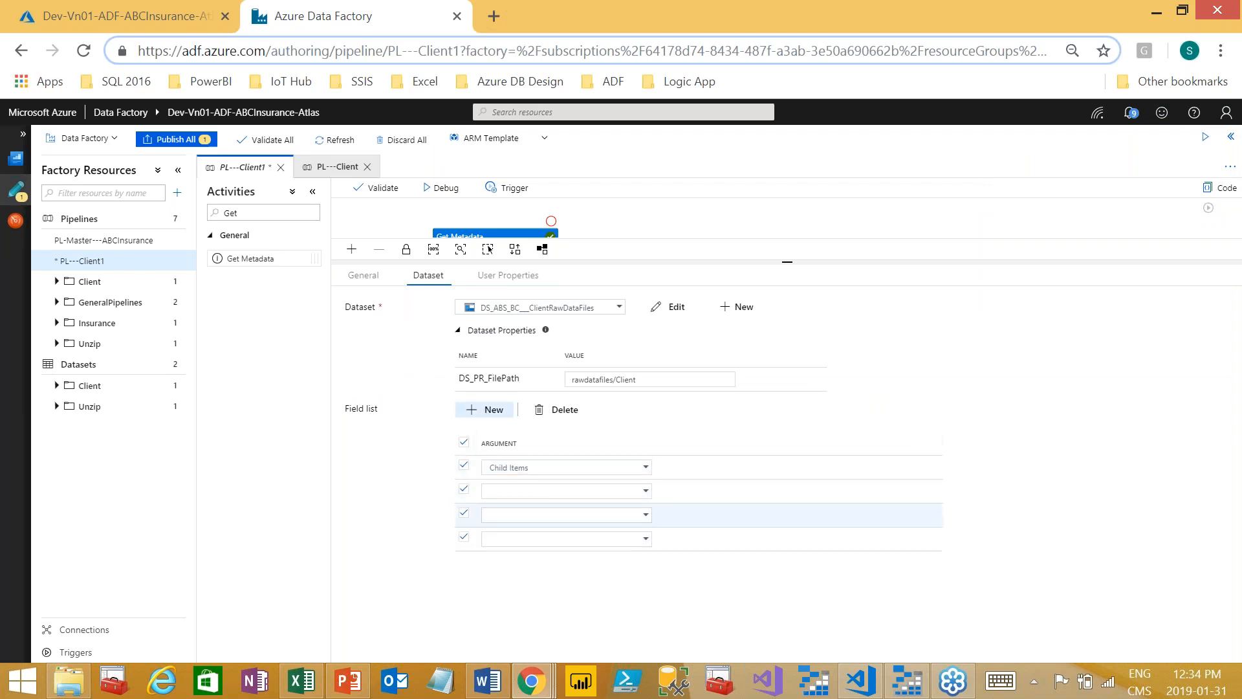
left_click(644, 492)
left_click(554, 541)
left_click(646, 516)
left_click(542, 580)
left_click(647, 541)
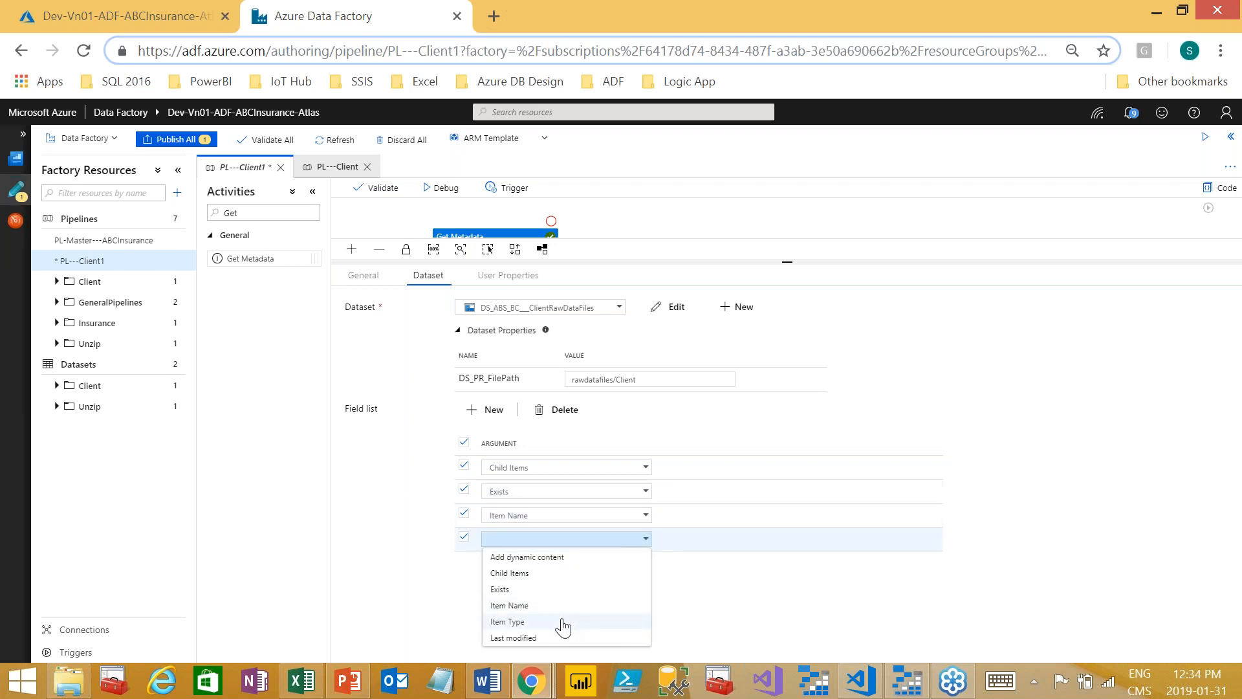
left_click(483, 411)
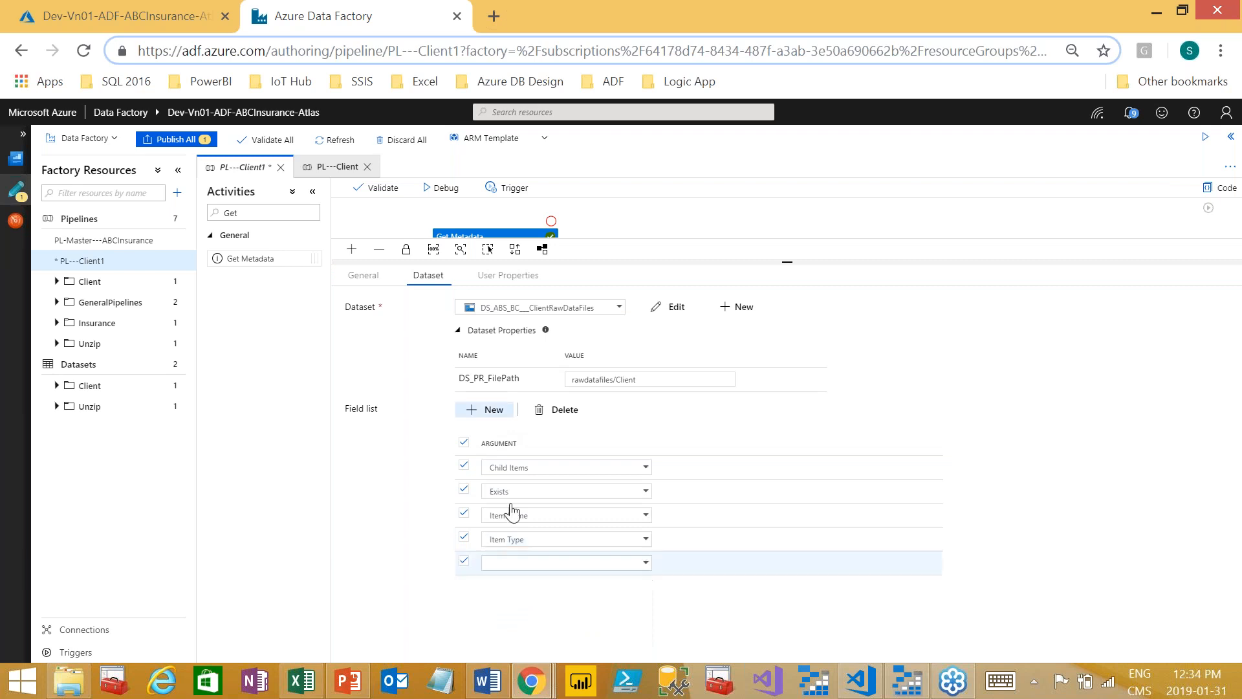
left_click(650, 568)
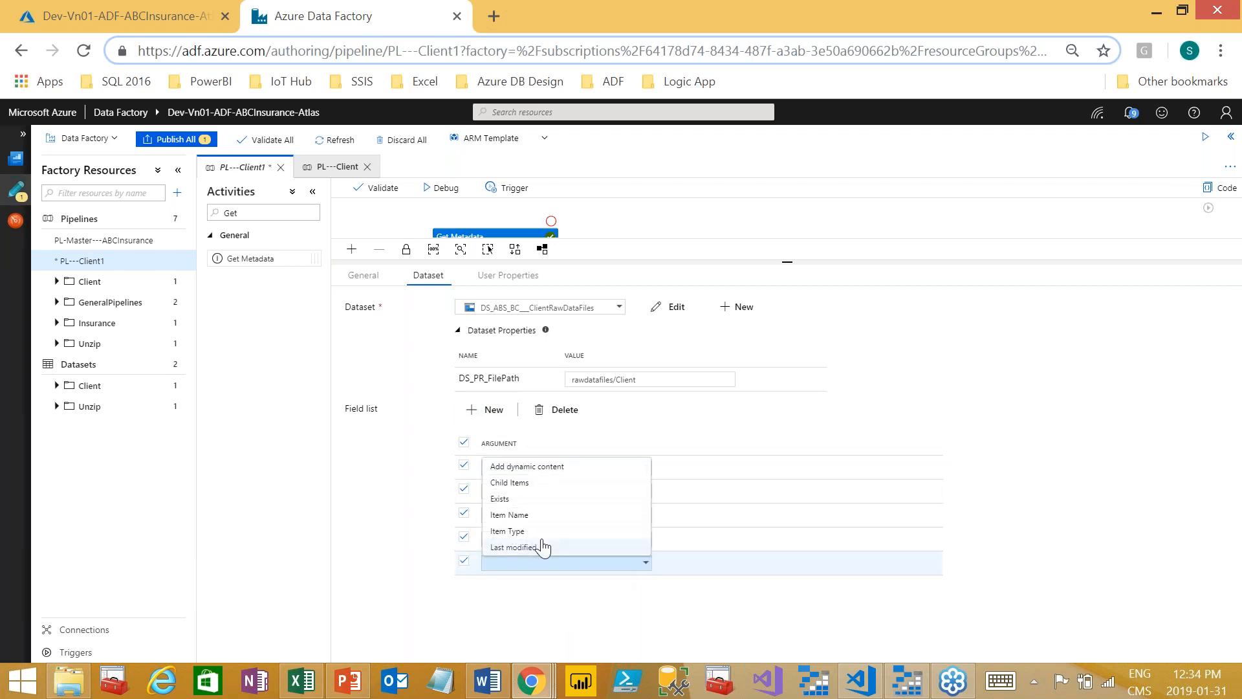
left_click(541, 550)
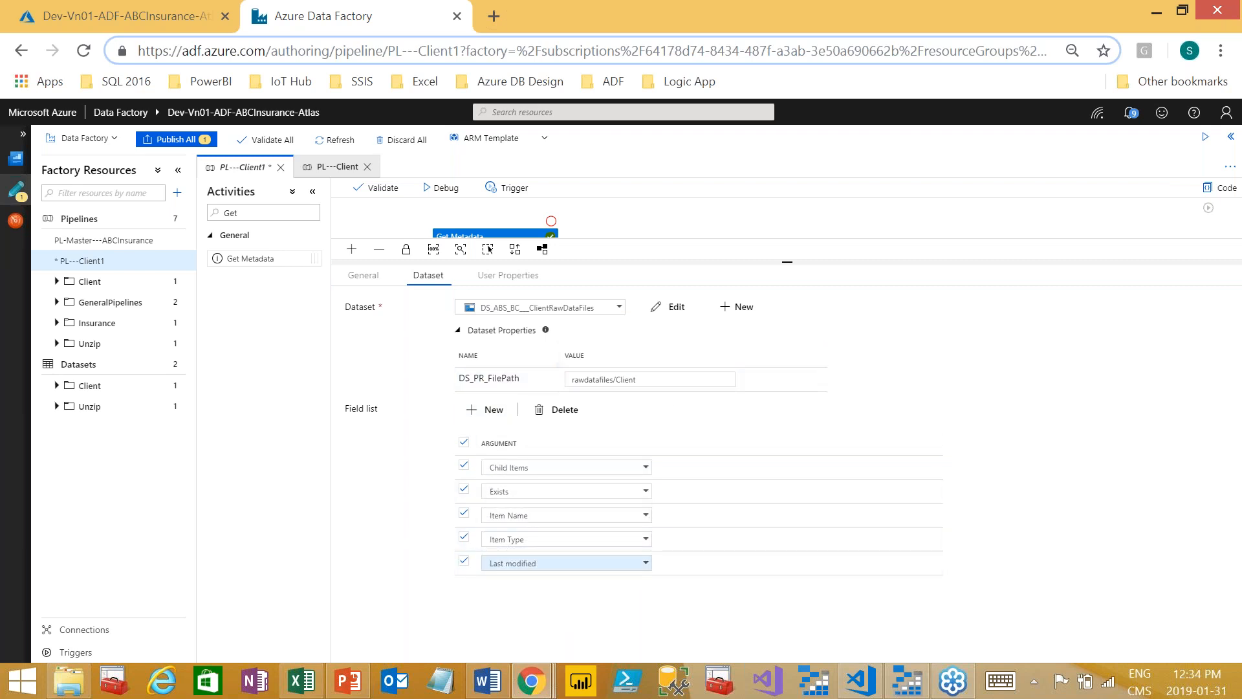
Step: Debug PL---Client1 with the default parameter value and refresh the run status
left_click(479, 209)
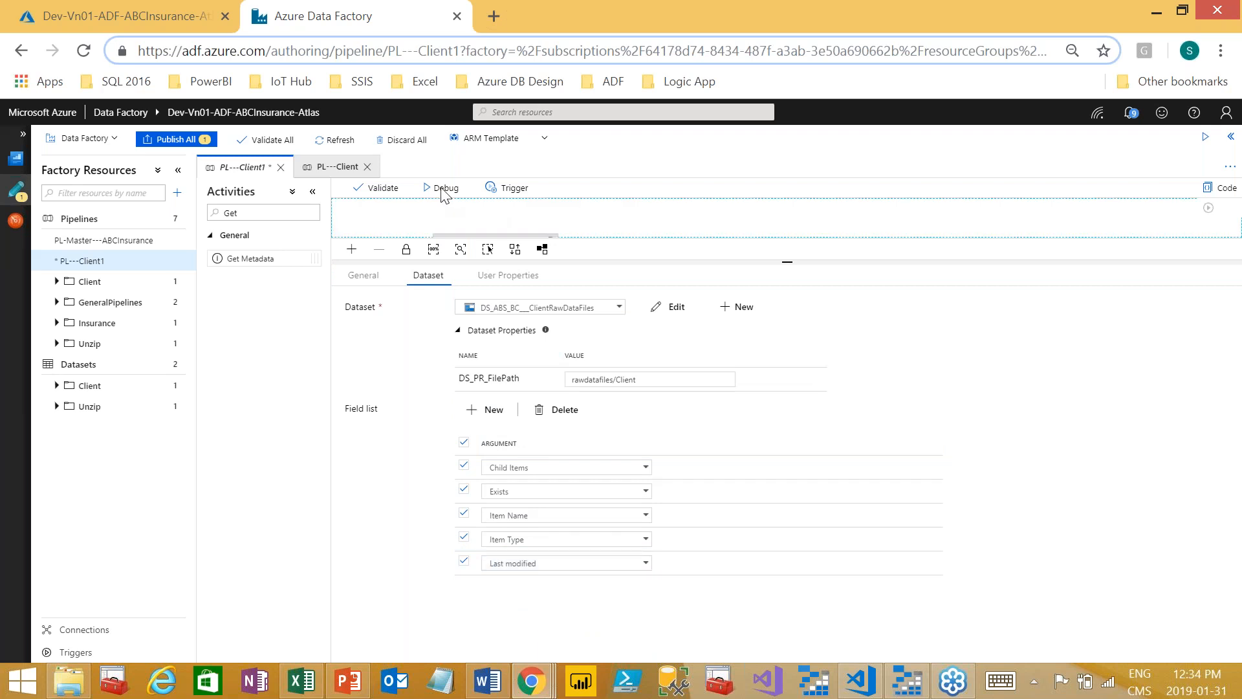
left_click(439, 189)
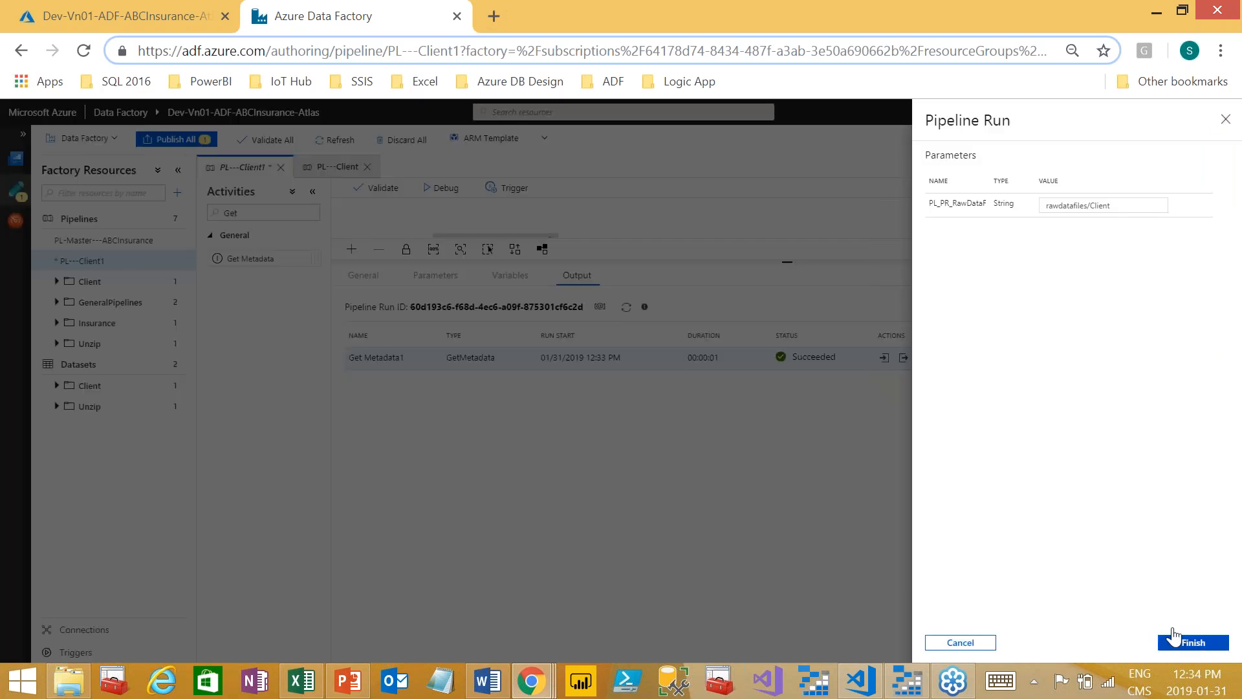
left_click(1174, 637)
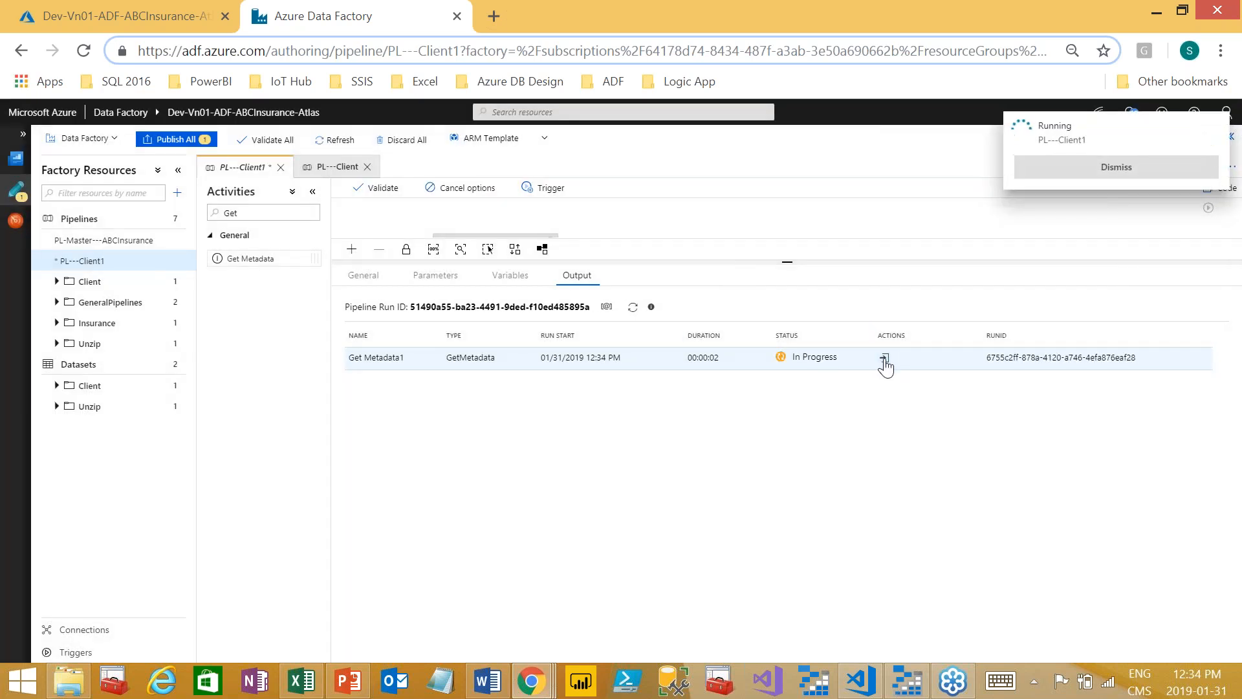
left_click(633, 308)
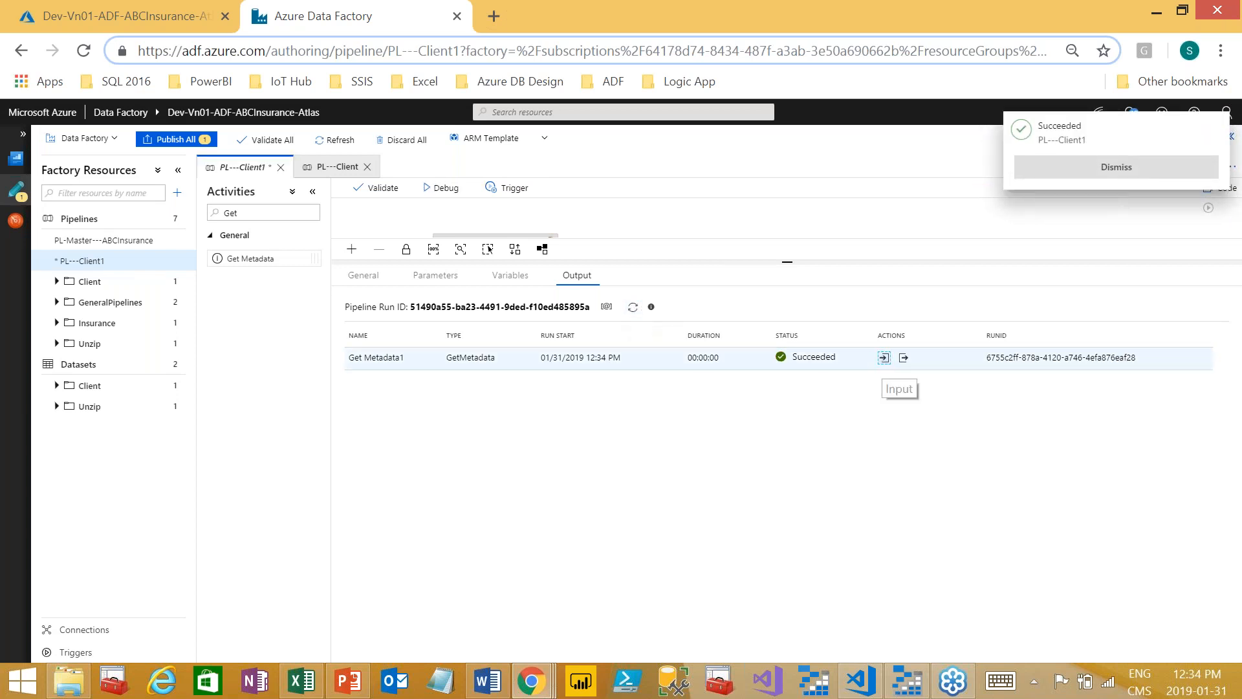
Step: Examine the field list in the debug run's input JSON and the metadata in its output JSON
left_click(883, 357)
scroll(908, 264, "down", 3)
scroll(879, 277, "up", 3)
scroll(841, 279, "down", 3)
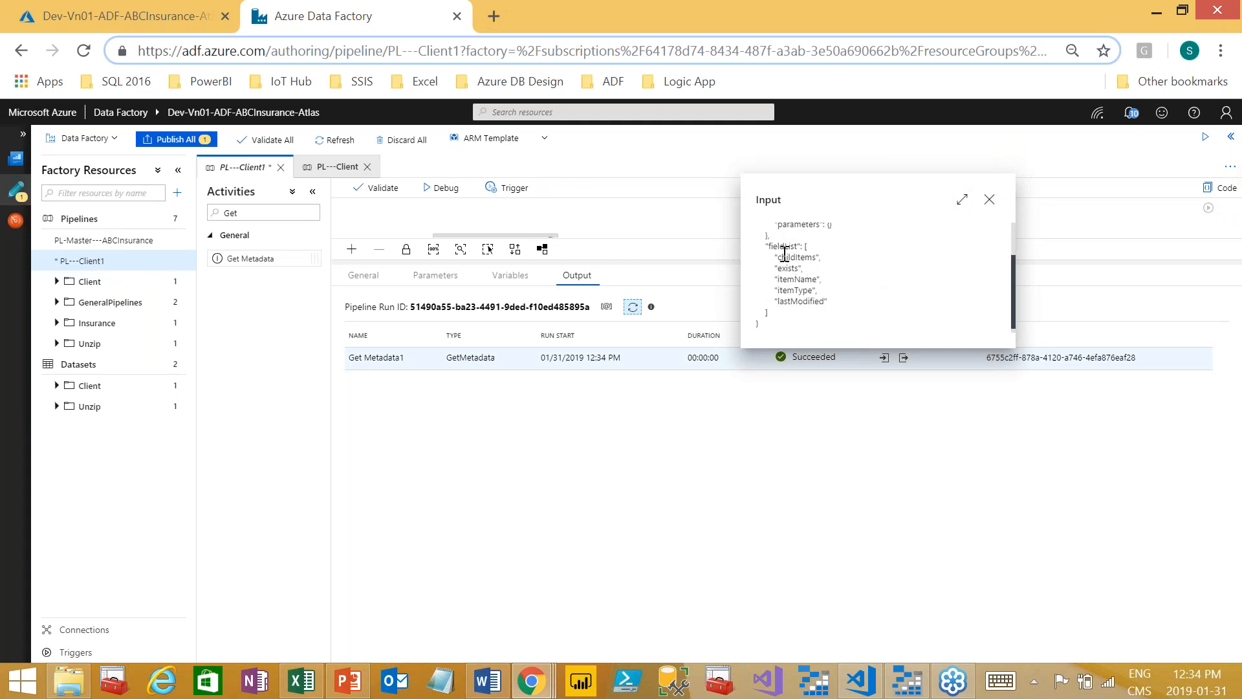
left_click(989, 199)
left_click(904, 357)
mouse_move(869, 296)
left_mouse_down()
mouse_move(843, 295)
mouse_move(876, 286)
left_mouse_up()
scroll(862, 259, "down", 1)
scroll(870, 311, "down", 1)
left_click(1009, 200)
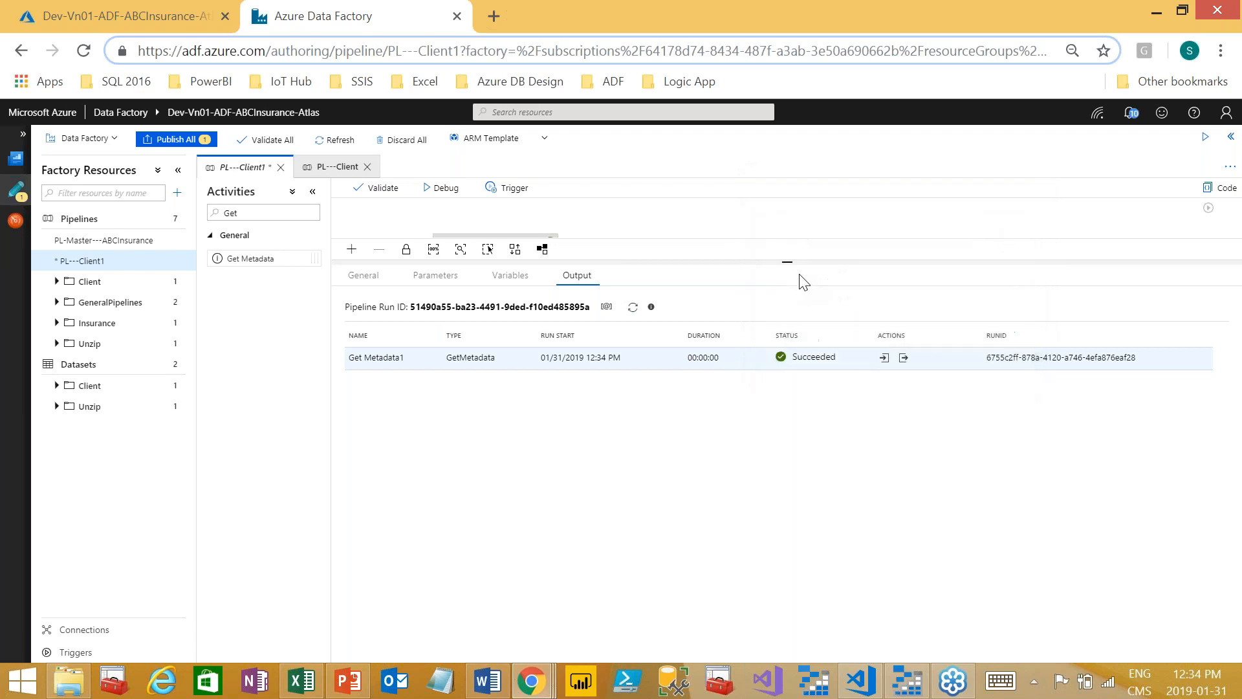
Step: Add a Filter activity to the PL---Client1 canvas and connect Get Metadata1's success output to it
left_click(783, 265)
double_click(230, 213)
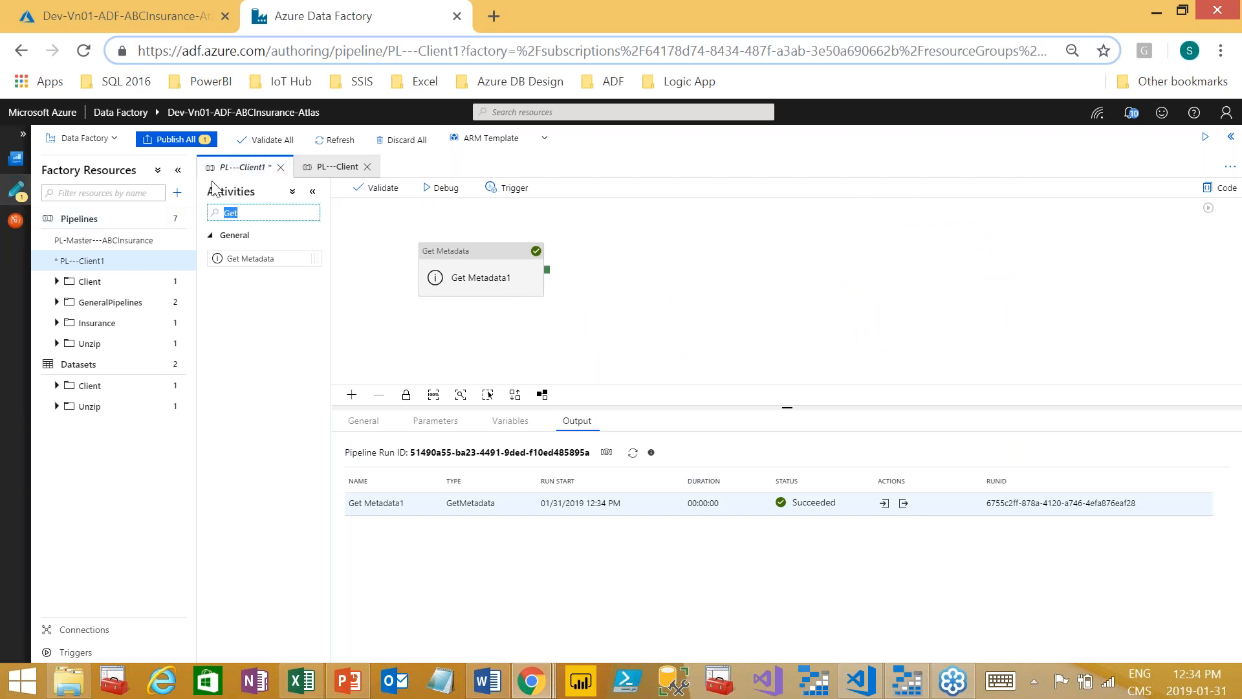
type("Filter")
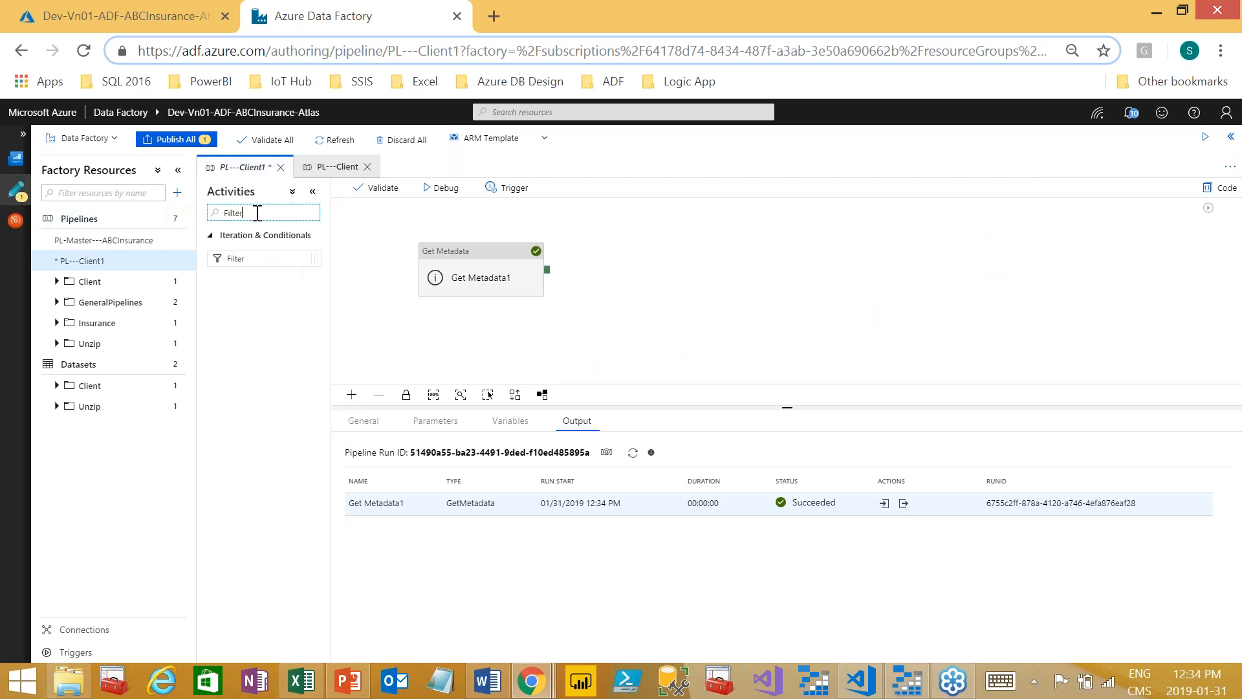
left_click_drag(234, 258, 641, 267)
left_click_drag(547, 269, 652, 262)
left_click(651, 262)
Step: Rename the new Filter activity FL_SelectRequiredFiles, copying the name from the Filter activity in PL---Client
left_click(316, 167)
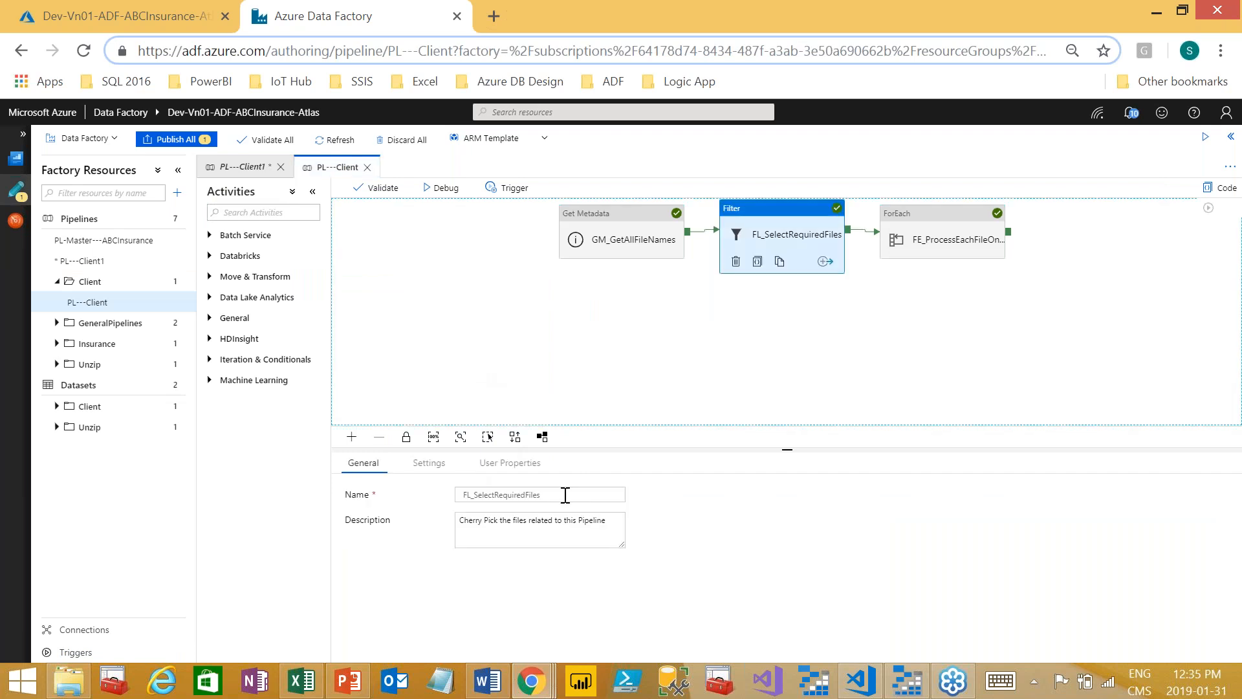
double_click(566, 494)
key("ctrl+c")
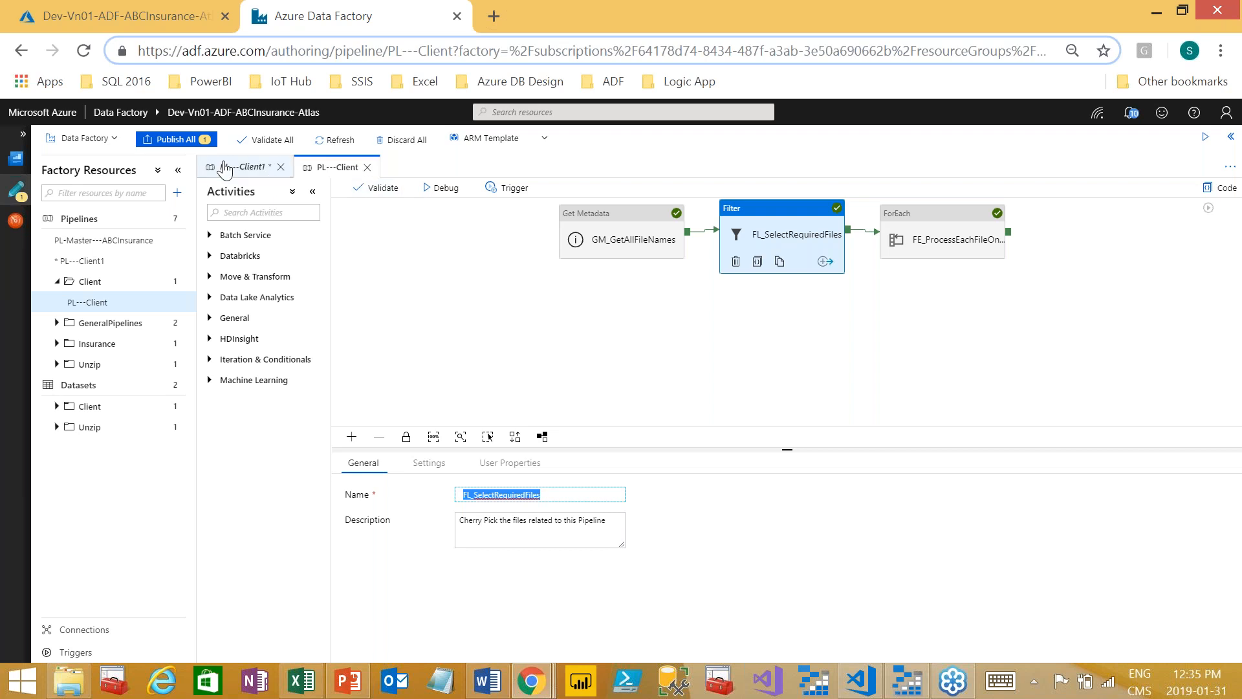
left_click(244, 167)
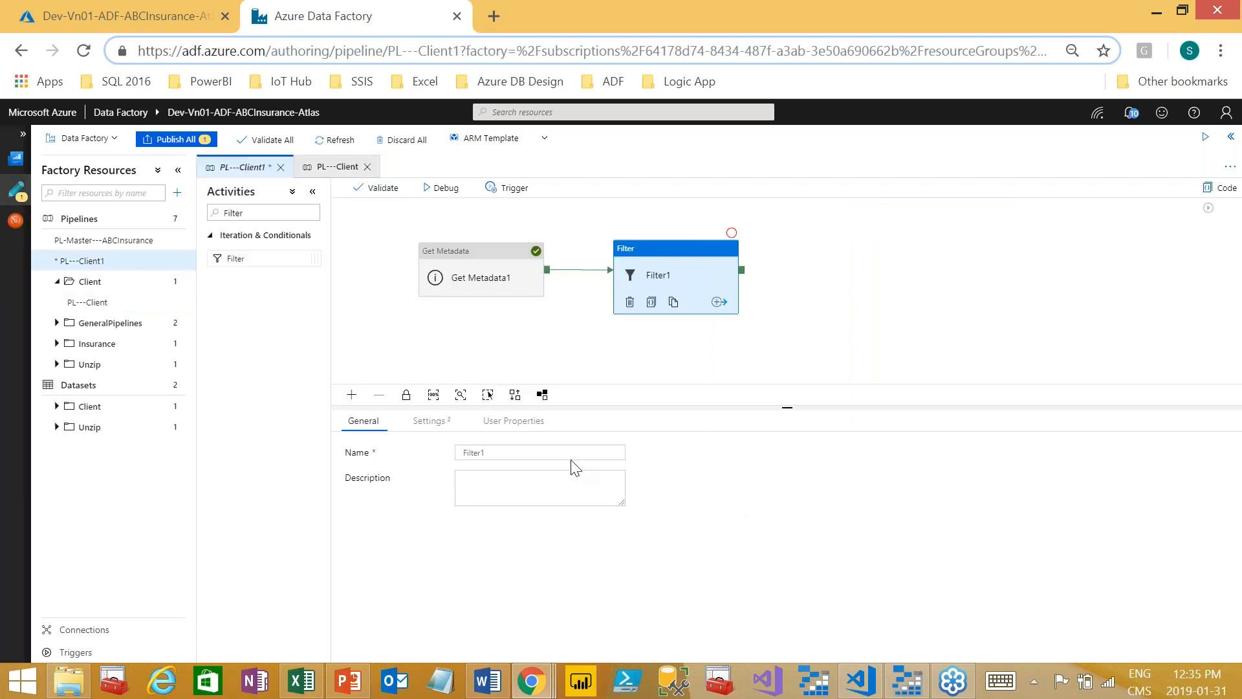
double_click(531, 451)
key("ctrl+v")
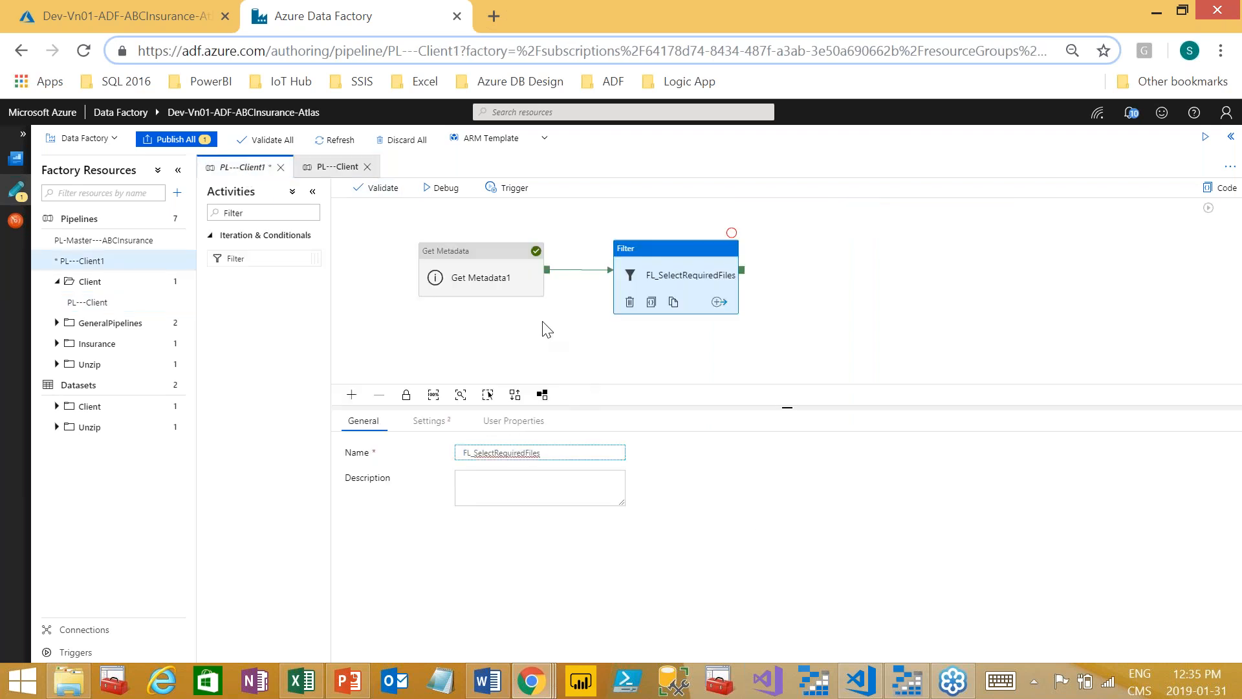
Step: Copy the Items expression from the settings of the FL_SelectRequiredFiles activity in PL---Client, leaving the original unchanged
left_click(322, 168)
left_click(429, 462)
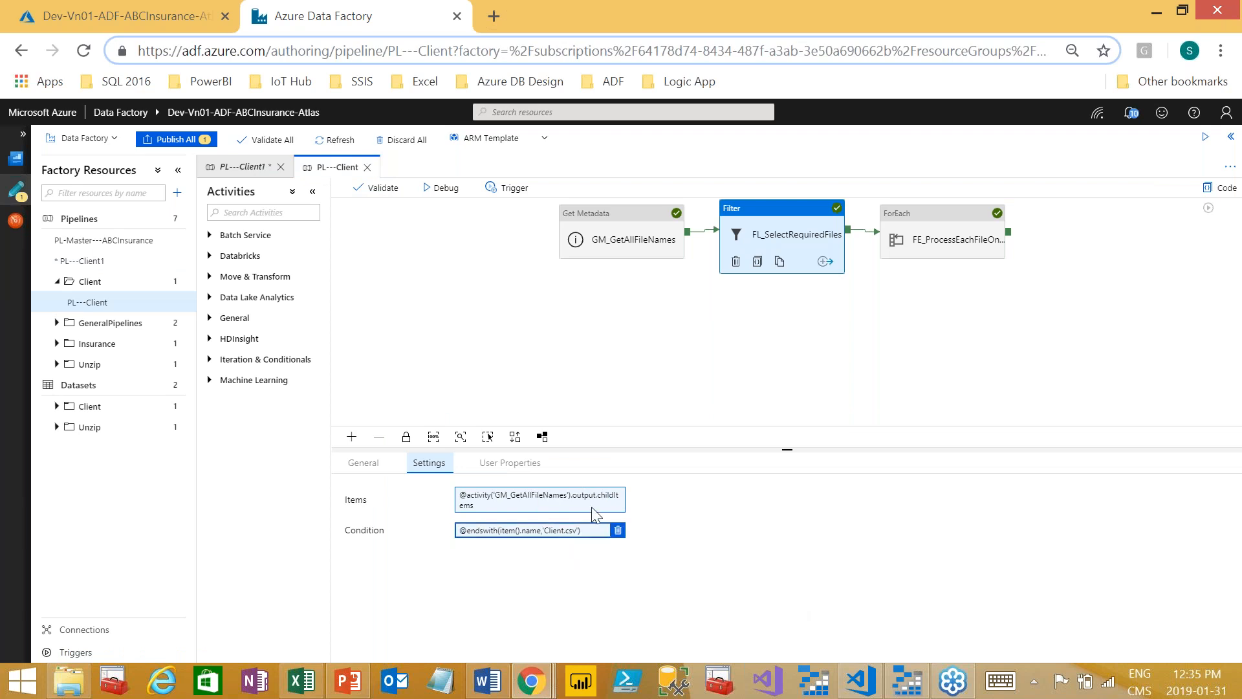
left_click(569, 506)
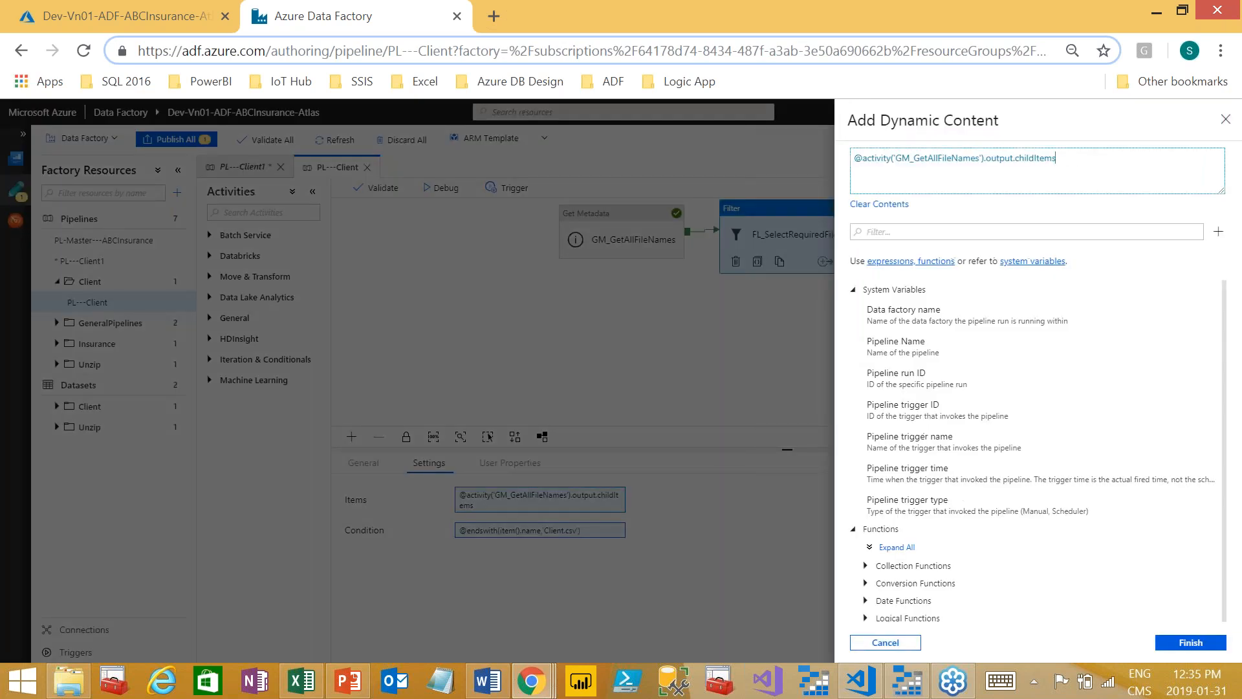
left_click_drag(1061, 156, 818, 141)
key("ctrl+c")
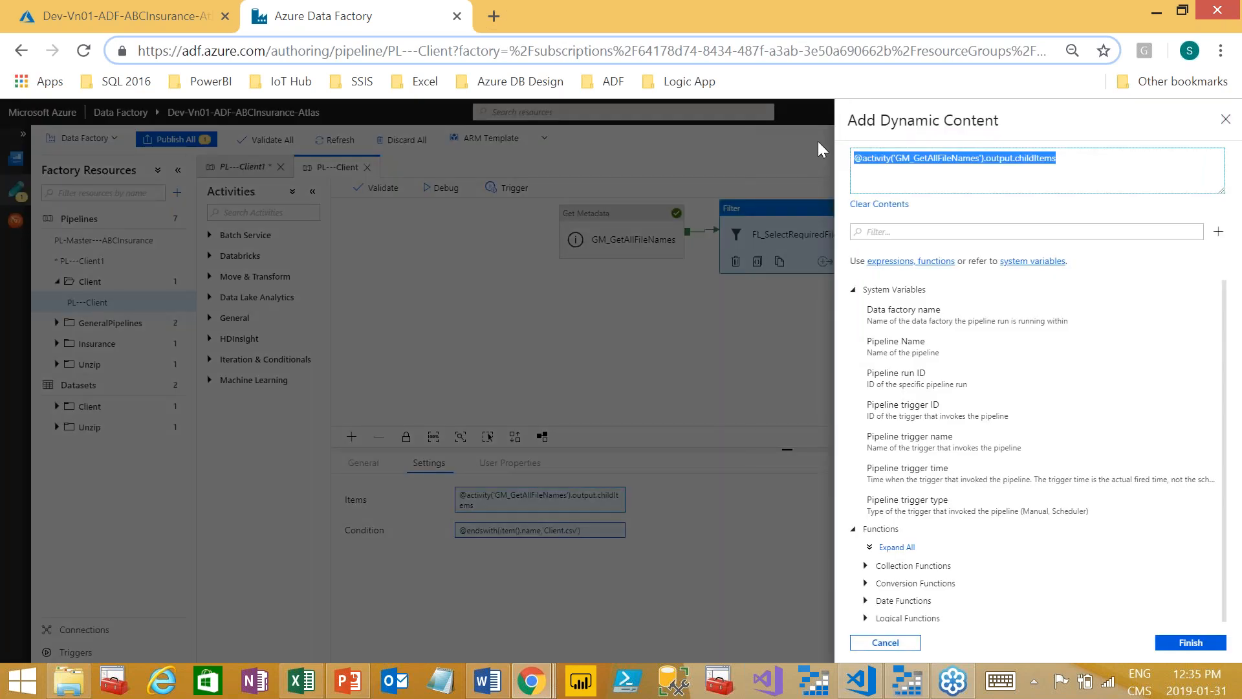
left_click(886, 644)
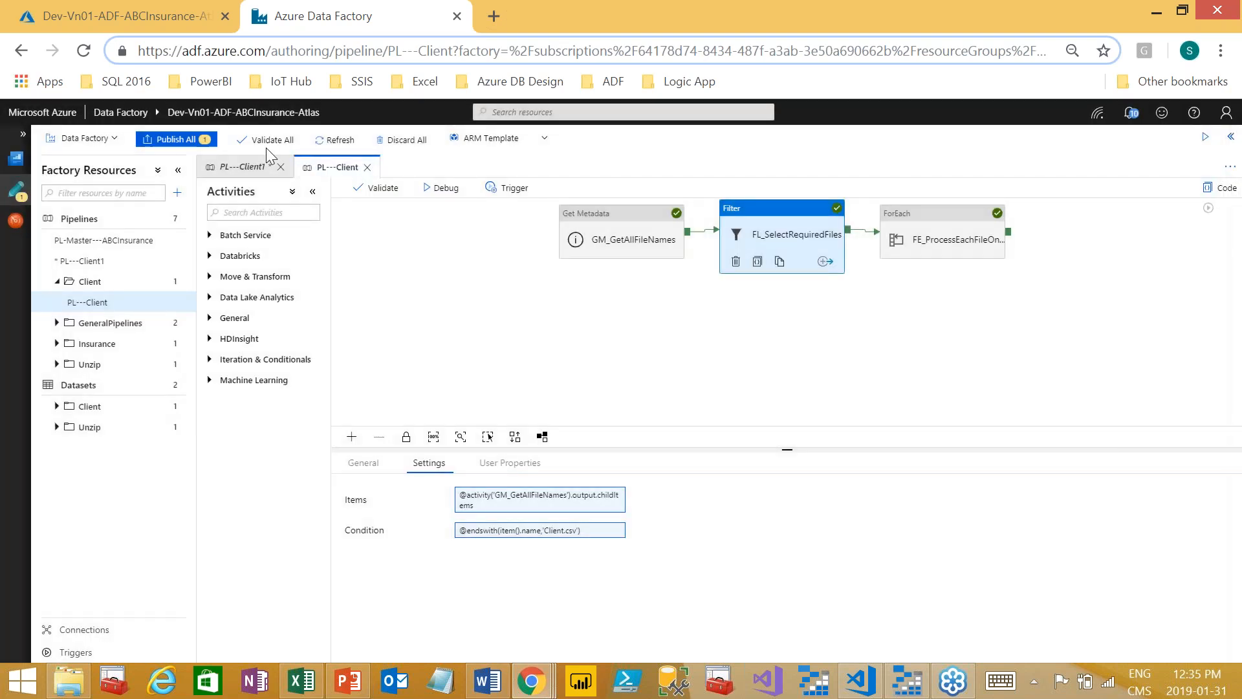
left_click(252, 169)
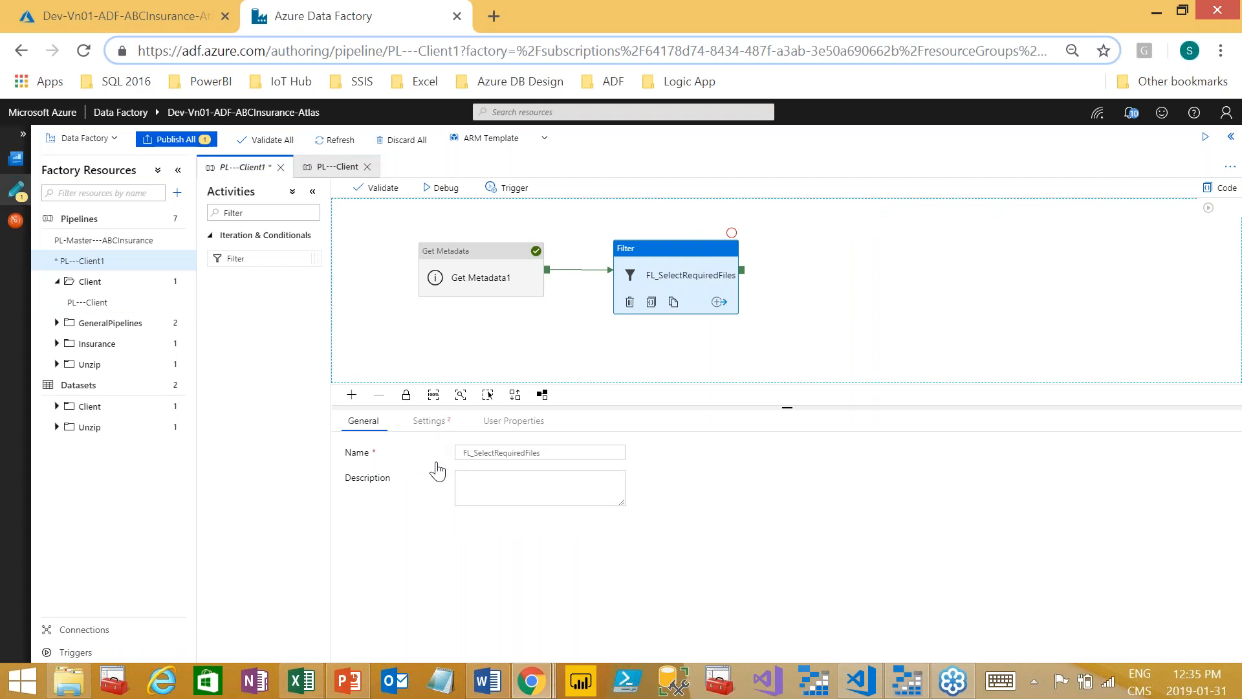
left_click(433, 422)
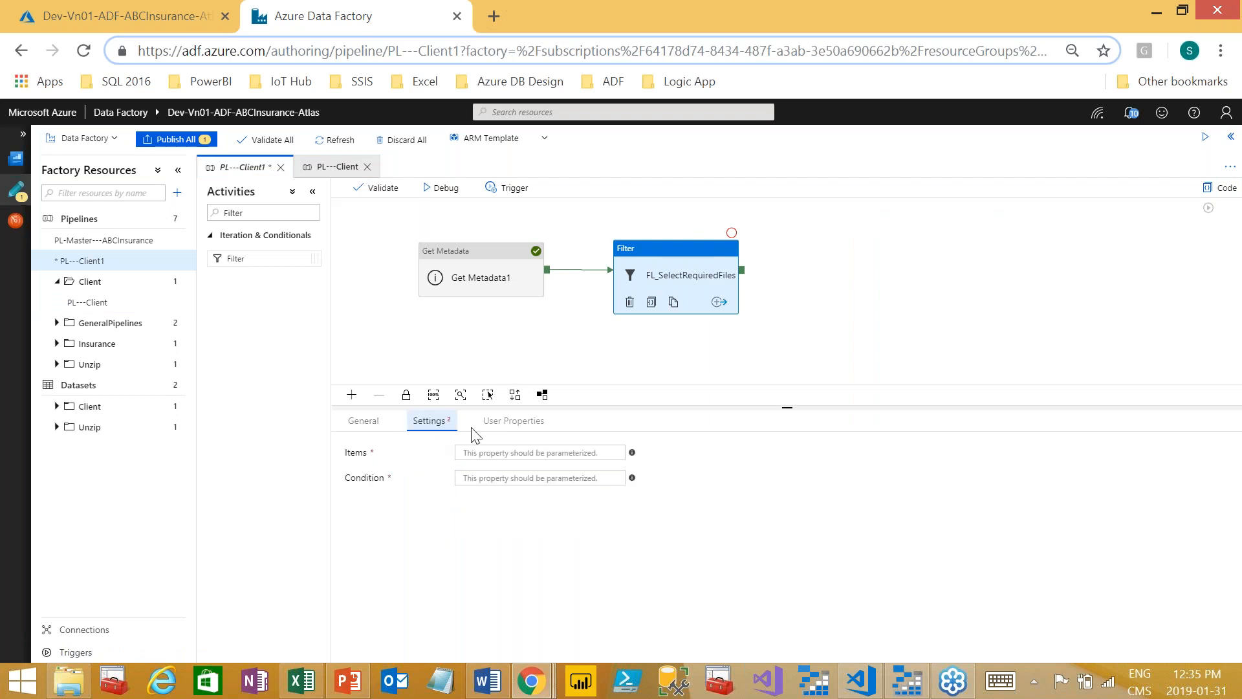
left_click(611, 454)
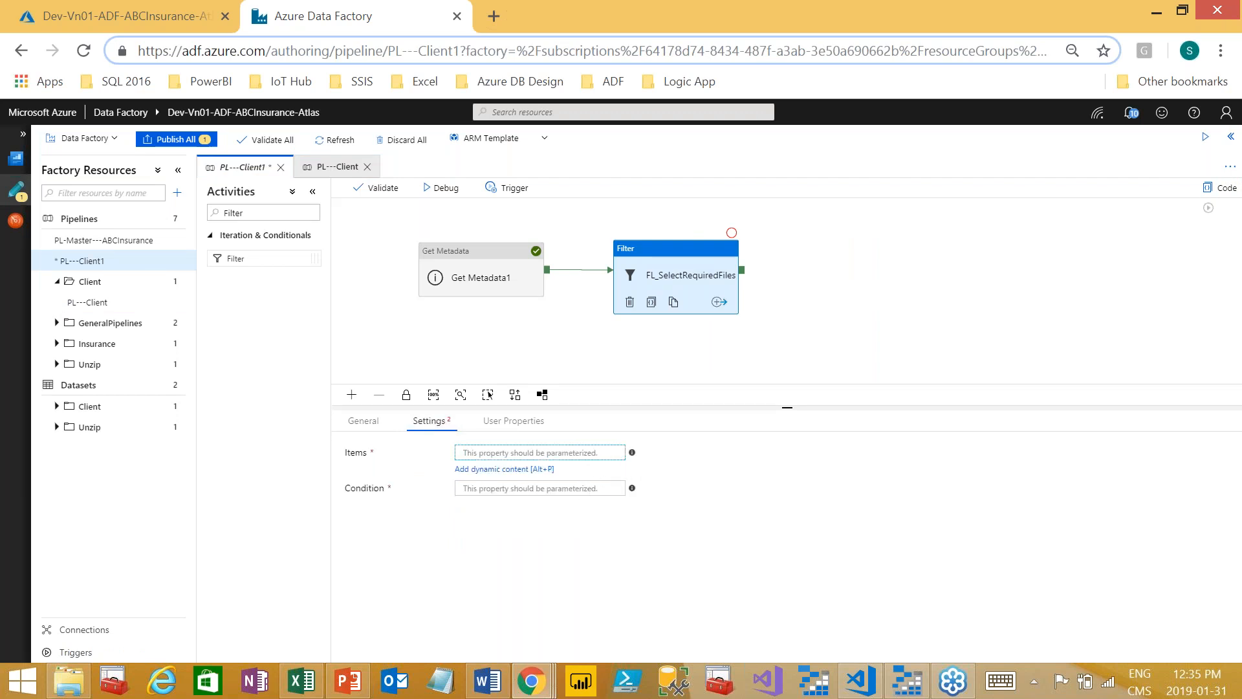
left_click(506, 470)
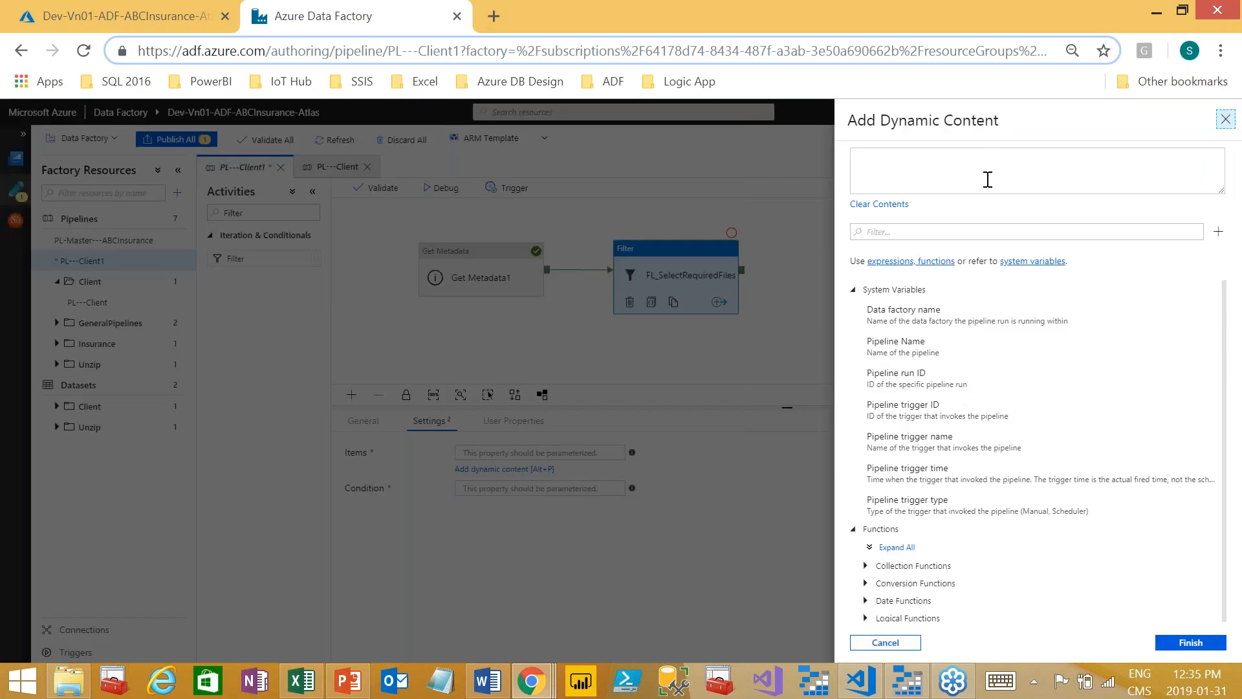
left_click(988, 179)
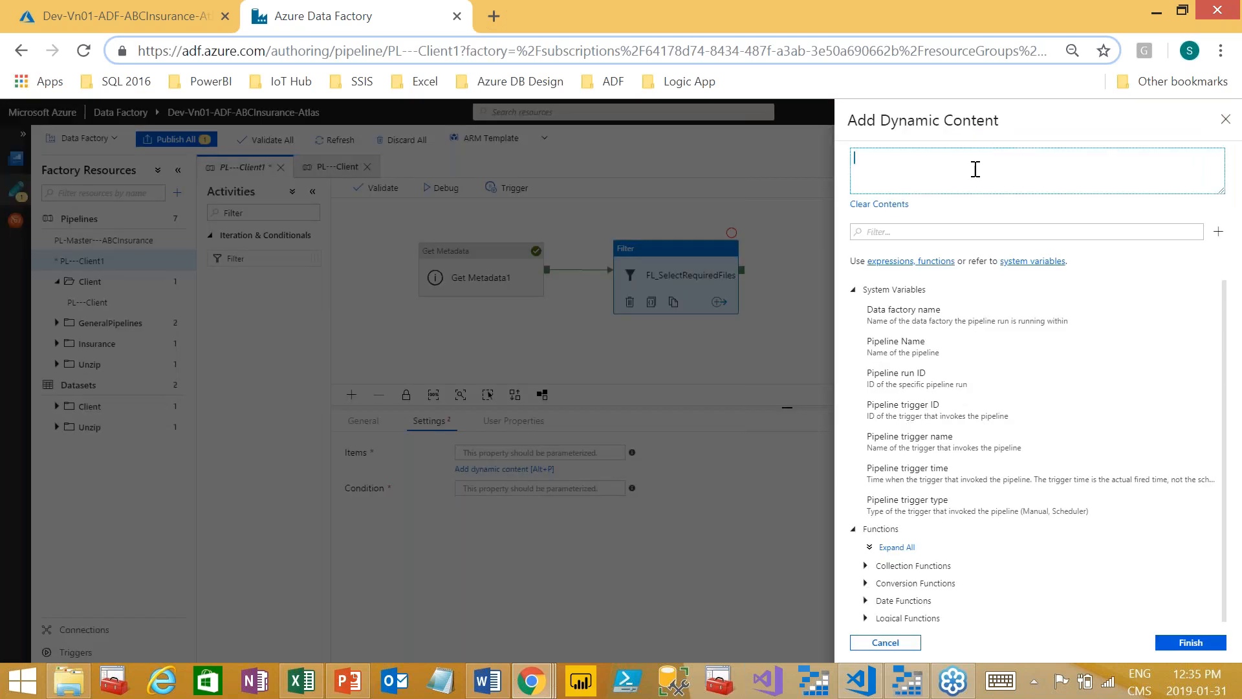
key("ctrl+v")
left_click(1191, 642)
left_click(589, 363)
left_click_drag(630, 268, 649, 264)
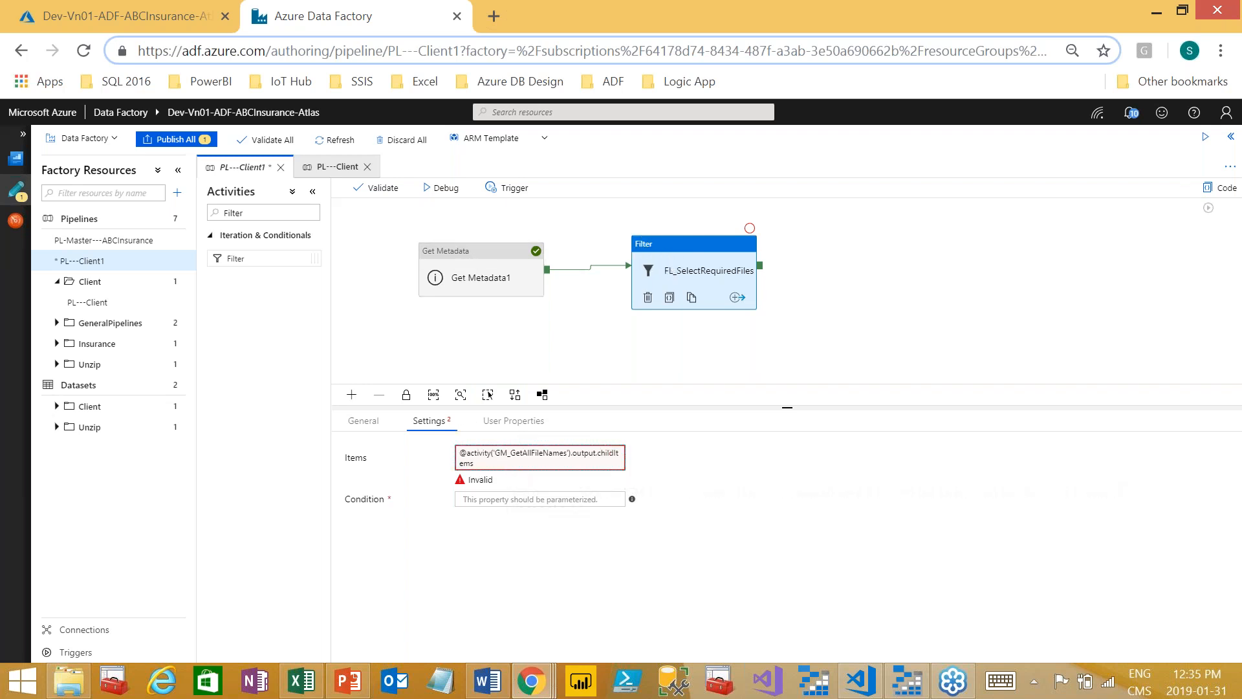
Step: Examine the activity reference, output and childItems parts of the FL_SelectRequiredFiles Items expression without changing it
left_click(510, 460)
left_click_drag(864, 160, 892, 159)
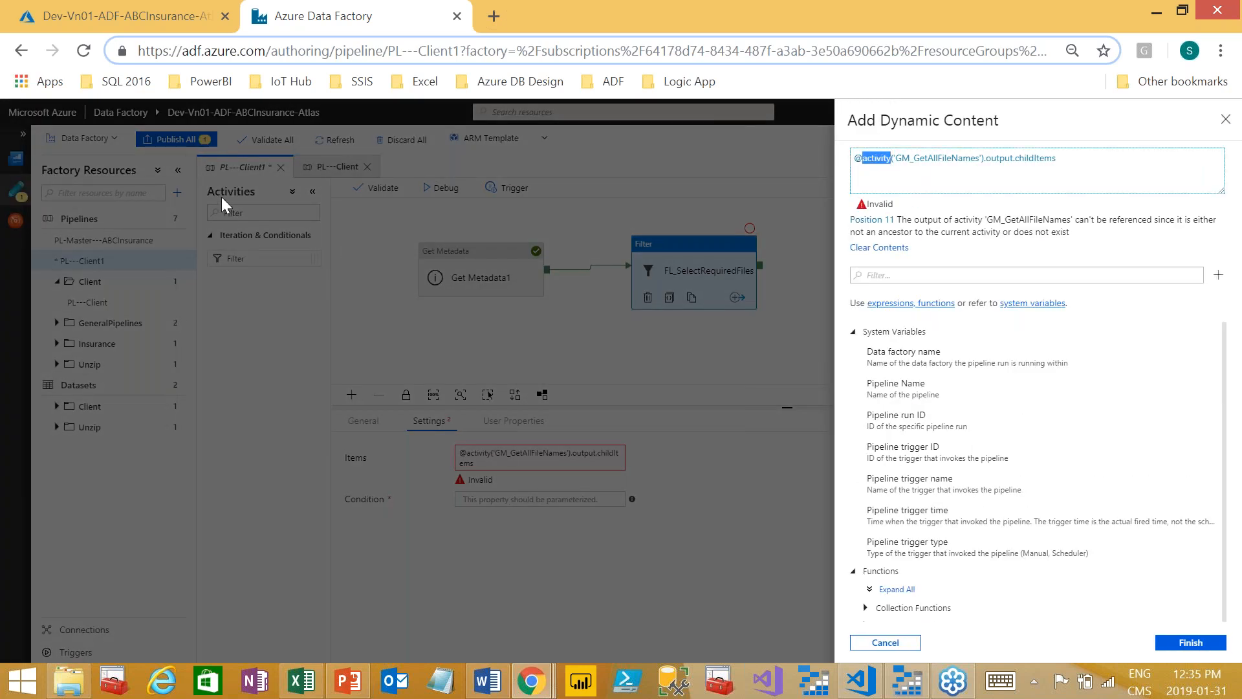
left_click(980, 160)
left_click_drag(981, 160, 851, 160)
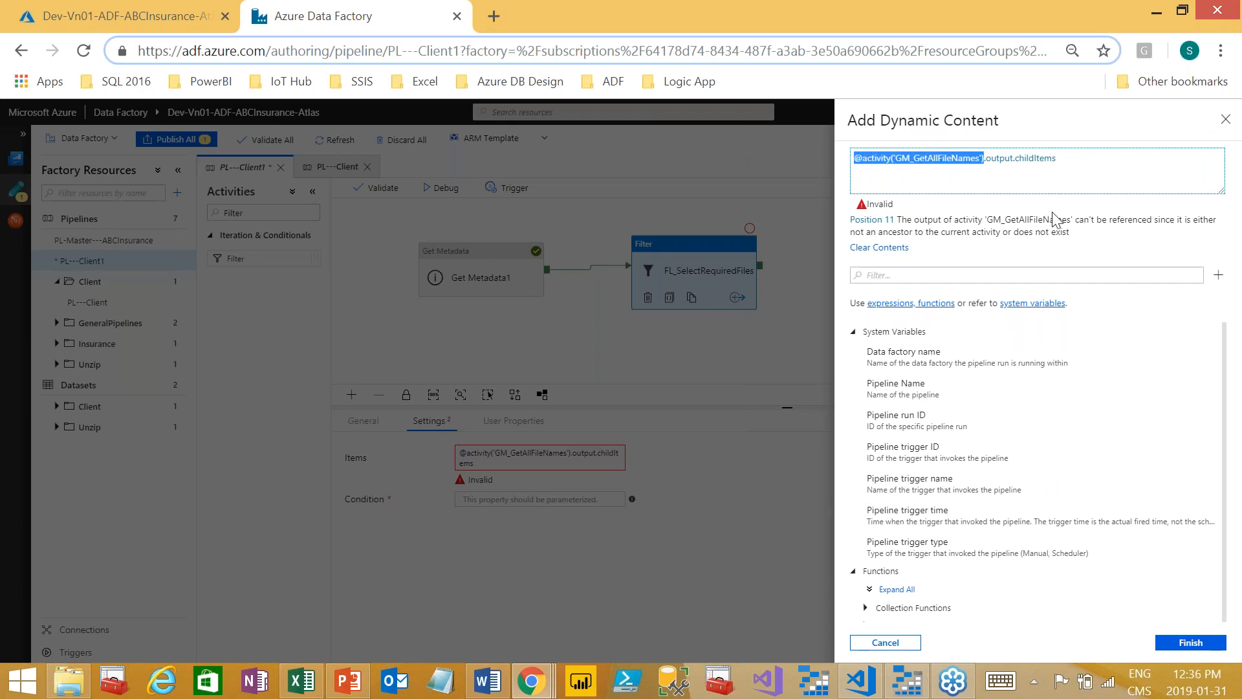
double_click(1000, 159)
double_click(1032, 159)
left_click(885, 642)
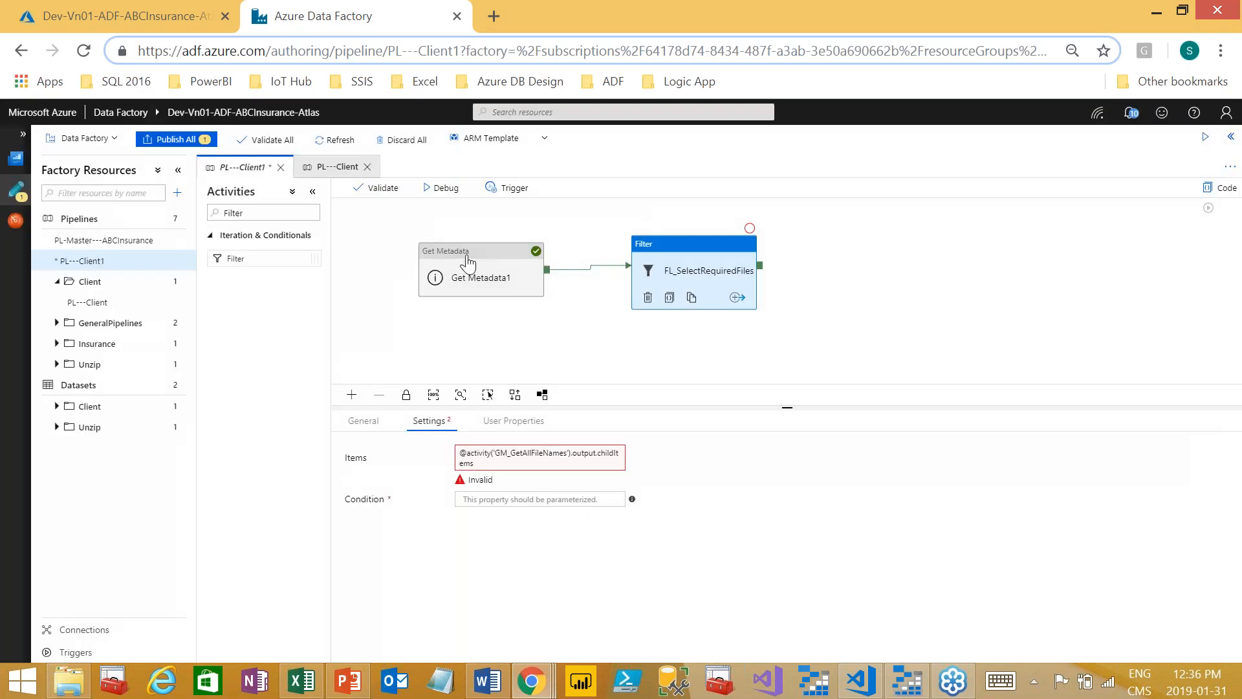
Step: Review the field list in the dataset settings of Get Metadata1 and return to FL_SelectRequiredFiles
left_click(468, 263)
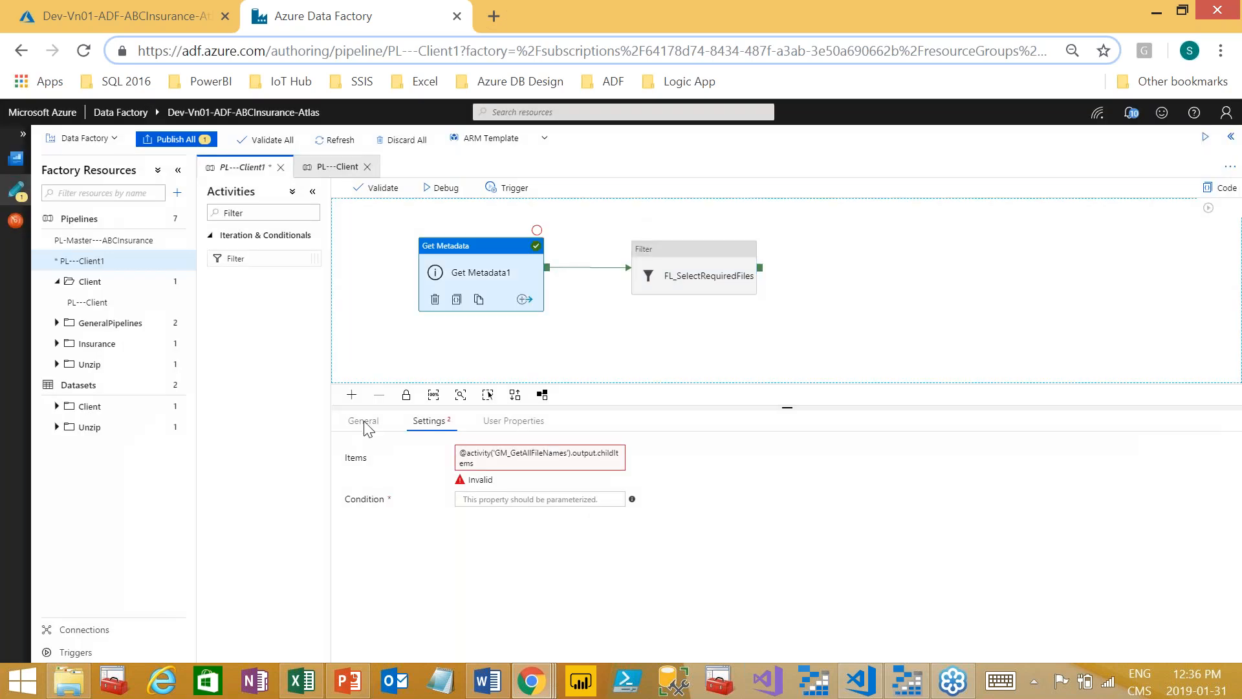
scroll(453, 543, "down", 1)
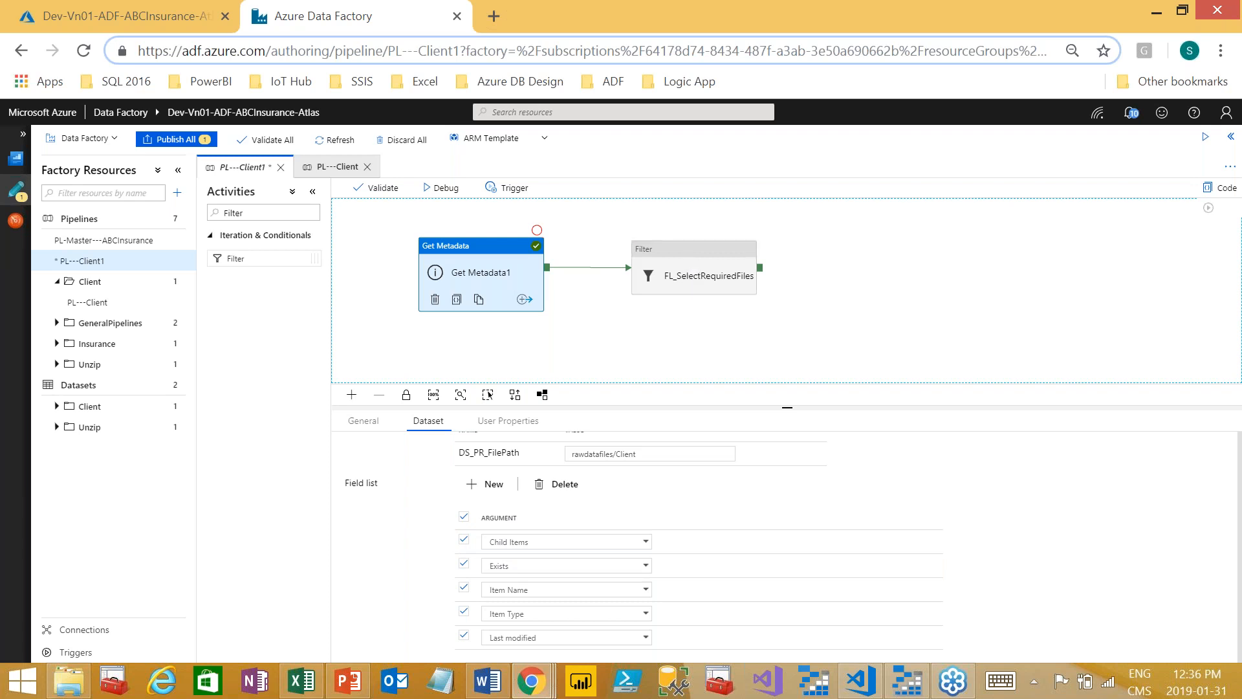
left_click(676, 262)
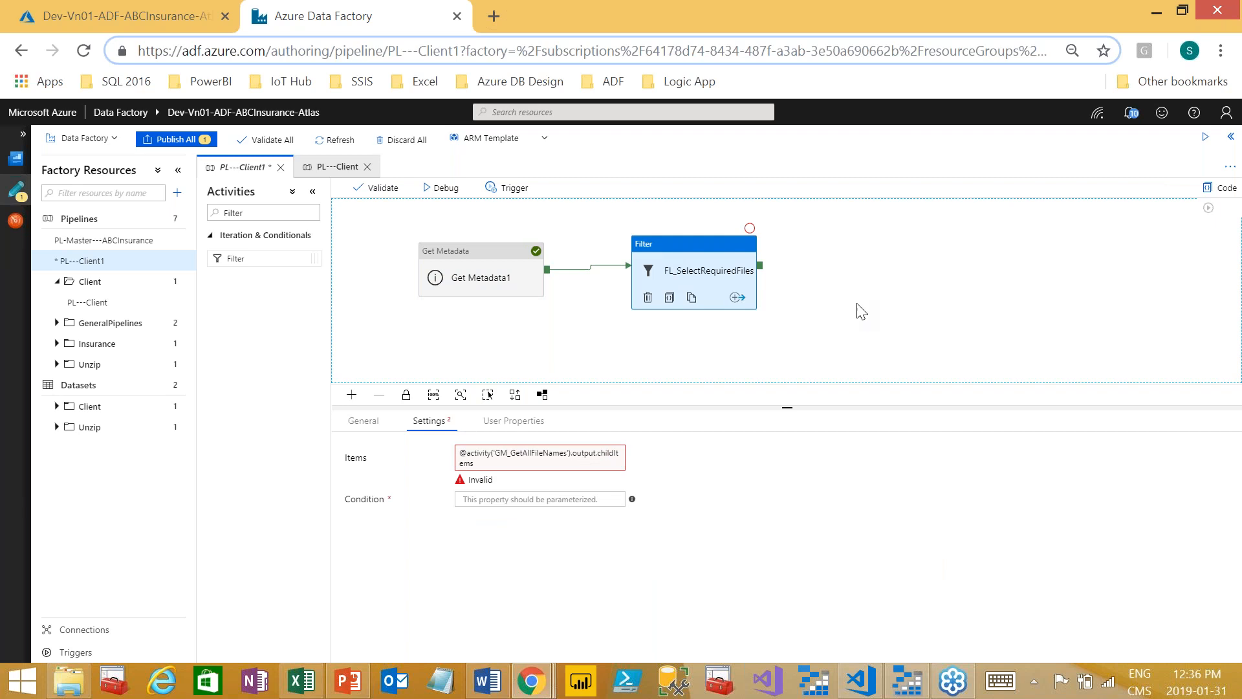
Step: Try to debug PL---Client1 with the Filter activity connected and close the validation output
left_click(410, 211)
left_click(440, 187)
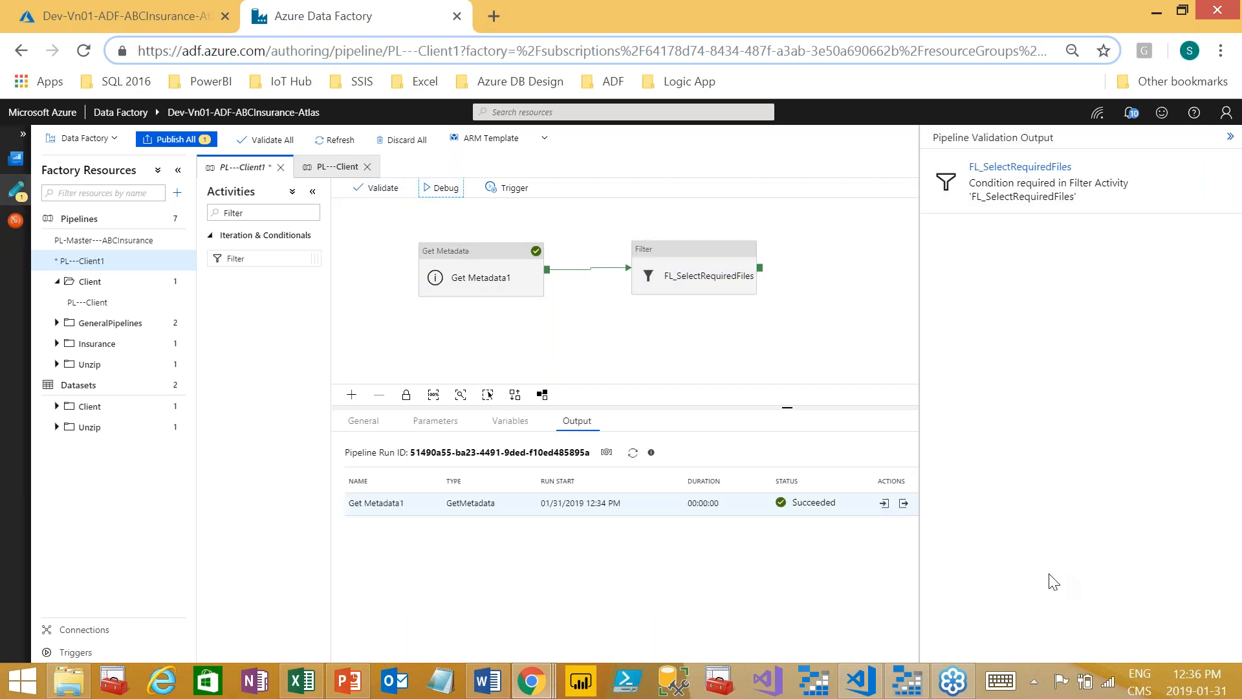
left_click(876, 273)
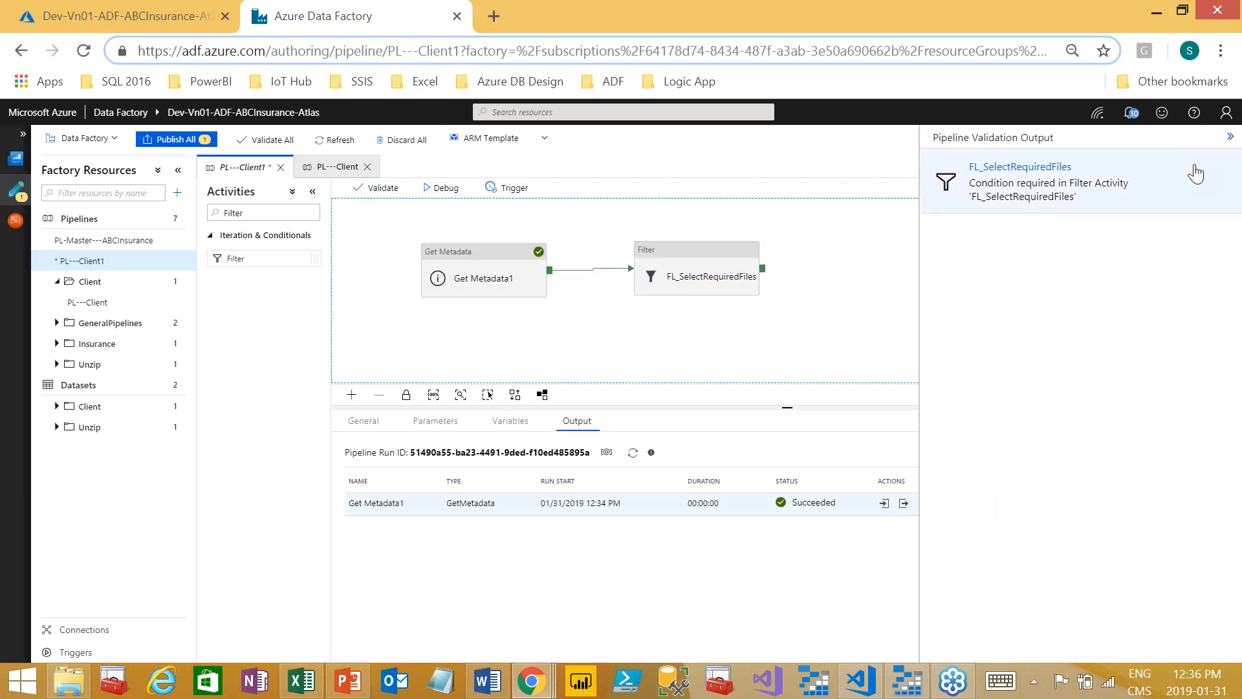
left_click(1231, 138)
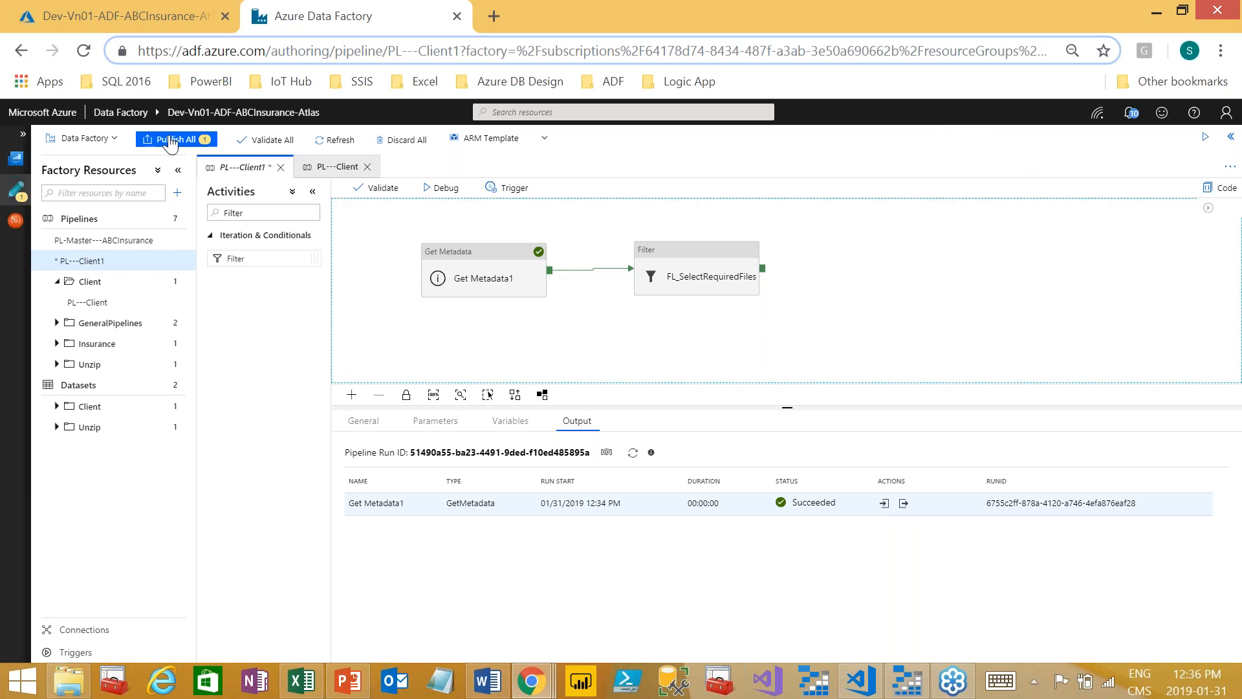
Step: Copy the activity name GM_GetAllFileNames from the Items expression of FL_SelectRequiredFiles in PL---Client1
left_click(704, 244)
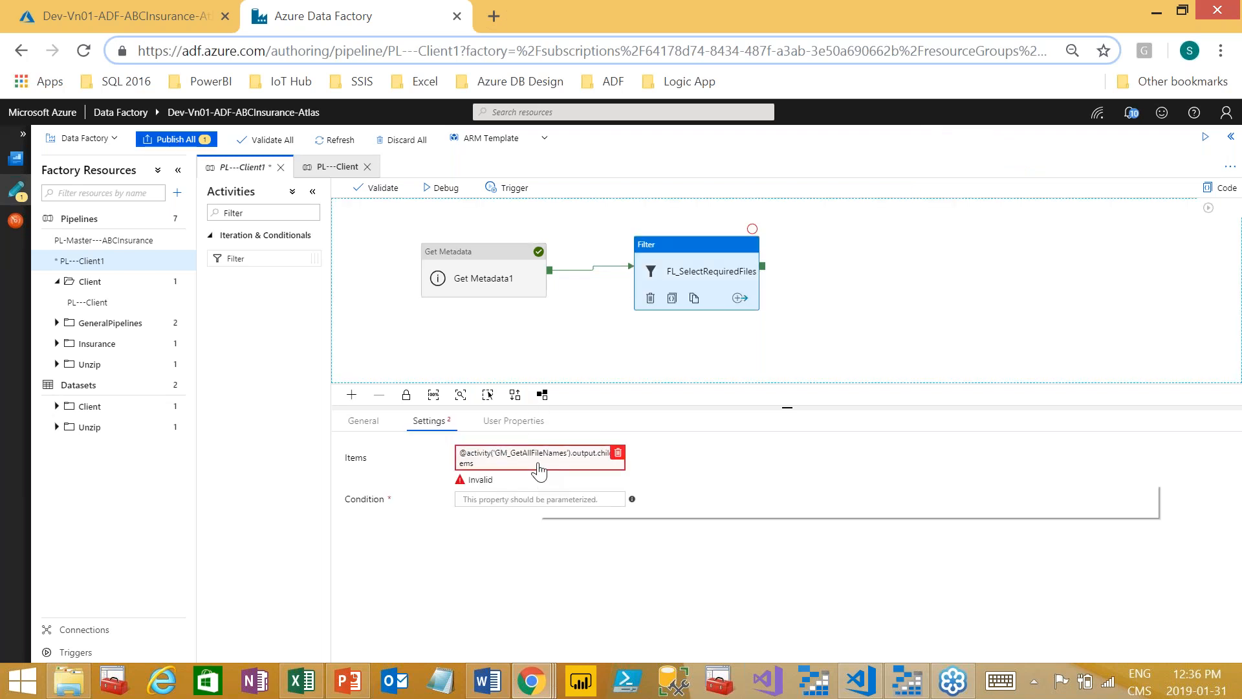
mouse_move(538, 474)
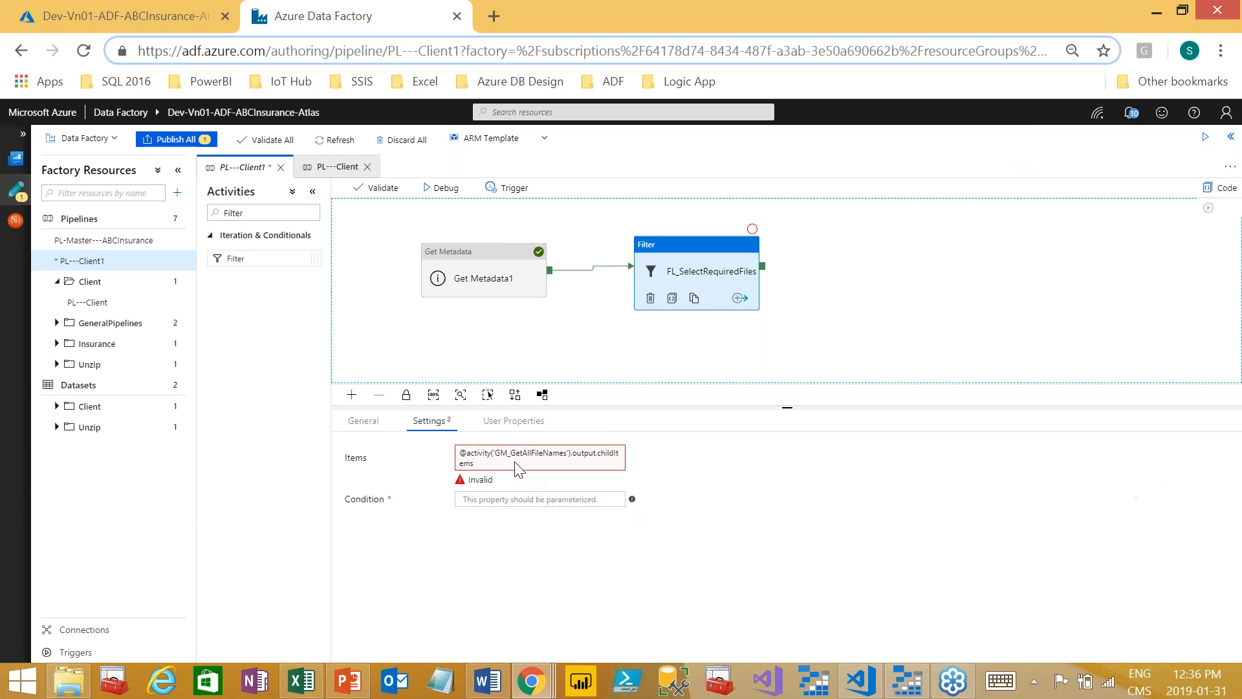
left_click(541, 457)
left_click(979, 160)
left_click_drag(981, 159, 903, 150)
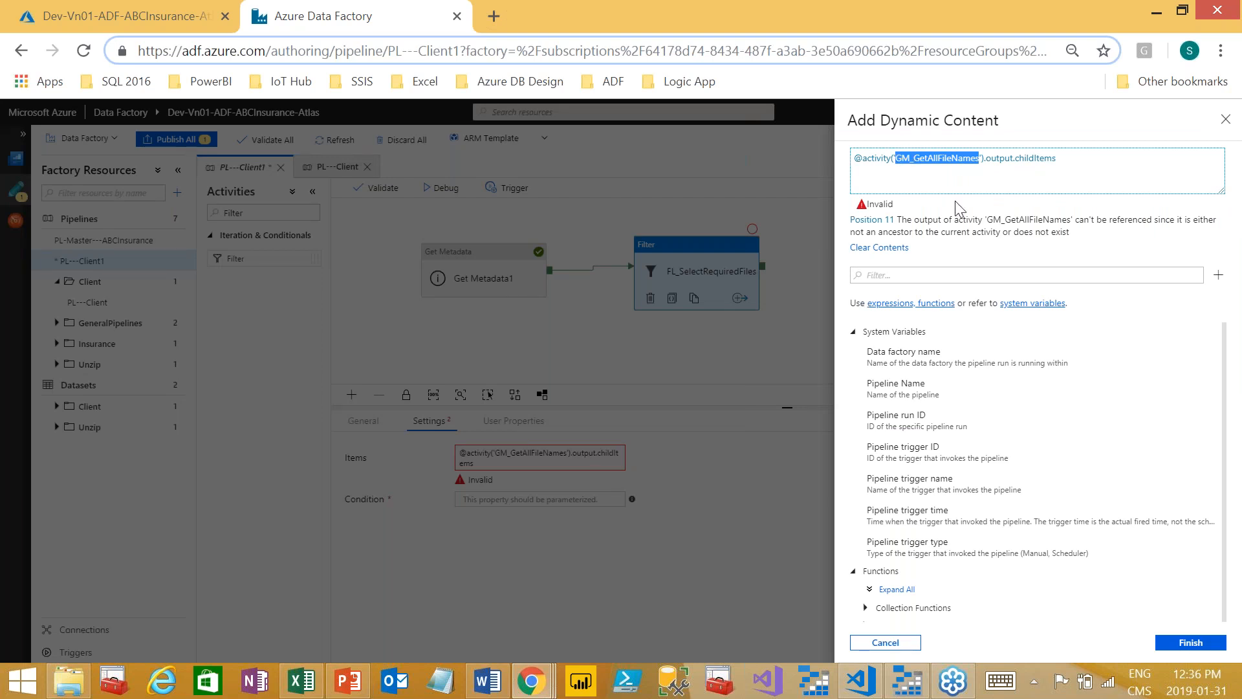
left_click(1188, 639)
Step: Rename the Get Metadata1 activity as GM_GetAllFileNames and recheck the Items setting of FL_SelectRequiredFiles
left_click(484, 277)
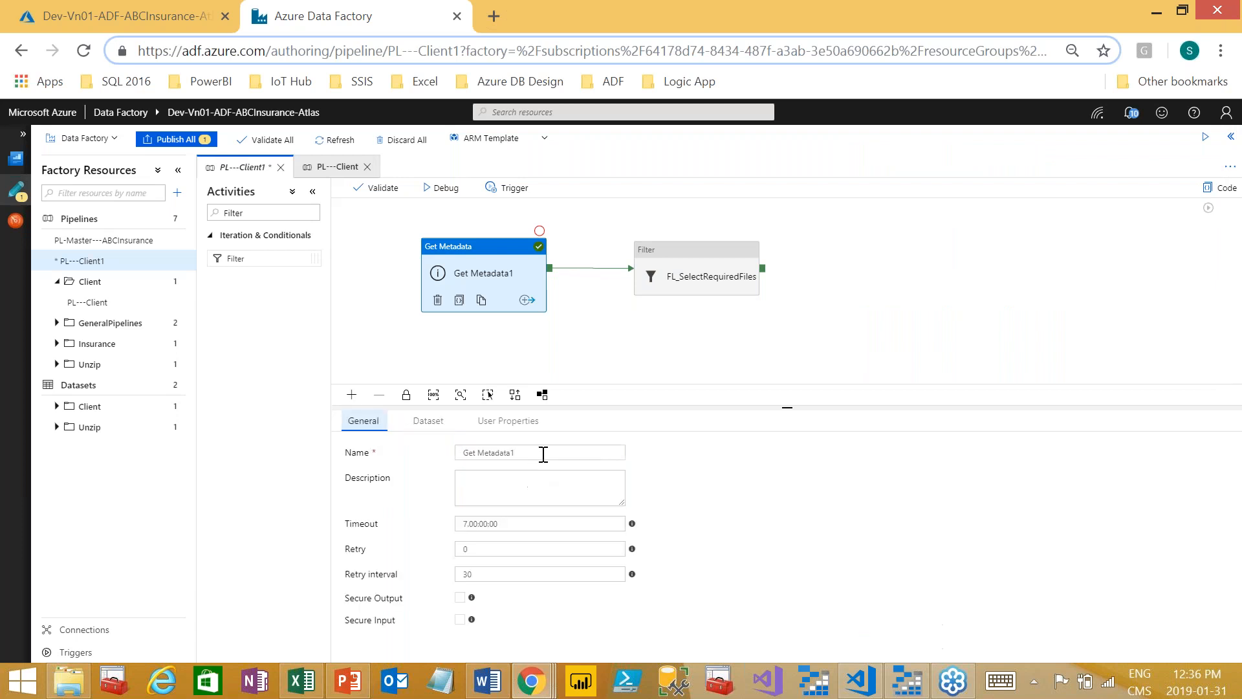
triple_click(458, 451)
type("GM_GetAllFileNames")
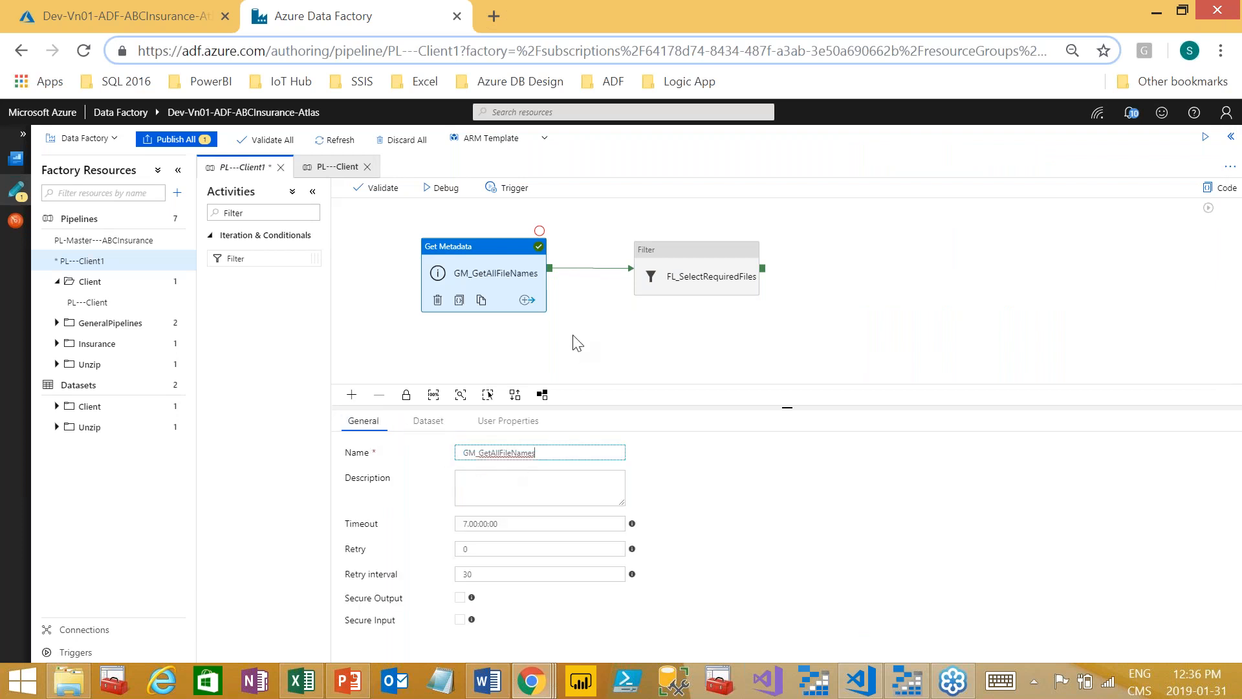
left_click(580, 334)
left_click(679, 259)
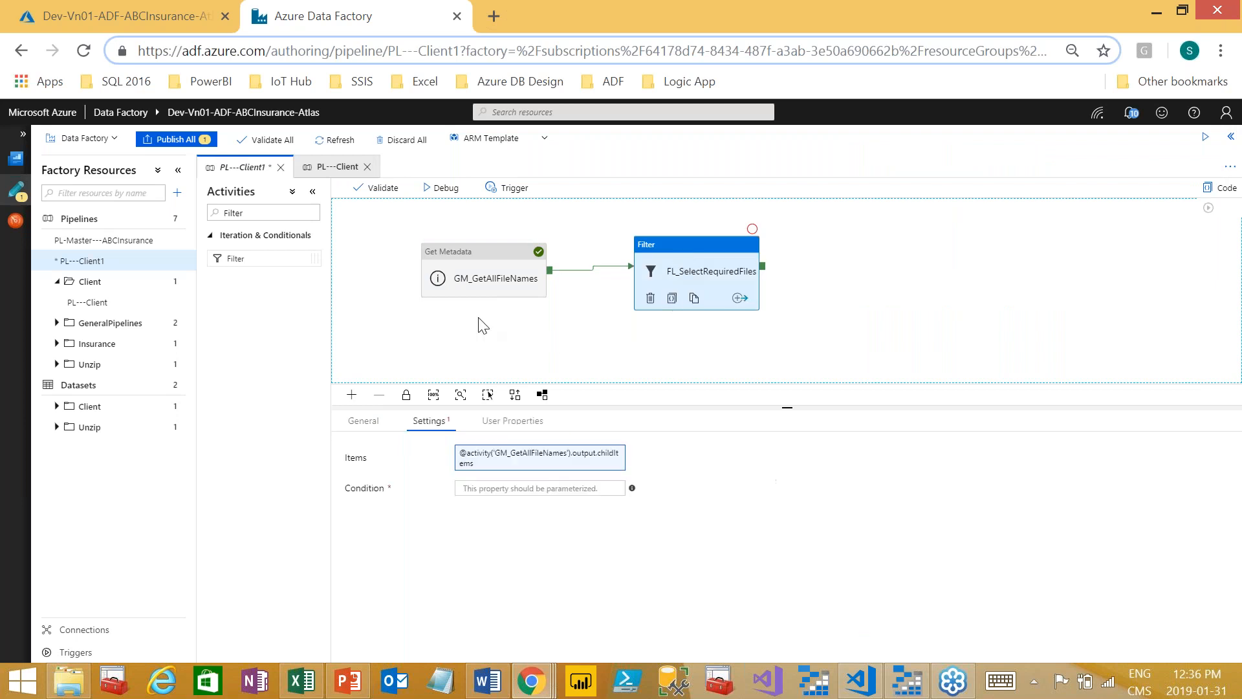
Step: Try to debug PL---Client1 and publish all changes with the Get Metadata activity renamed
left_click(442, 188)
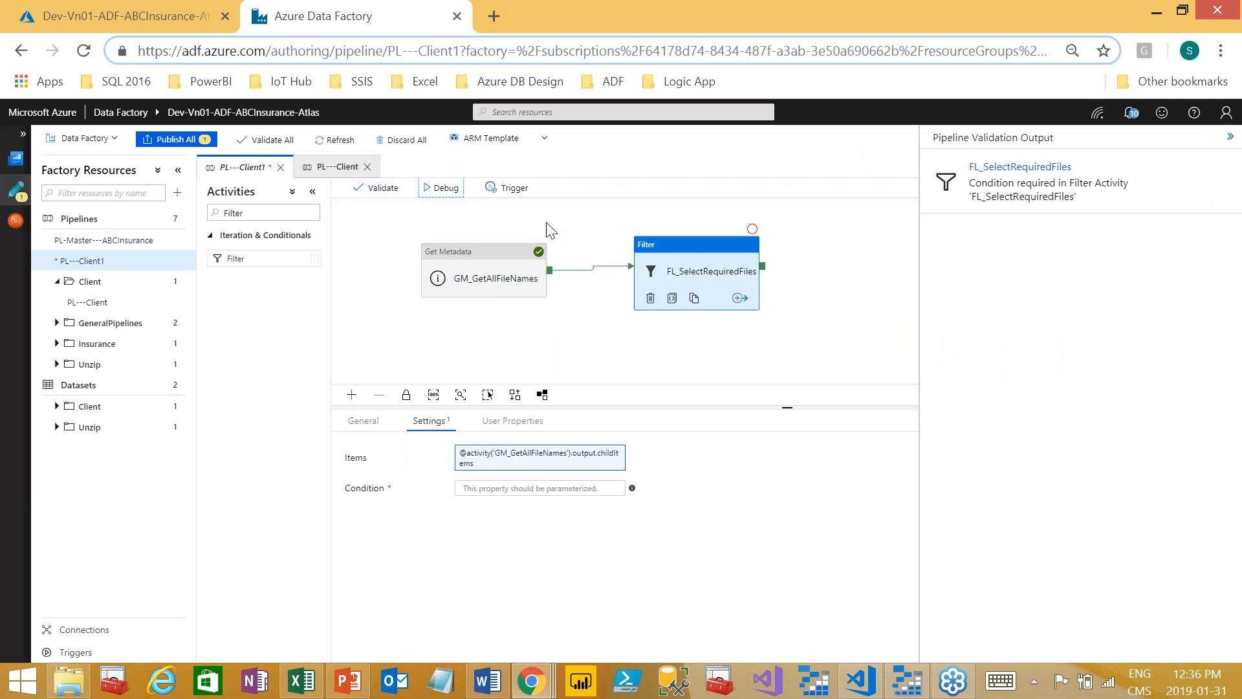
left_click(1229, 137)
left_click(495, 189)
left_click(235, 167)
left_click(162, 141)
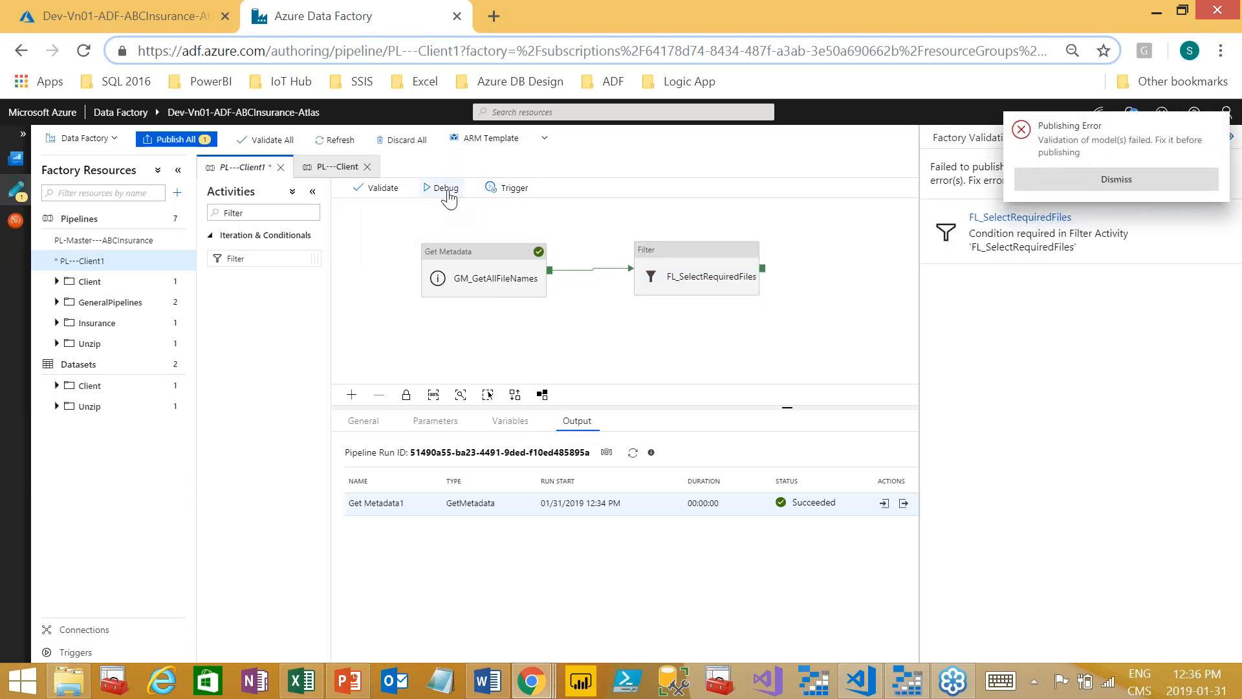
left_click(1041, 191)
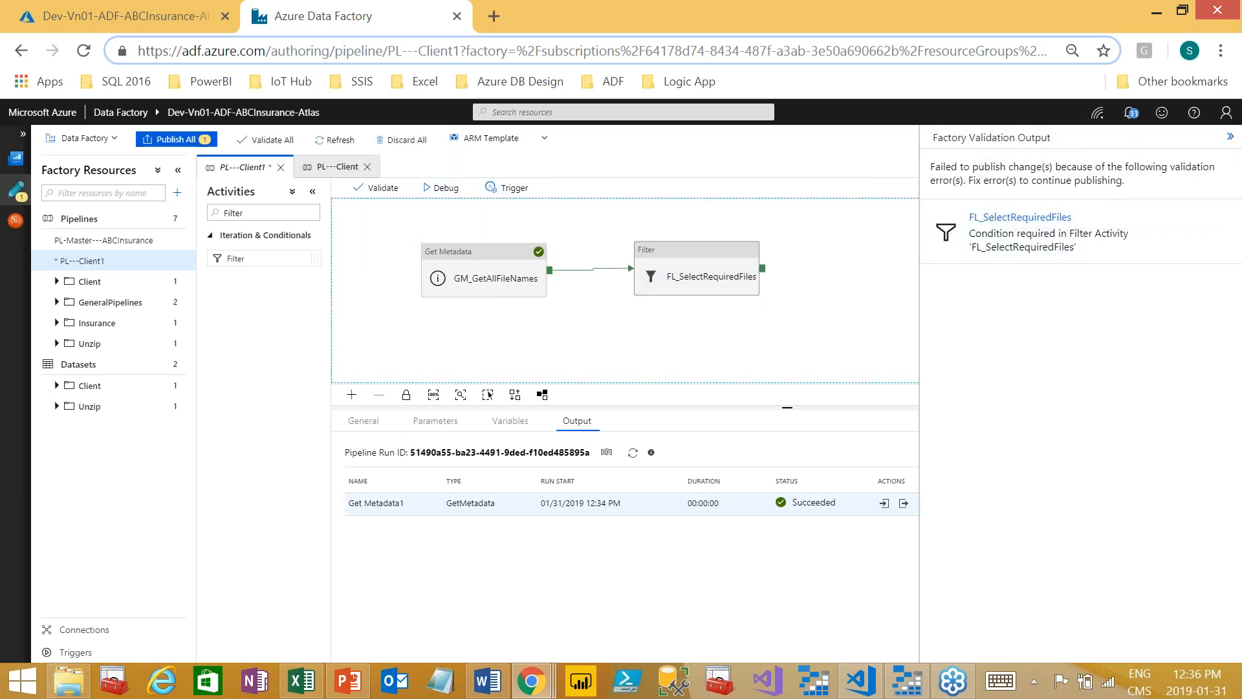
Step: Reopen the Items expression of FL_SelectRequiredFiles for checking and cancel without changes
left_click(696, 275)
left_click(544, 460)
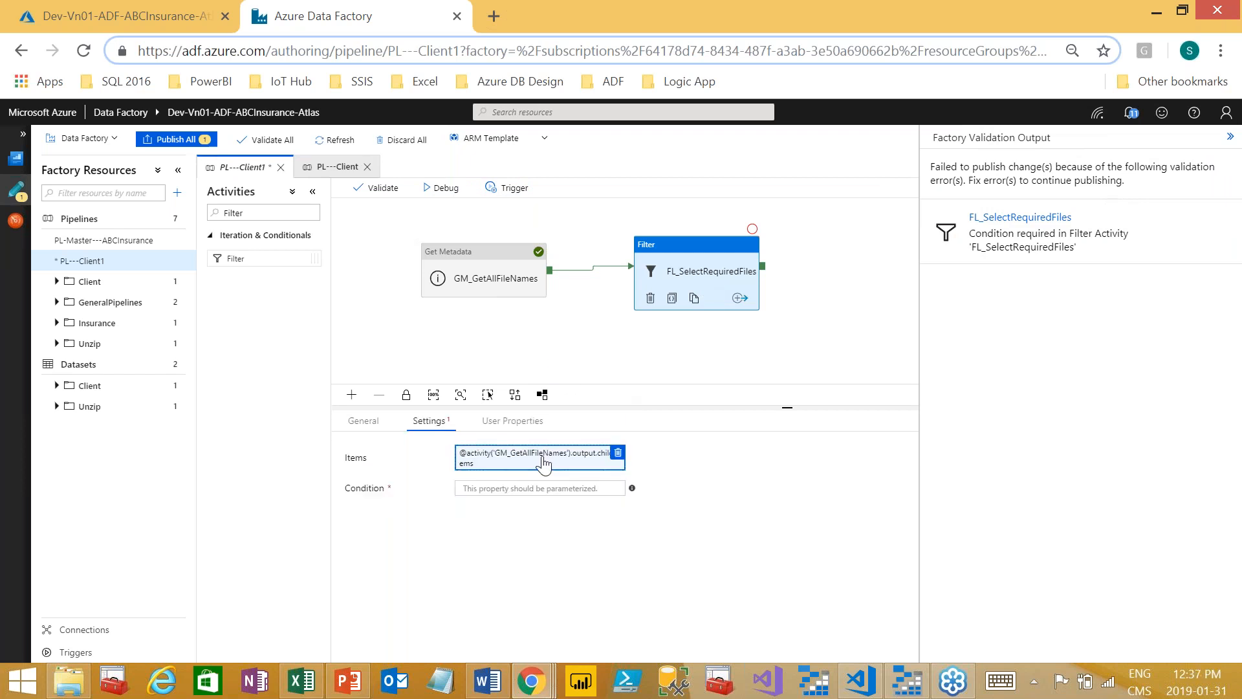
left_click(542, 456)
left_click(562, 643)
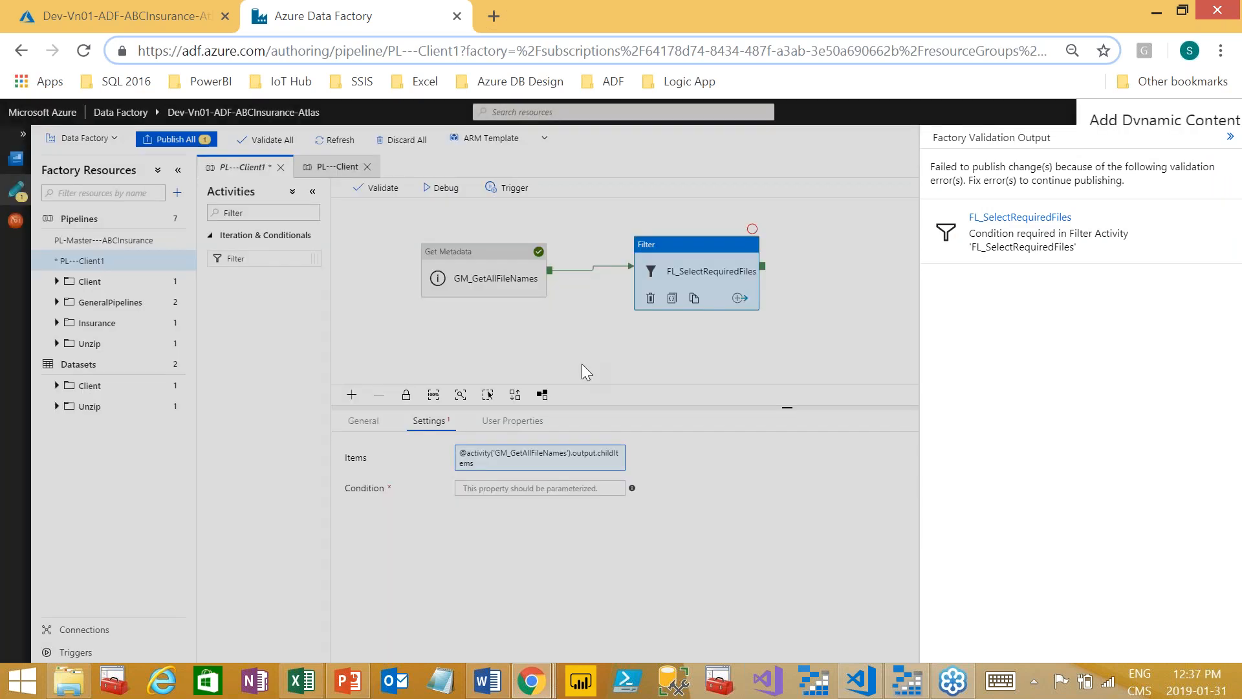
Step: Retry debugging PL---Client1 and open the activity flagged in the validation output
left_click(570, 309)
left_click(452, 195)
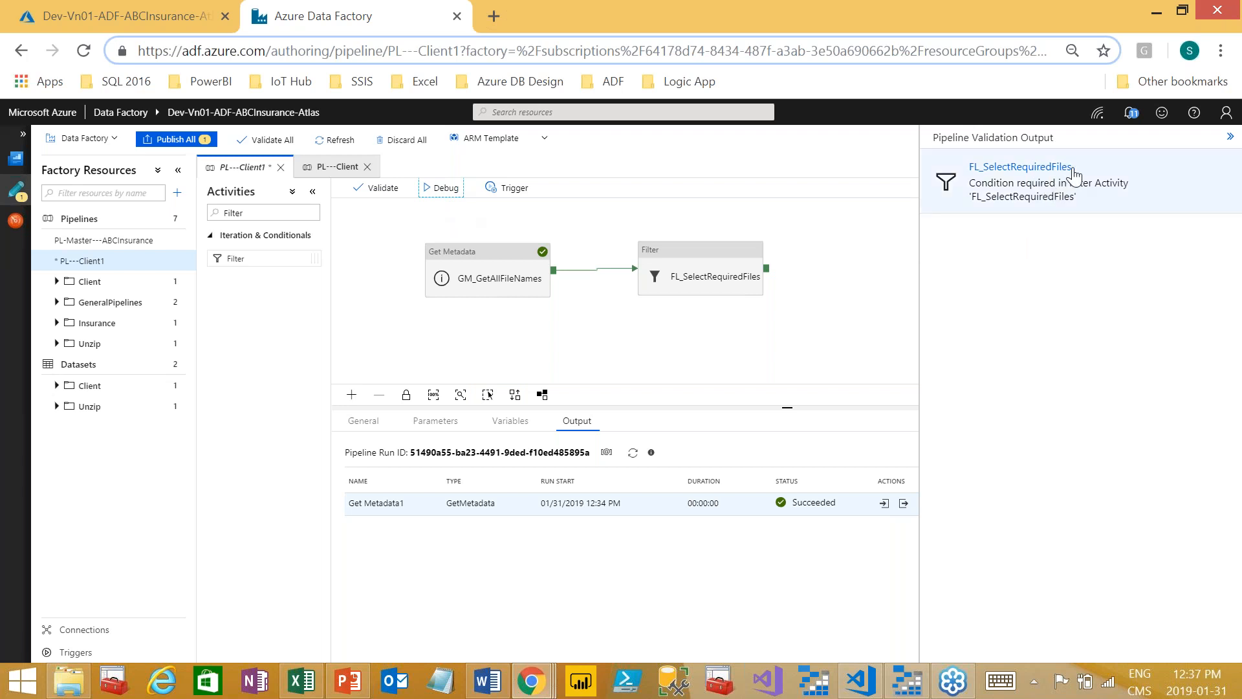
left_click(1011, 194)
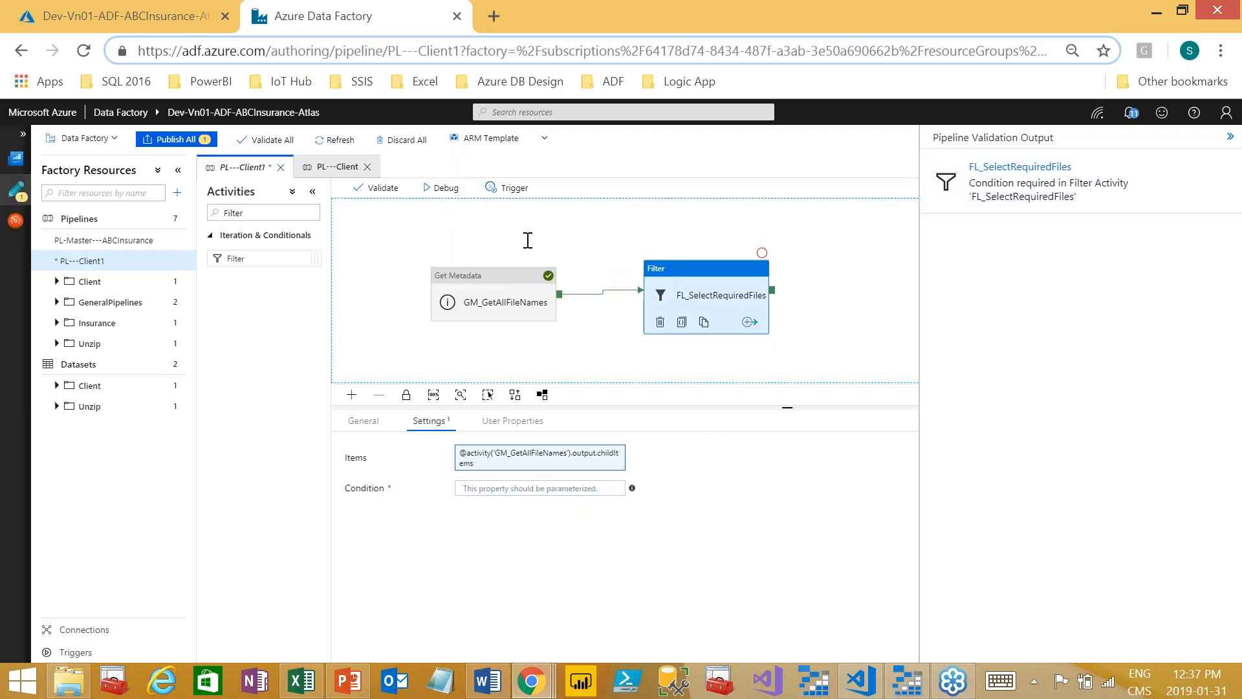
left_click(327, 166)
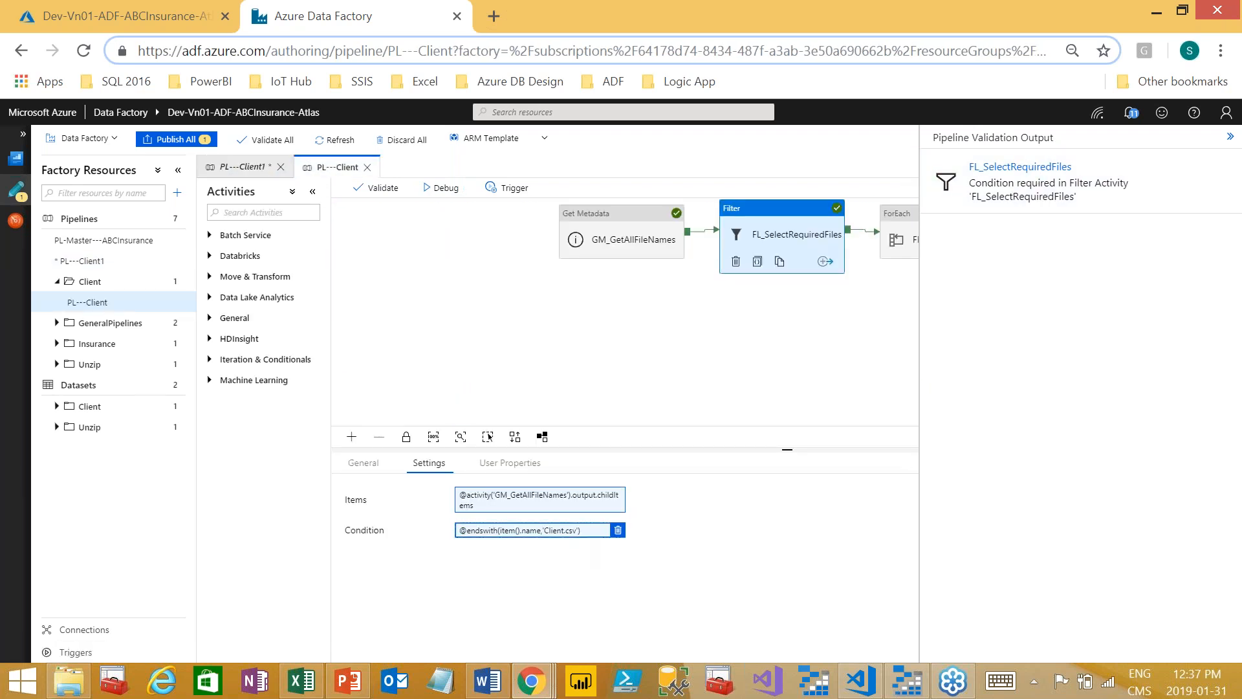
left_click(577, 529)
key("ctrl+c")
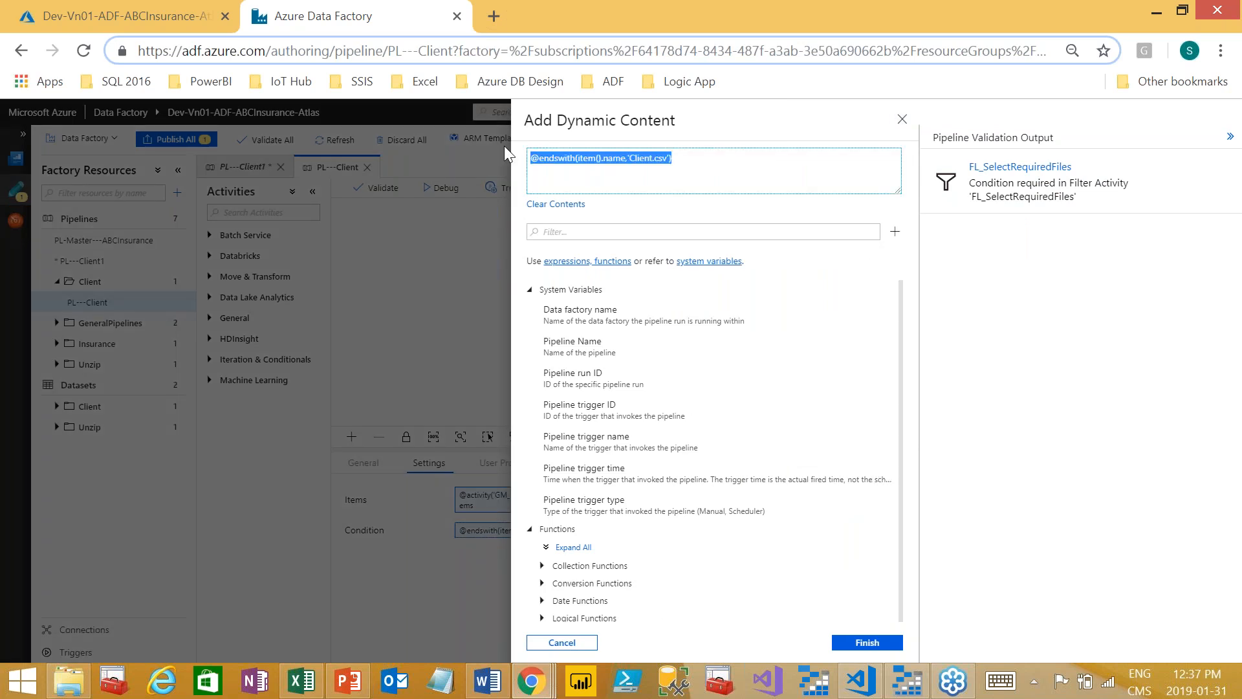
left_click(860, 641)
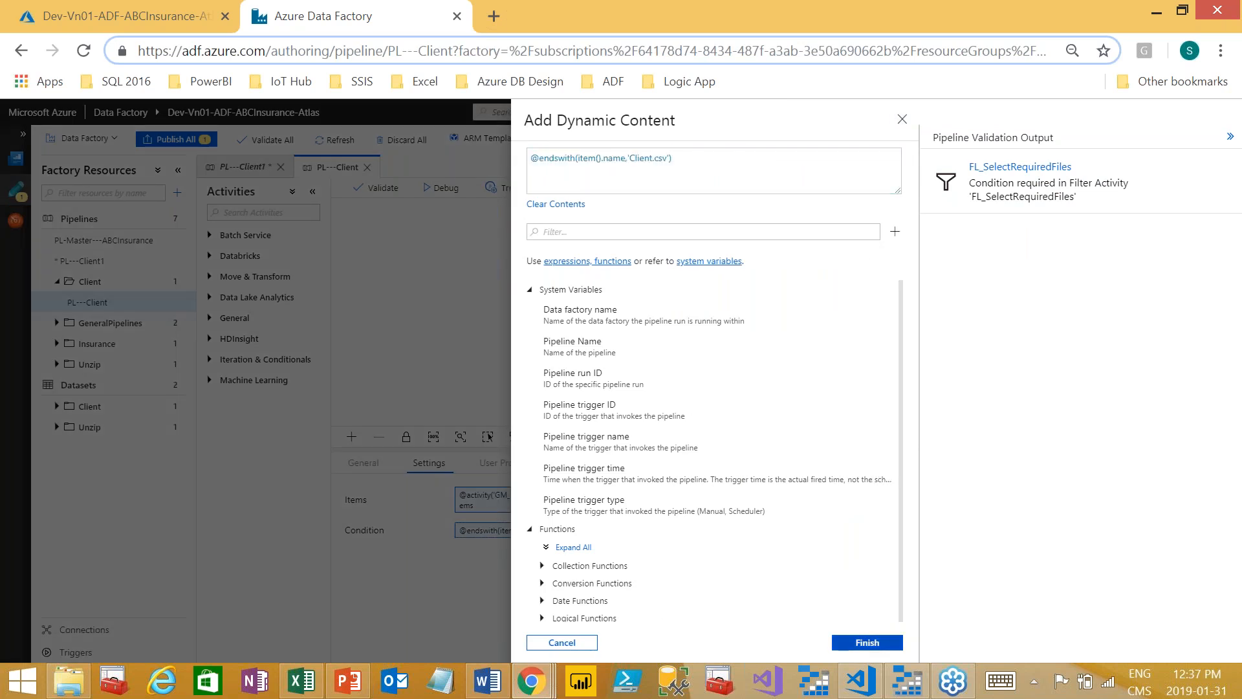
left_click(278, 172)
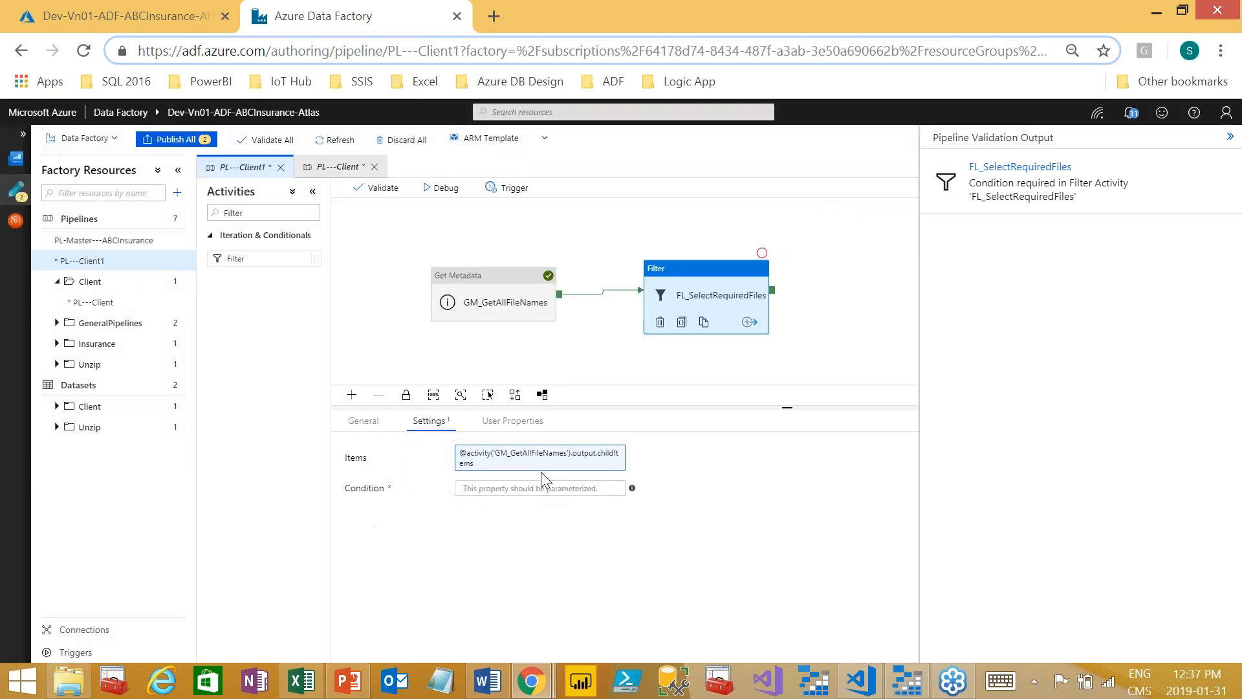
left_click(539, 492)
key("ctrl+v")
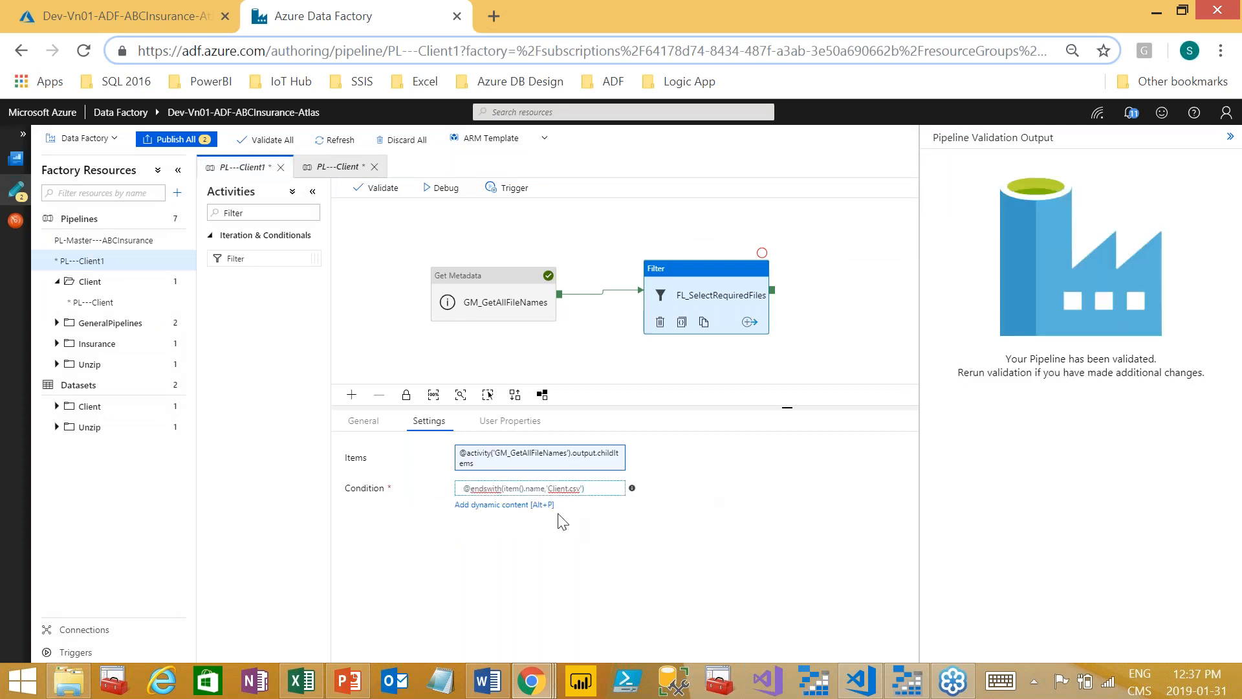
Step: Start a debug run of PL---Client1 with the parameter rawdatafiles/Client and move FL_SelectRequiredFiles closer to GM_GetAllFileNames
left_click(441, 187)
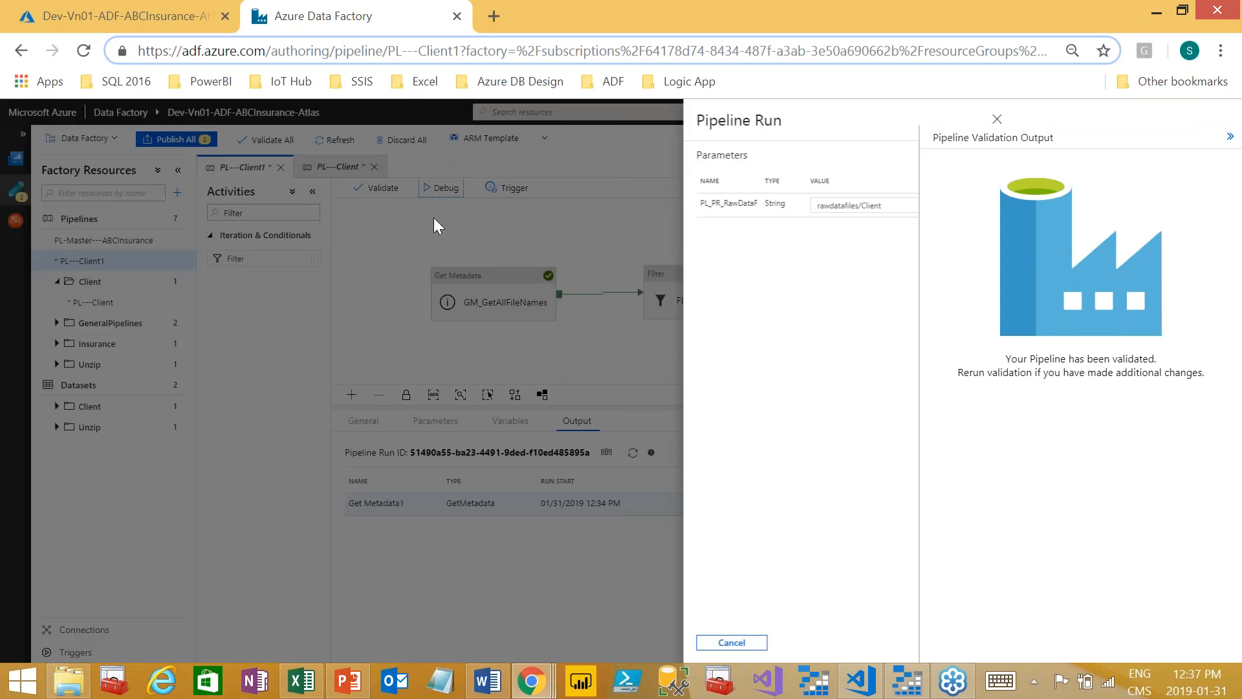
left_click(868, 644)
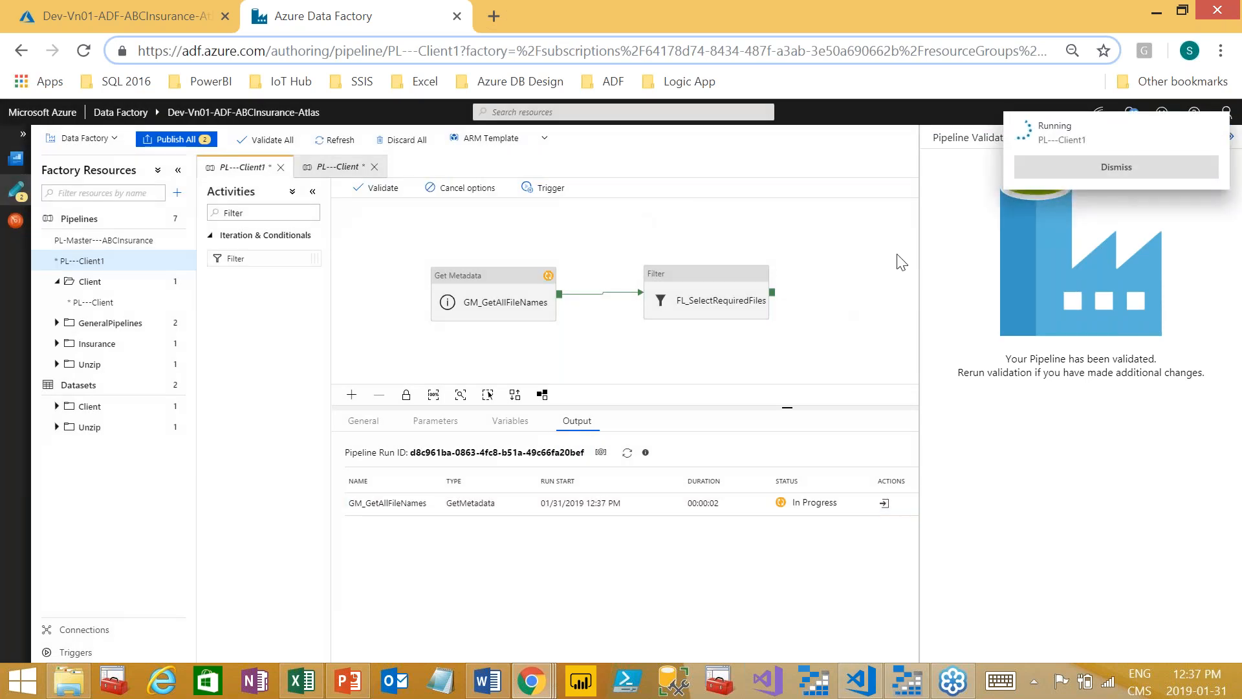
left_click_drag(716, 296, 671, 288)
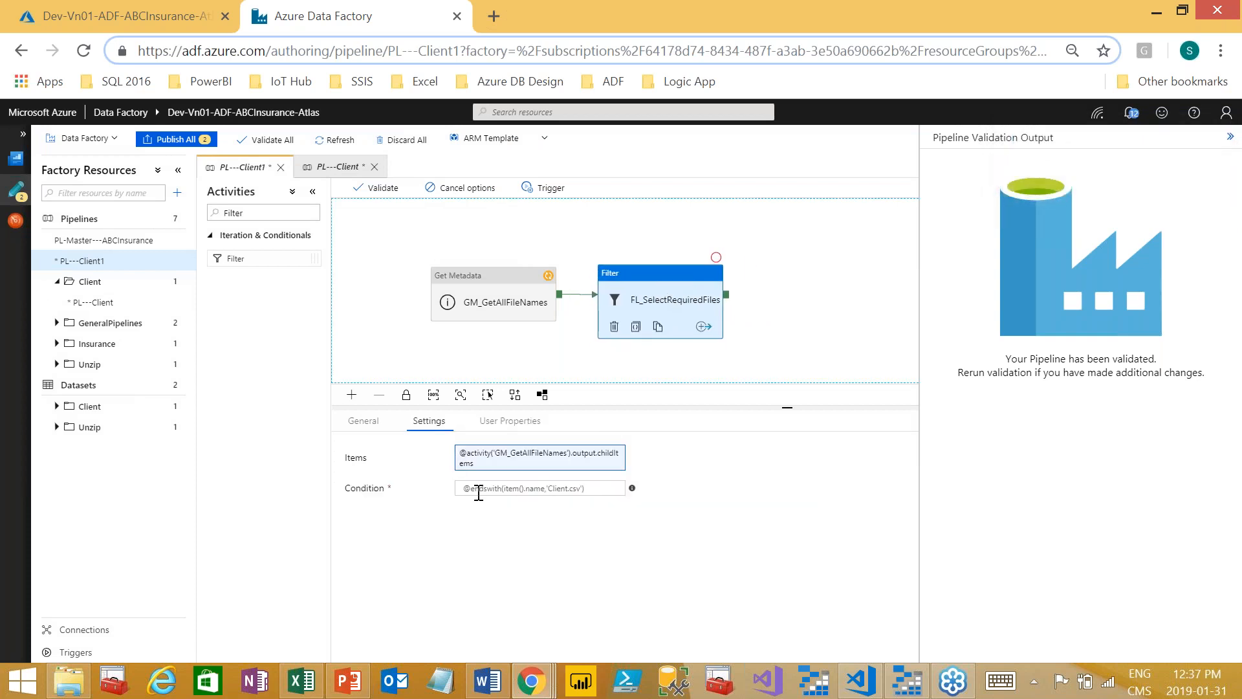
Step: Compare the Client.csv ending in the filter Condition with the file names in rawdatafiles > Client in Azure Storage Explorer
left_click(524, 490)
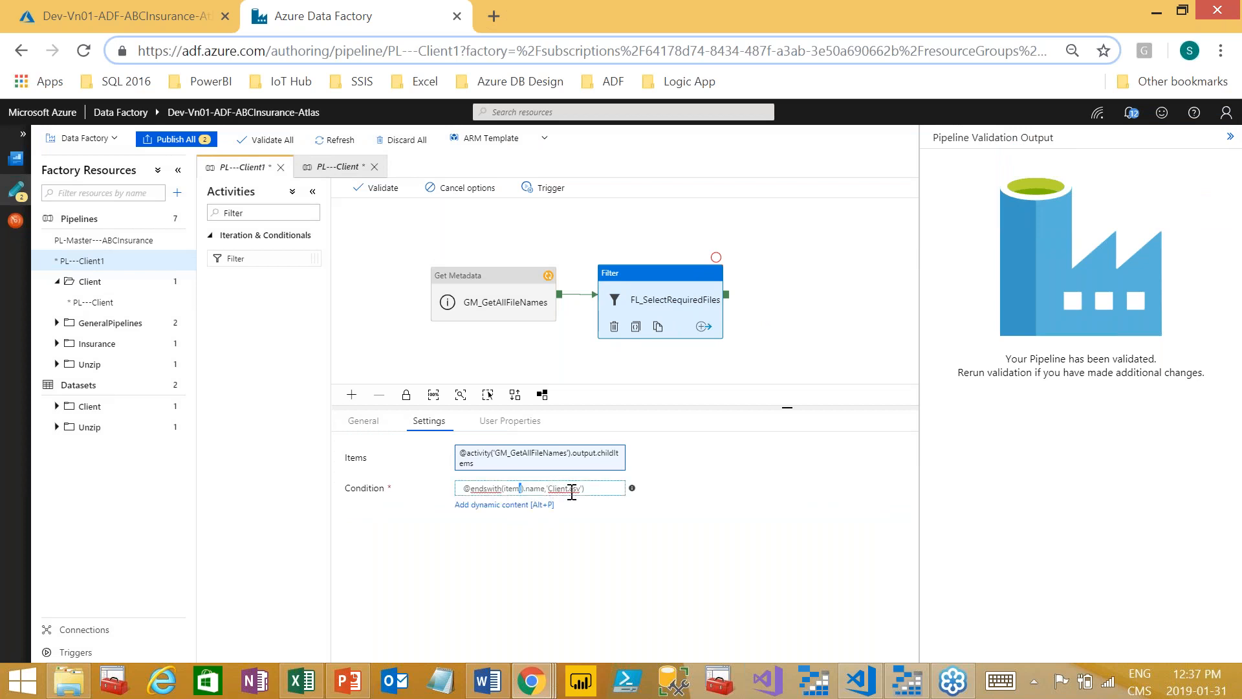
left_click(576, 490, "shift")
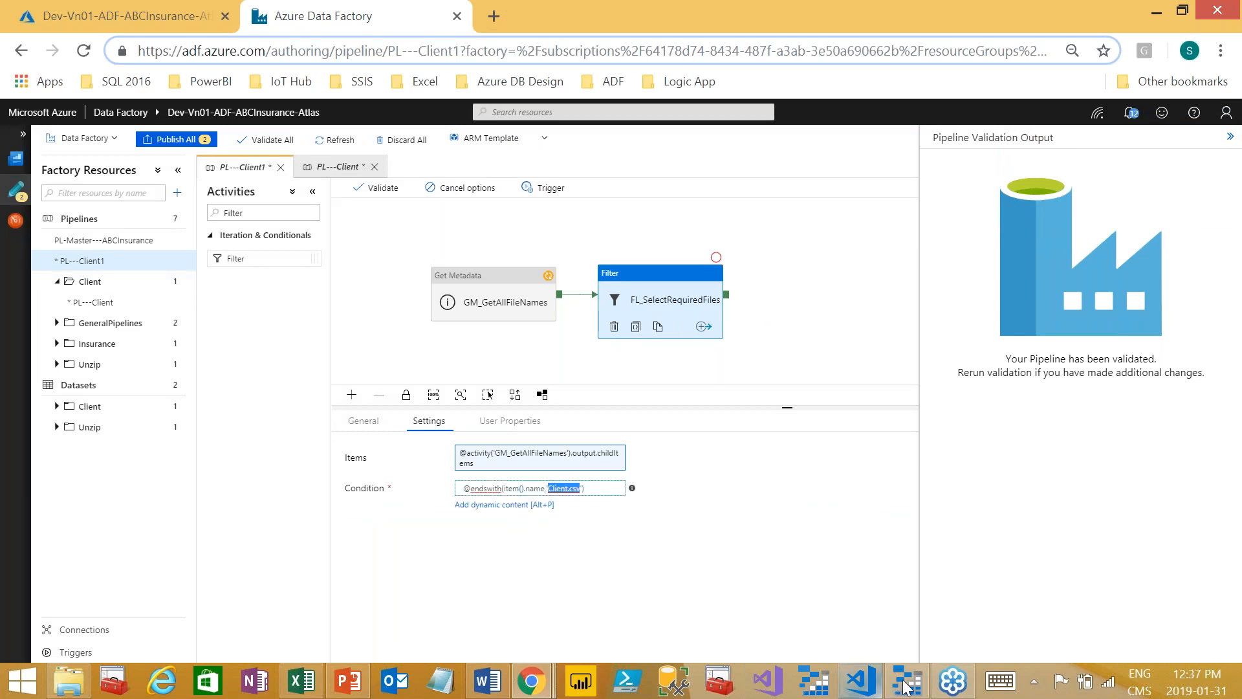
left_click(913, 679)
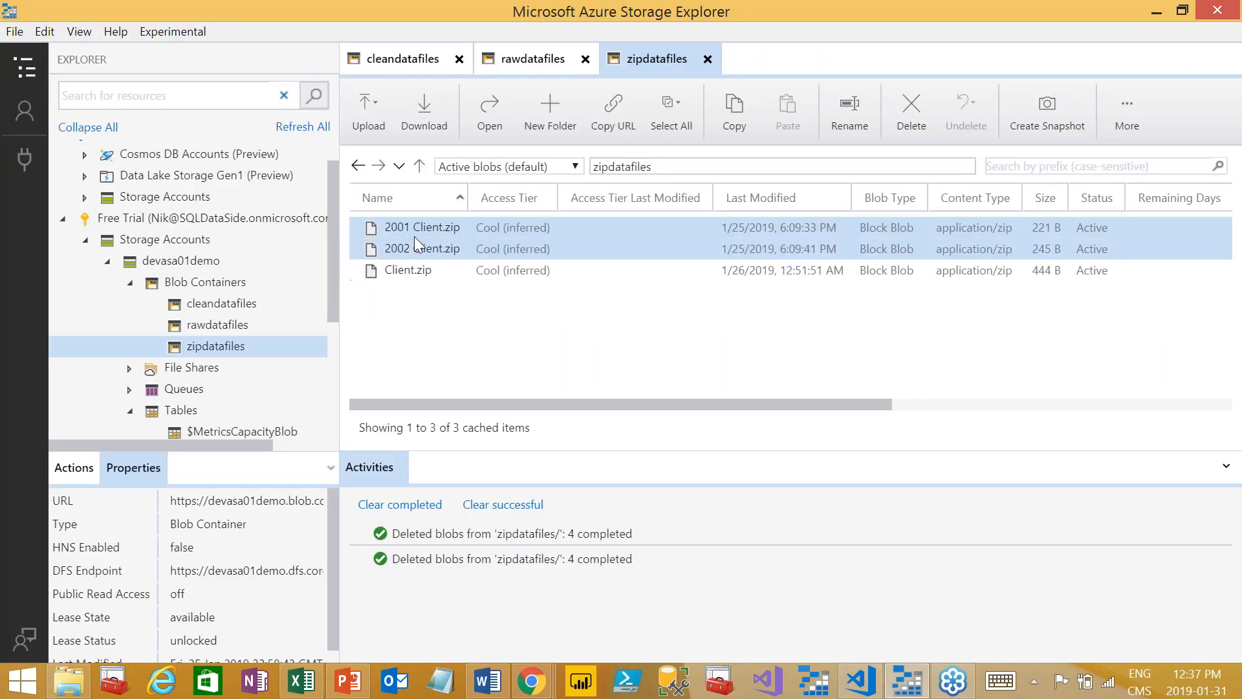
left_click(226, 324)
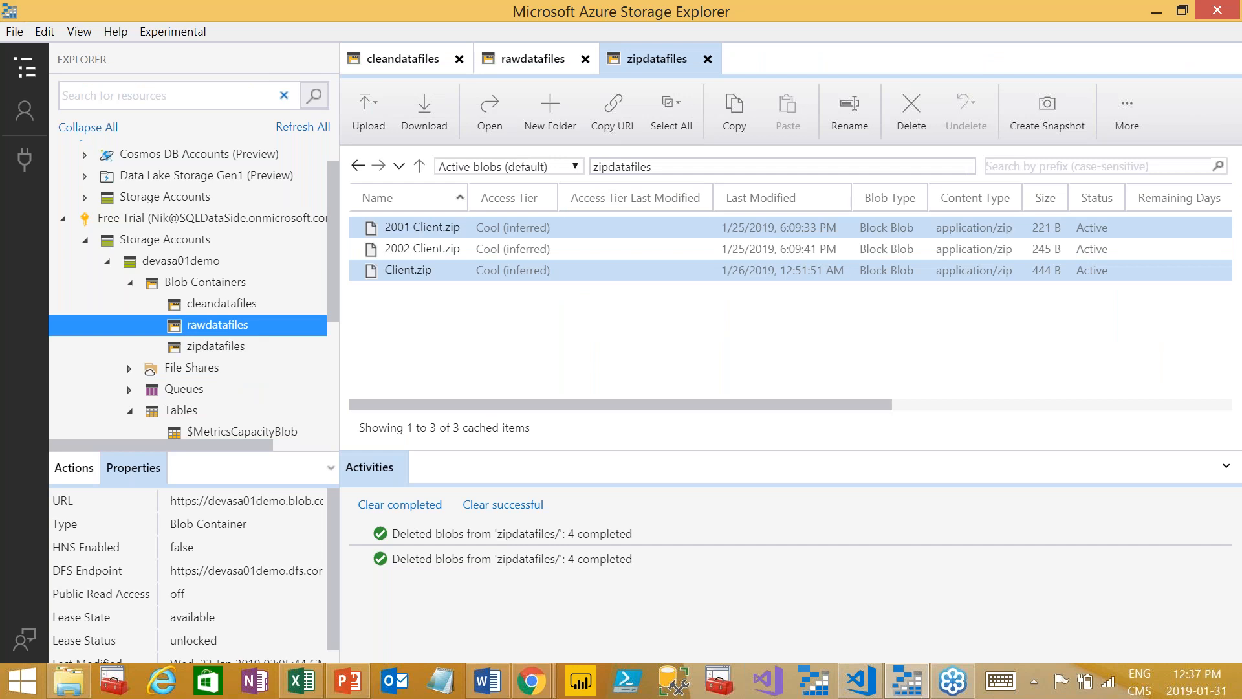
left_click(421, 249, "shift")
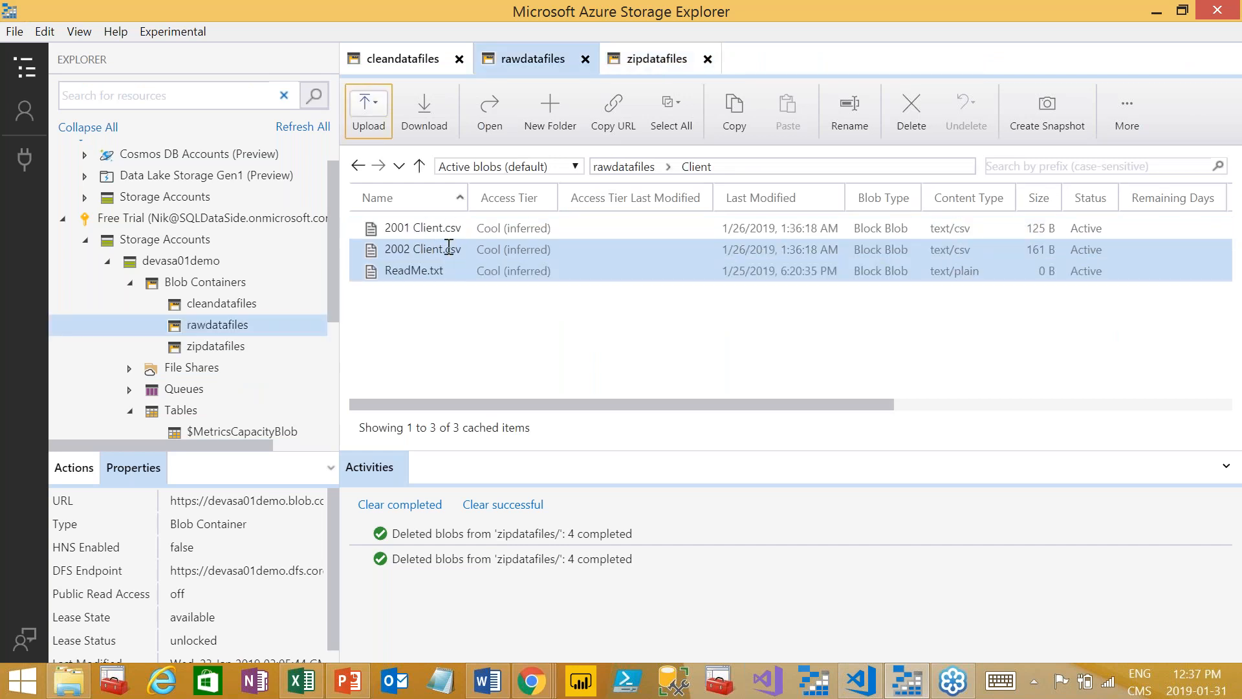
Step: Switch back to Azure Data Factory and review the input of FL_SelectRequiredFiles in the latest debug run of PL---Client1
left_click(472, 319)
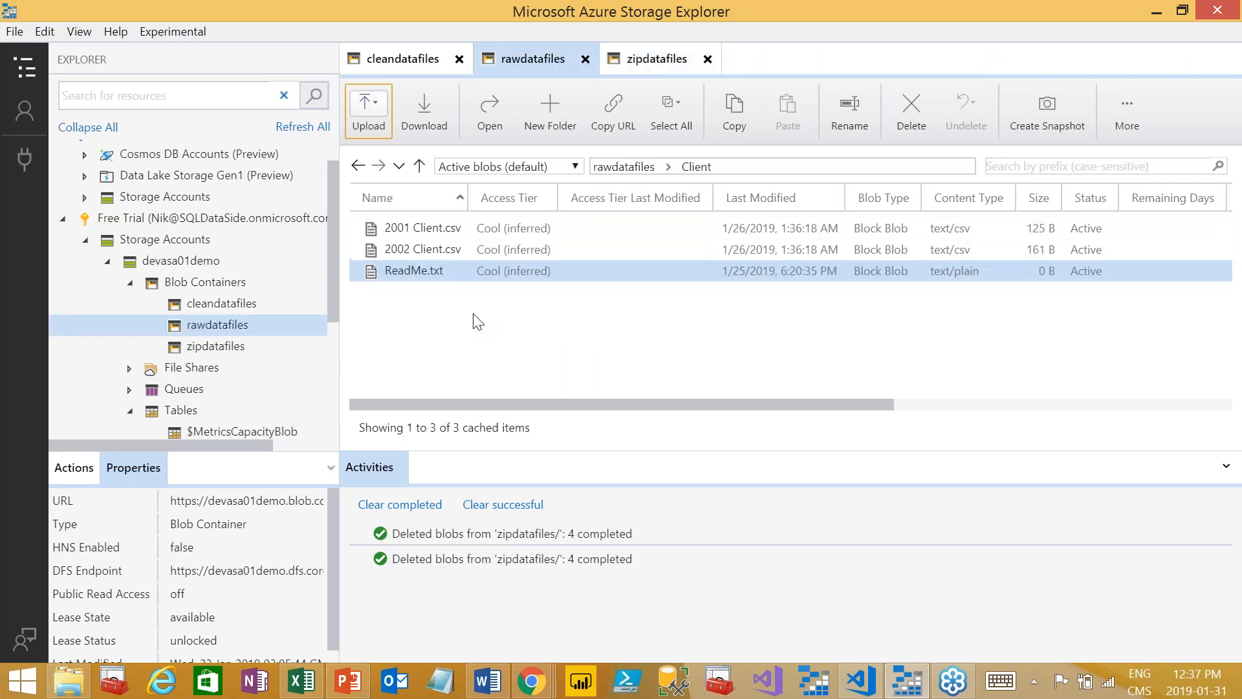
left_click(1156, 11)
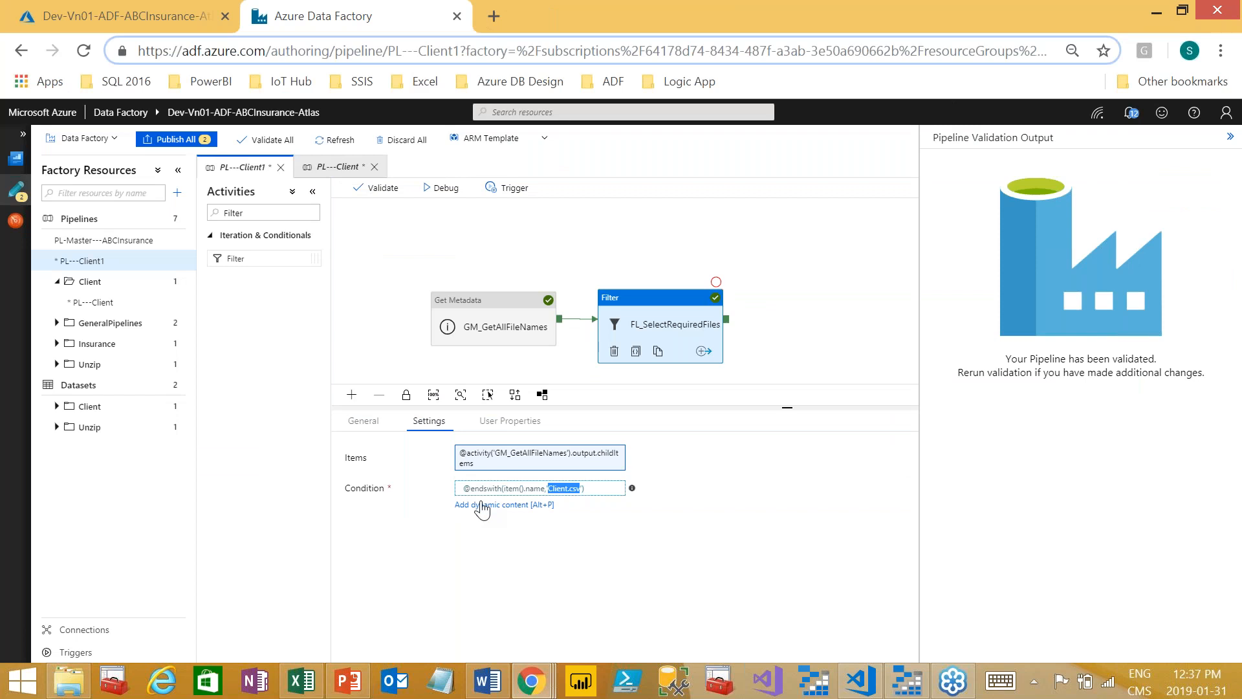
left_click(569, 296)
left_click_drag(566, 288, 501, 208)
left_click(583, 426)
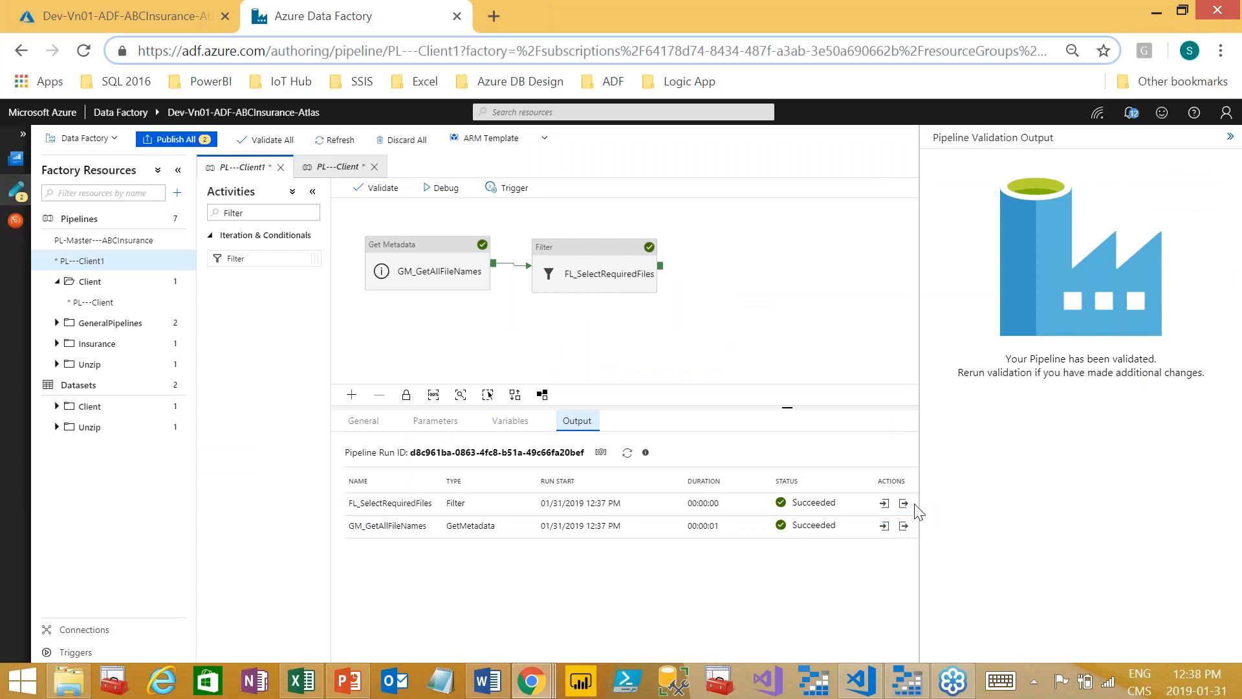
left_click(884, 503)
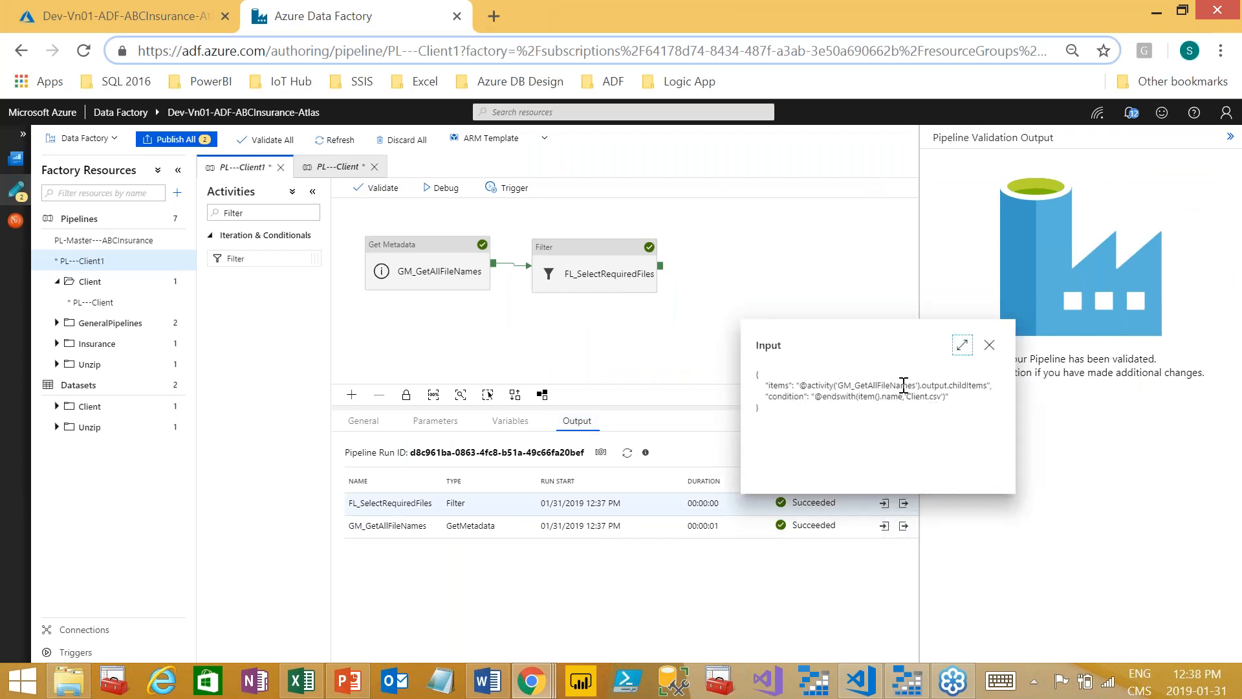
left_click(989, 344)
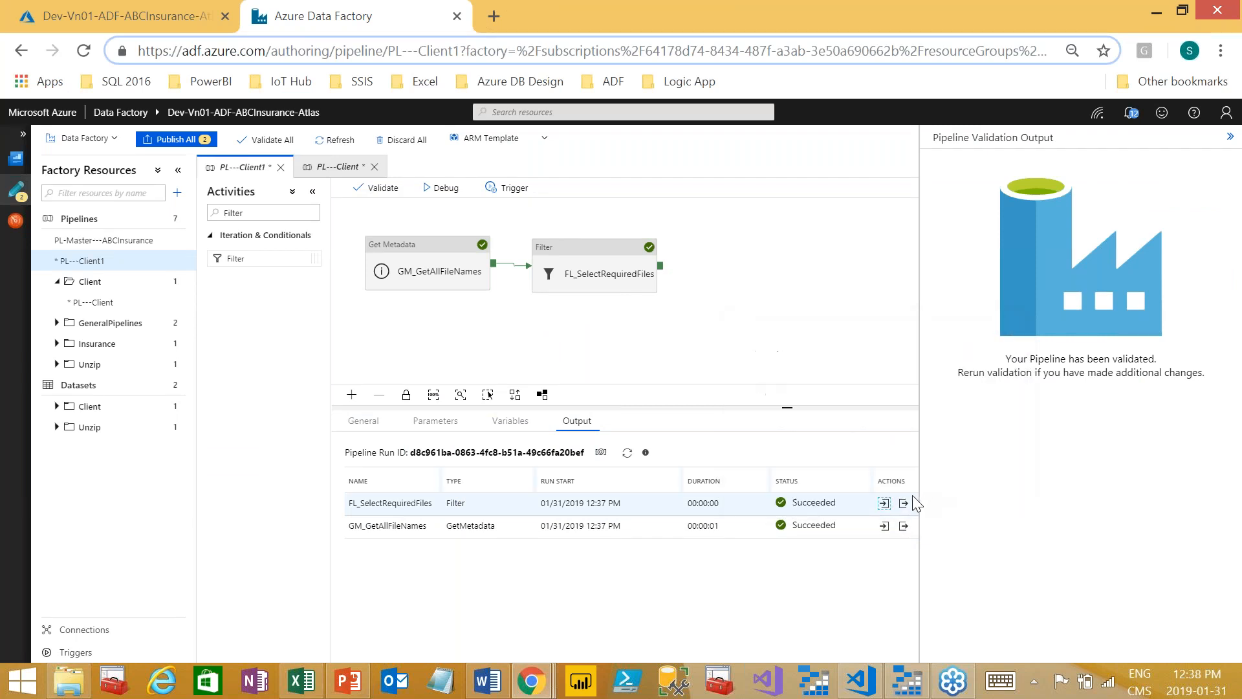
Step: Examine the FL_SelectRequiredFiles debug output, including its item counts and the file names that passed the filter
left_click(903, 504)
scroll(851, 414, "down", 3)
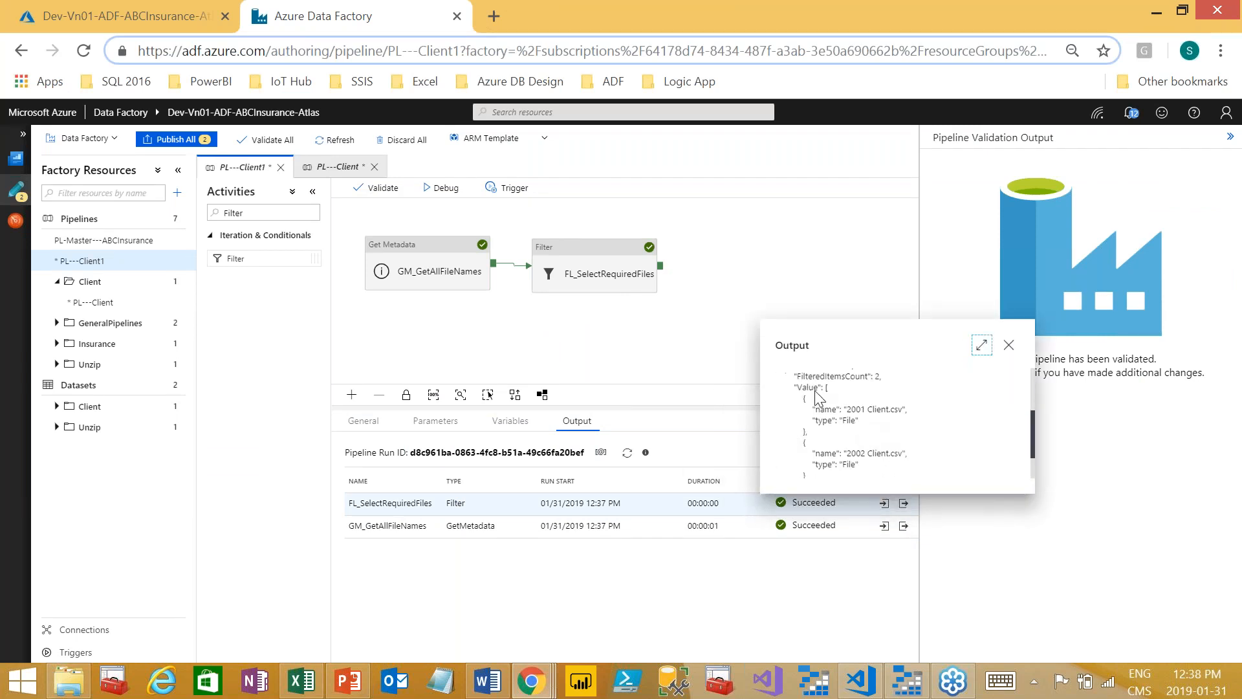
scroll(851, 414, "up", 2)
left_click_drag(814, 415, 881, 432)
scroll(852, 434, "down", 1)
scroll(897, 450, "down", 1)
scroll(891, 458, "down", 1)
left_click(1008, 344)
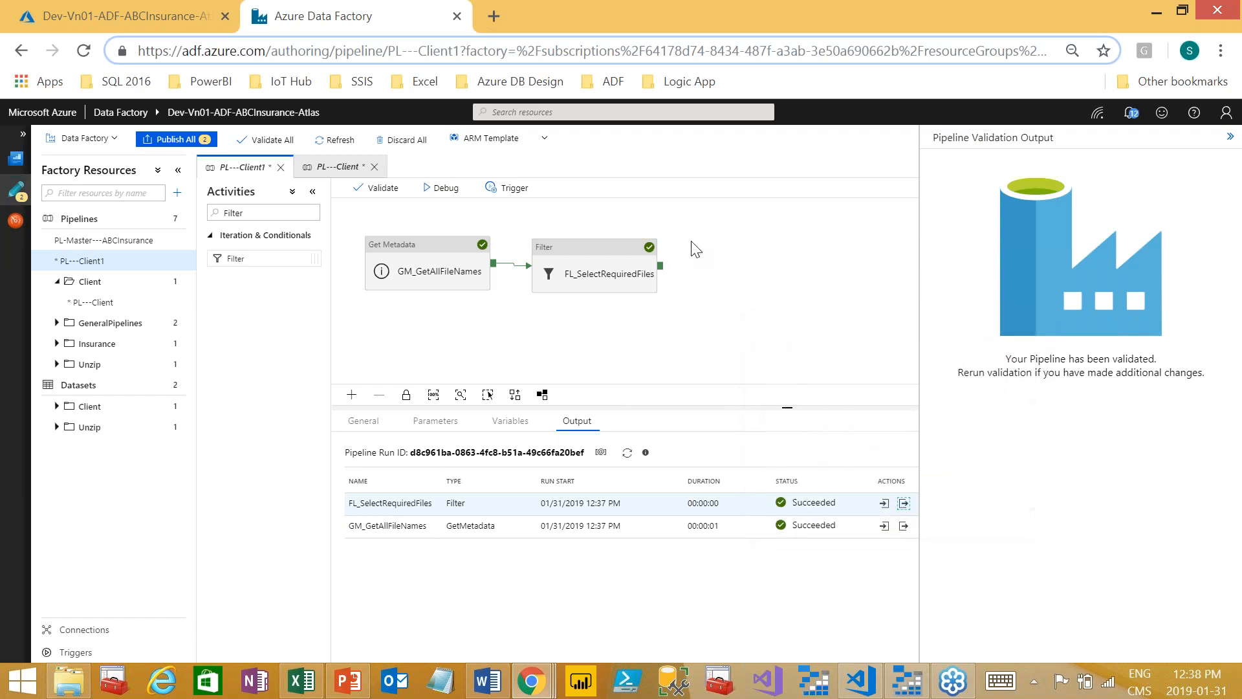
Step: Add a ForEach activity to PL---Client1, connect FL_SelectRequiredFiles to it on success, and open its settings
double_click(272, 213)
type("for")
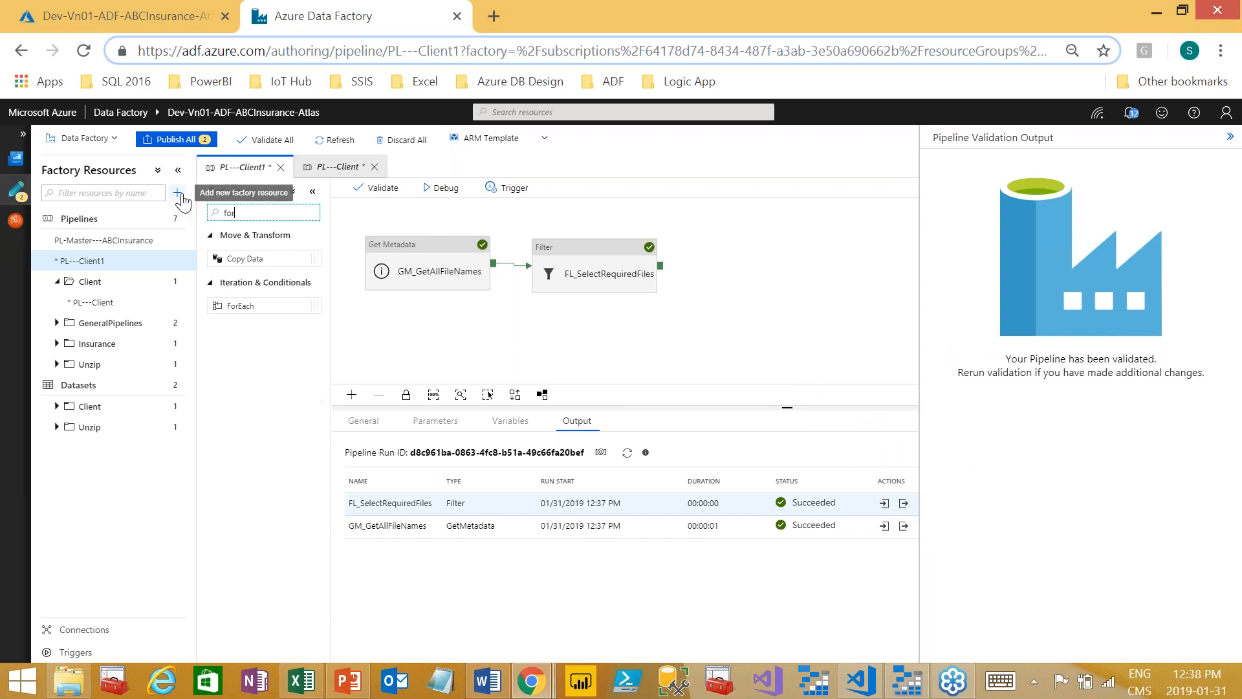
left_click_drag(240, 305, 751, 244)
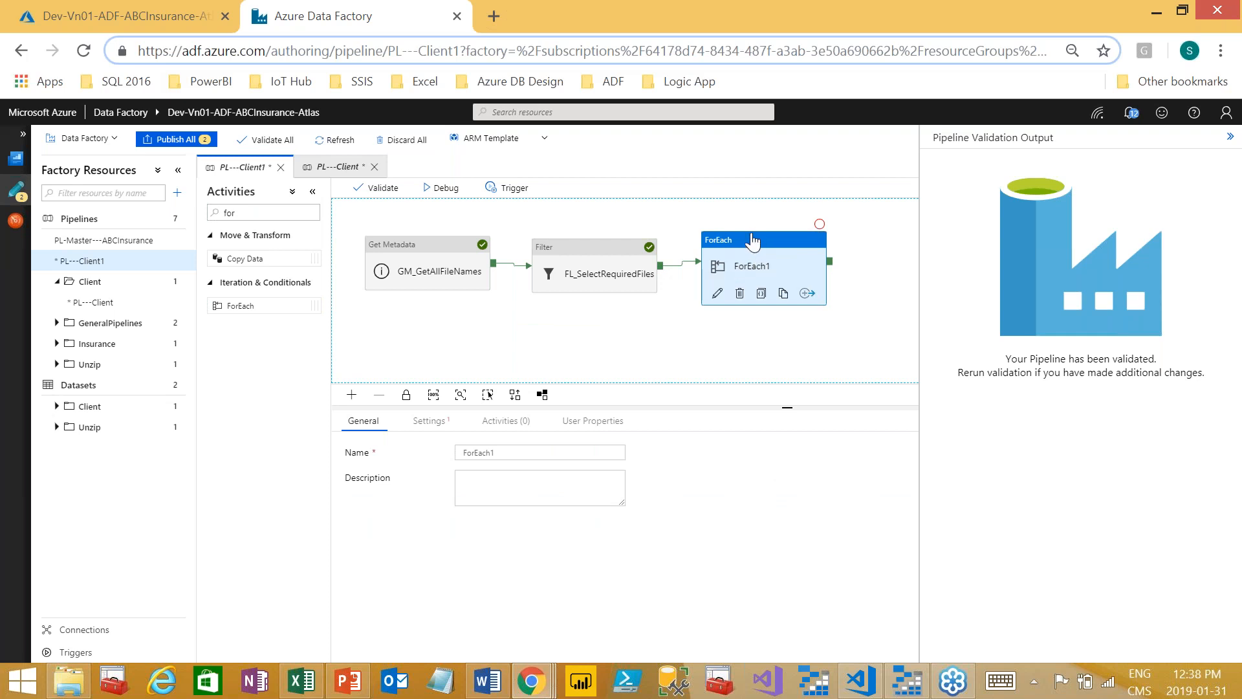
left_click(430, 427)
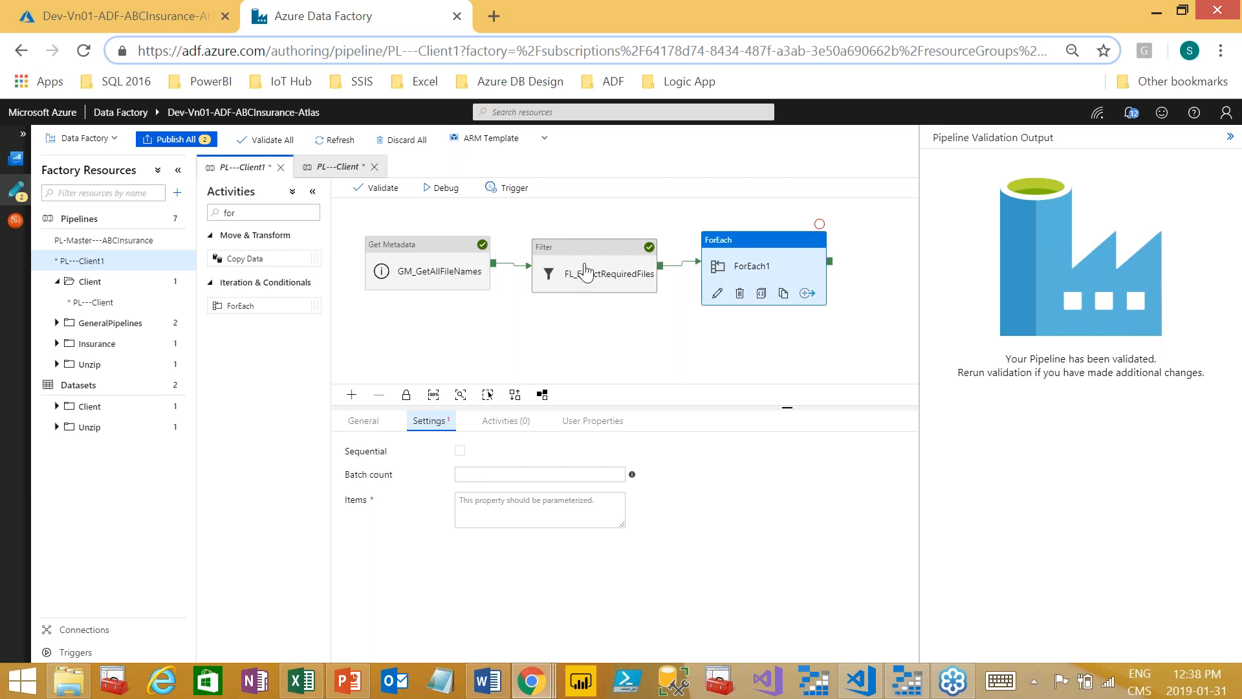
scroll(582, 272, "up", 1)
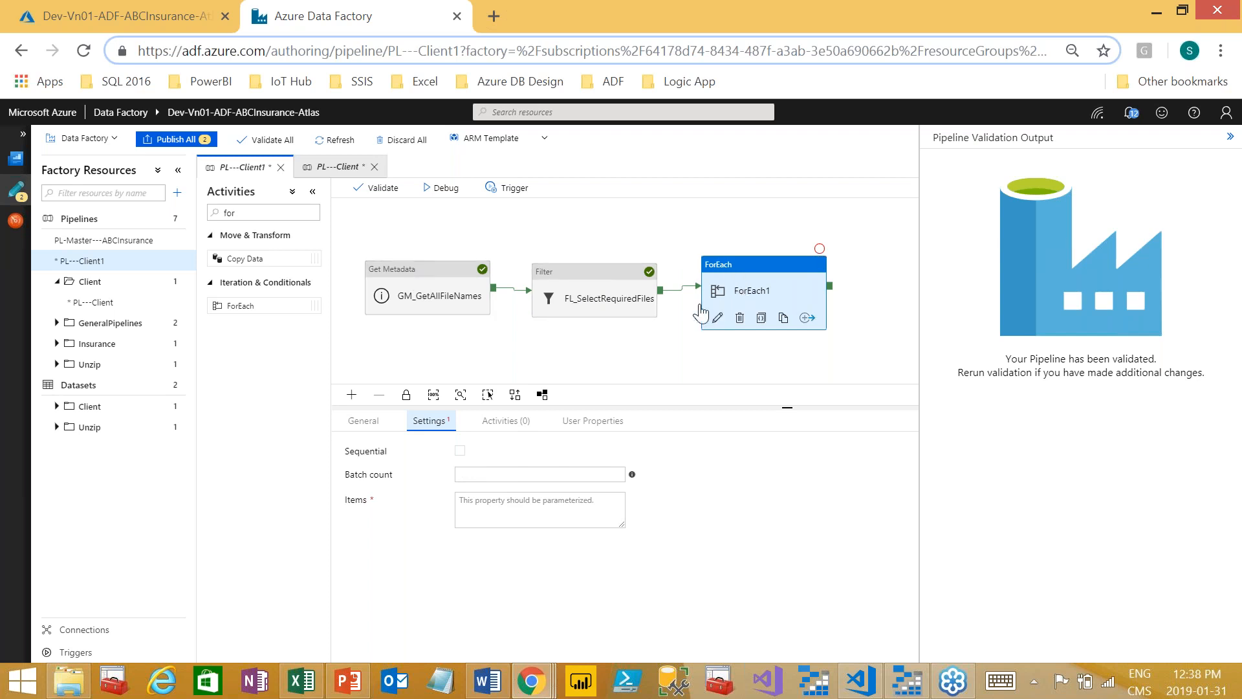
scroll(528, 314, "down", 1)
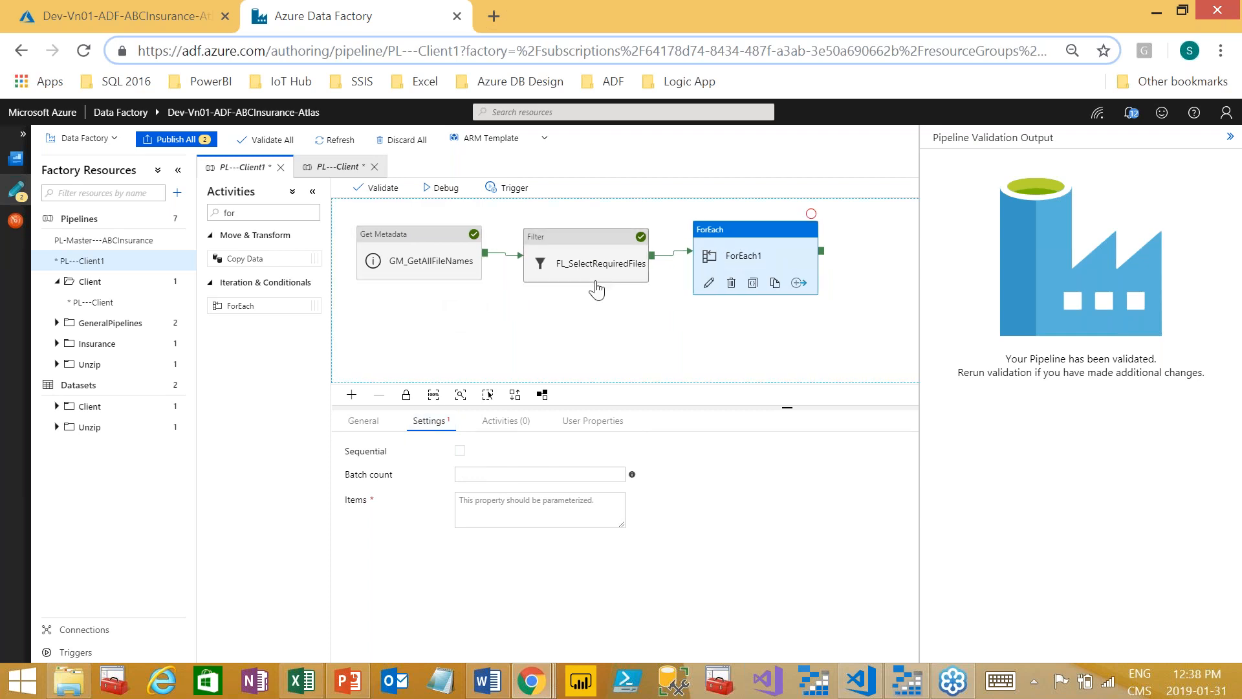
left_click(314, 170)
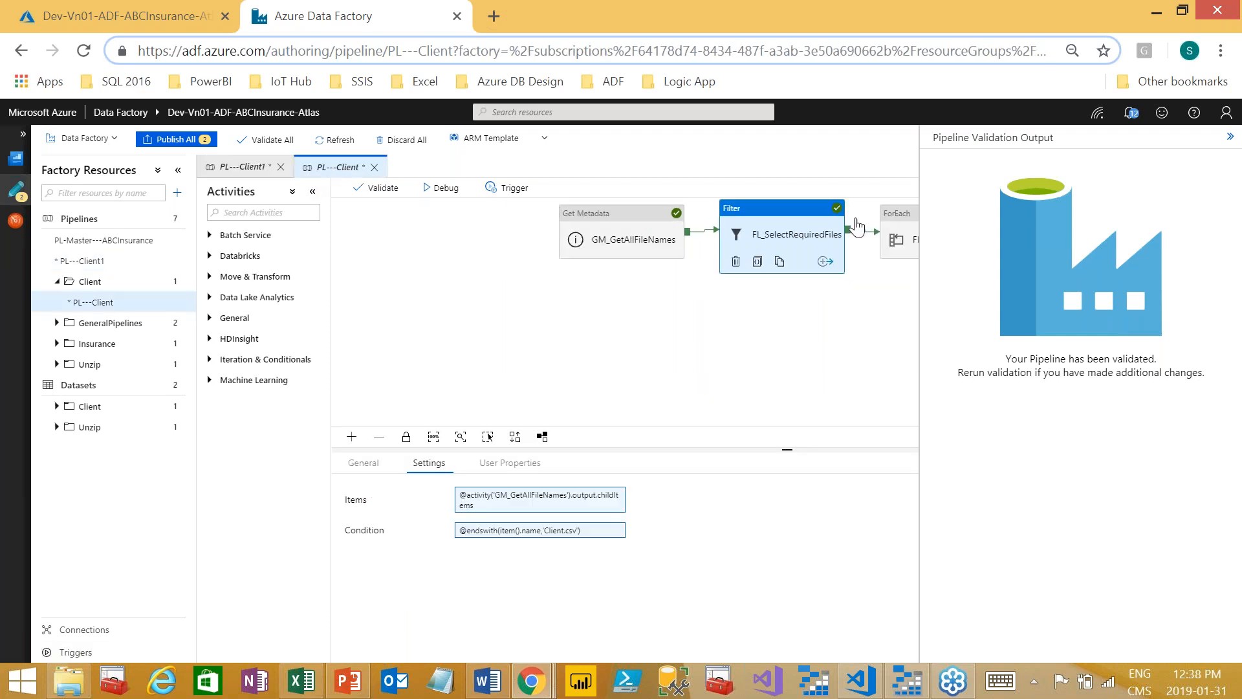
left_click(426, 466)
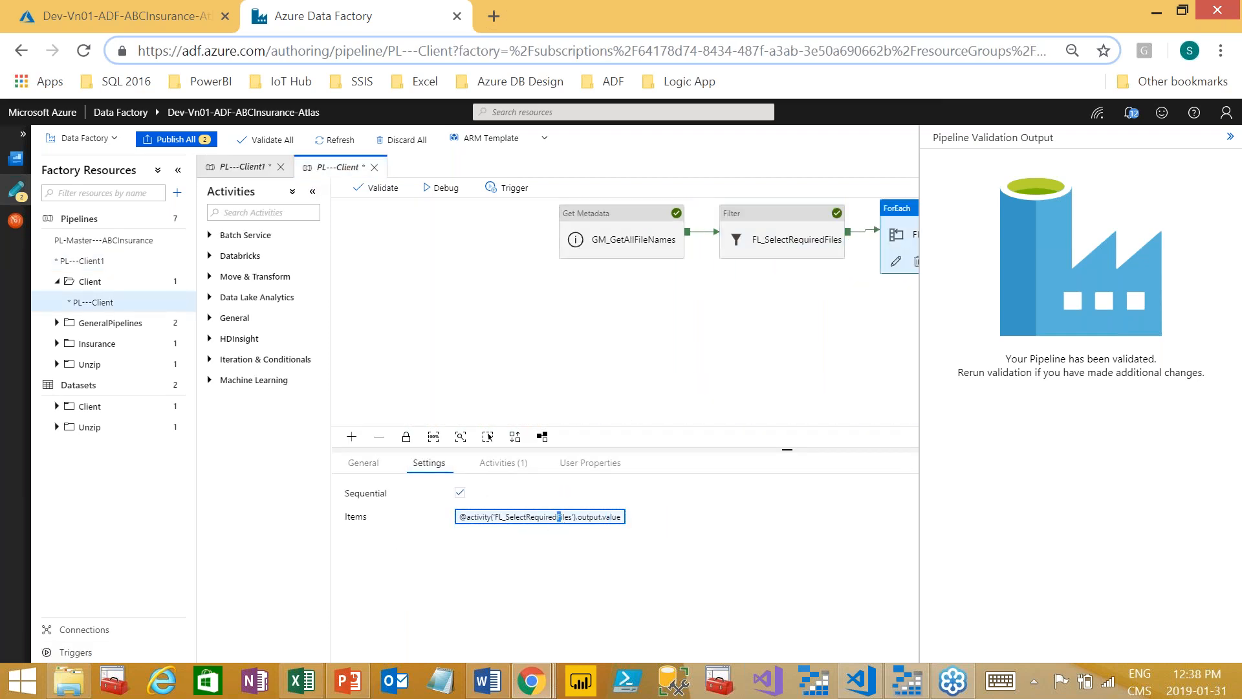
left_click(557, 518)
key("ctrl+c")
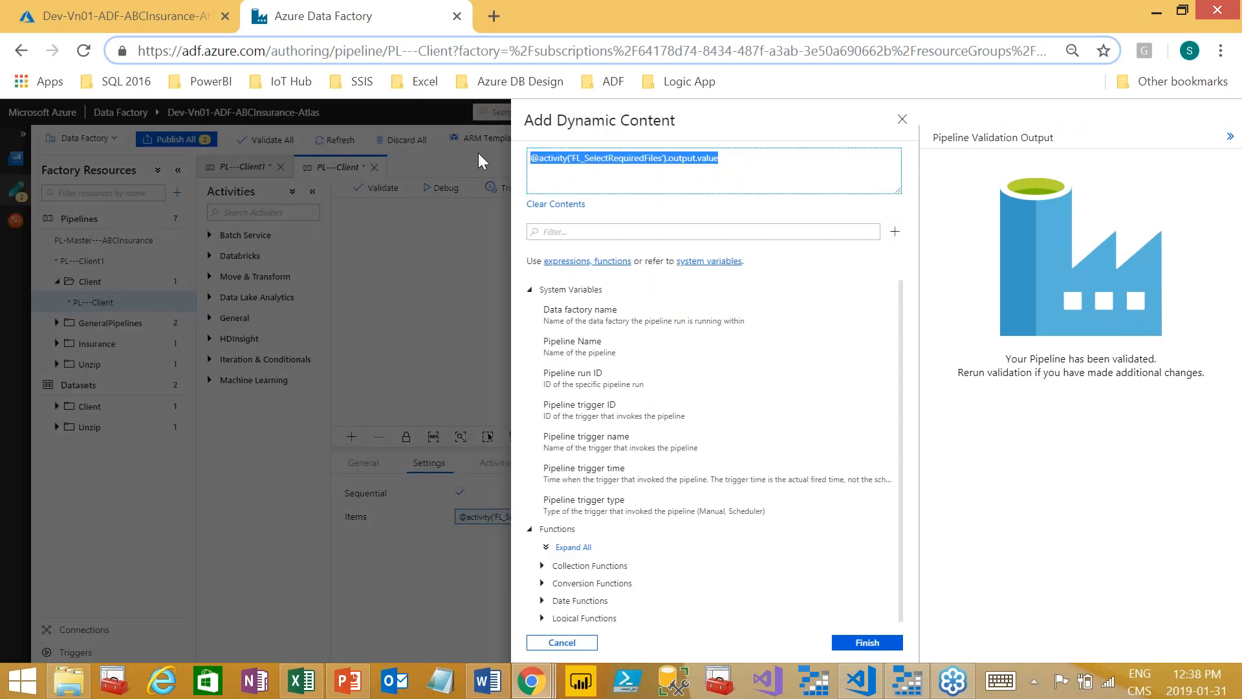
left_click(843, 636)
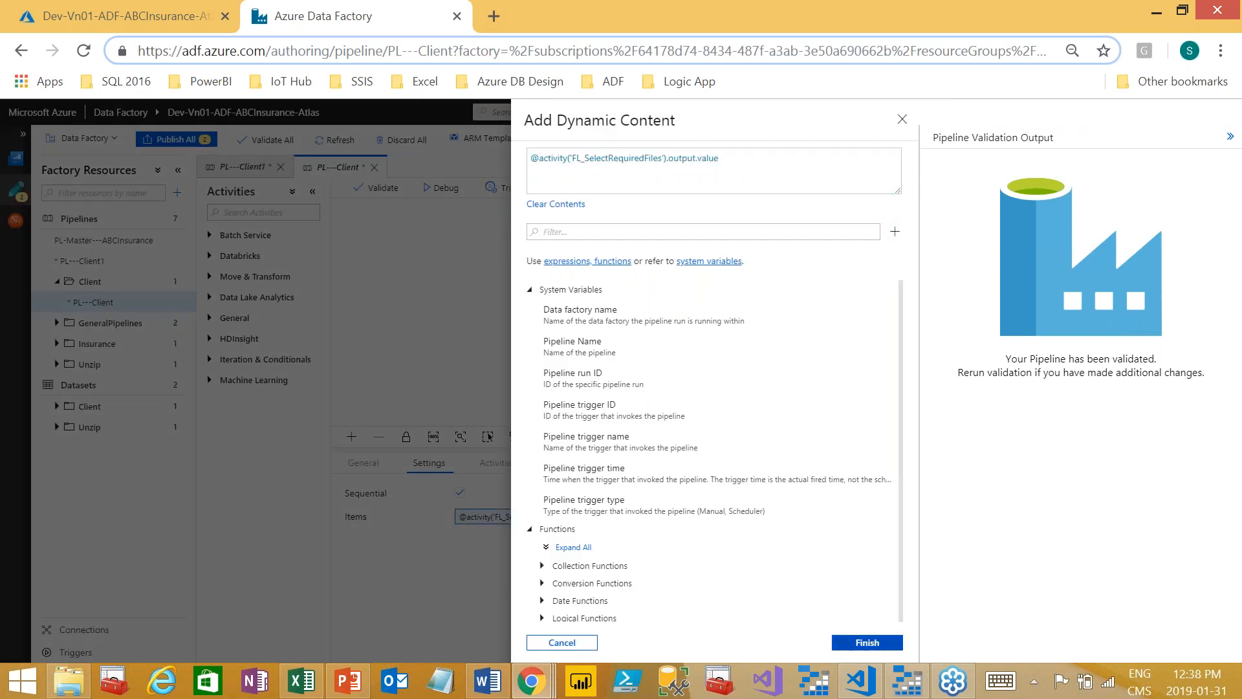
left_click(249, 173)
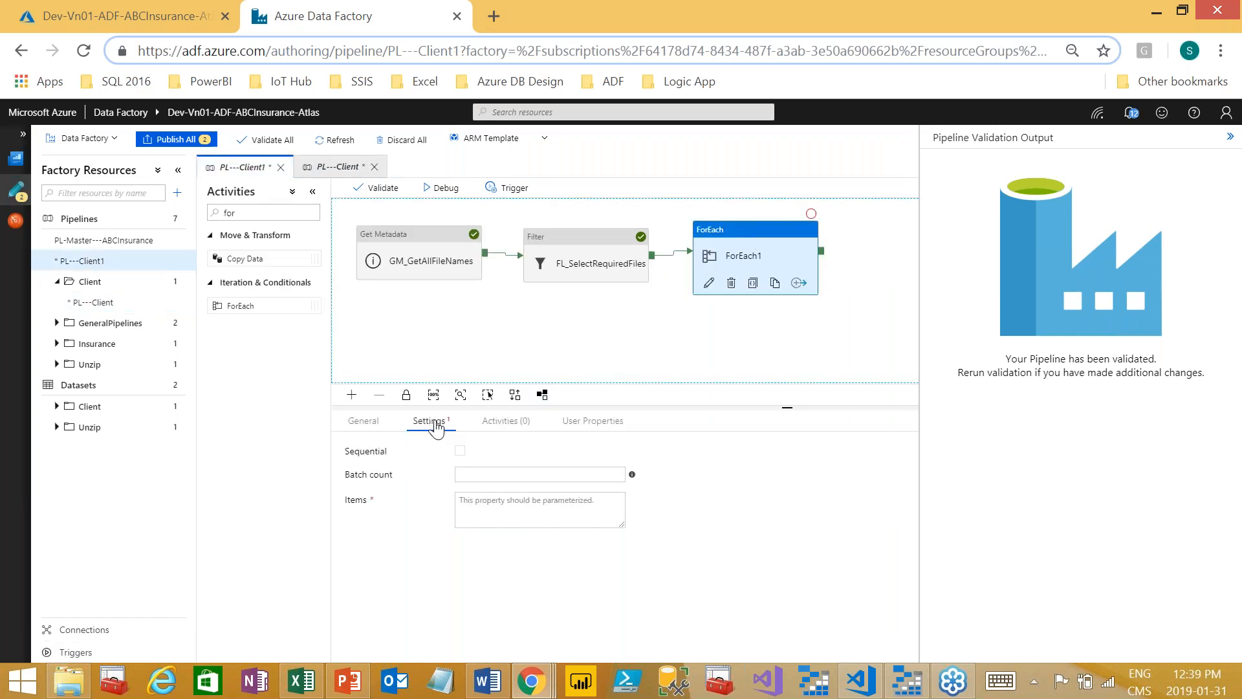
left_click(443, 428)
left_click(556, 516)
left_click(556, 537)
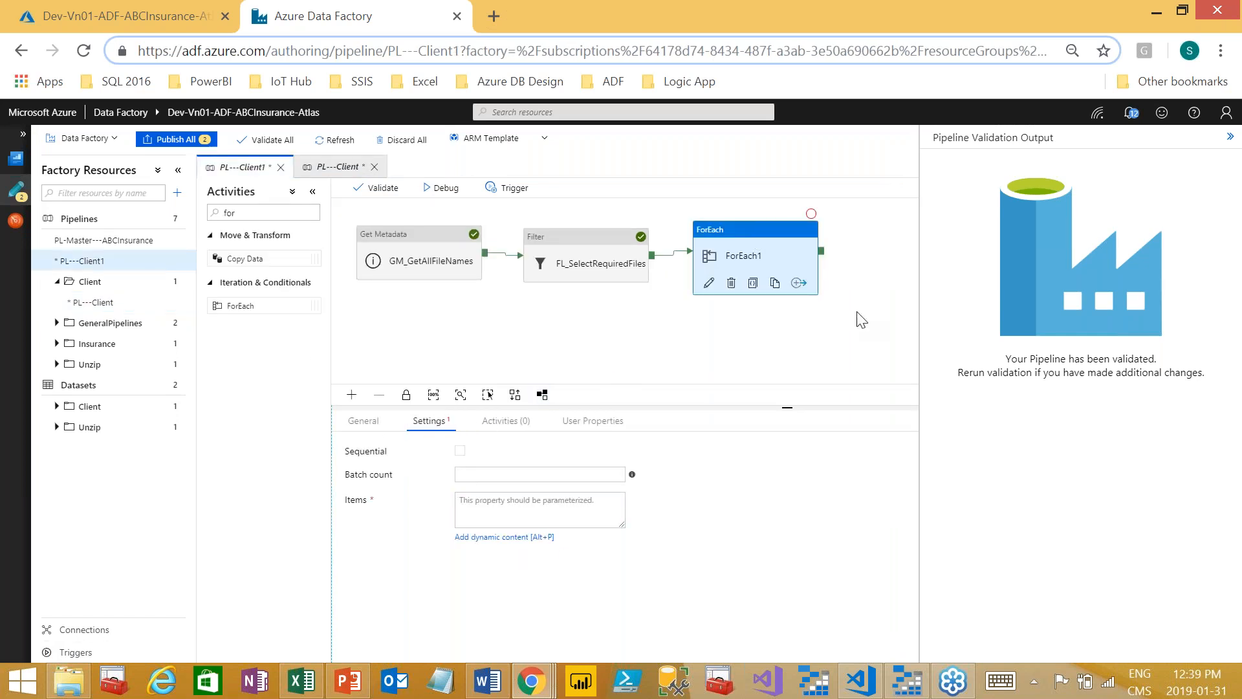
key("ctrl+v")
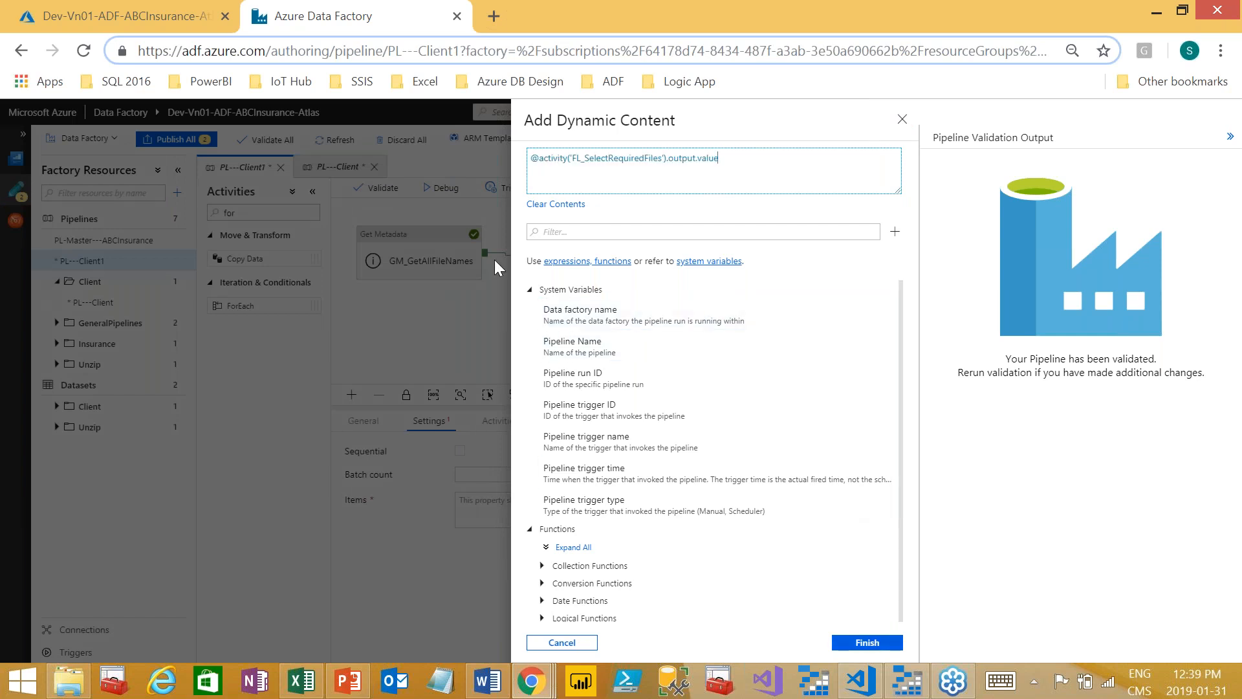
left_click(425, 351)
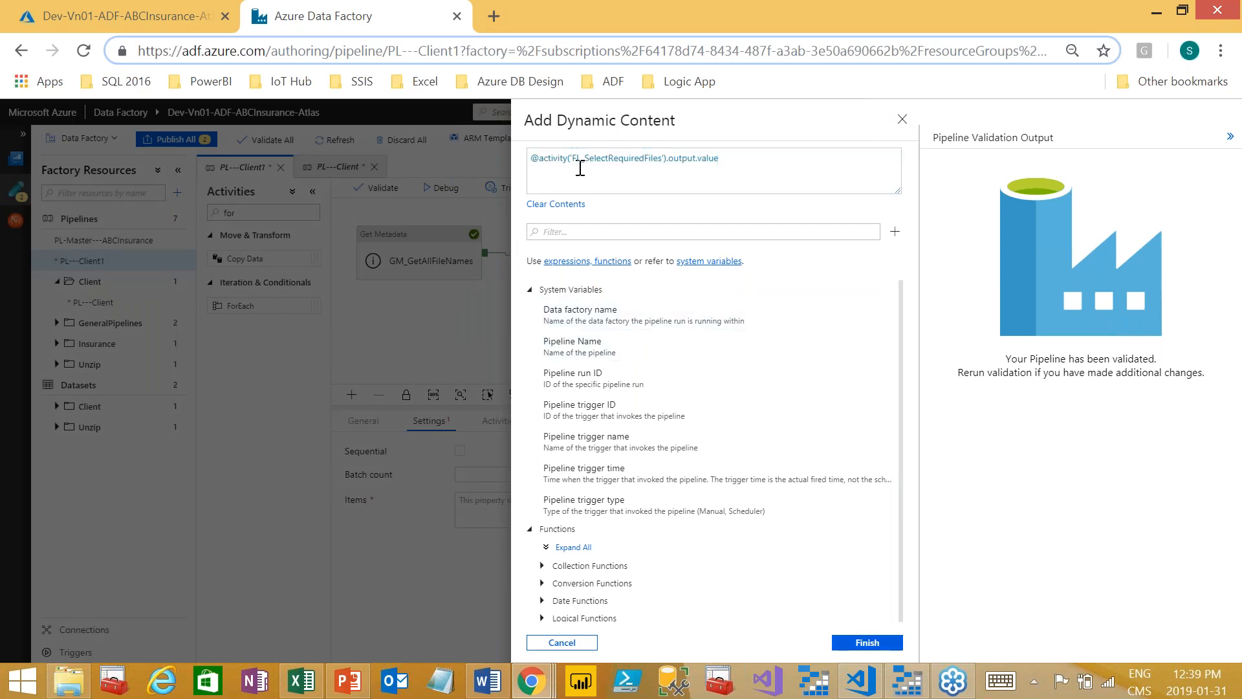
left_click_drag(577, 163, 713, 162)
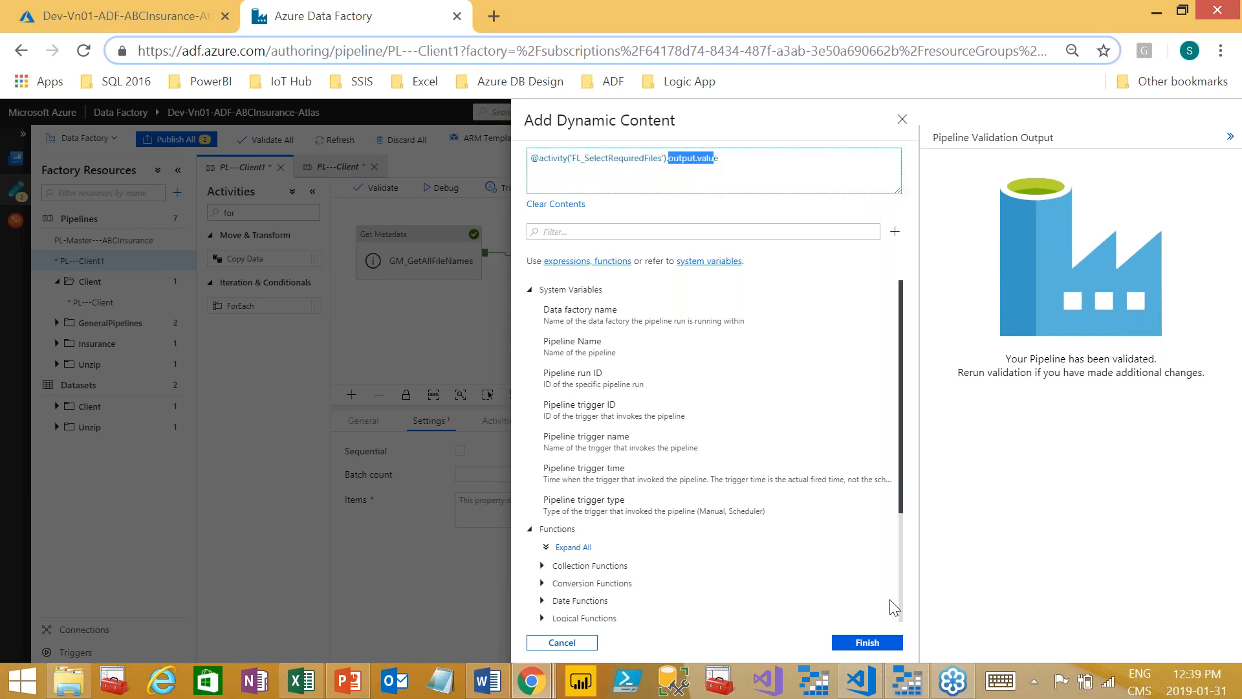
left_click(866, 647)
left_click(612, 347)
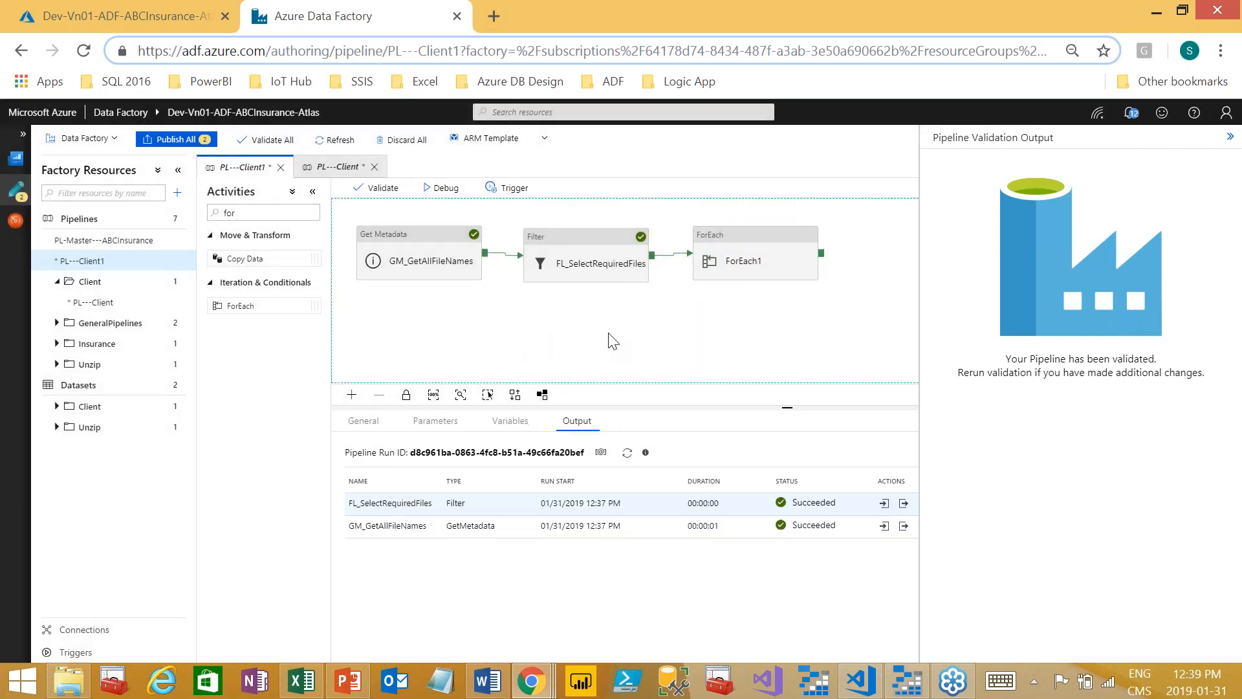
Step: Add a Wait activity inside ForEach1 and return to the PL---Client1 pipeline level
double_click(752, 242)
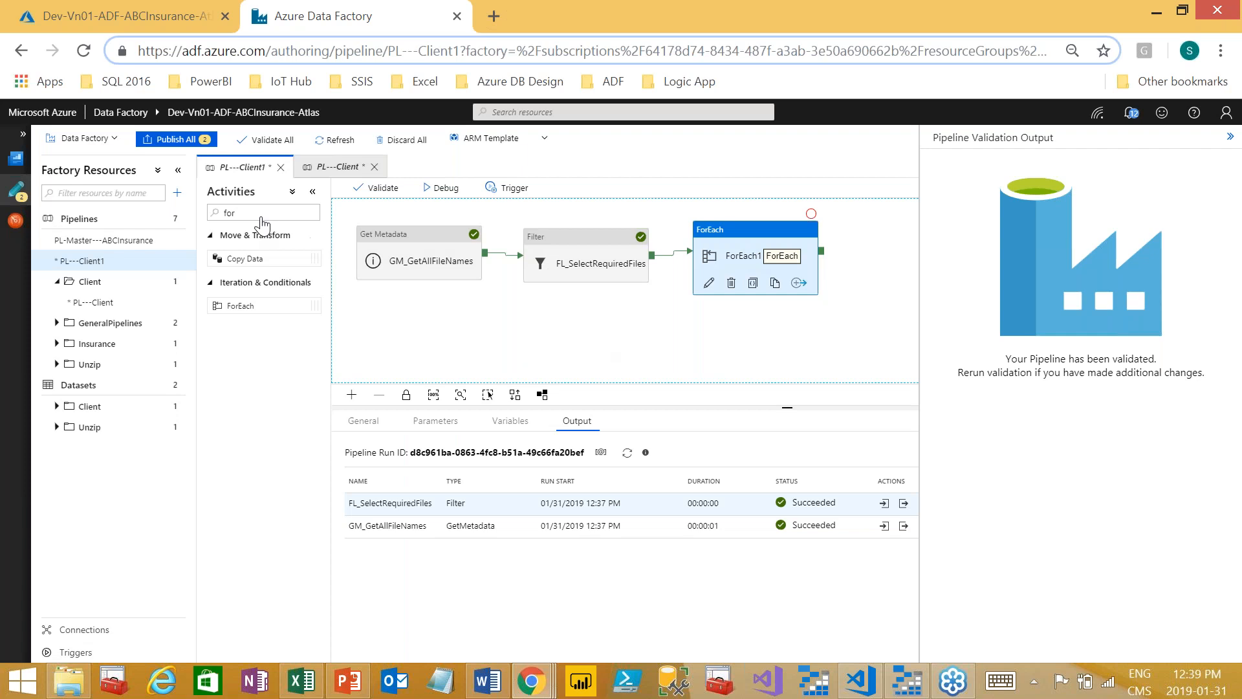
double_click(289, 212)
type("wait")
left_click_drag(275, 257, 507, 273)
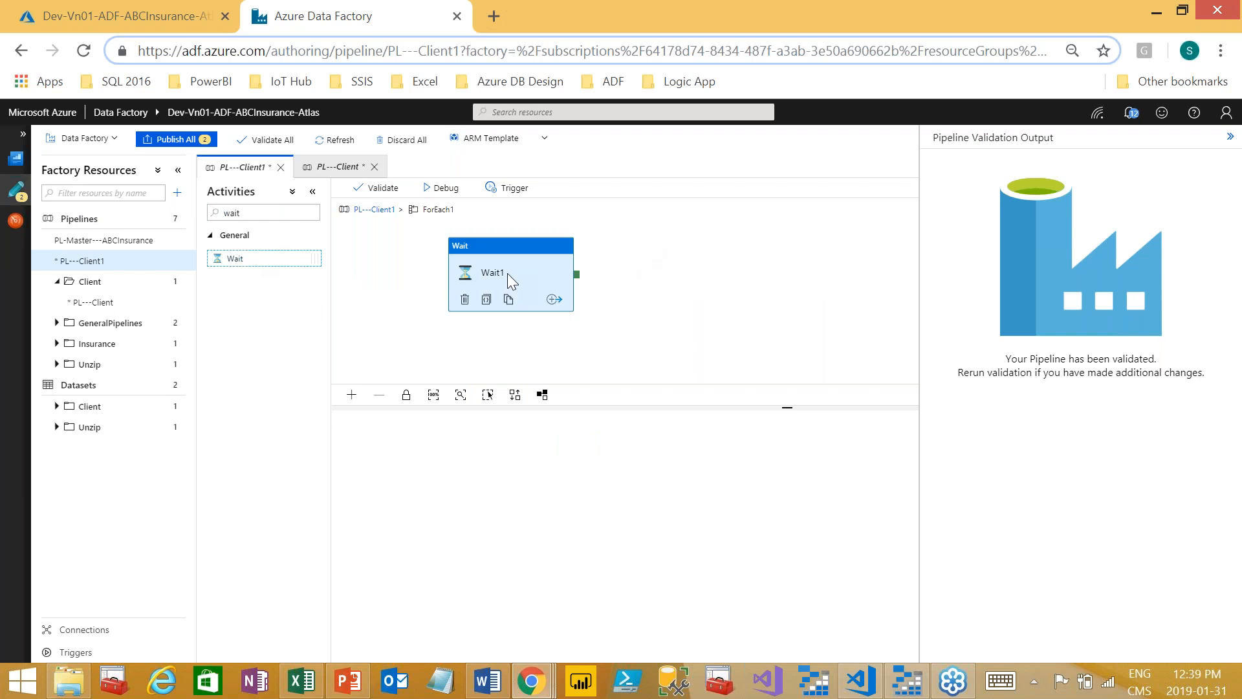
left_click(370, 209)
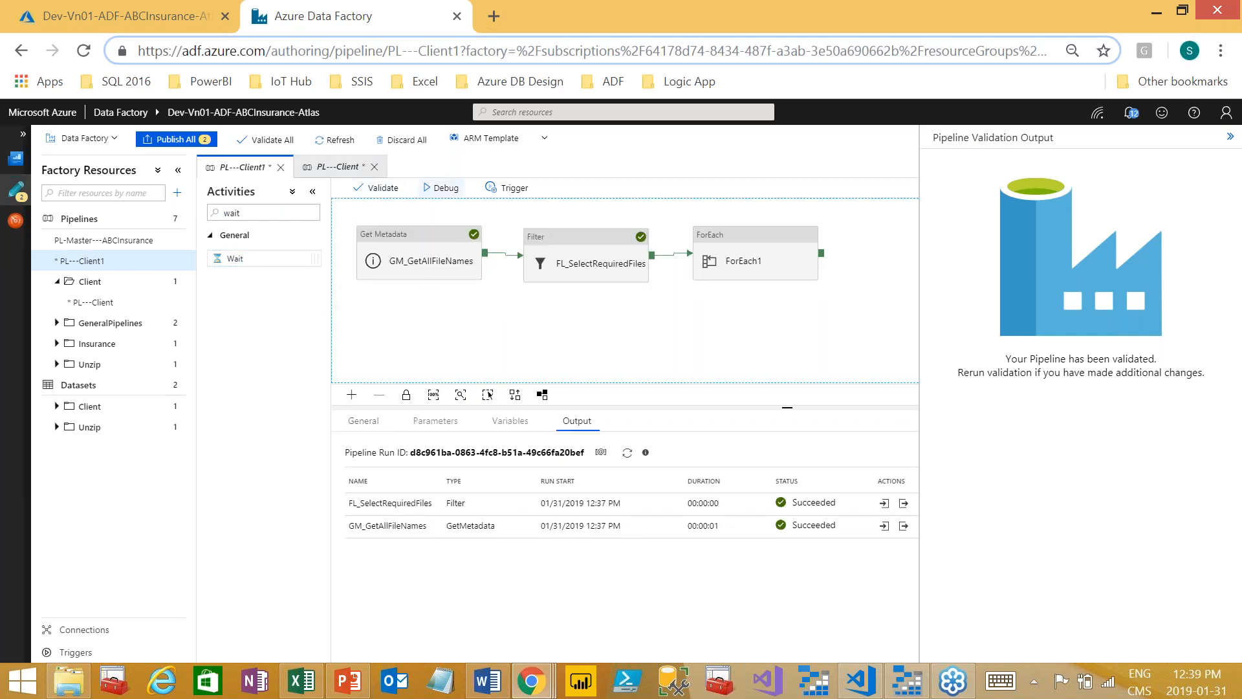
Step: Run PL---Client1 in debug with the parameter rawdatafiles/Client, enlarging the output area and refreshing the run status
left_click(444, 187)
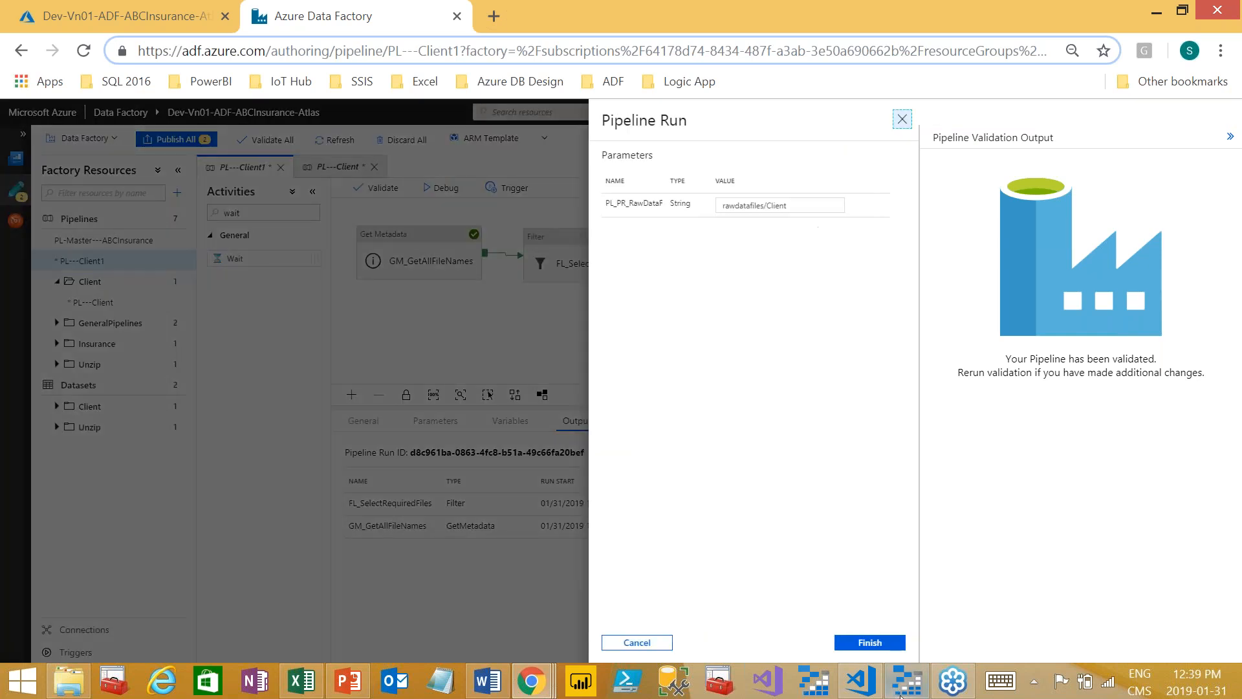
left_click(896, 647)
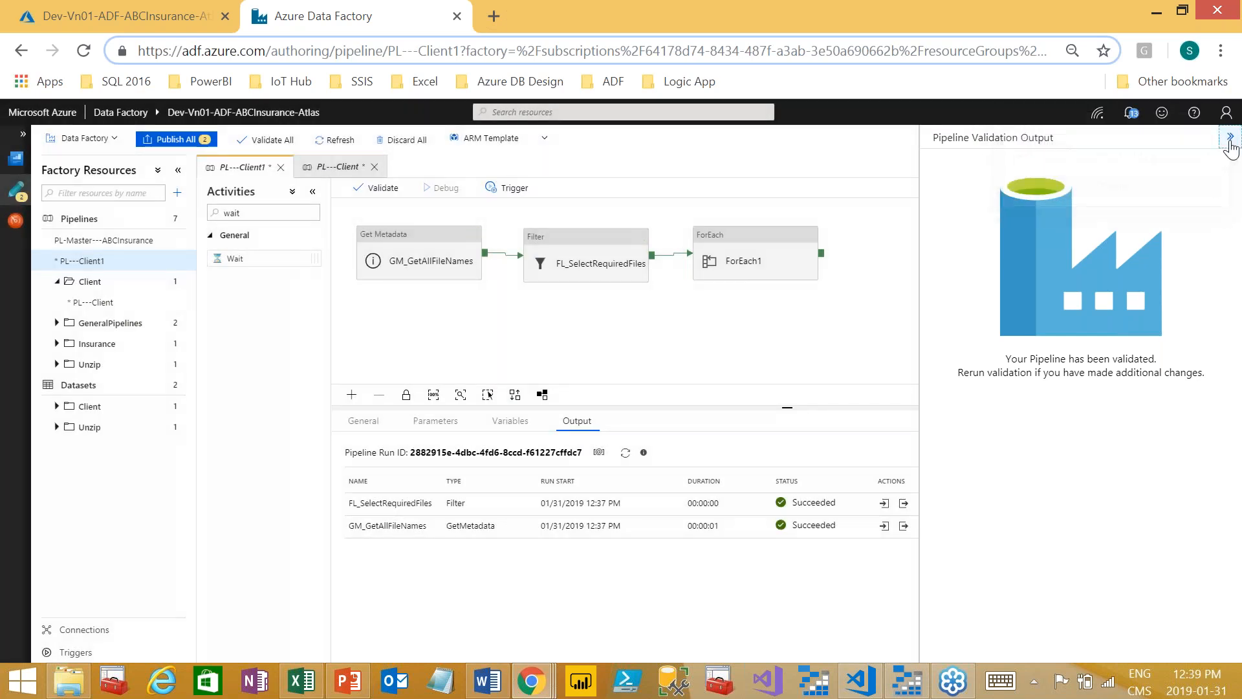
left_click(625, 452)
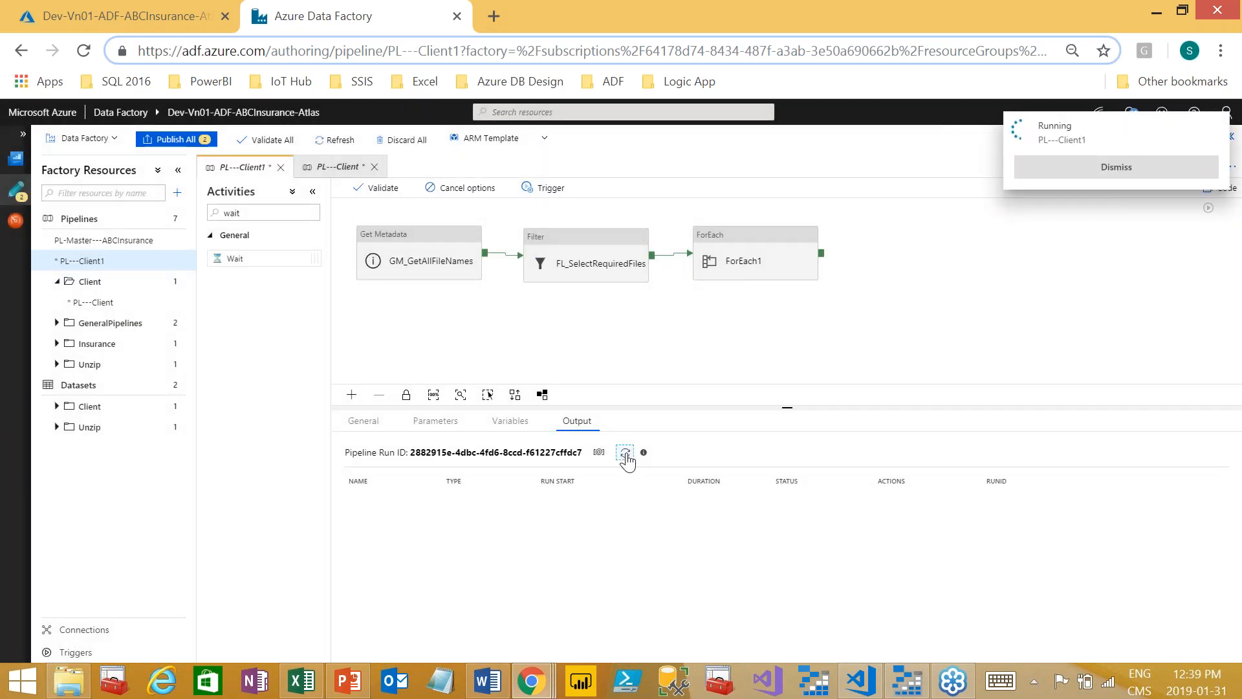
left_click_drag(787, 409, 788, 320)
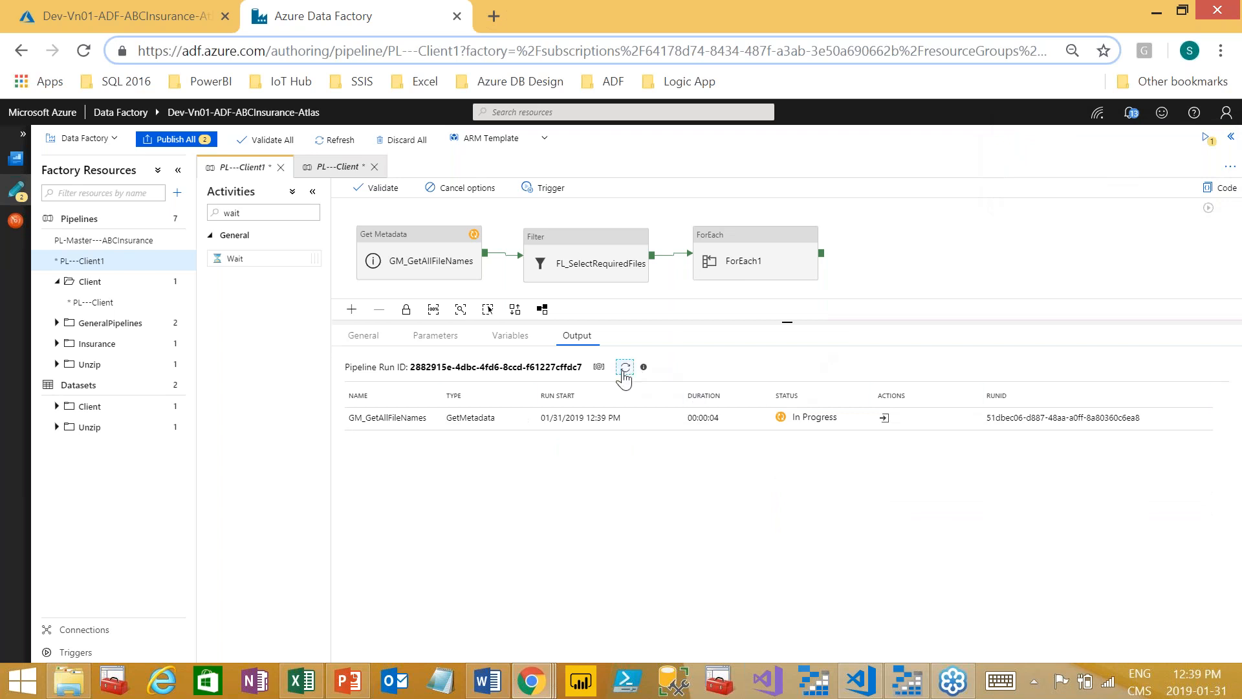
left_click(624, 369)
left_click(624, 368)
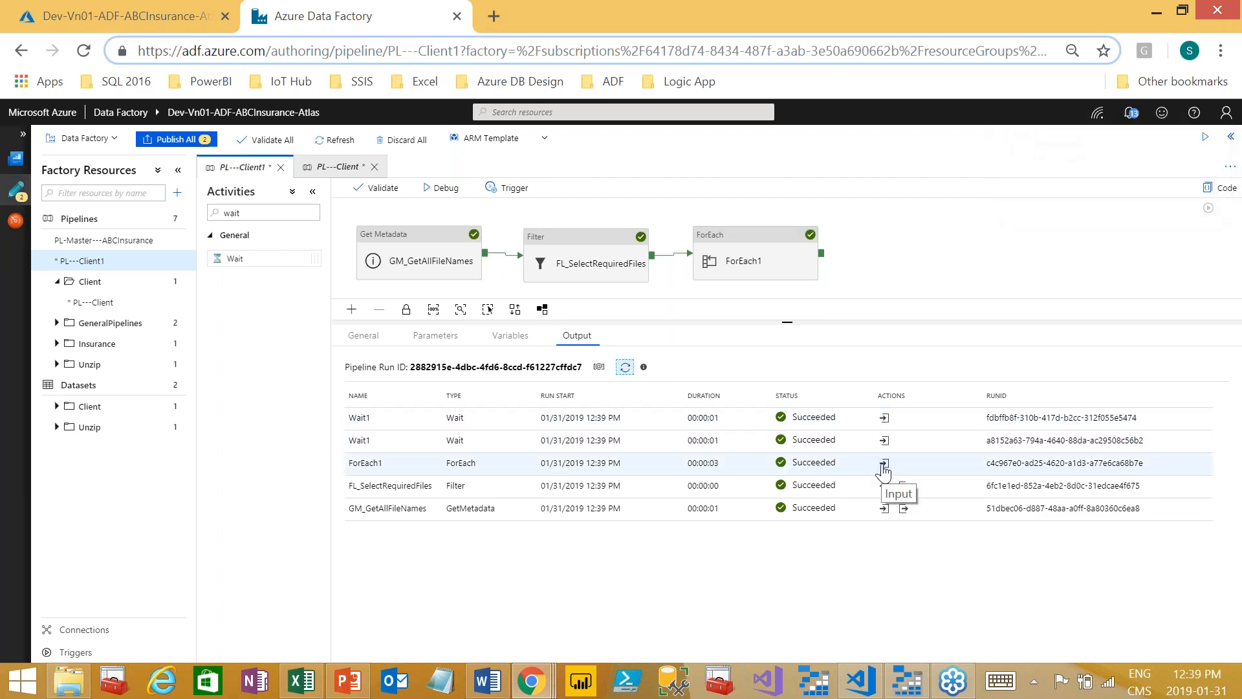
Step: Check the debug run inputs of ForEach1 and of both Wait1 iterations
left_click(884, 464)
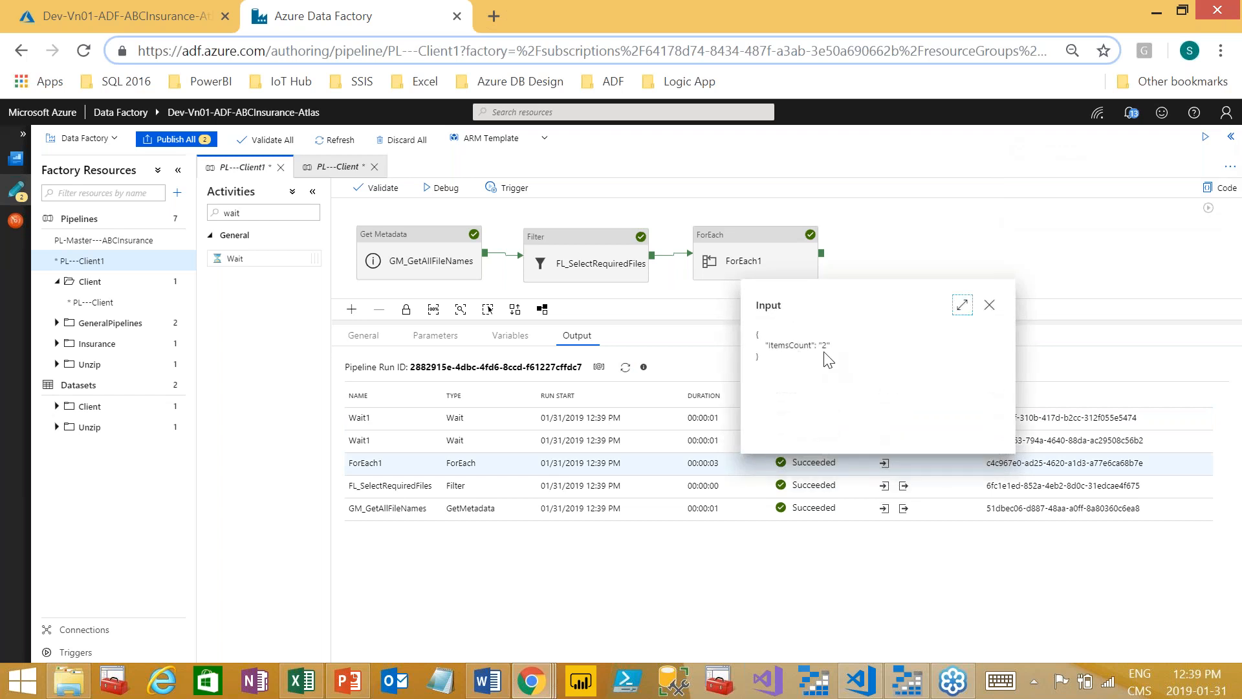
left_click(990, 305)
left_click(884, 441)
left_click(990, 282)
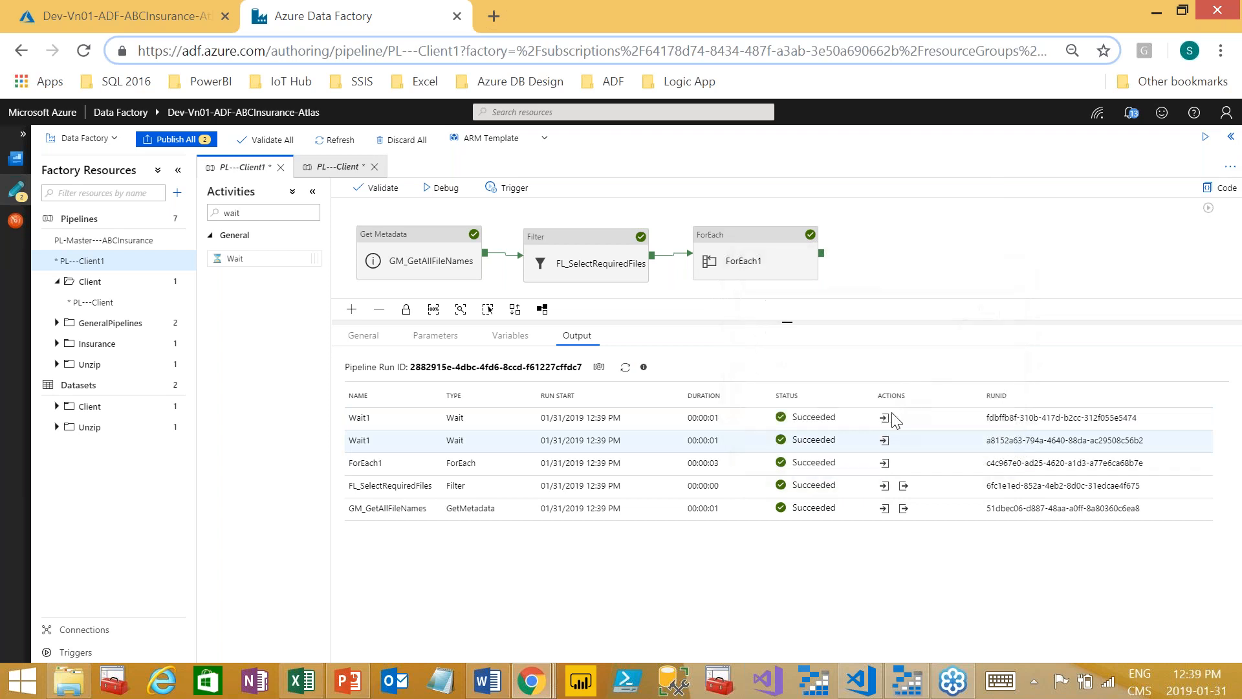
left_click(884, 418)
left_click(989, 260)
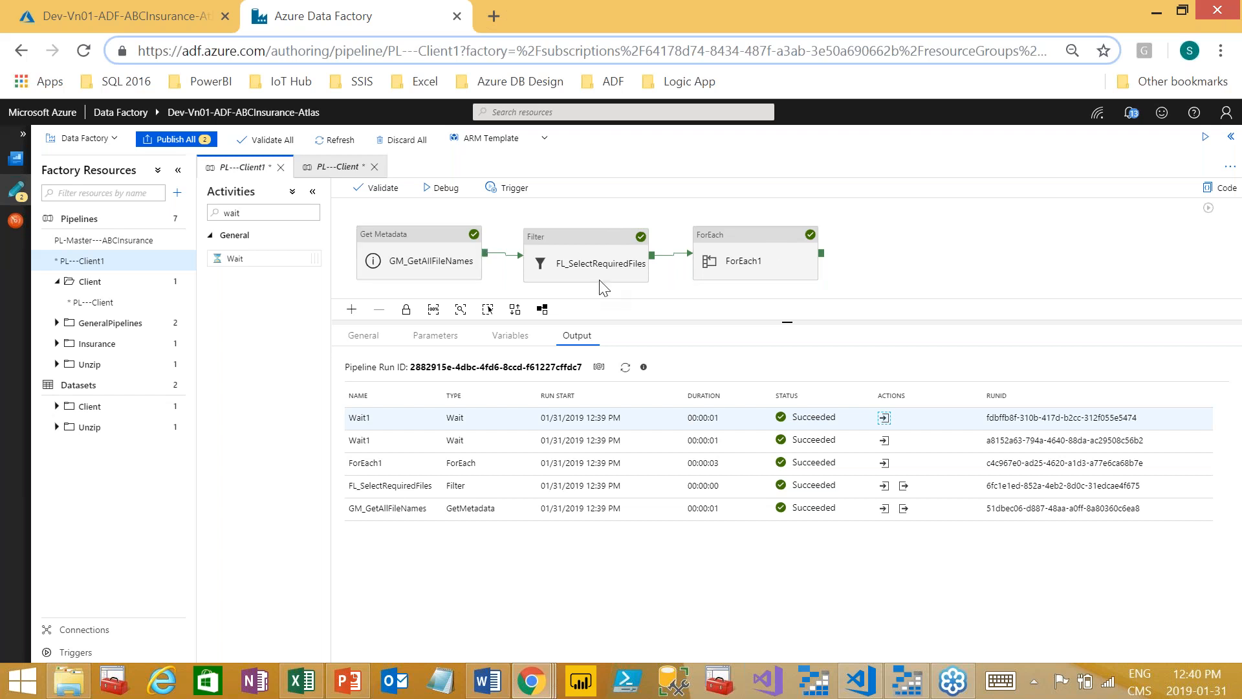
Step: List the general pipelines and open the contents of the FE_ProcessEachFileOneByOne loop in PL---Client
left_click(57, 322)
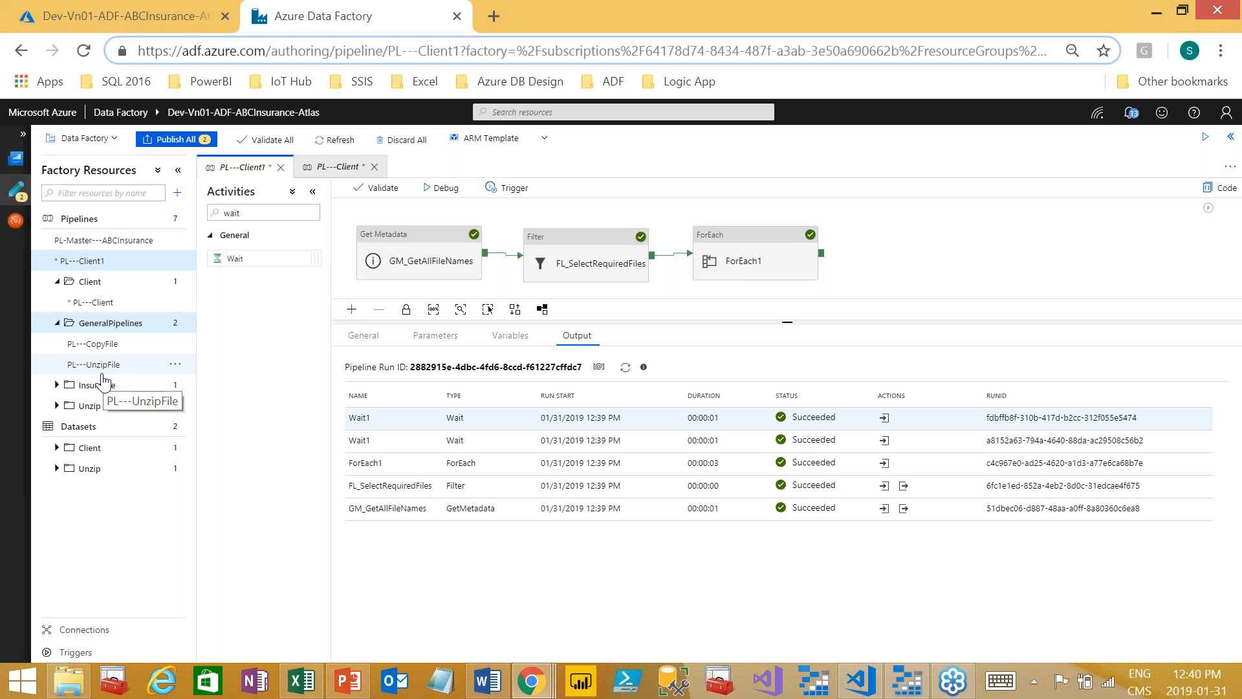
left_click(84, 309)
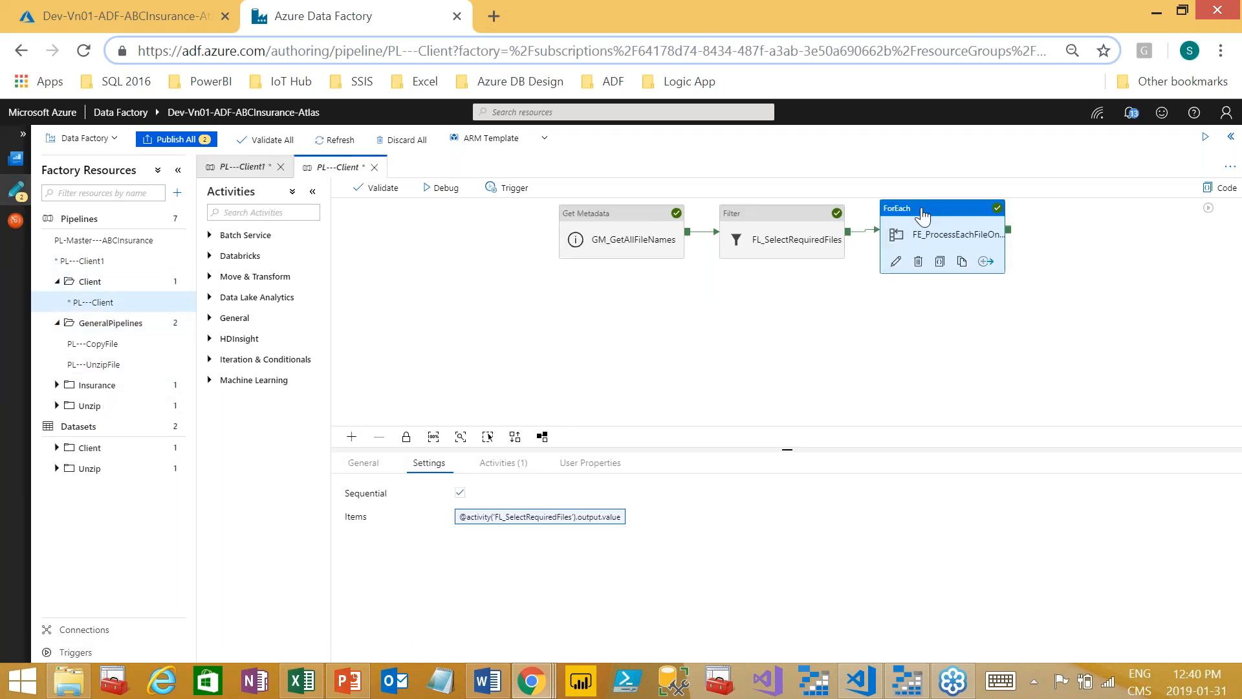
left_click(921, 220)
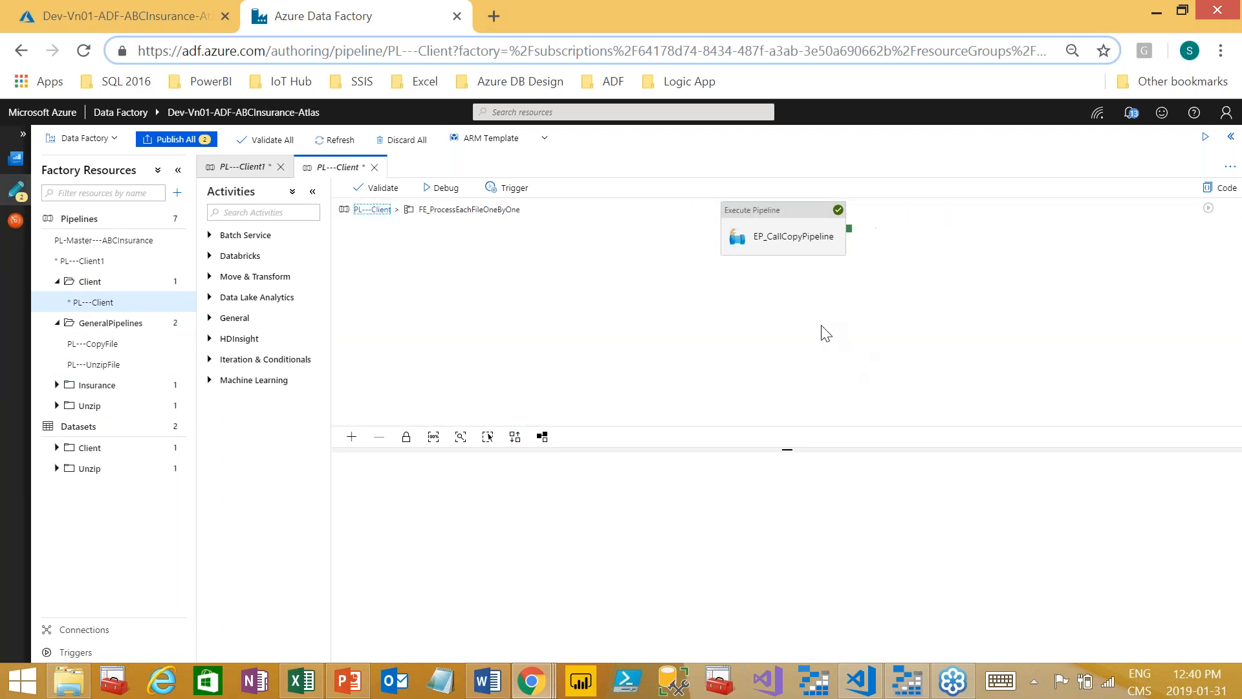
Step: Examine the invoked pipeline of EP_CallCopyPipeline and the values passed to its PL_PR_FileName and PL_PR_FilePath parameters
left_click(775, 240)
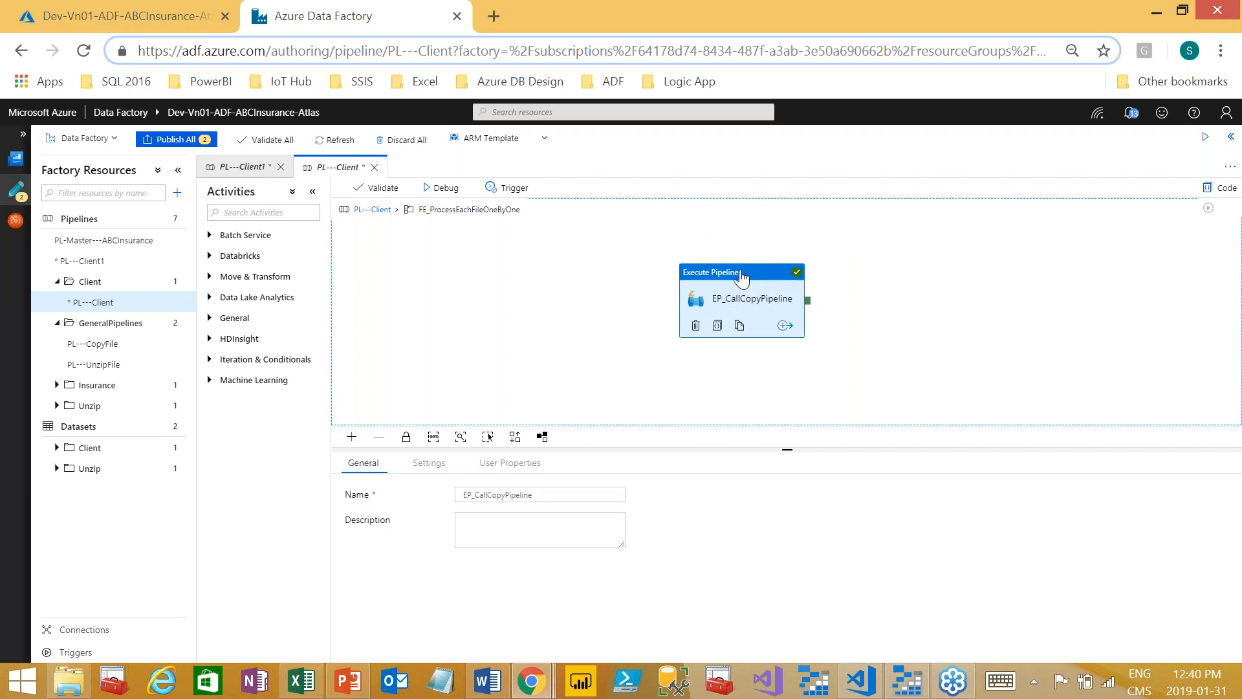
left_click(432, 463)
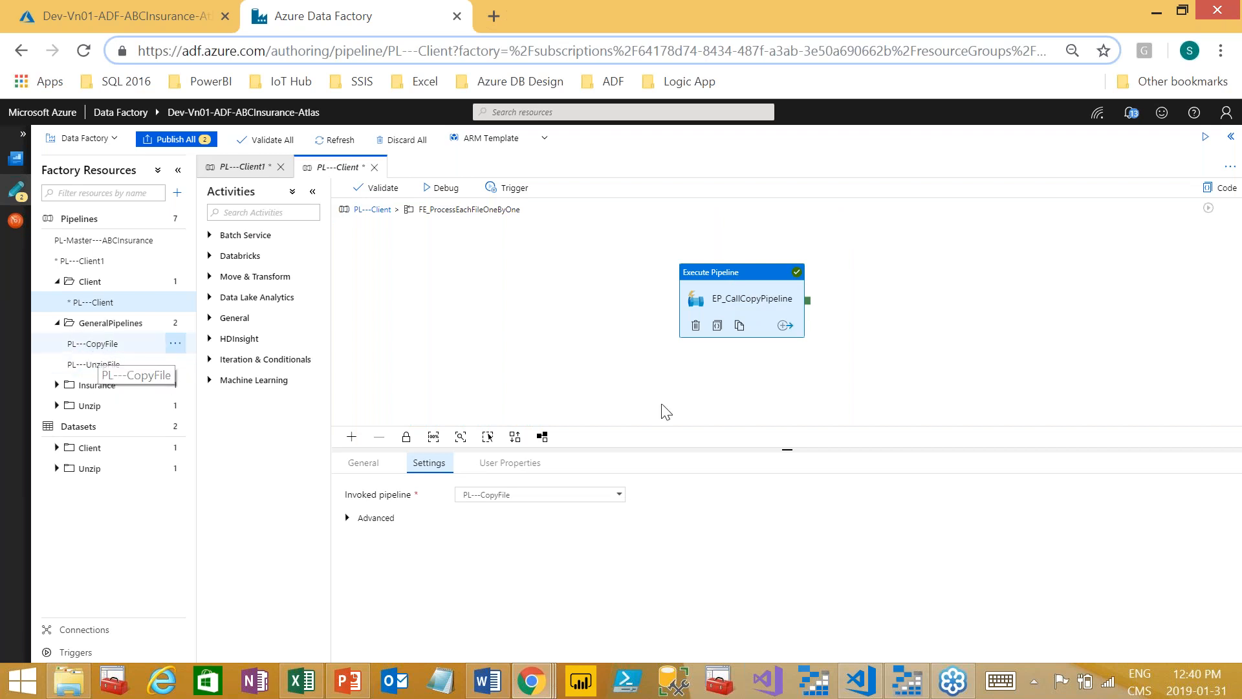
left_click_drag(784, 451, 724, 369)
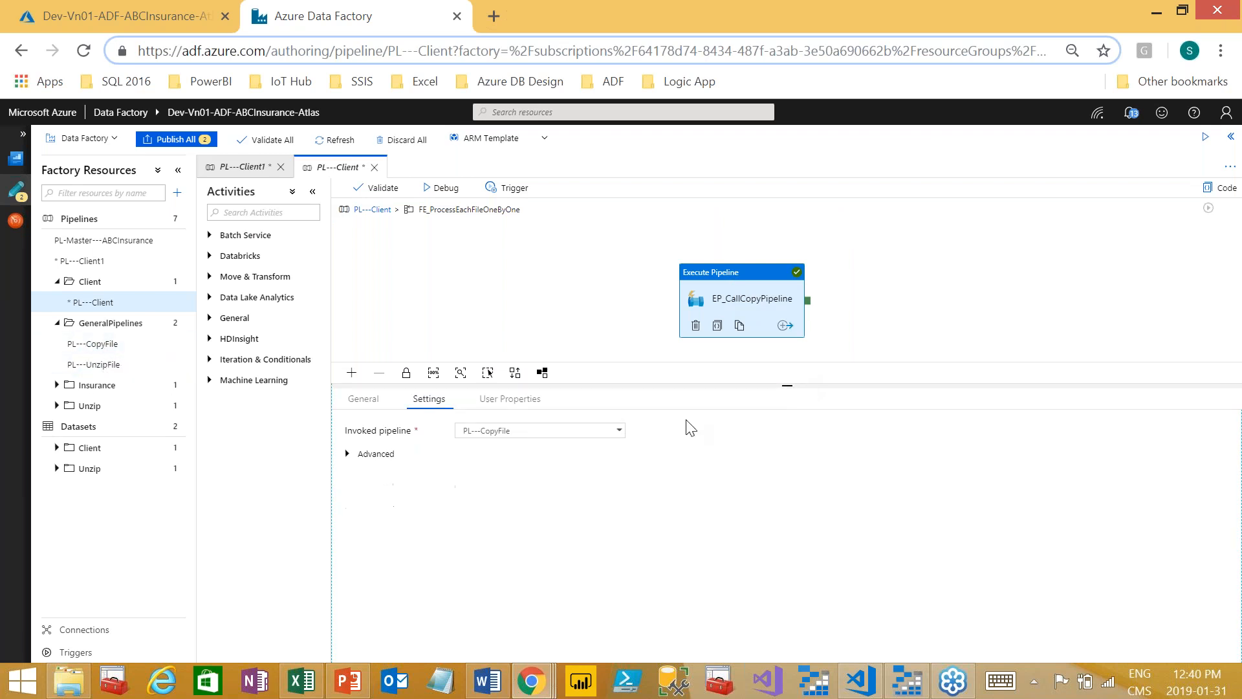
left_click(351, 457)
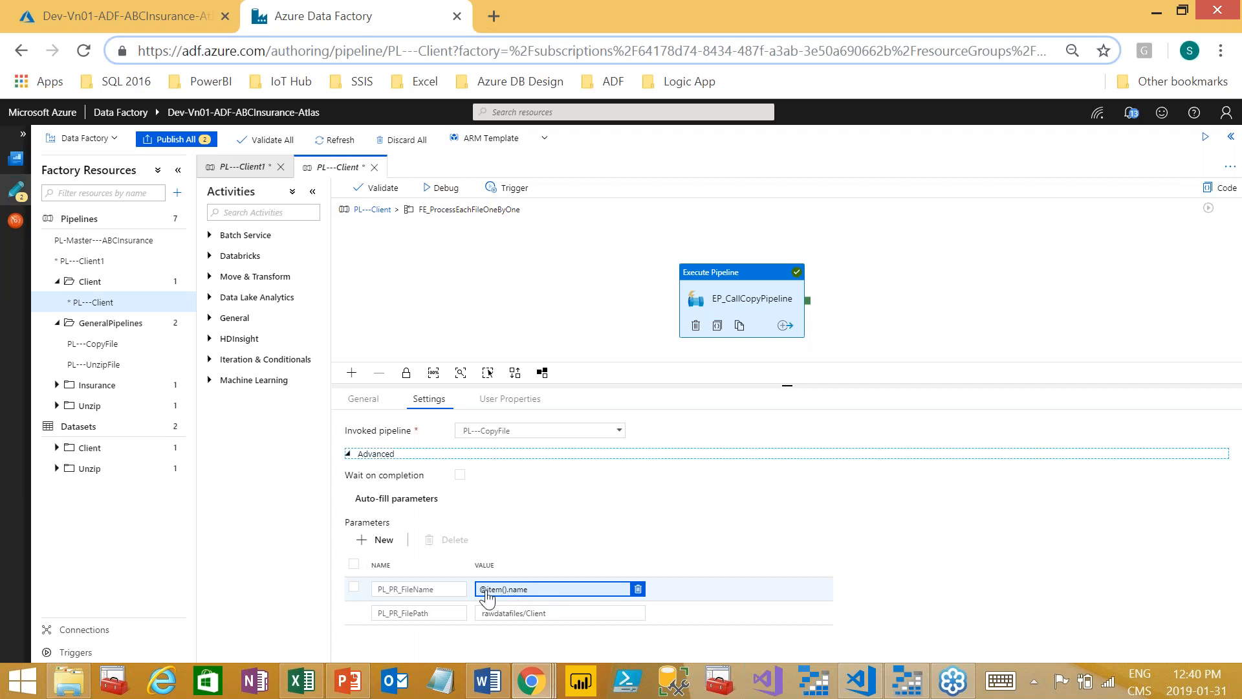
scroll(427, 223, "down", 1)
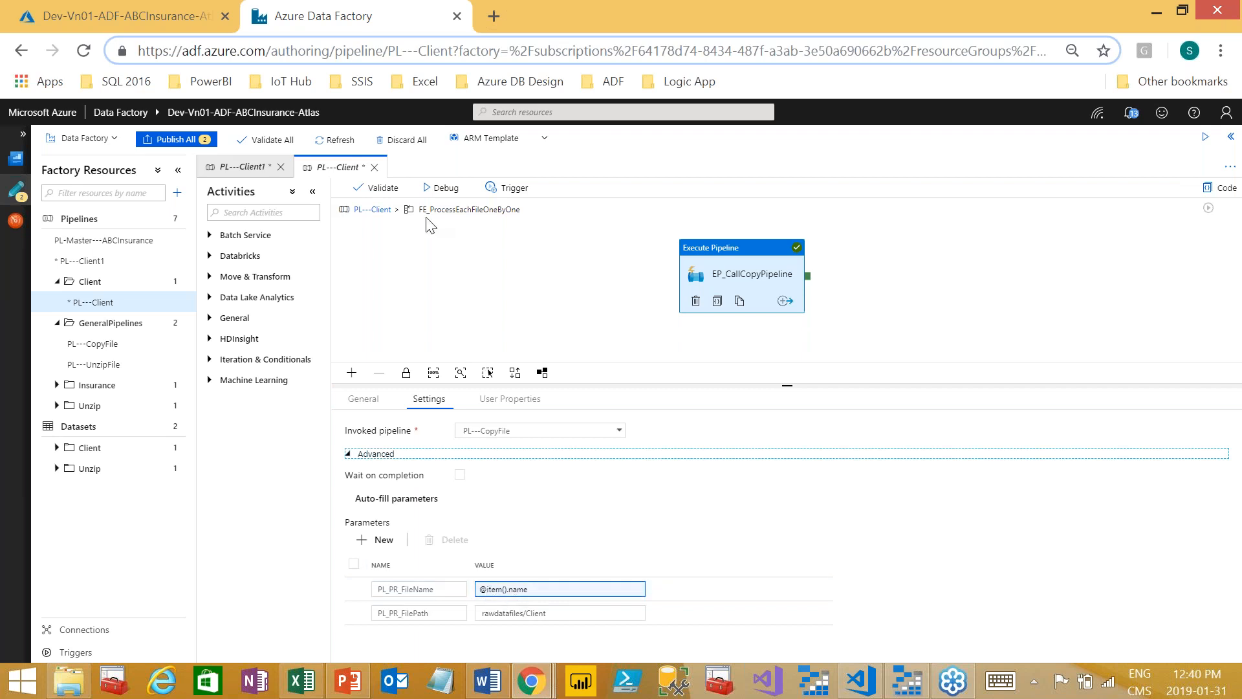
left_click(462, 265)
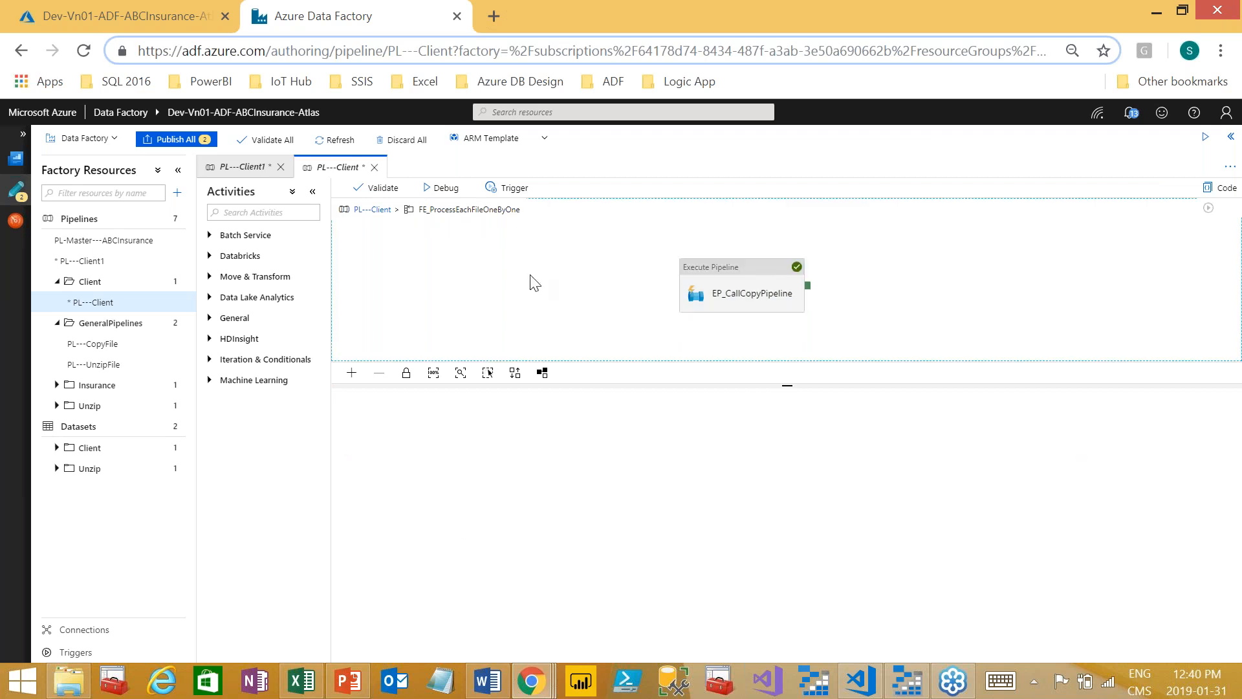
left_click(723, 272)
left_click(513, 589)
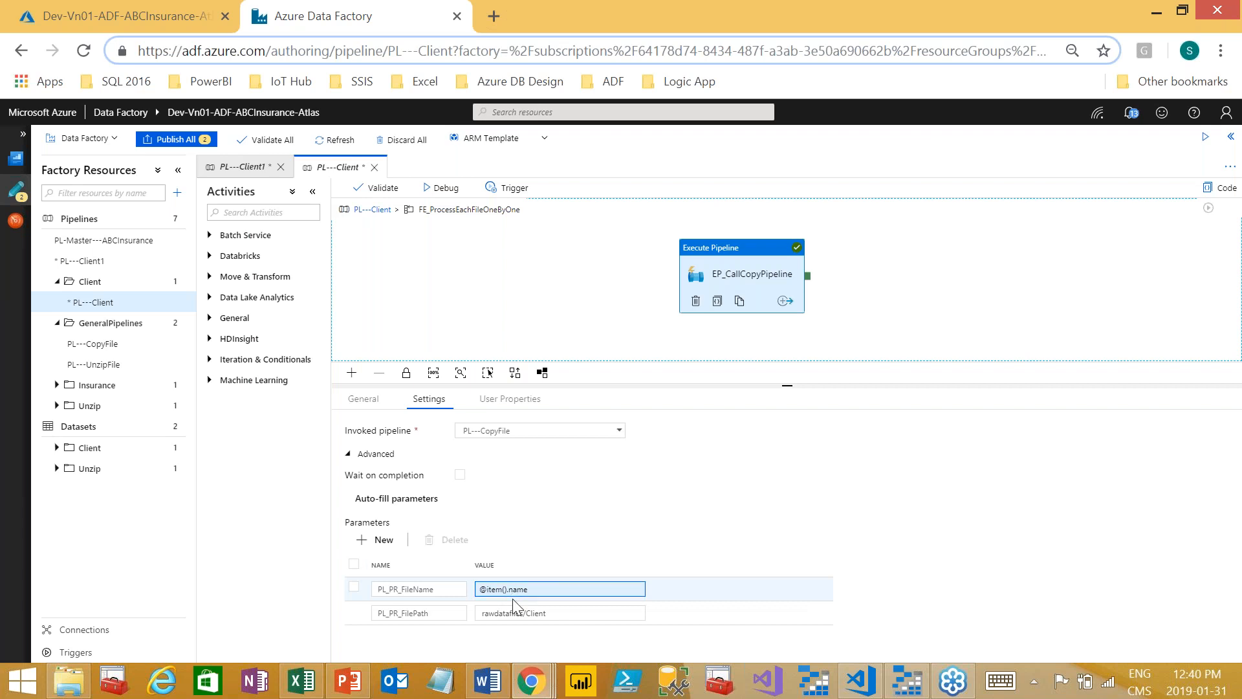
scroll(584, 292, "down", 1)
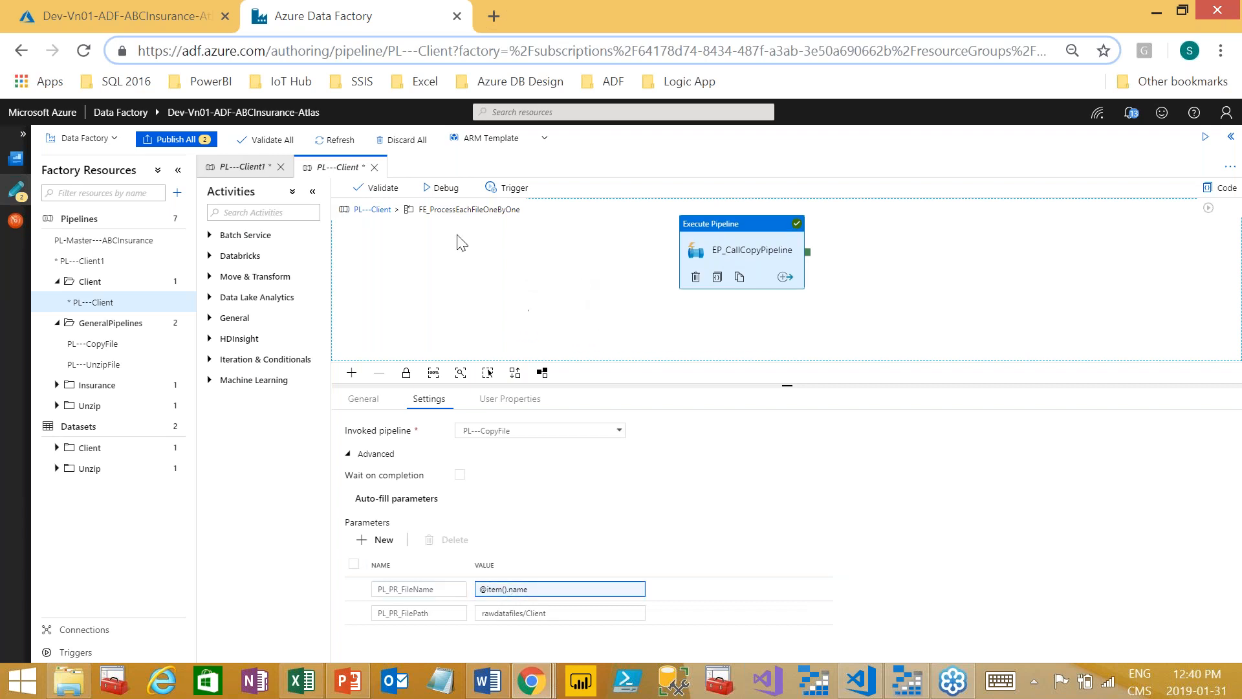
Step: Return to the PL---Client level and examine the name entries in the debug output of FL_SelectRequiredFiles
left_click(373, 209)
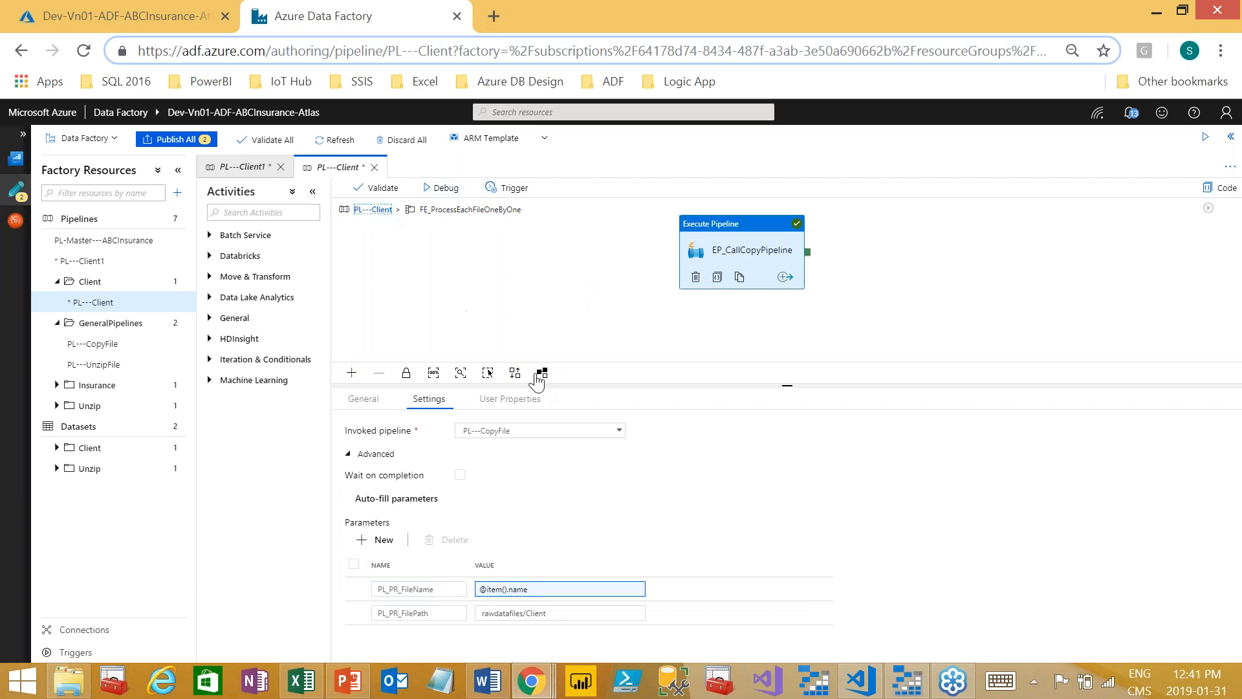
left_click(577, 398)
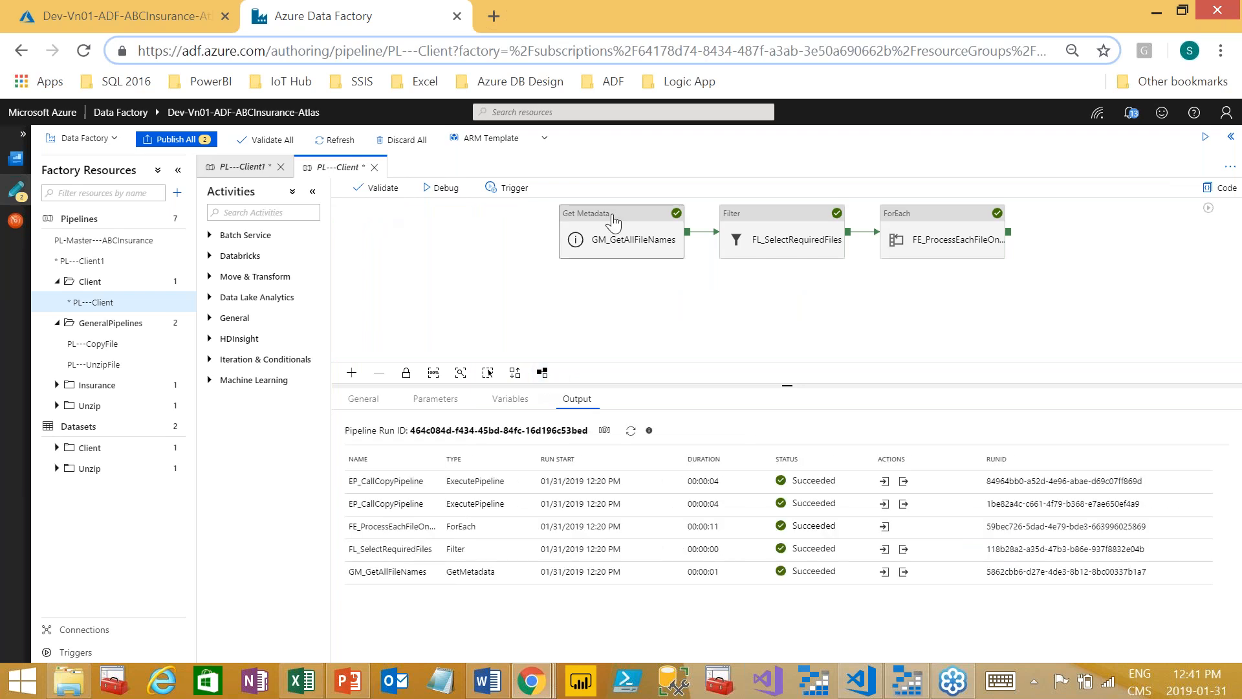
left_click(903, 549)
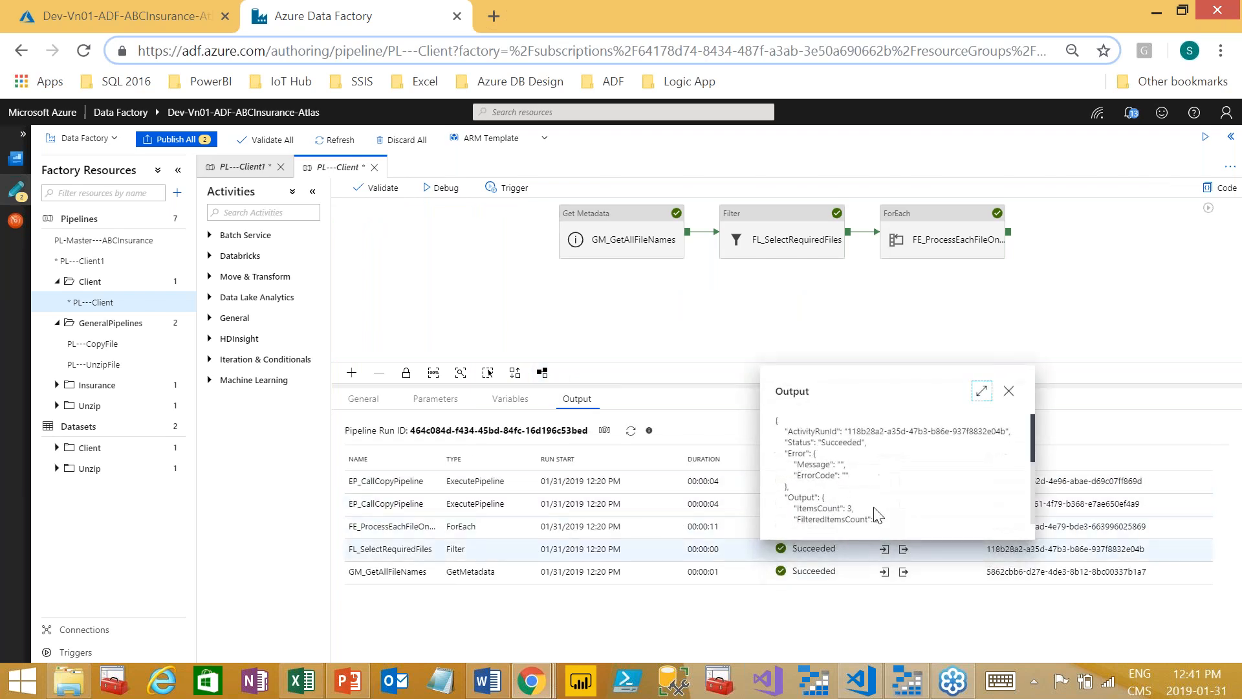
scroll(915, 501, "down", 1)
scroll(892, 495, "down", 1)
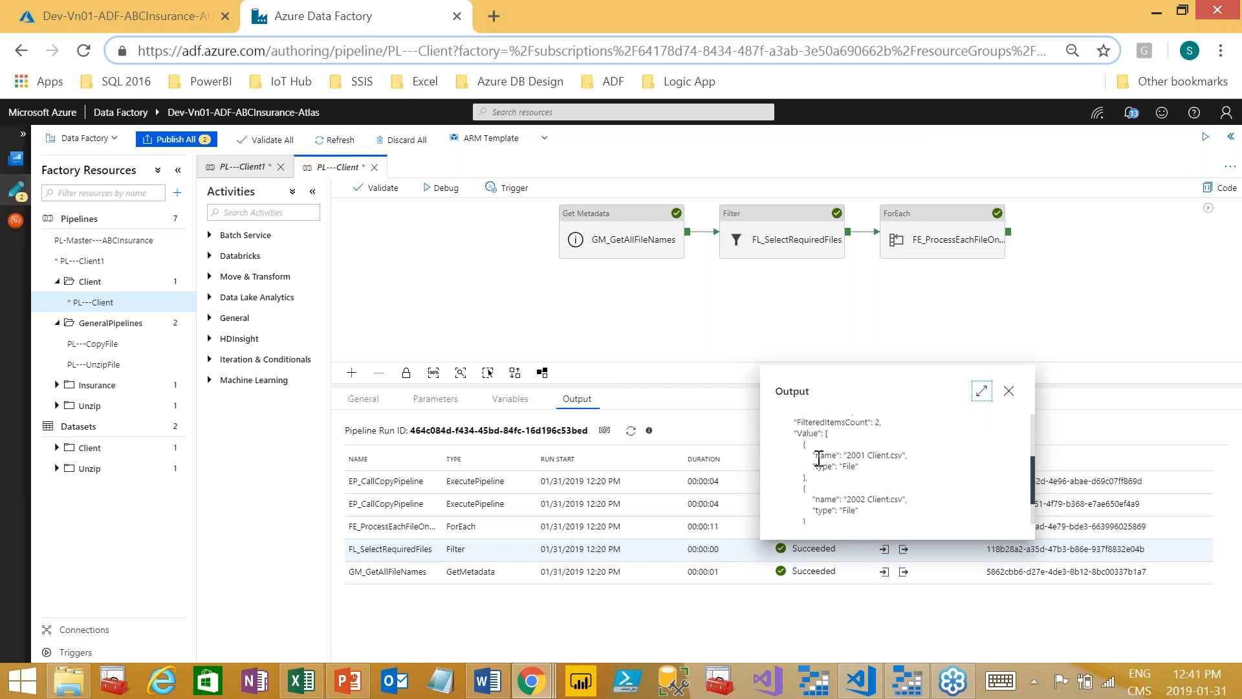
left_click_drag(817, 458, 837, 456)
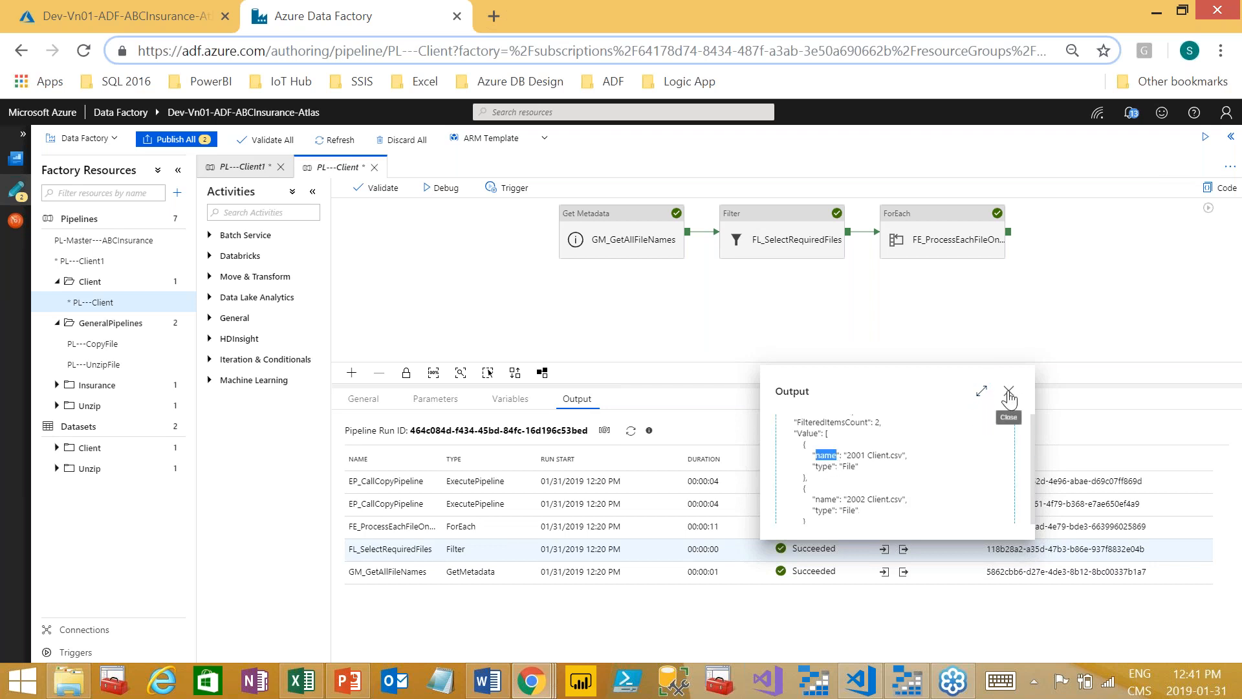
scroll(881, 445, "up", 3)
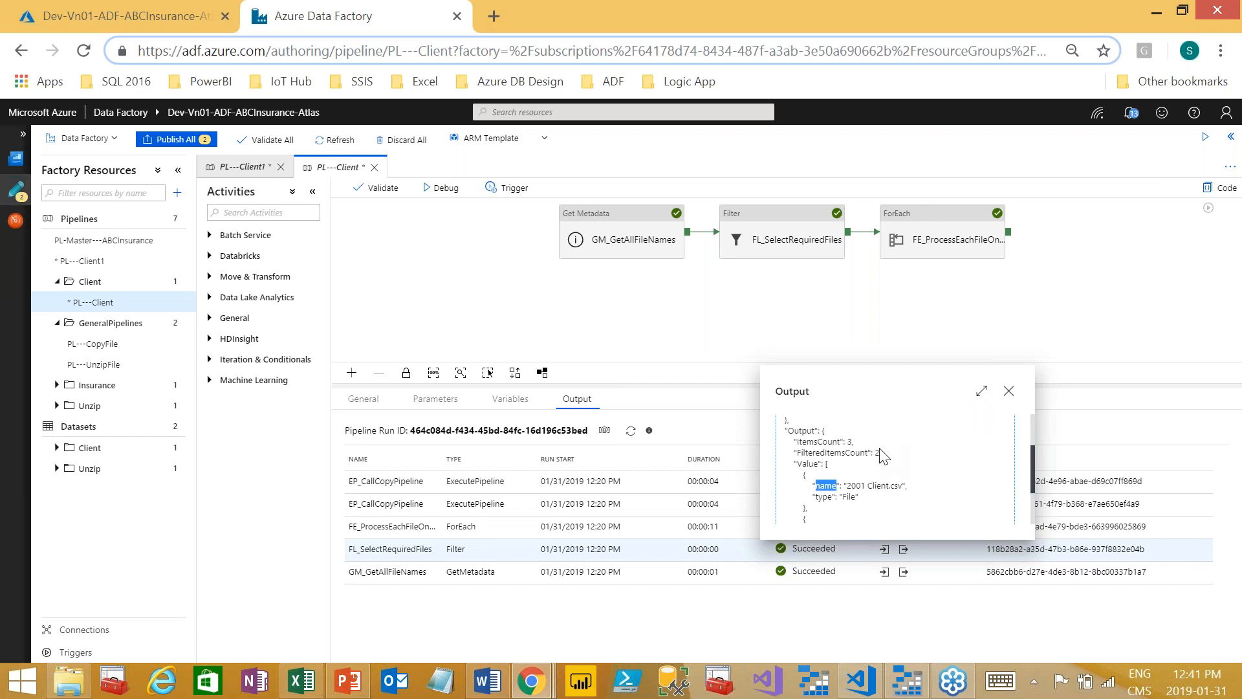
scroll(835, 496, "down", 1)
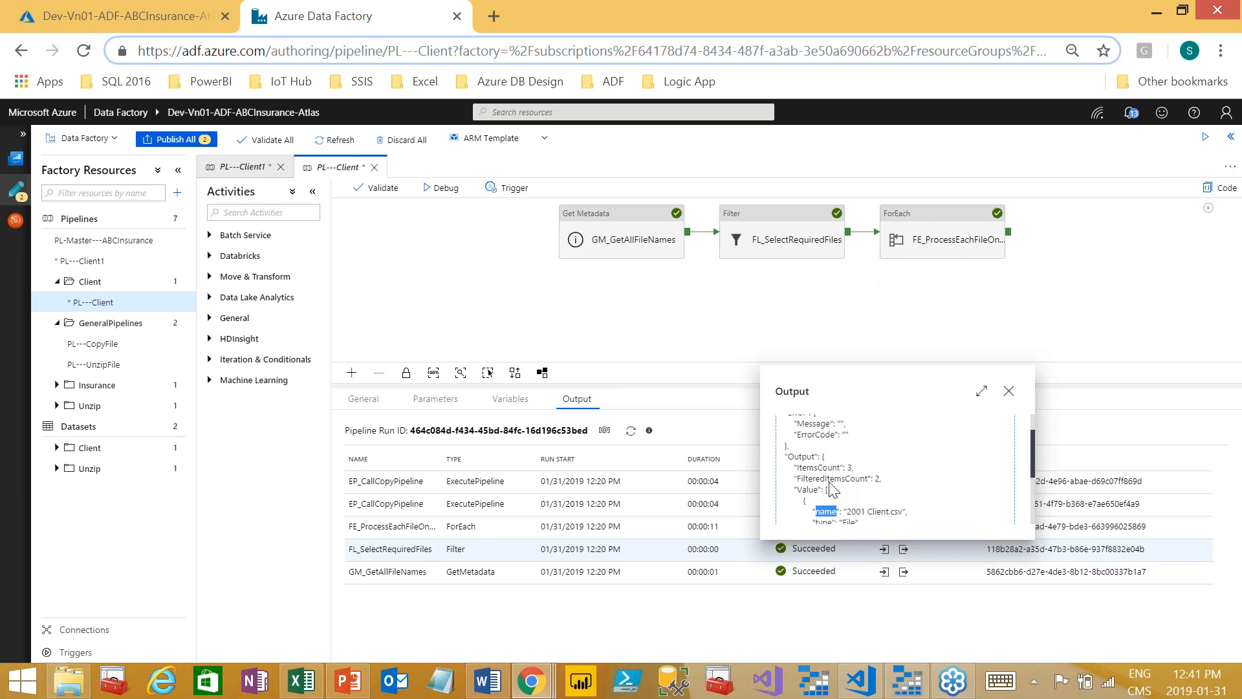
scroll(841, 482, "down", 1)
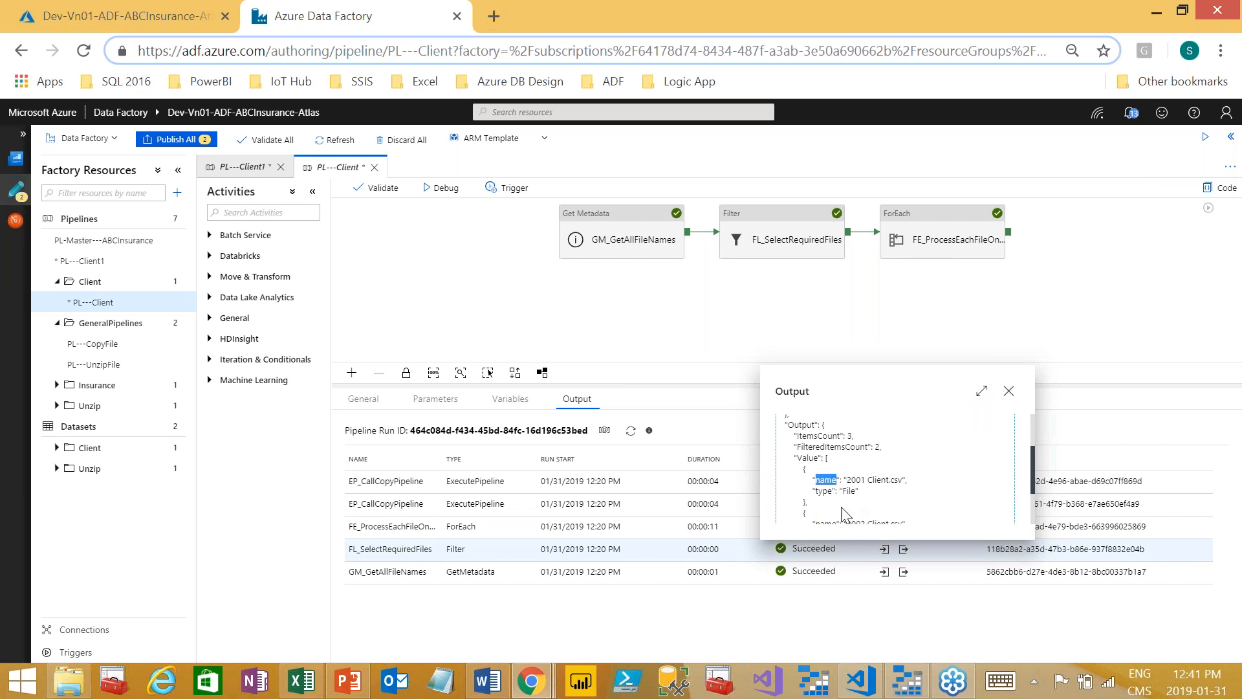
left_click(828, 485)
double_click(834, 485)
left_click(1009, 390)
Step: Reopen the contents of the PL---Client ForEach and compare EP_CallCopyPipeline's PL_PR_FileName parameter with the filter output's name field
left_click(934, 223)
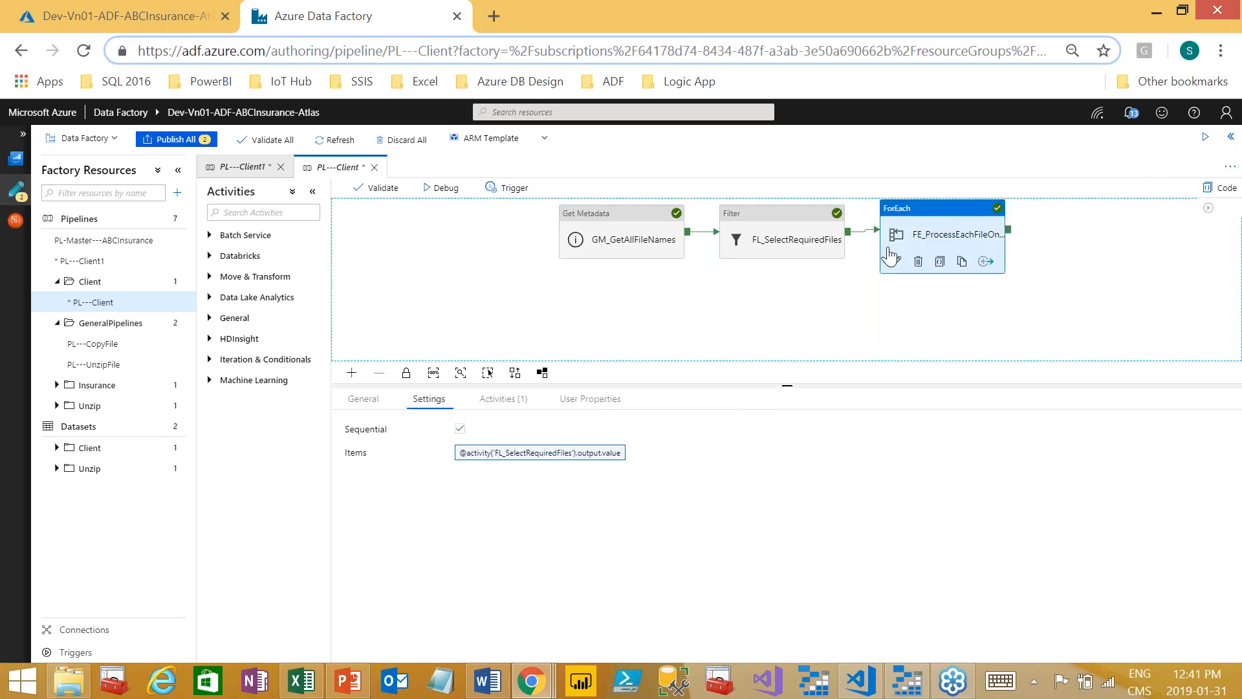
left_click(893, 257)
left_click(747, 223)
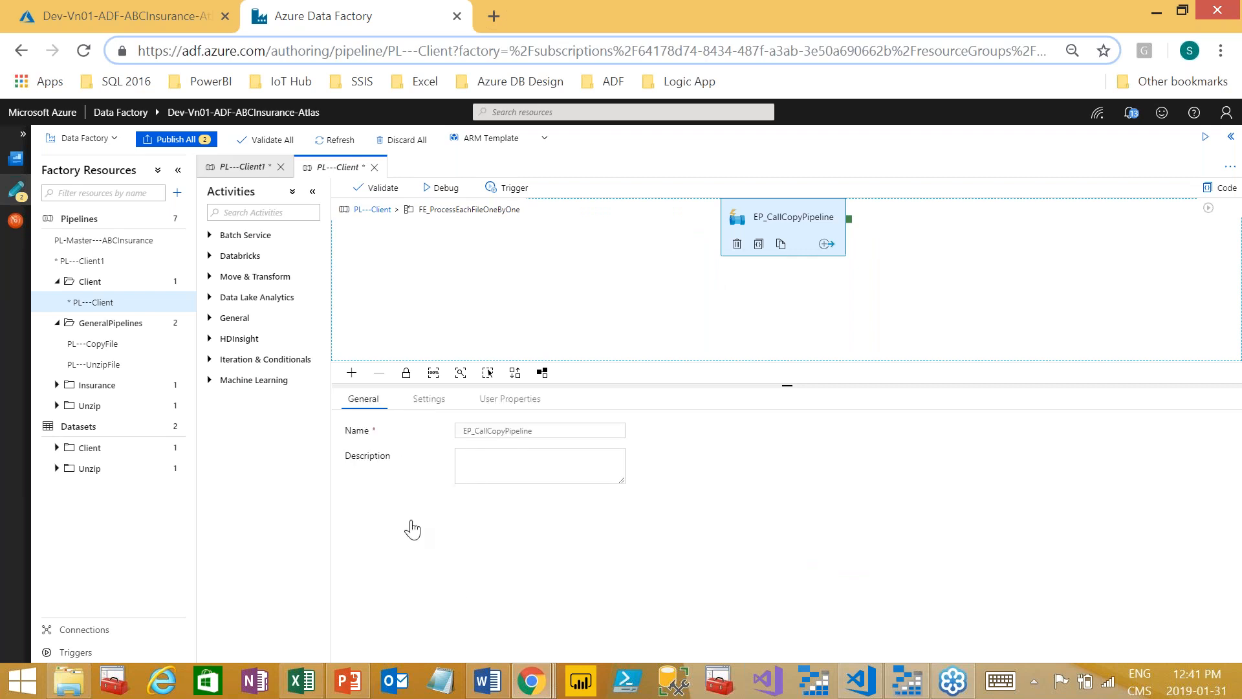
left_click(429, 399)
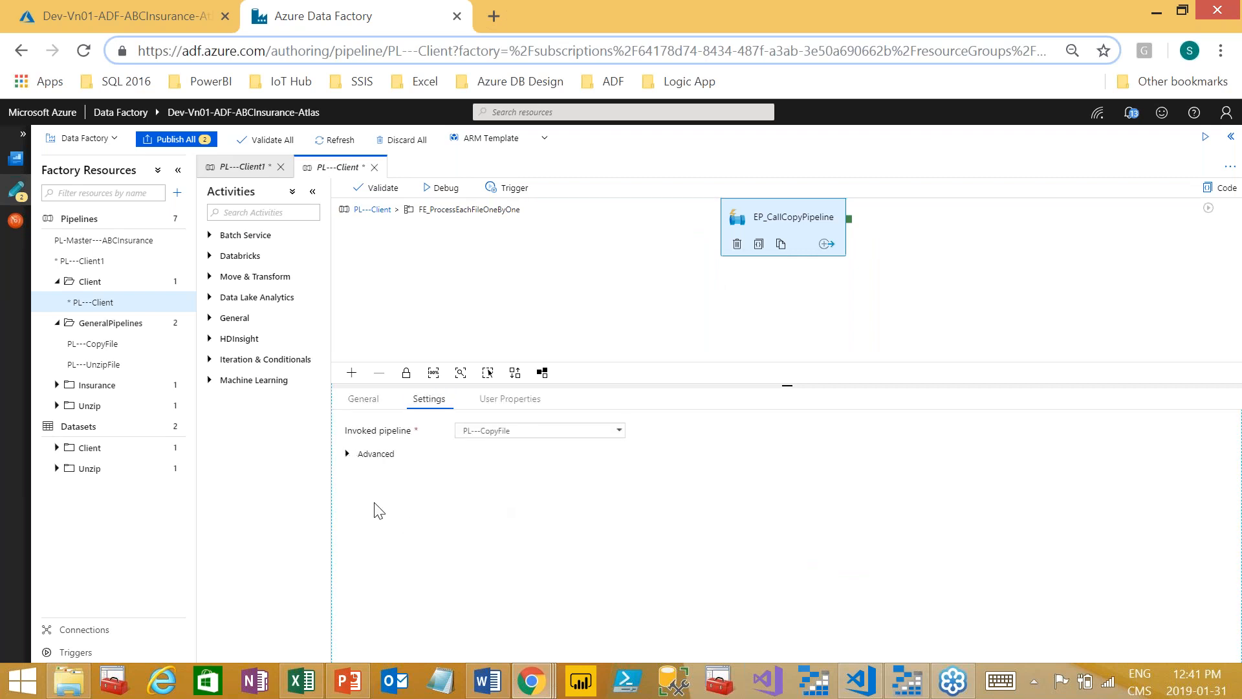
left_click(349, 455)
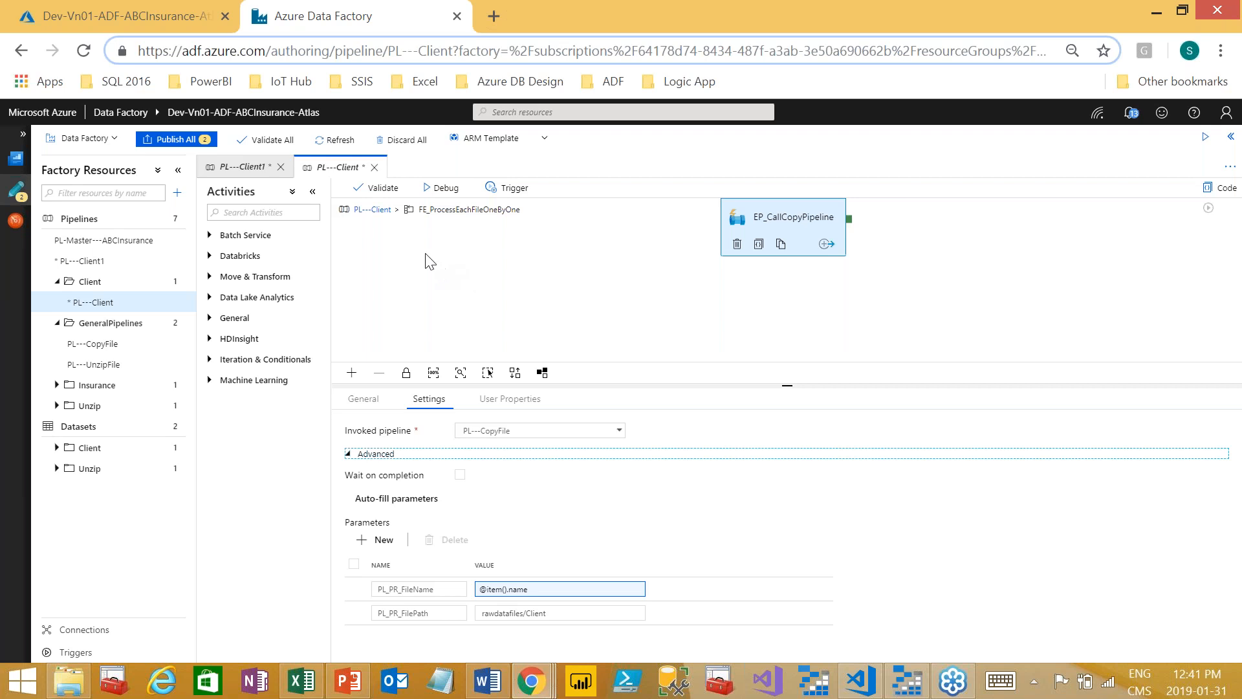
left_click(363, 399)
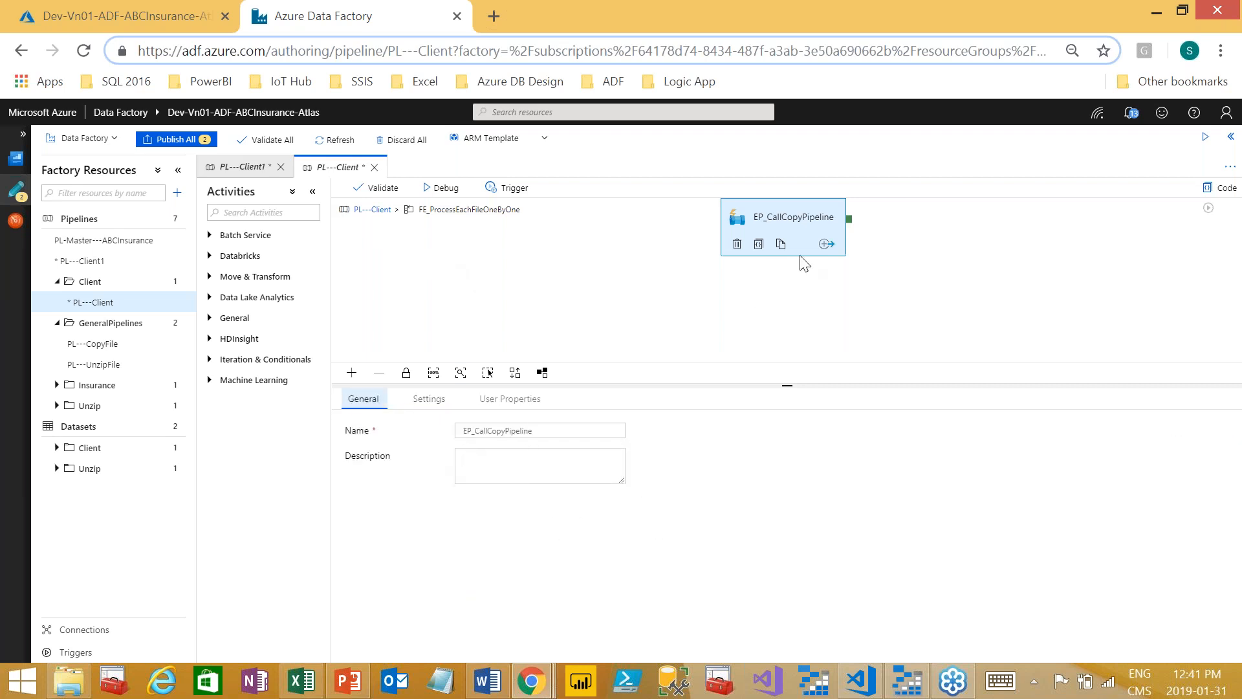
left_click(572, 294)
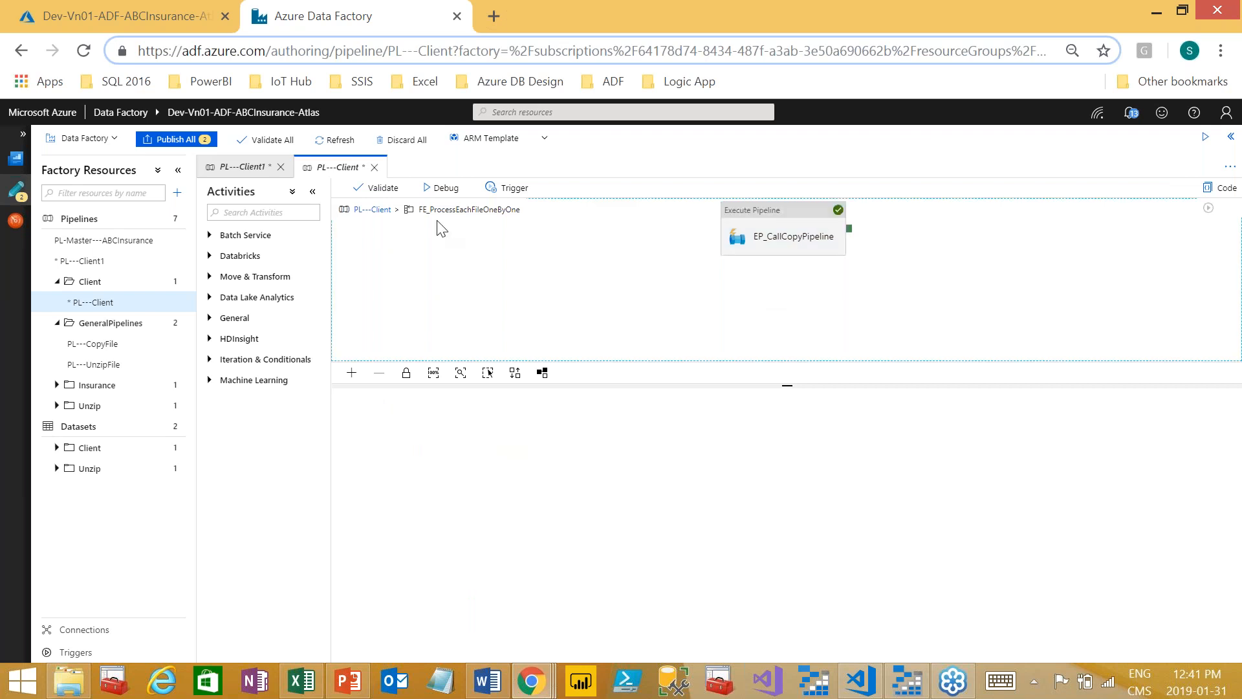
Step: Go back to the PL---Client level and review the Items expression in the ForEach settings
left_click(375, 210)
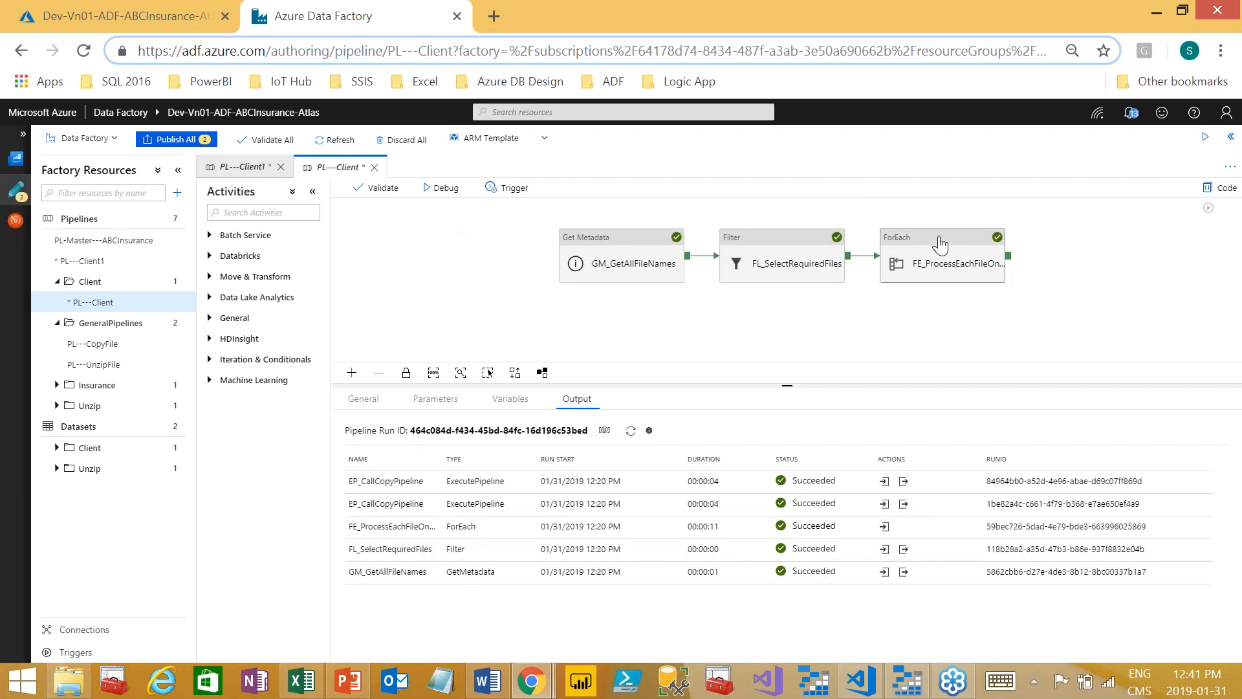
left_click(938, 242)
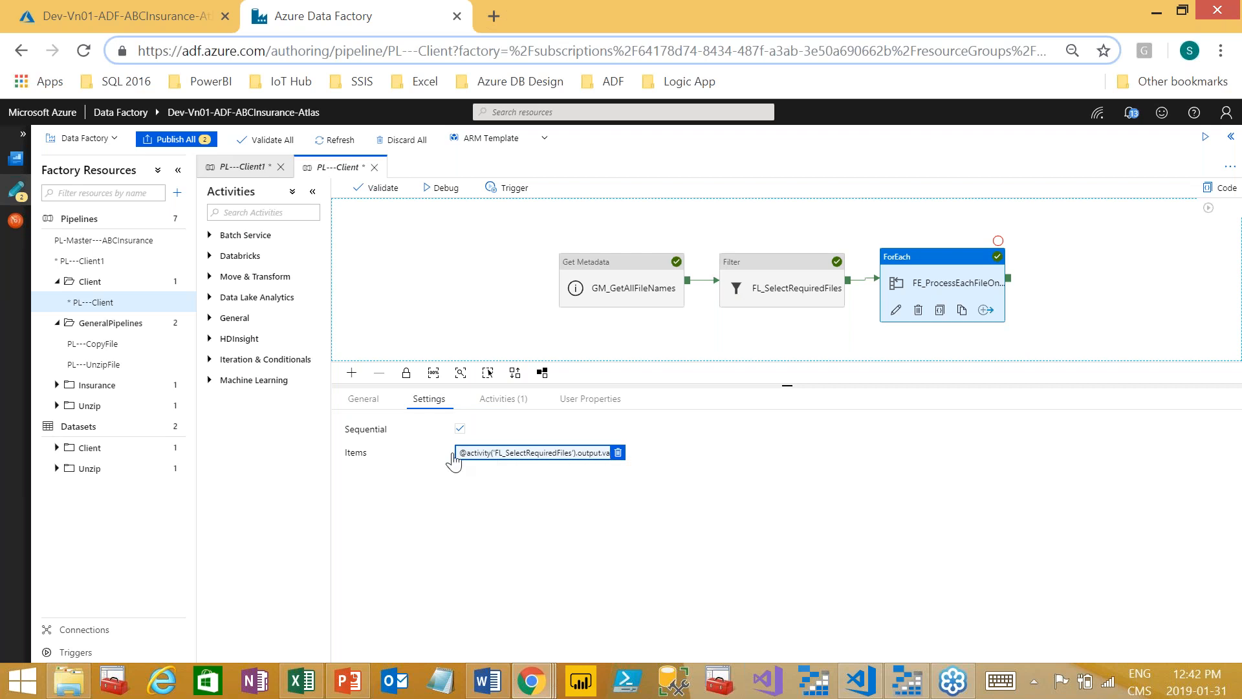
double_click(353, 456)
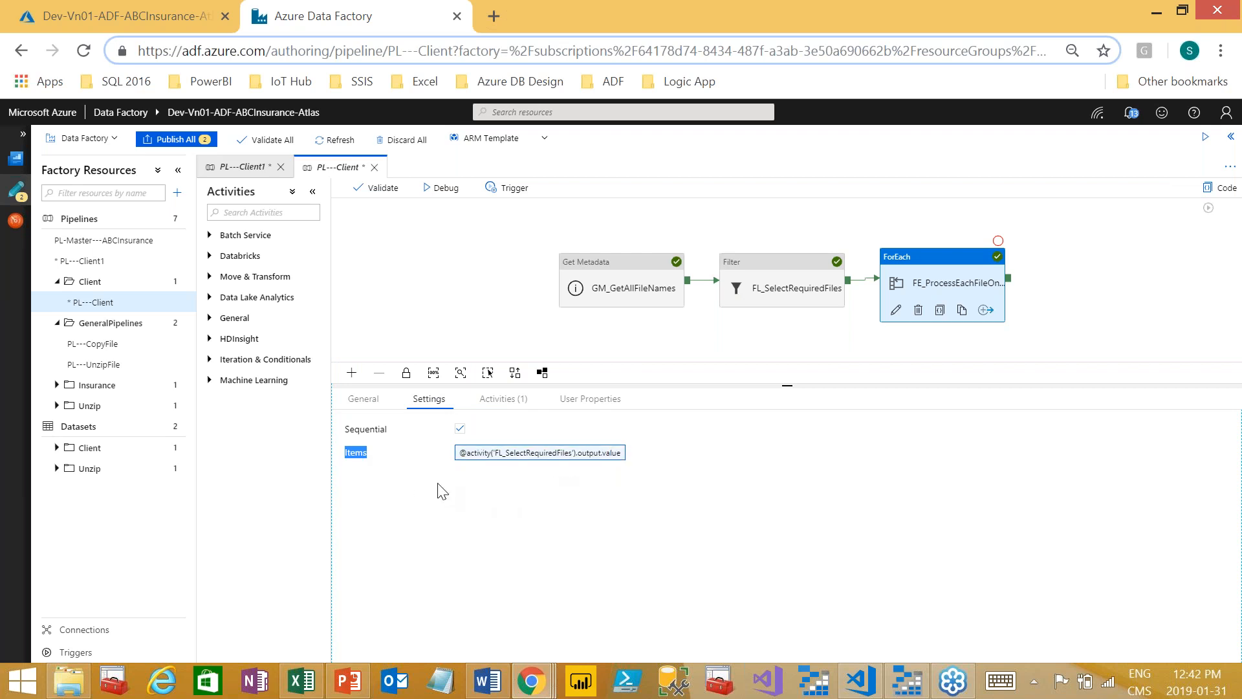
left_click(357, 463)
left_click(609, 268)
left_click(467, 292)
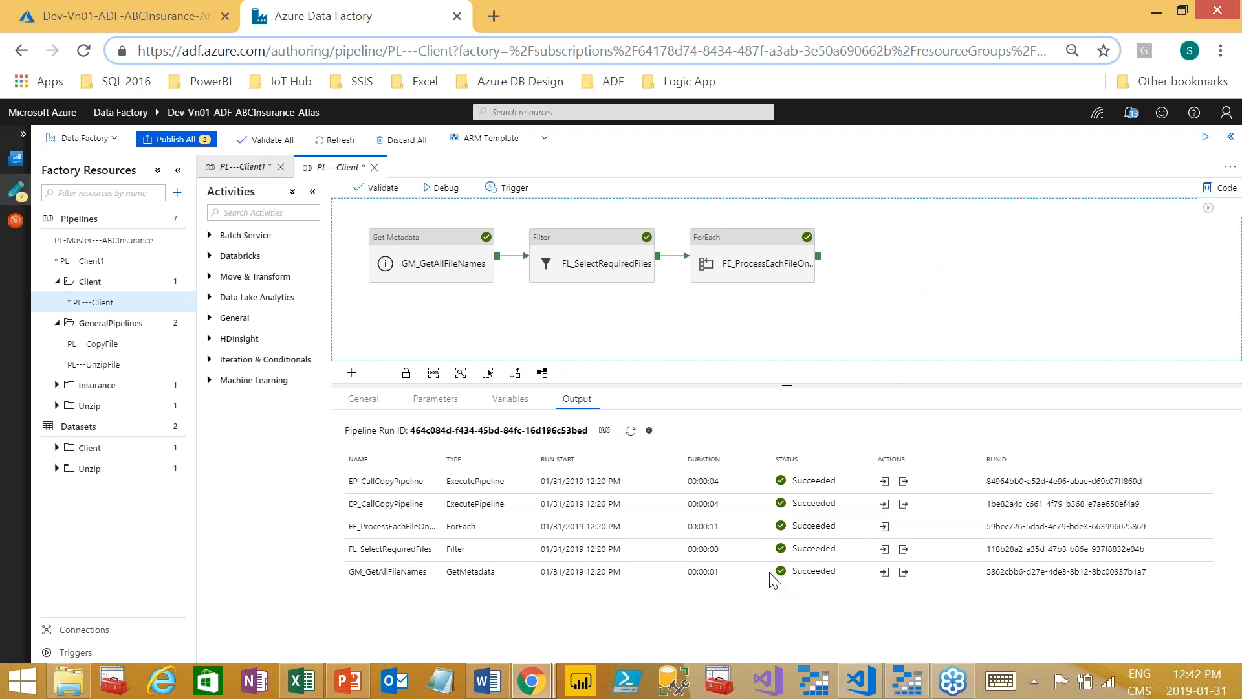
key("alt+Tab")
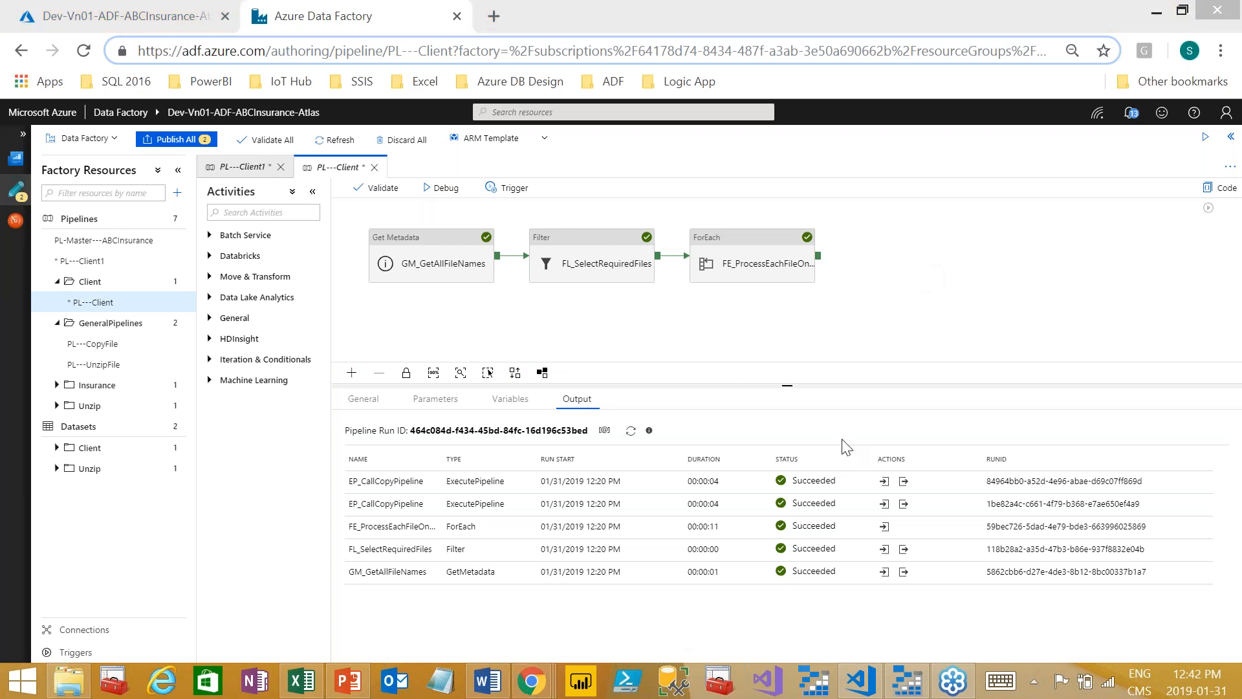
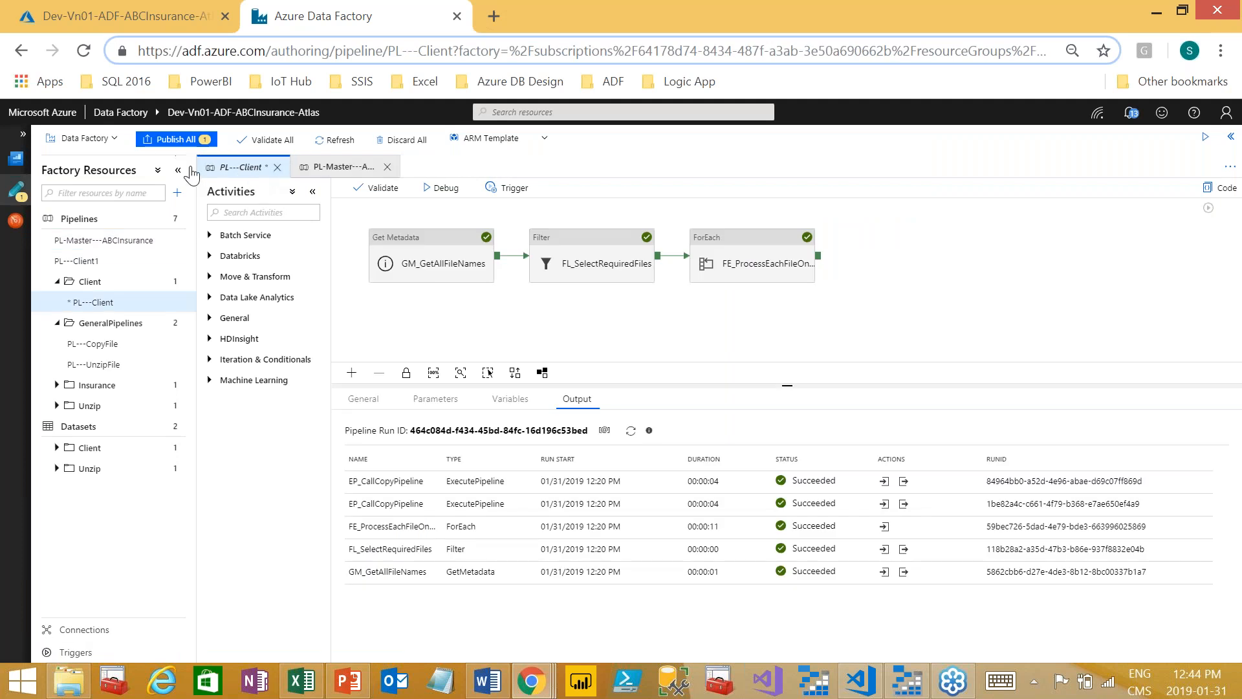
Step: Publish all pending changes to the data factory
left_click(175, 139)
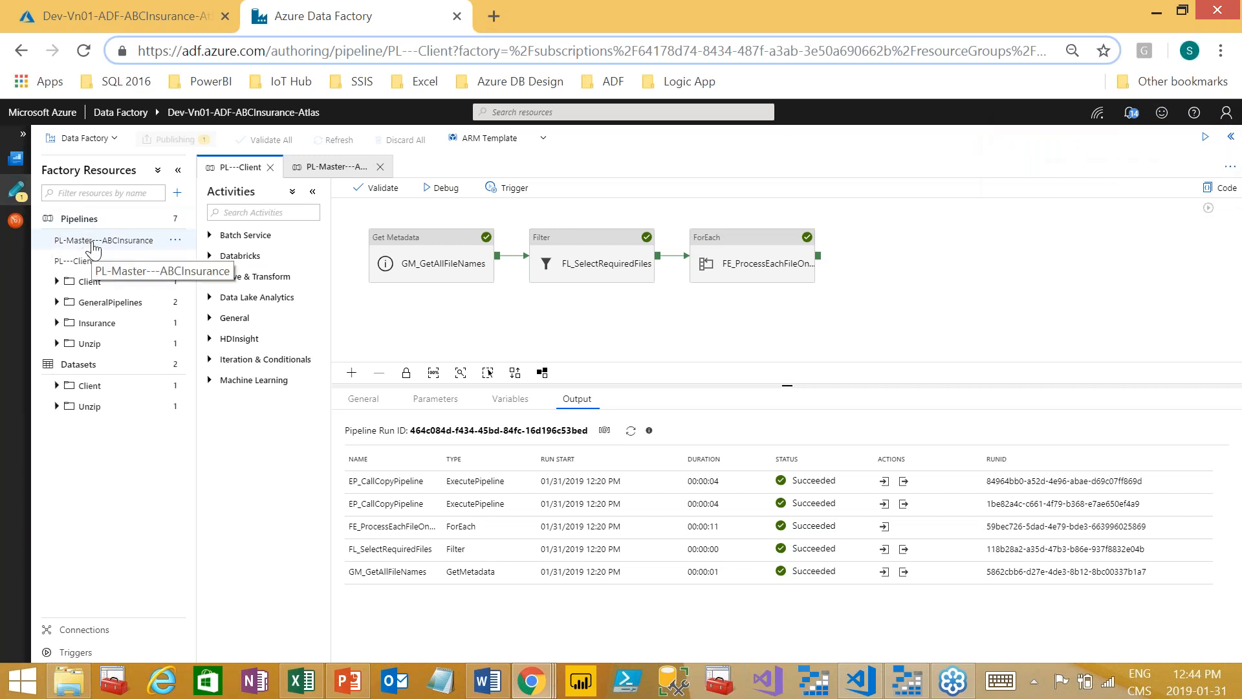
Step: Open the PL-Master---ABCInsurance pipeline and match its EP---Client and EP---Insurance activities with the pipelines in the Client and Insurance folders
left_click(96, 244)
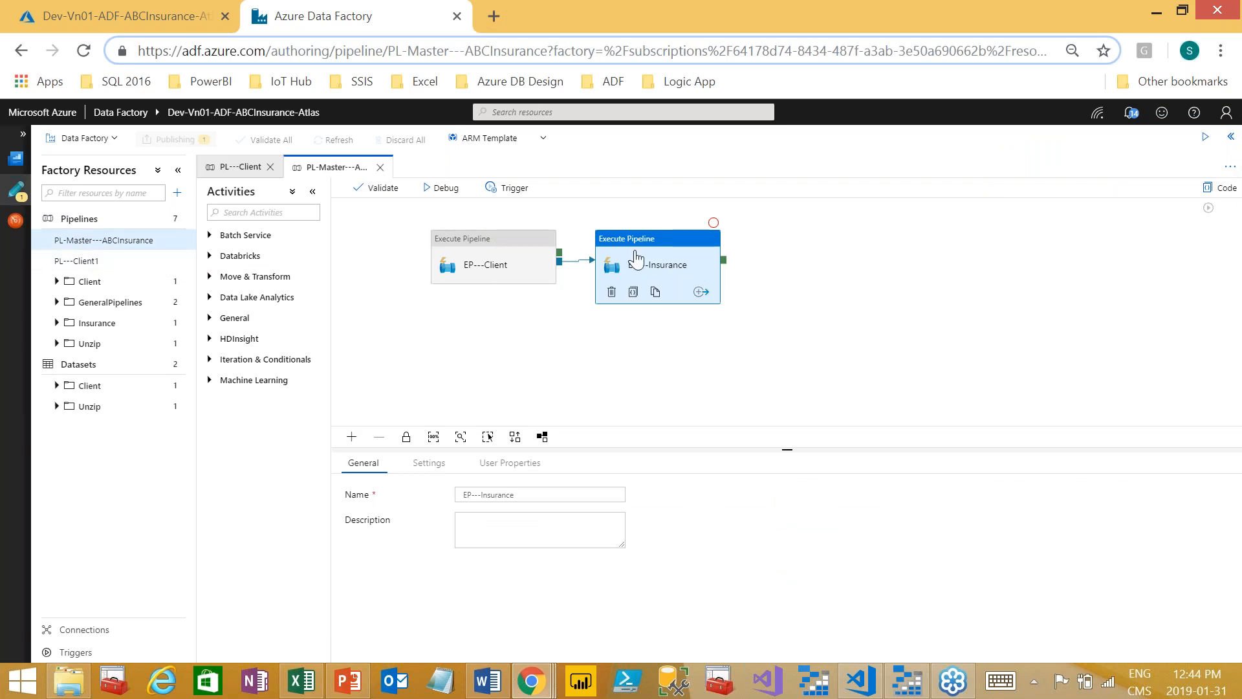
left_click_drag(656, 238, 769, 243)
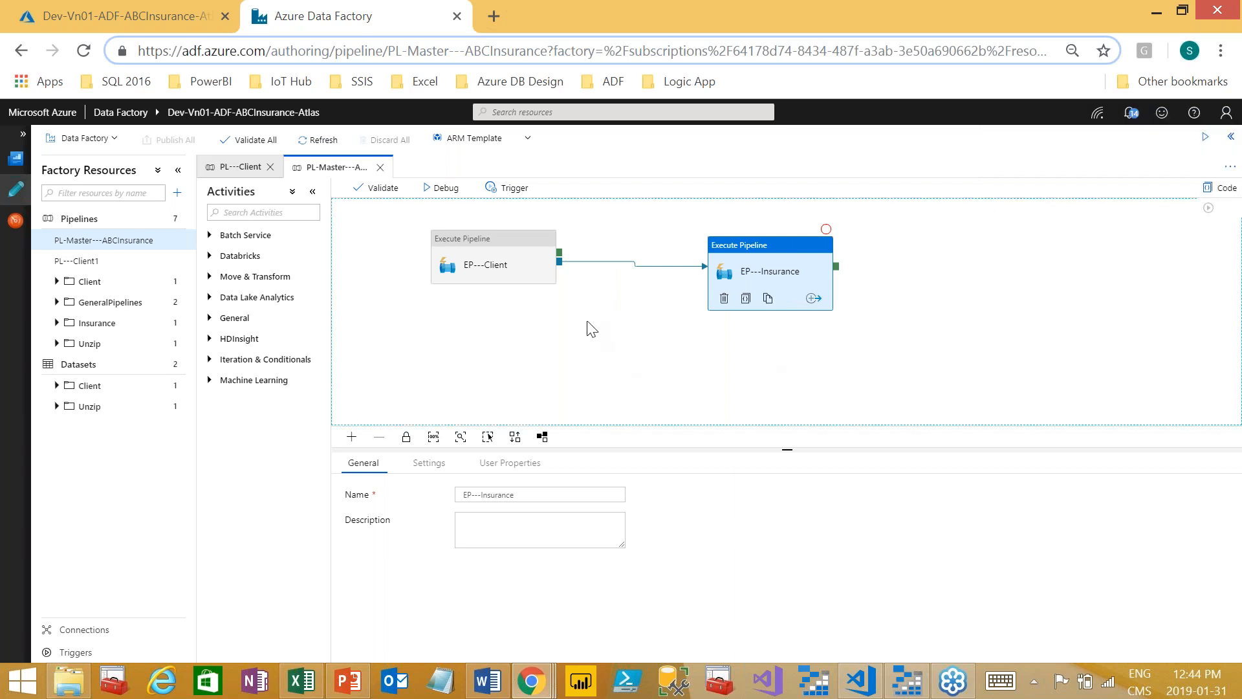
left_click(502, 247)
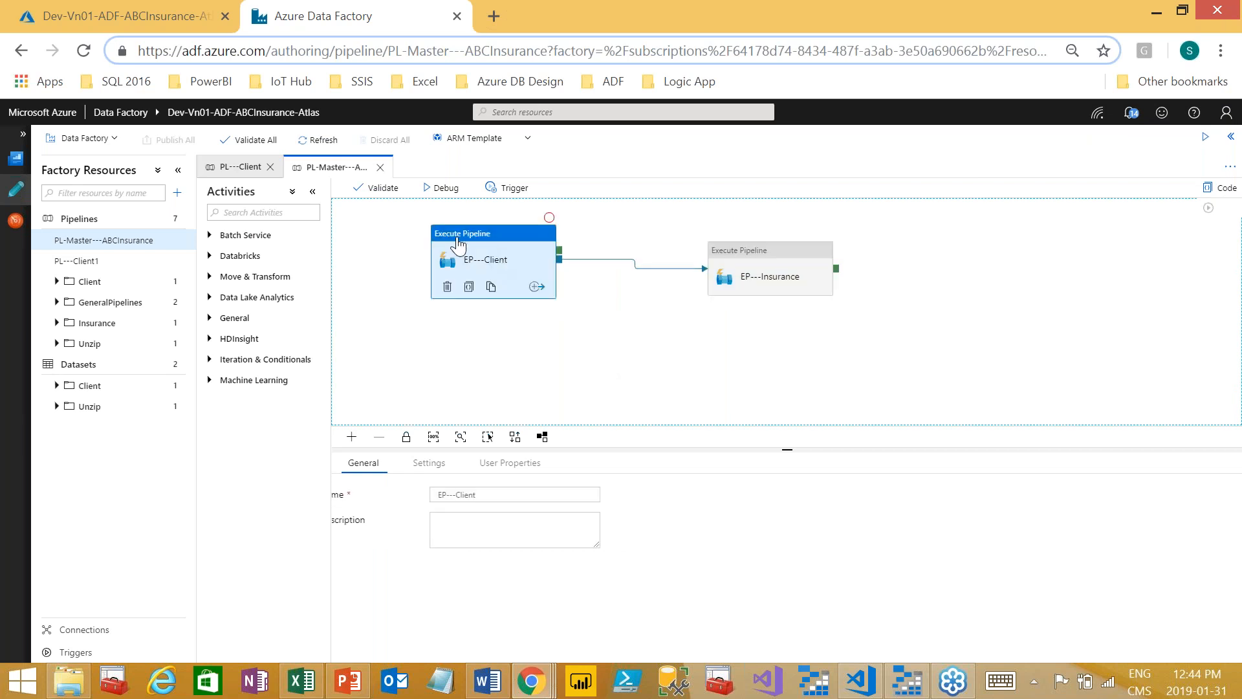
left_click(57, 281)
left_click_drag(90, 302, 474, 297)
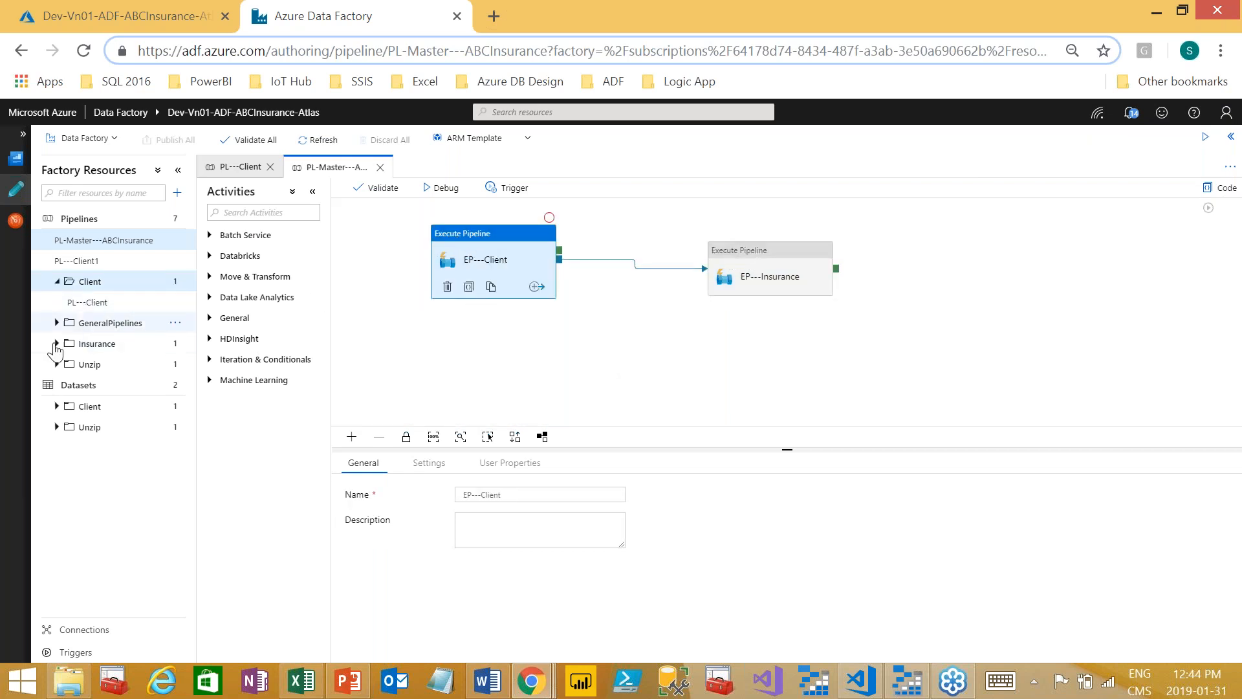
left_click(57, 344)
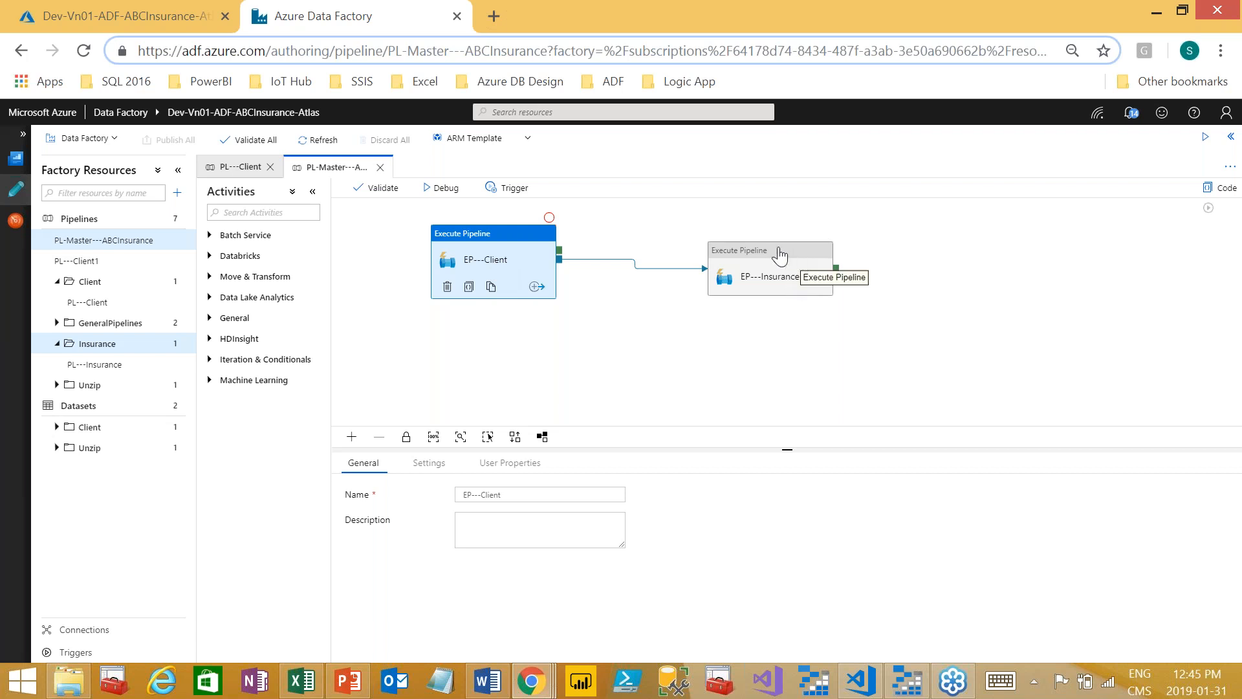
left_click_drag(790, 253, 734, 238)
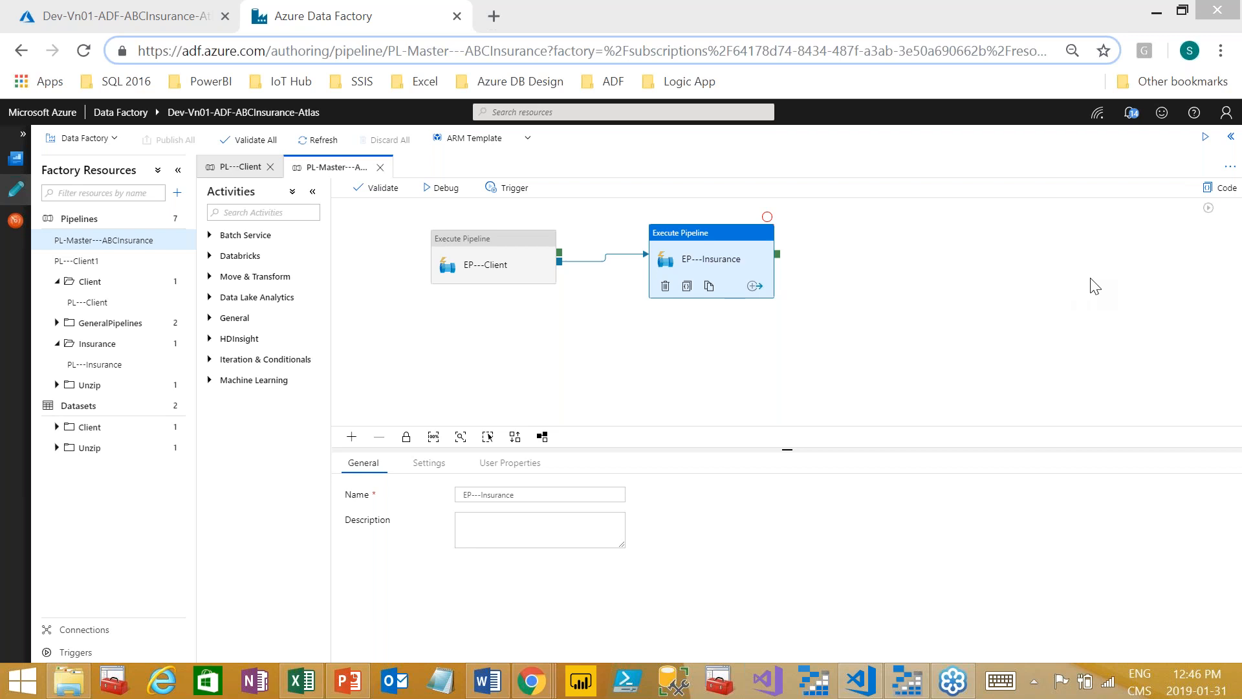
Step: Check the master pipeline's general properties and run output, and close the pipeline
left_click(826, 355)
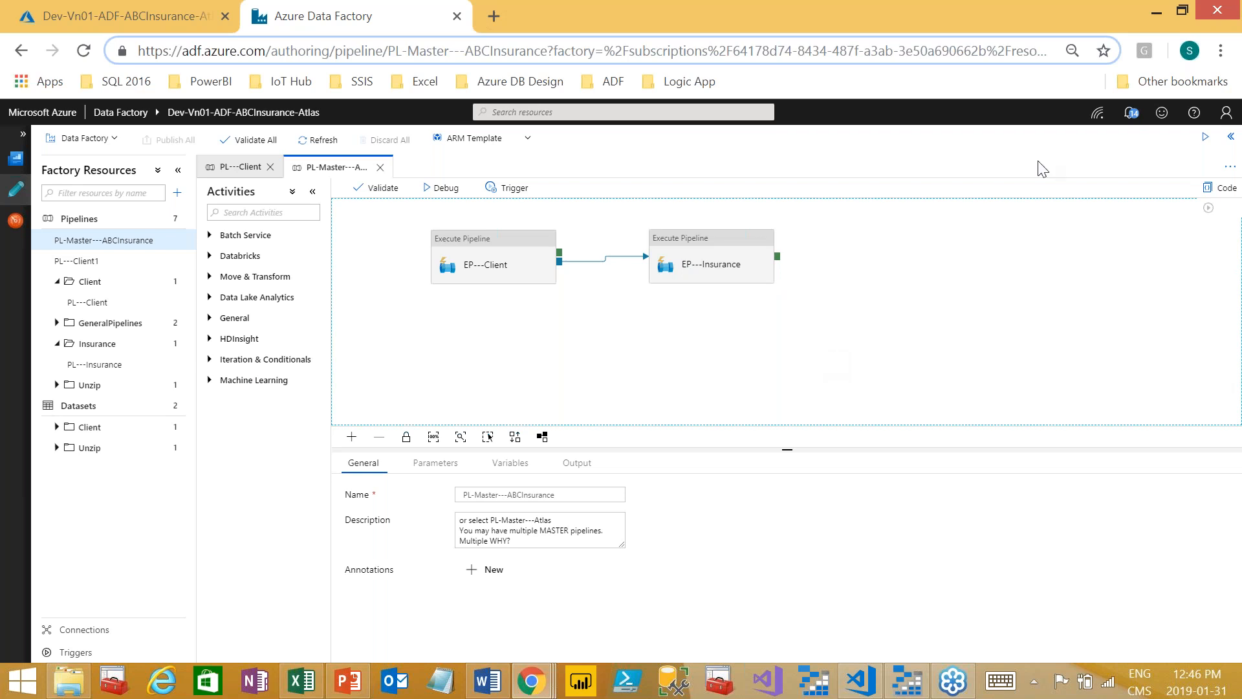
left_click(1107, 57)
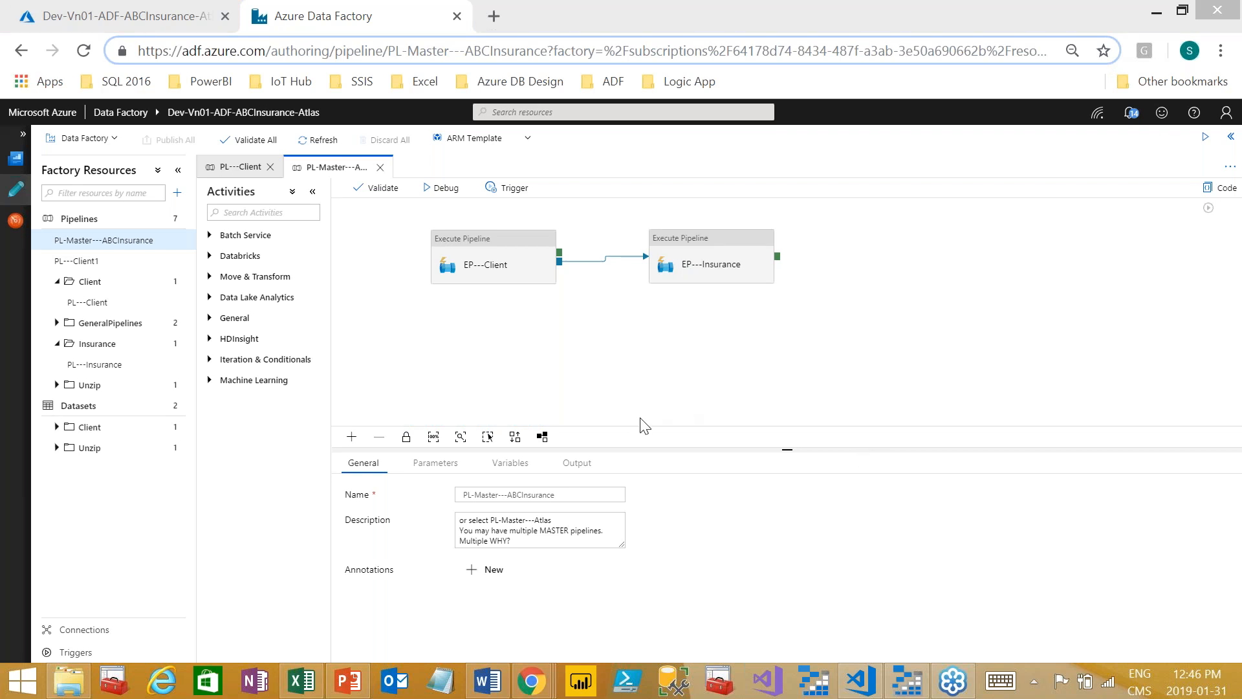
left_click(577, 469)
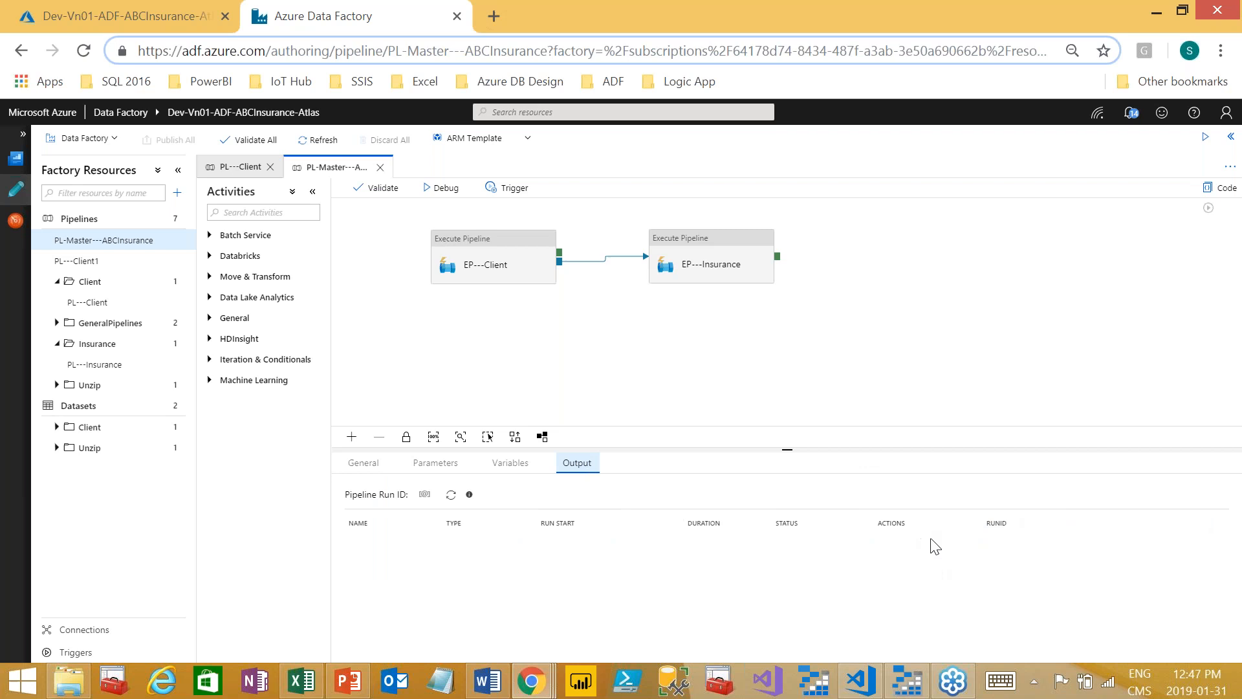
left_click(381, 166)
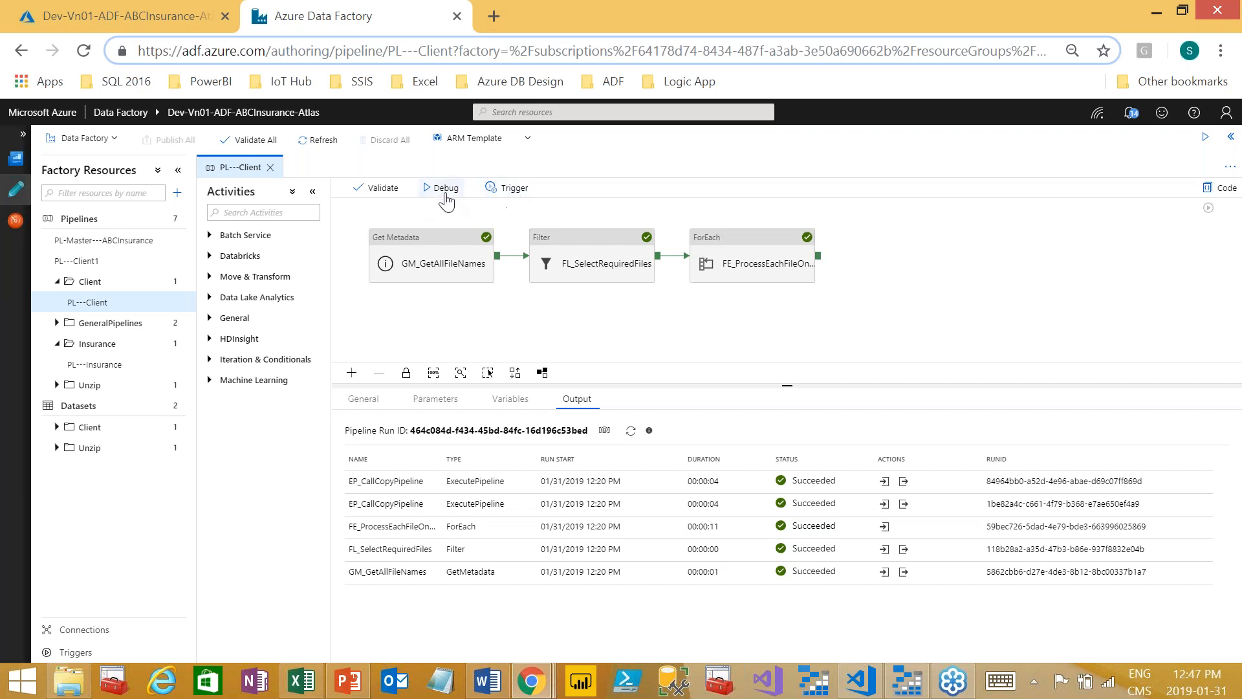
Step: Trigger an on-demand run of the published PL---Client pipeline with the raw data parameter rawdatafiles/Client
left_click(508, 189)
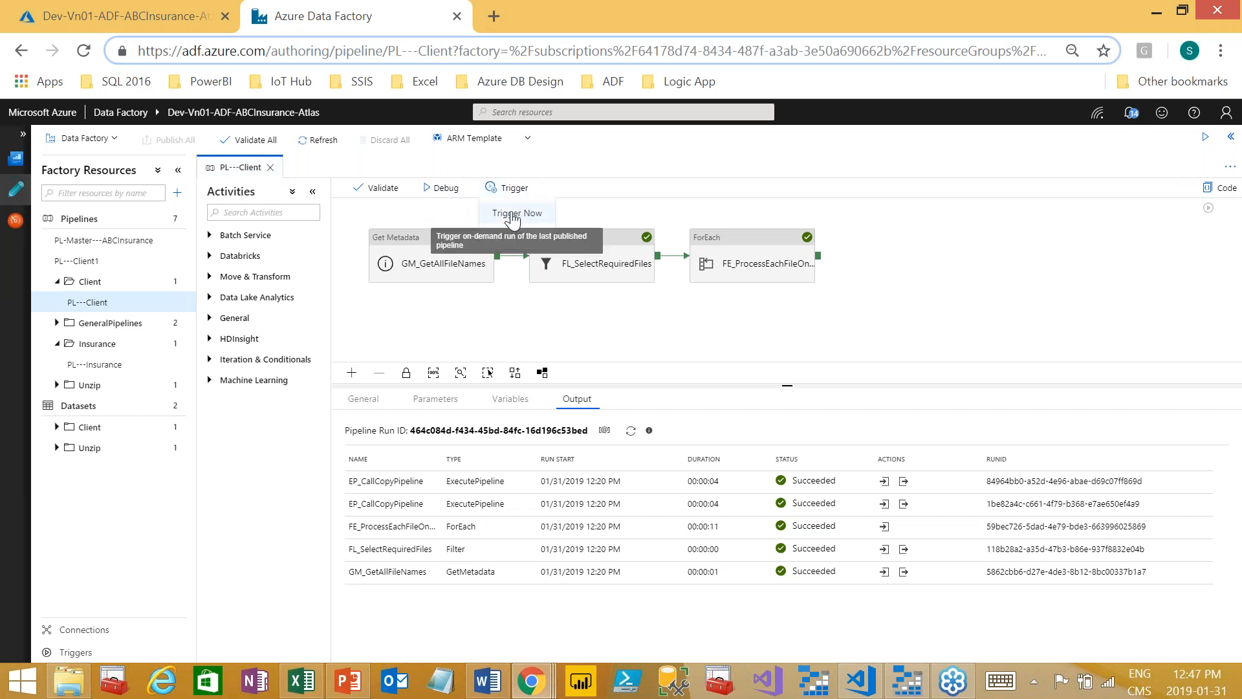
left_click(512, 217)
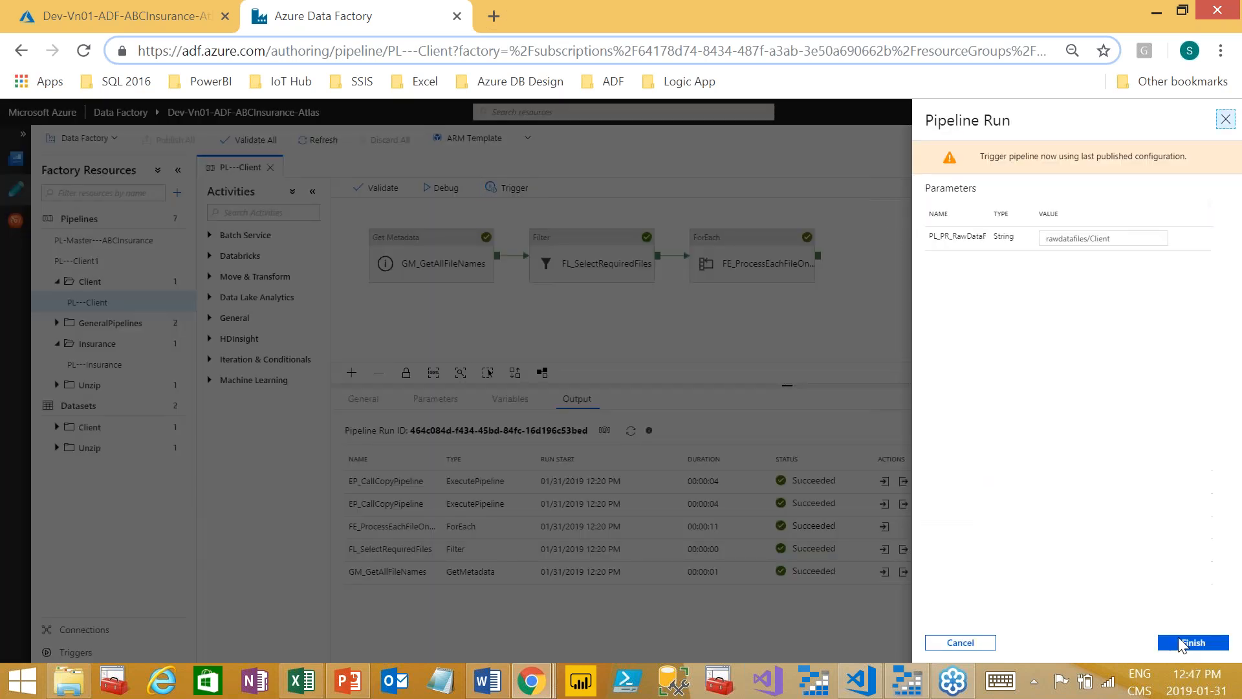
left_click(1194, 642)
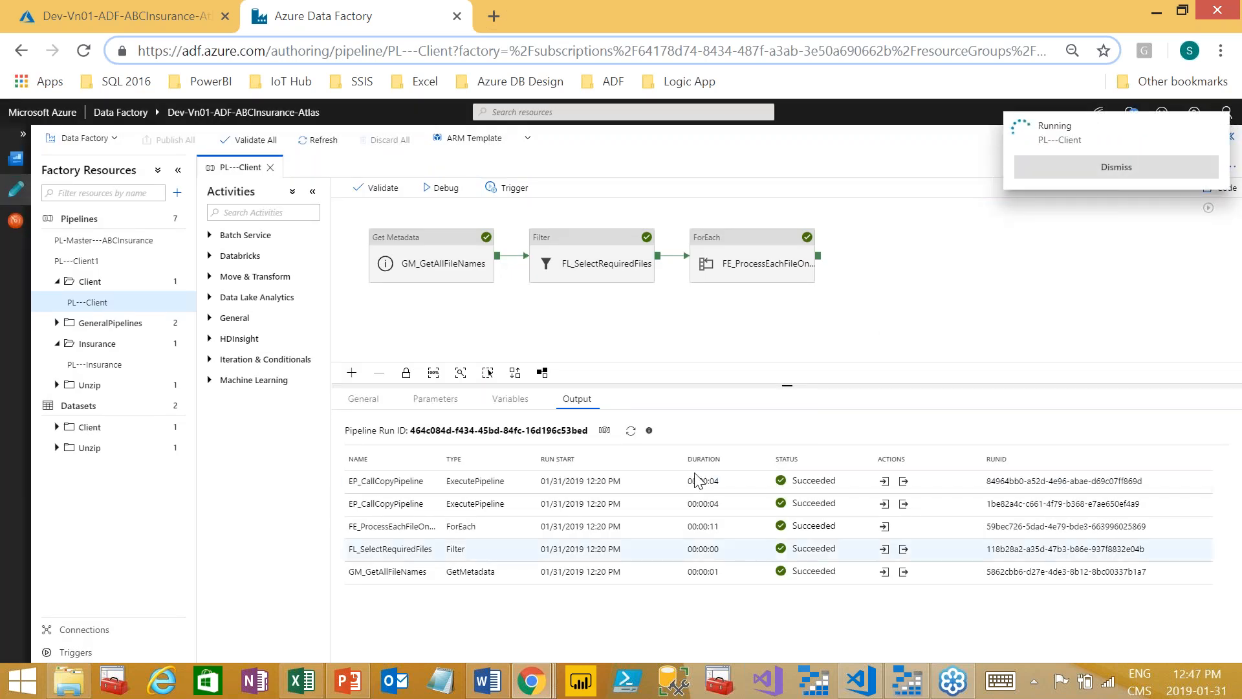
Step: Refresh the PL---Client output, review the pipeline runs in monitoring, and return to authoring
left_click(631, 431)
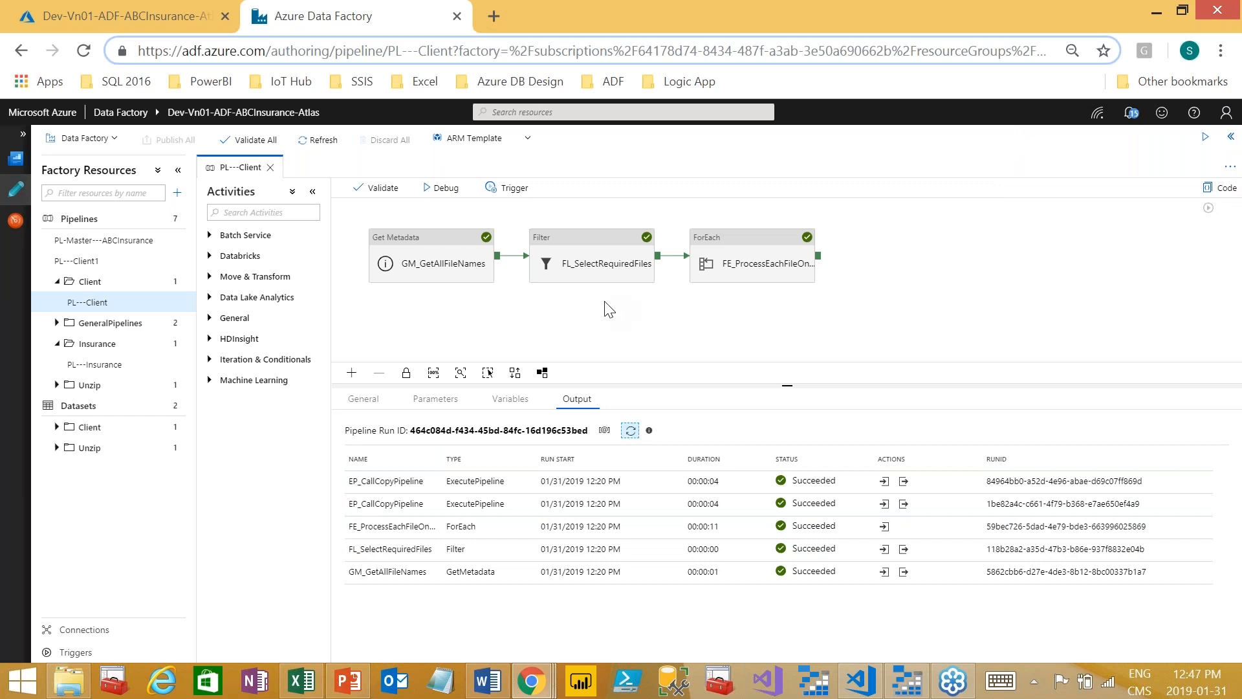
left_click(17, 223)
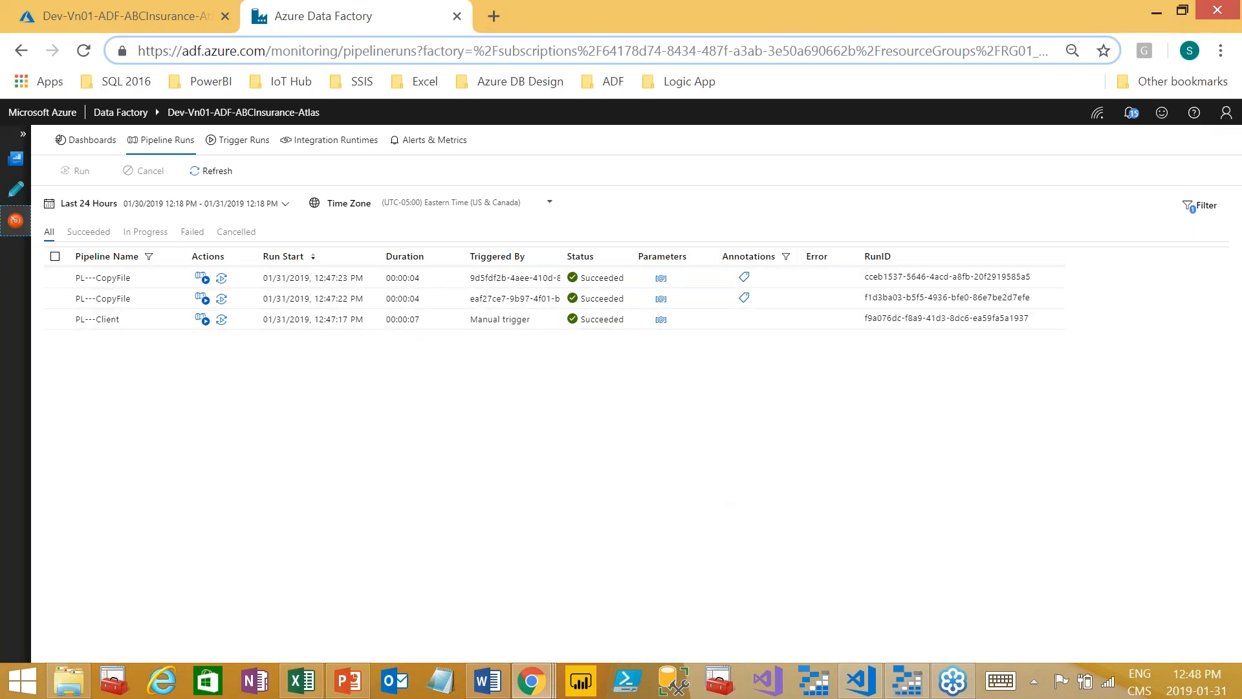
left_click(16, 194)
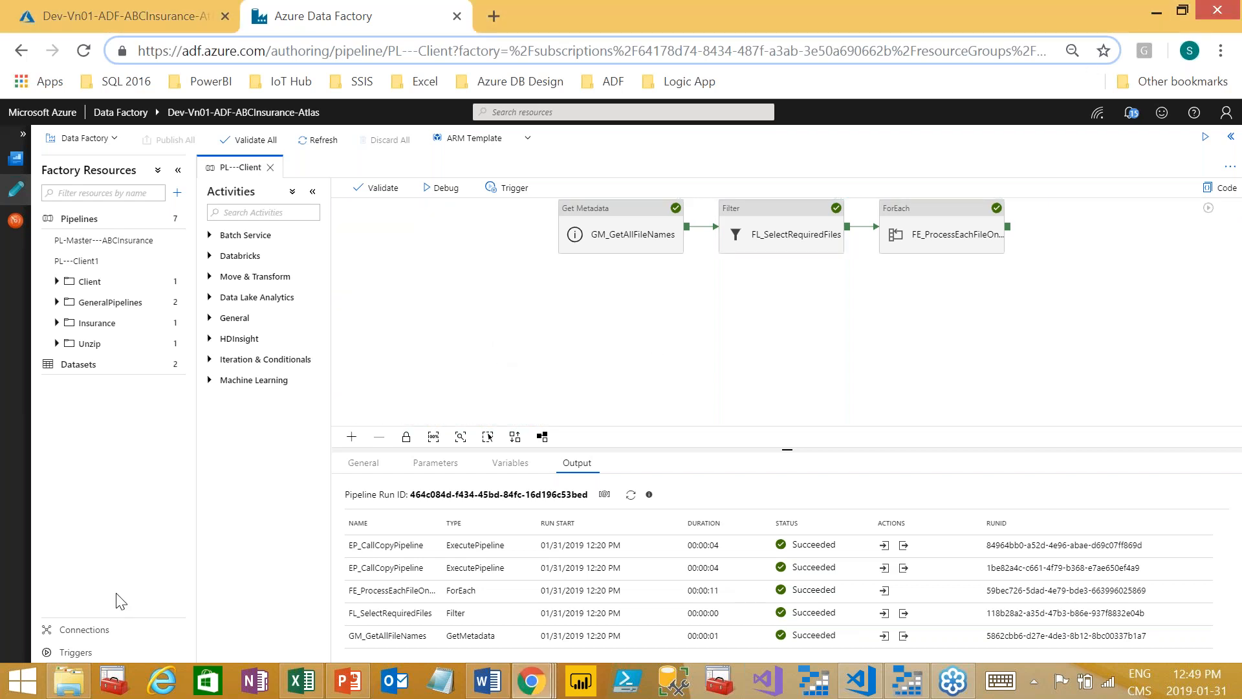
Step: Create an activated schedule trigger named trigger1 that recurs every 1 minute with no end date
left_click(76, 653)
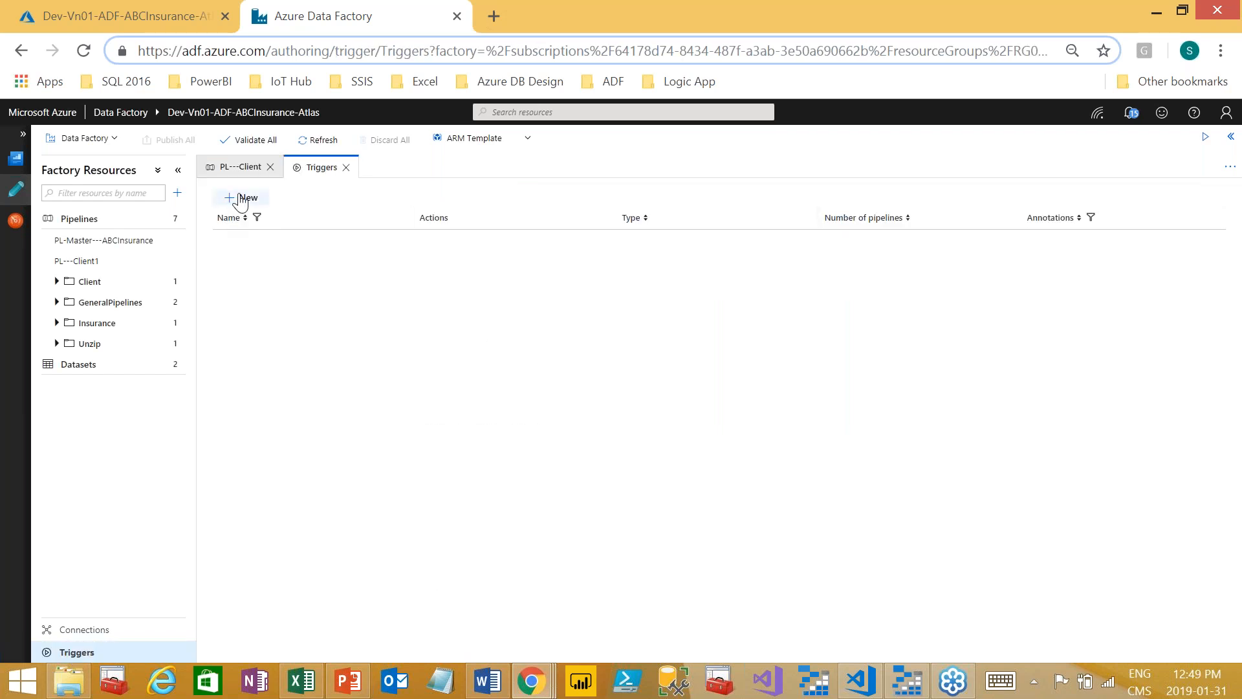
left_click(240, 198)
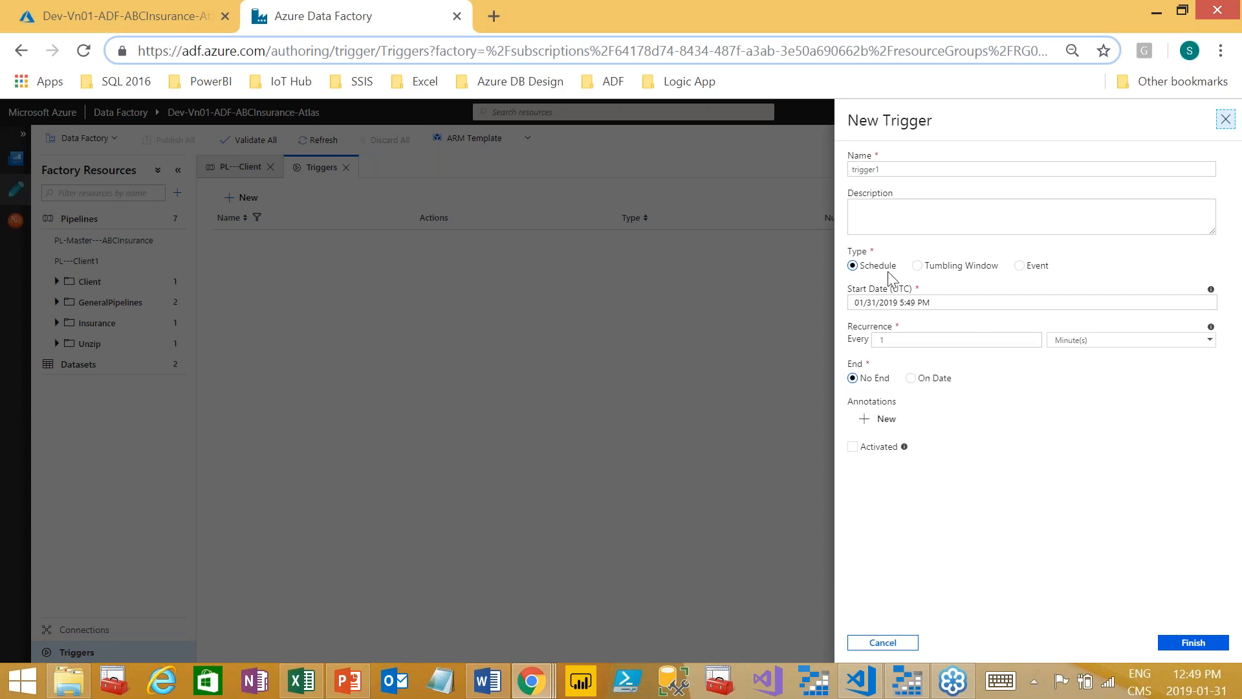
left_click(852, 448)
left_click(1171, 644)
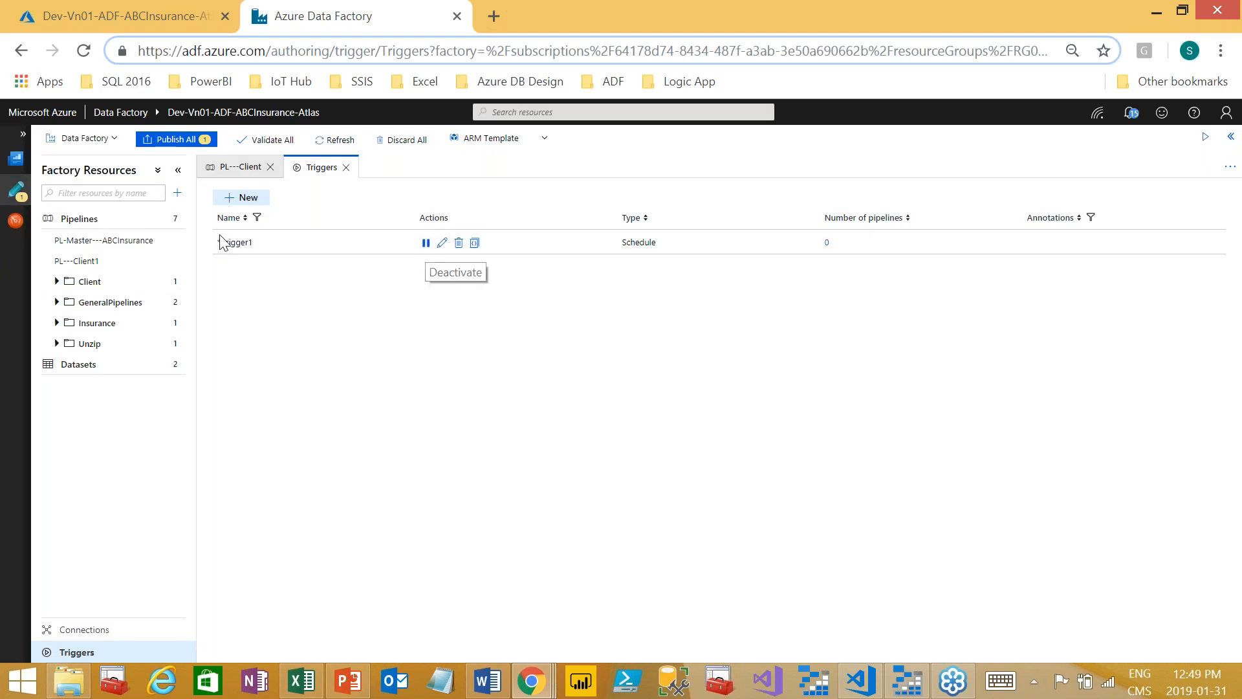
Step: Attach the existing trigger1 to the PL-Master---ABCInsurance pipeline, keeping its schedule settings
left_click(128, 245)
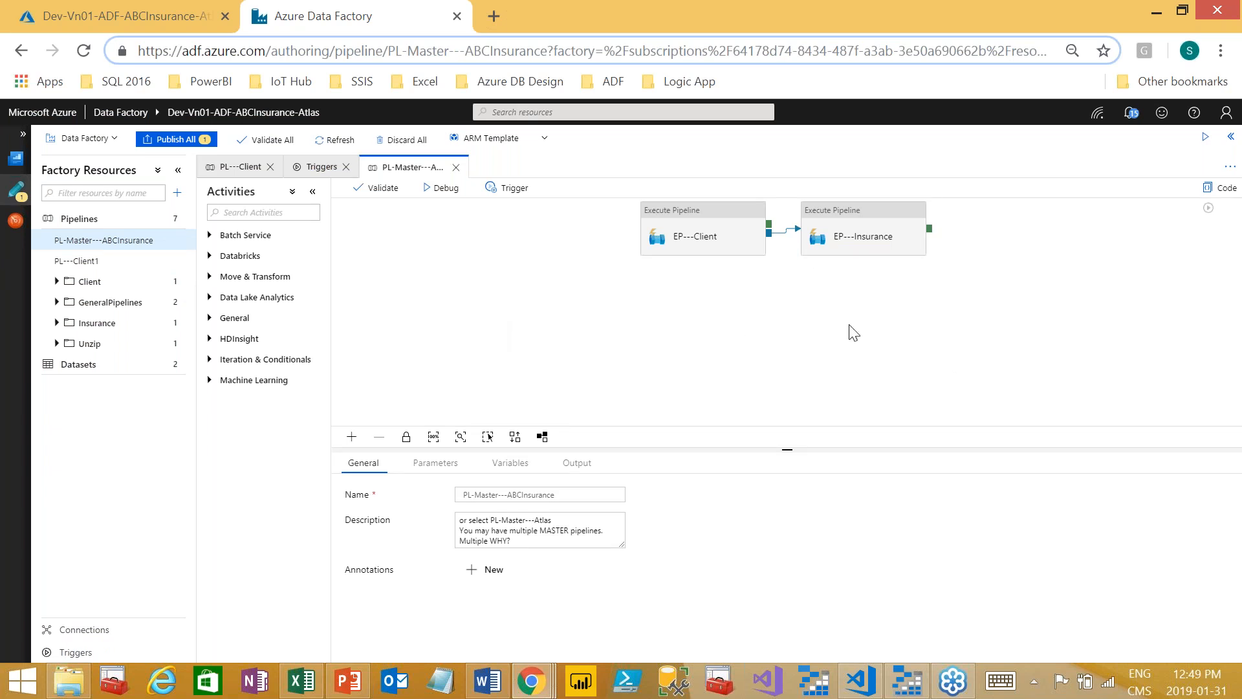
left_click(972, 392)
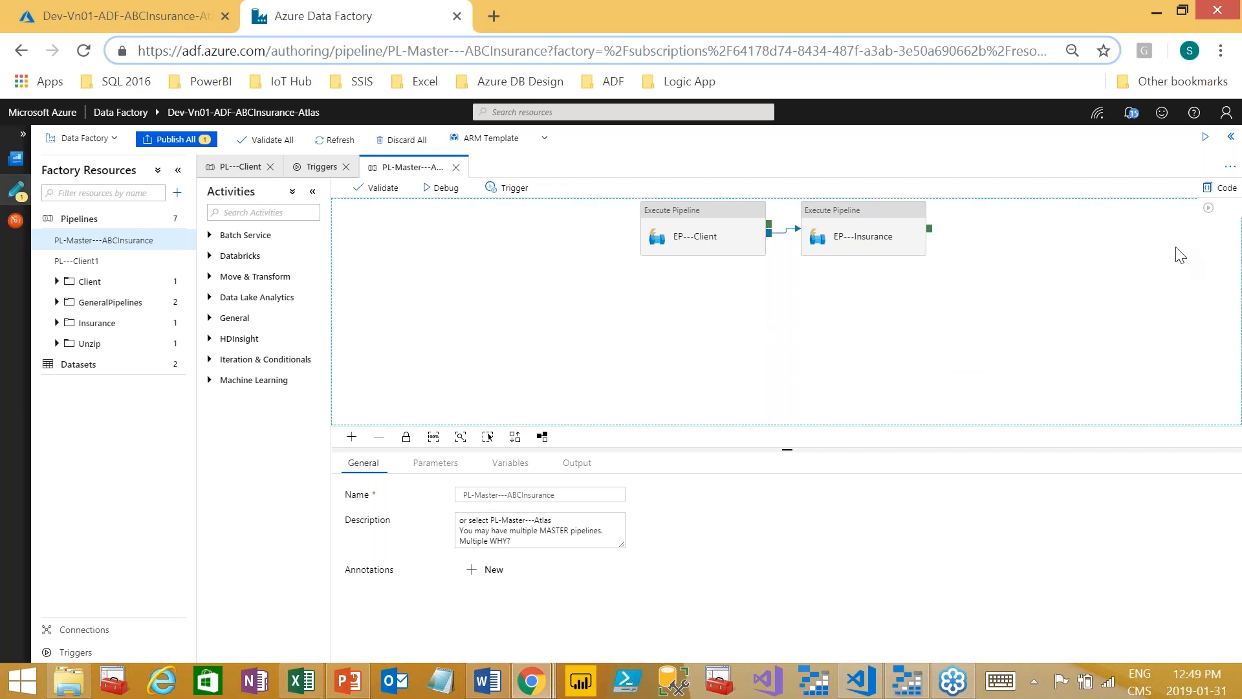
left_click(1208, 207)
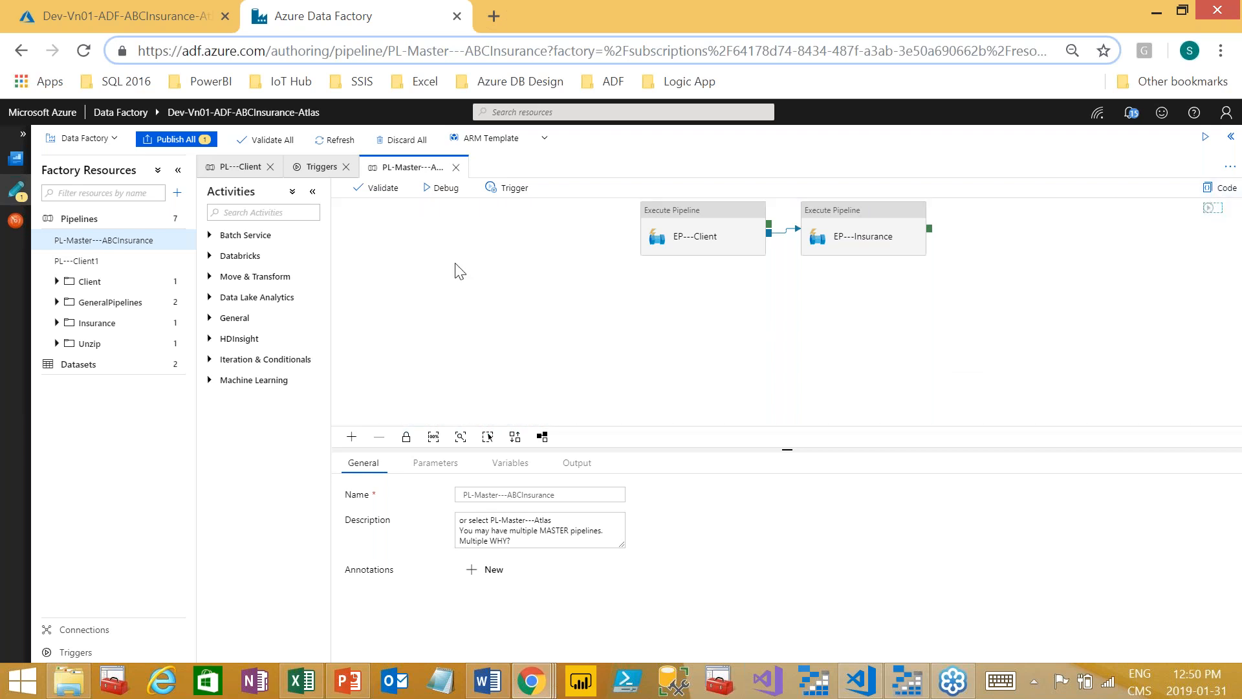
left_click(514, 188)
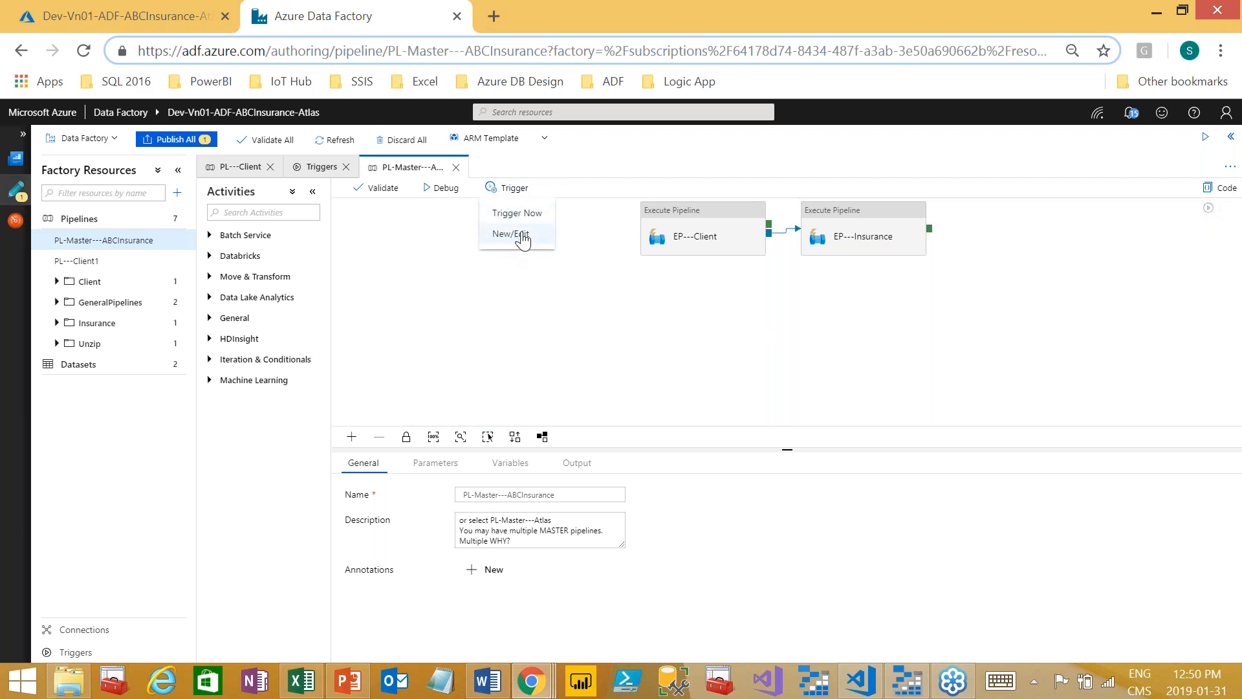
left_click(521, 236)
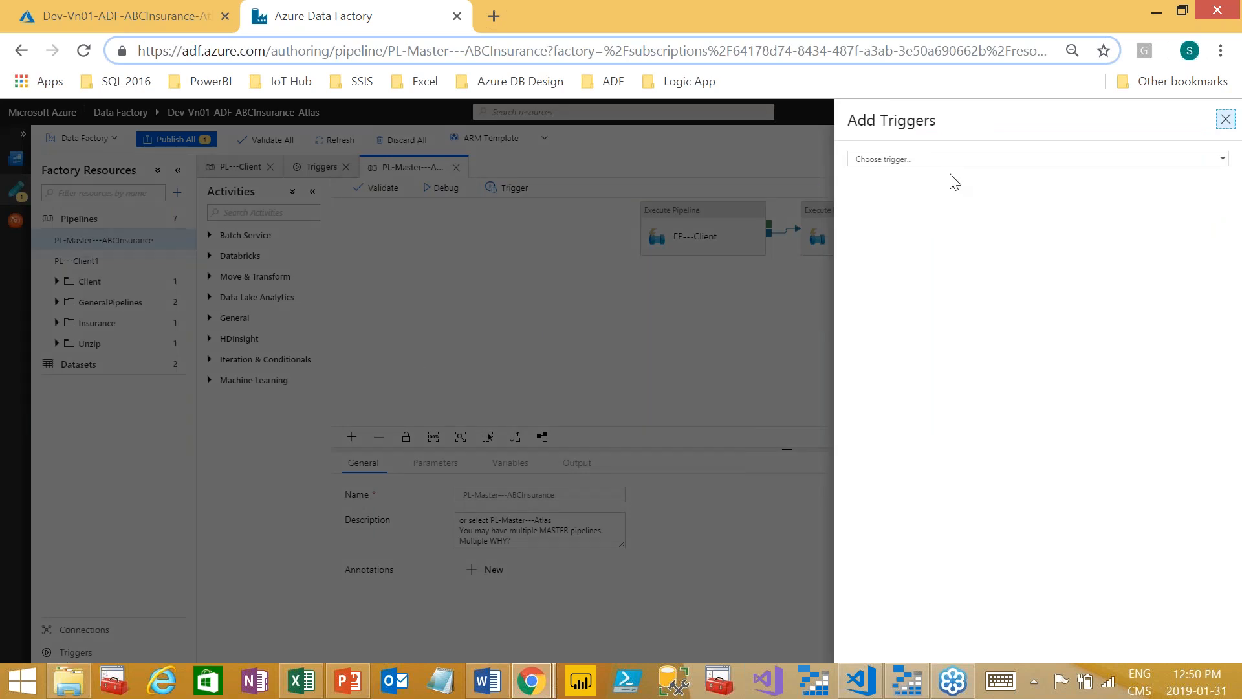
left_click(925, 159)
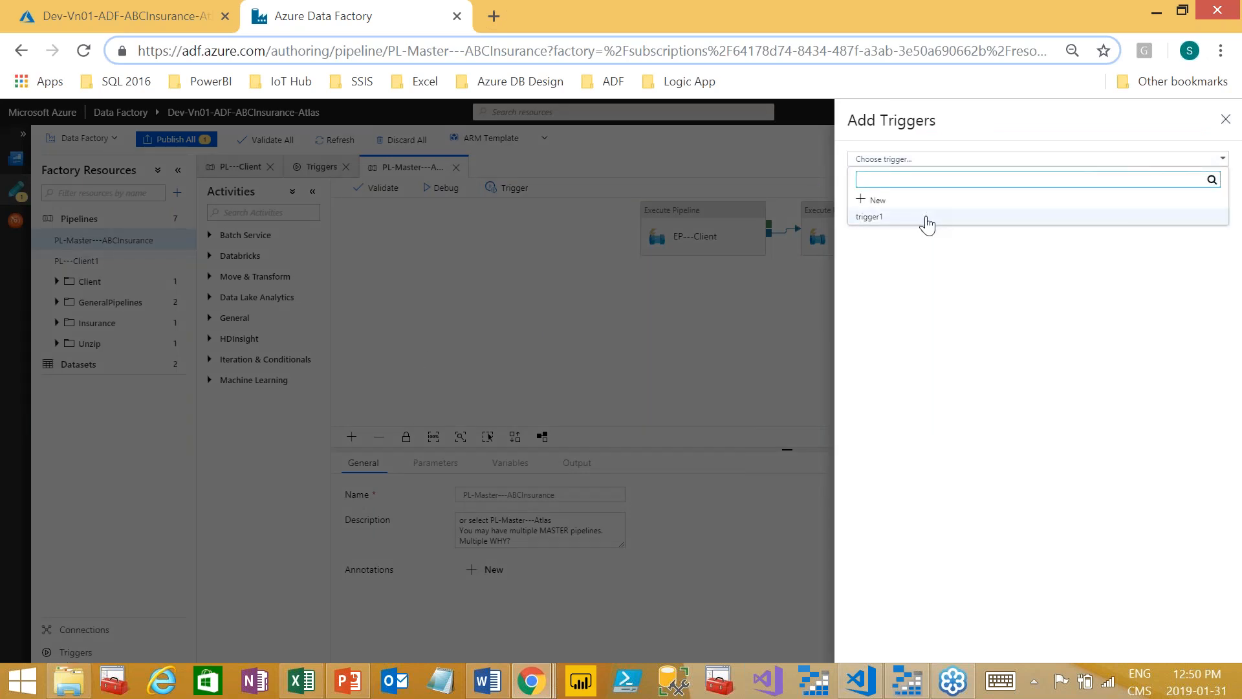
left_click(870, 216)
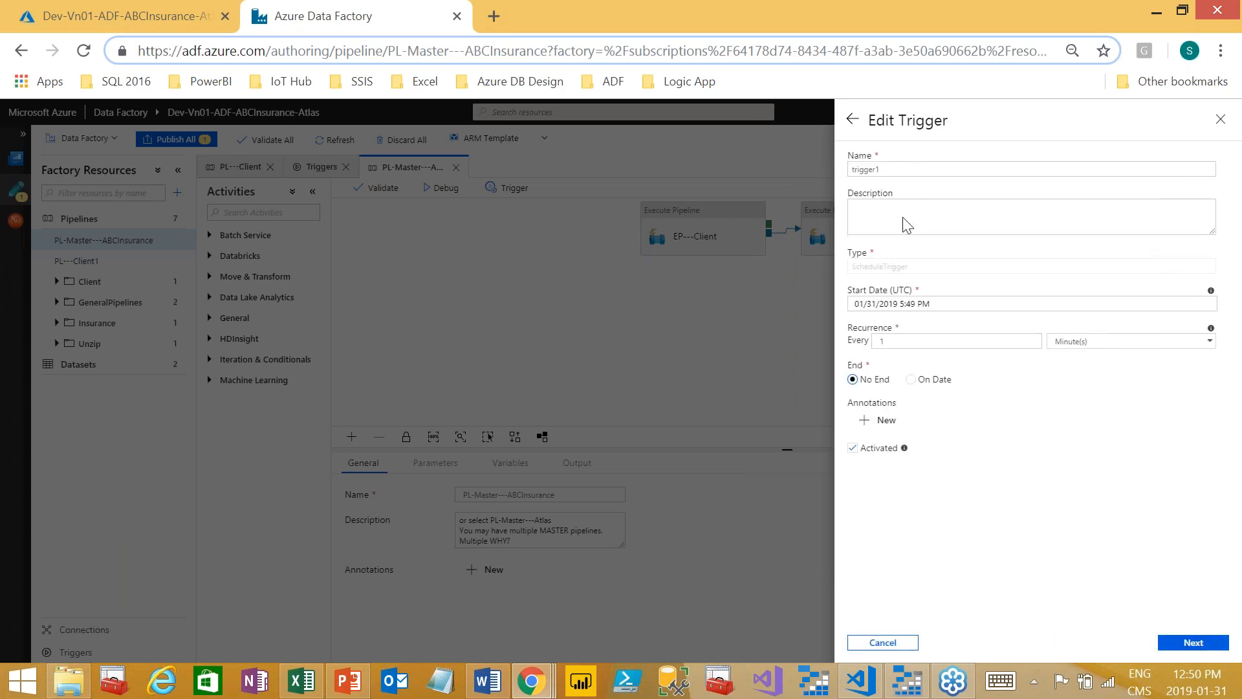
left_click(1168, 643)
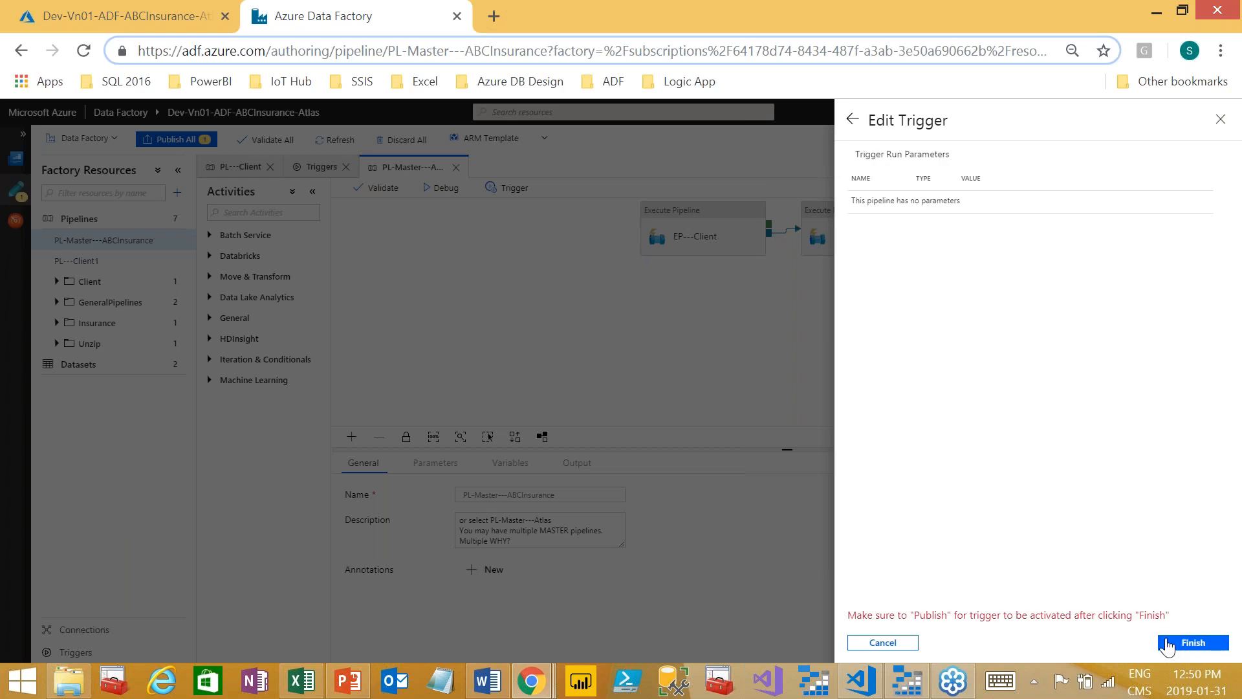
left_click(1168, 643)
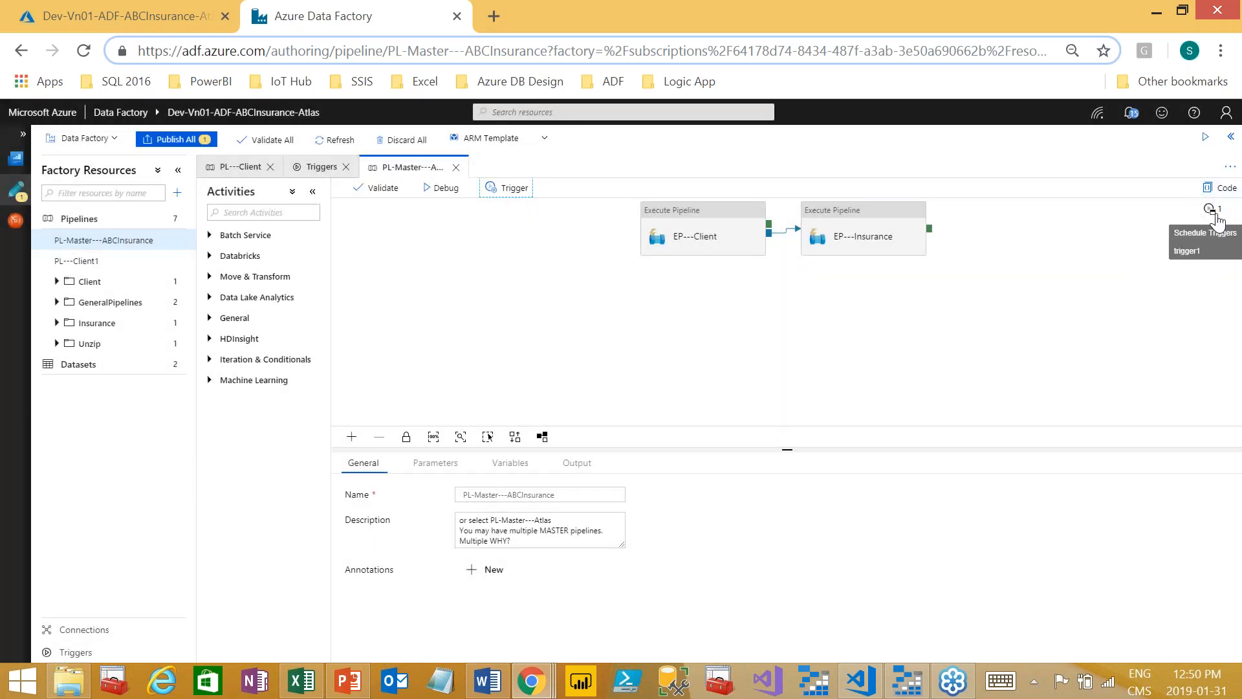
Step: Check trigger1's pipeline assignment in the trigger list and the trigger indicator on the PL-Master---ABCInsurance canvas
left_click(76, 652)
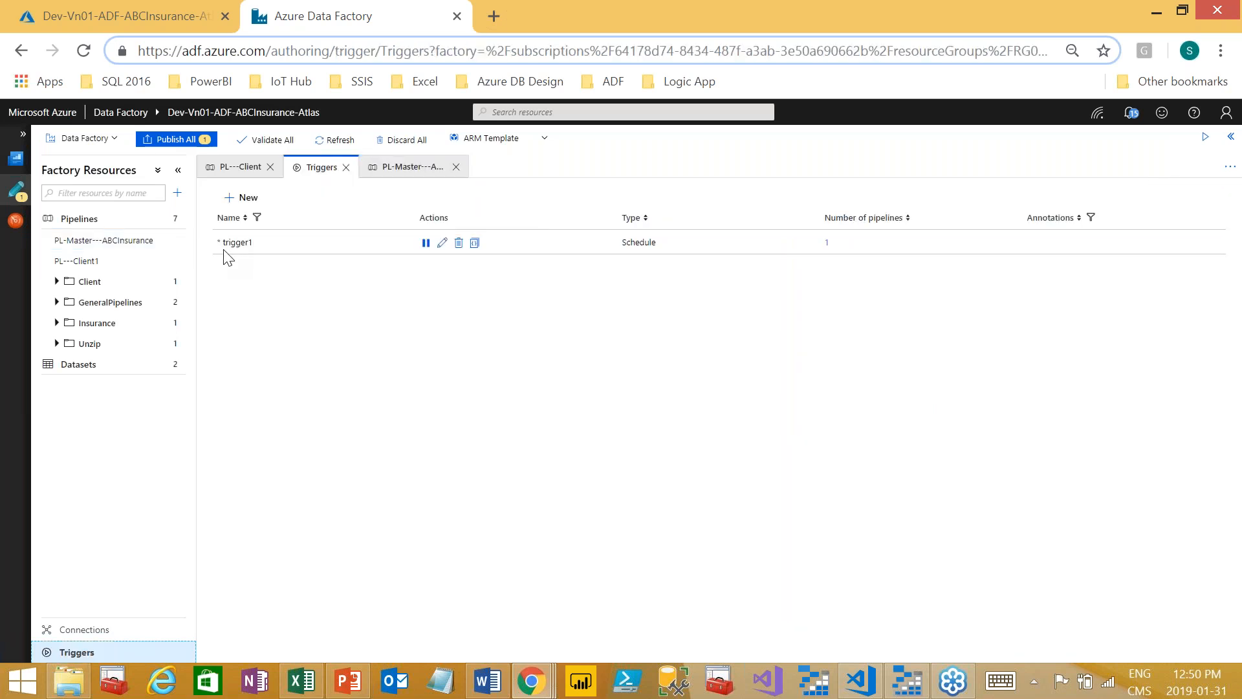
left_click(102, 245)
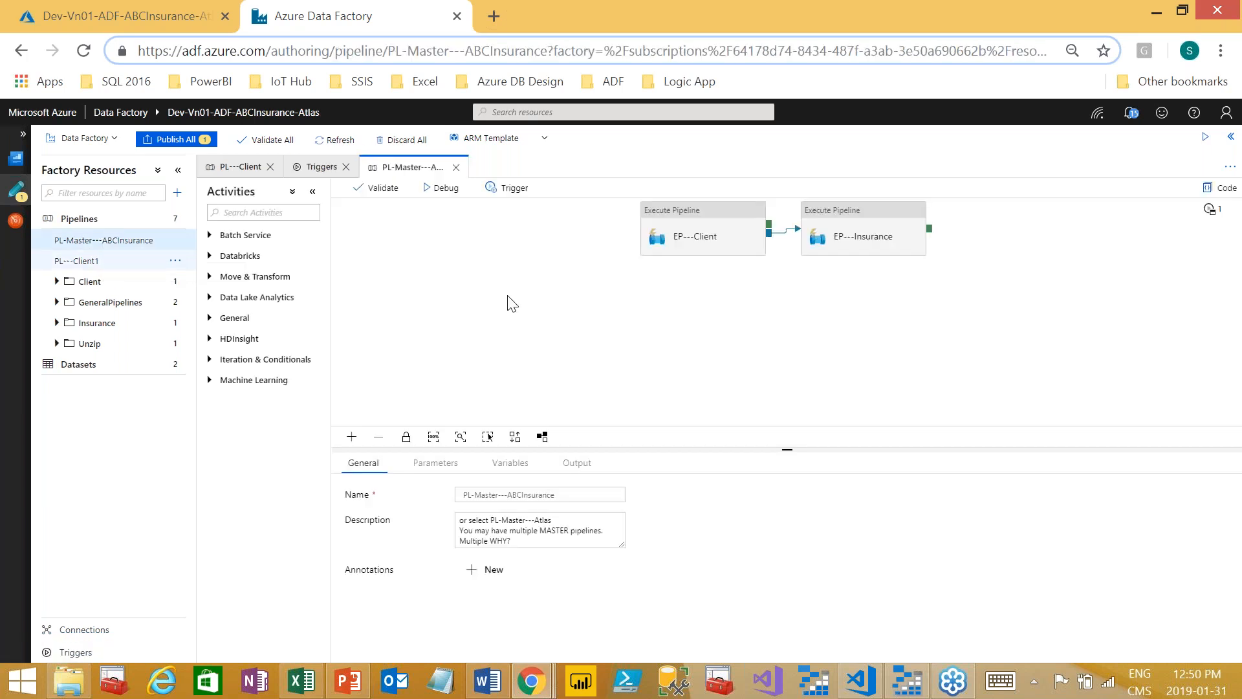
mouse_move(1212, 218)
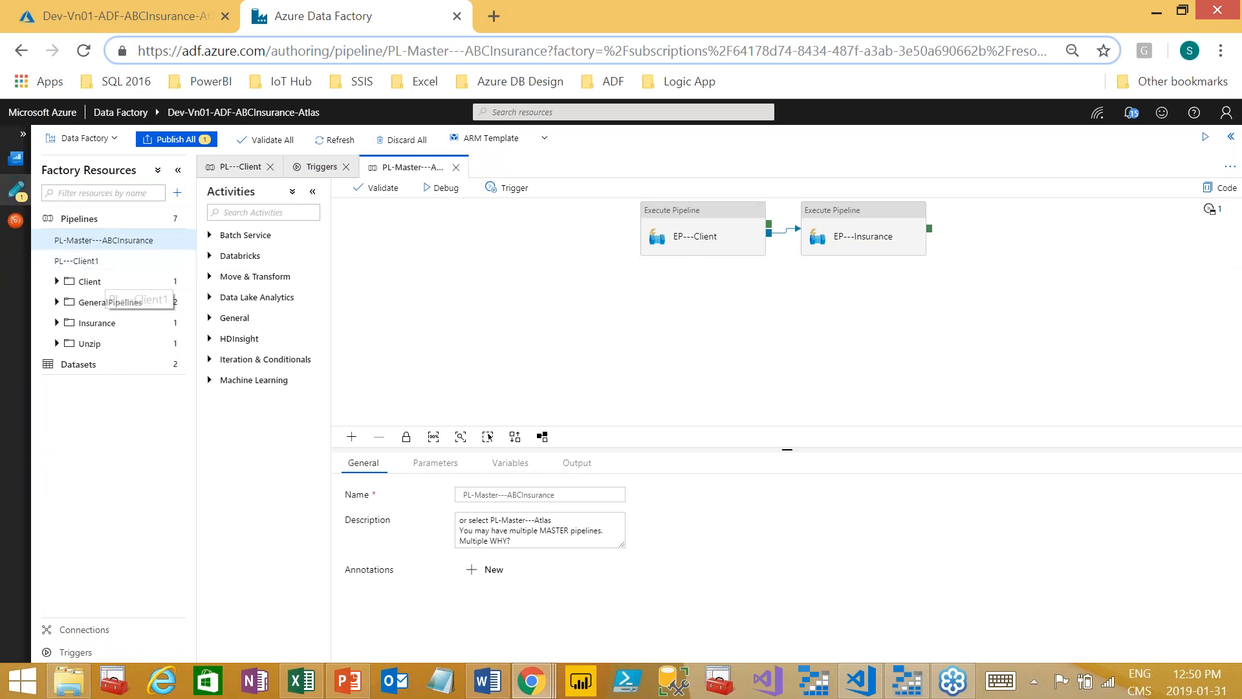
Step: Show the pipeline in the Insurance folder beside the master's activities, and switch to the ADF Design.pptx presentation in PowerPoint
left_click(57, 324)
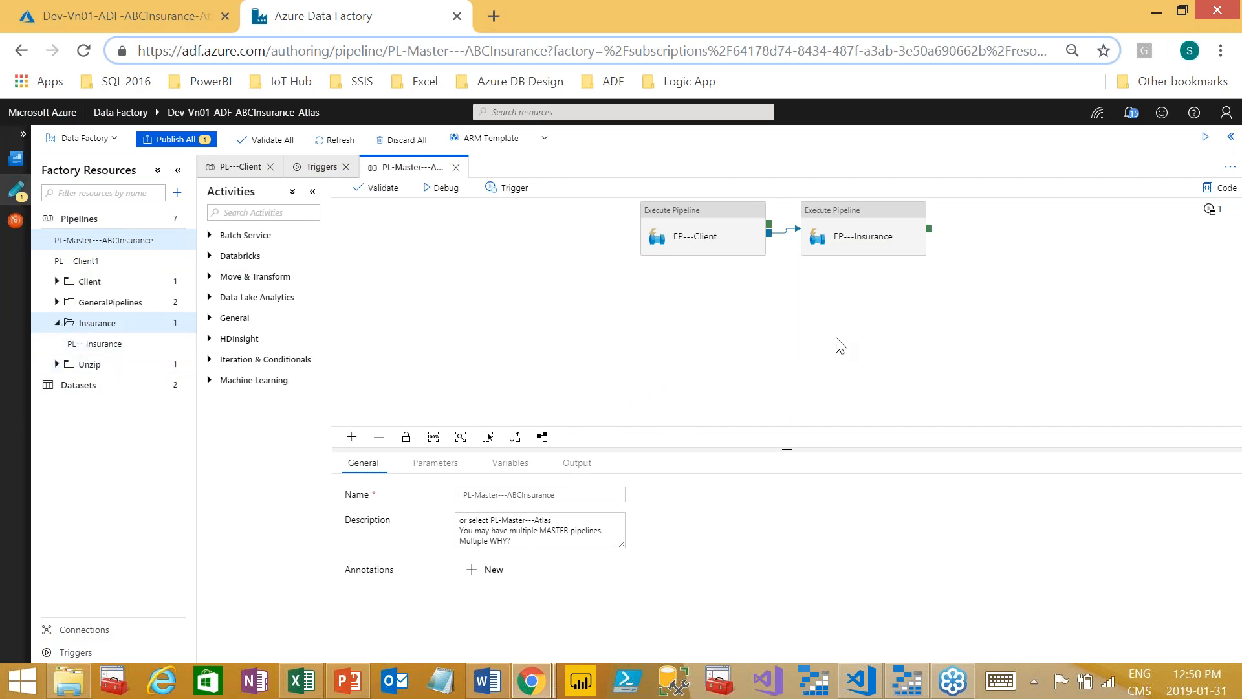
left_click_drag(868, 330, 665, 361)
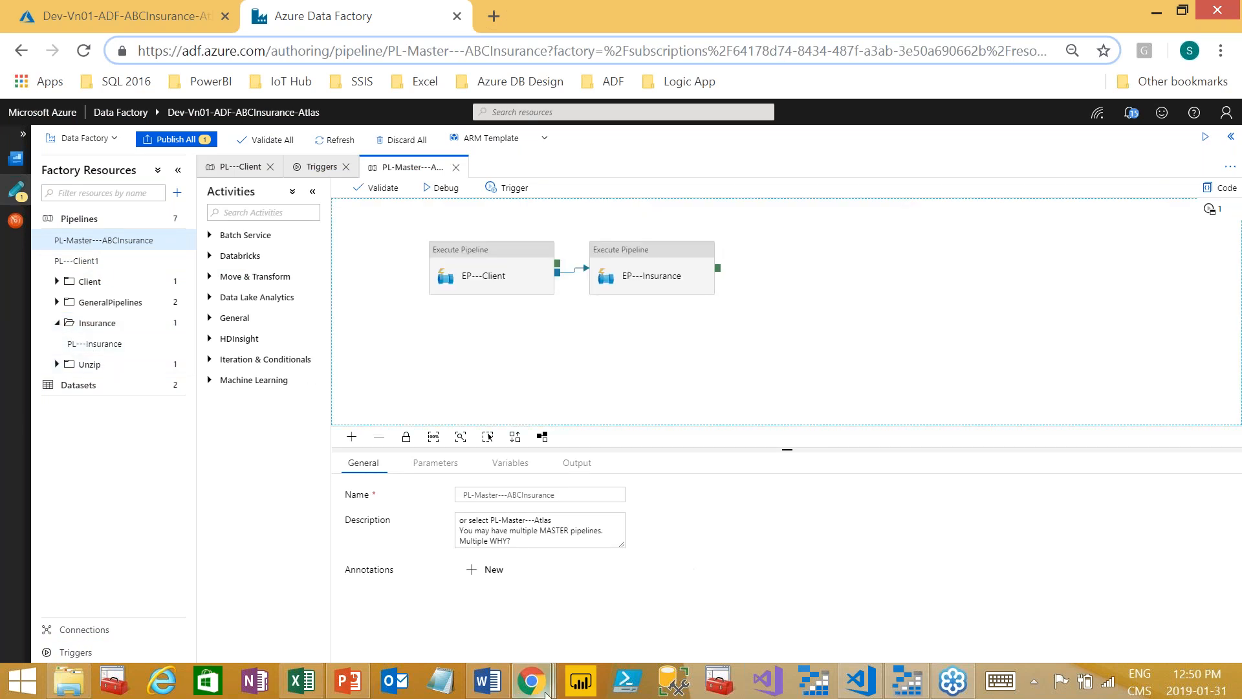
left_click(348, 681)
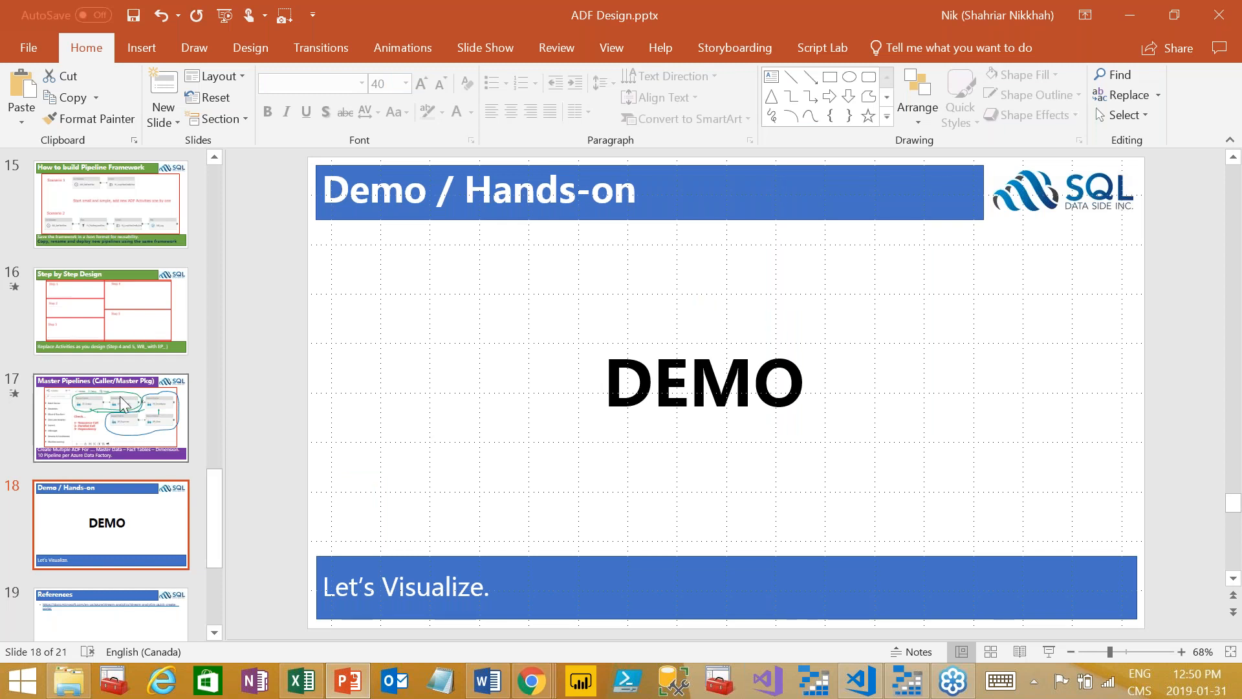
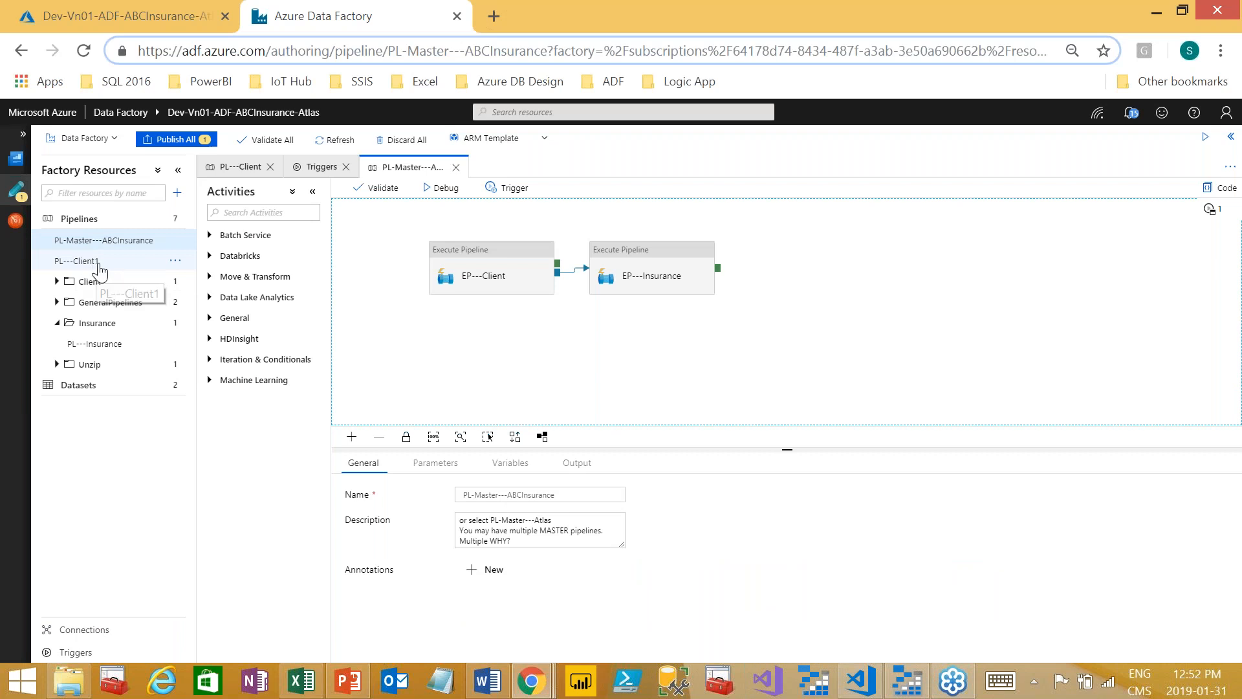
Step: Rename the PL---Client1 pipeline as PL---Master--XYZ
left_click(125, 261)
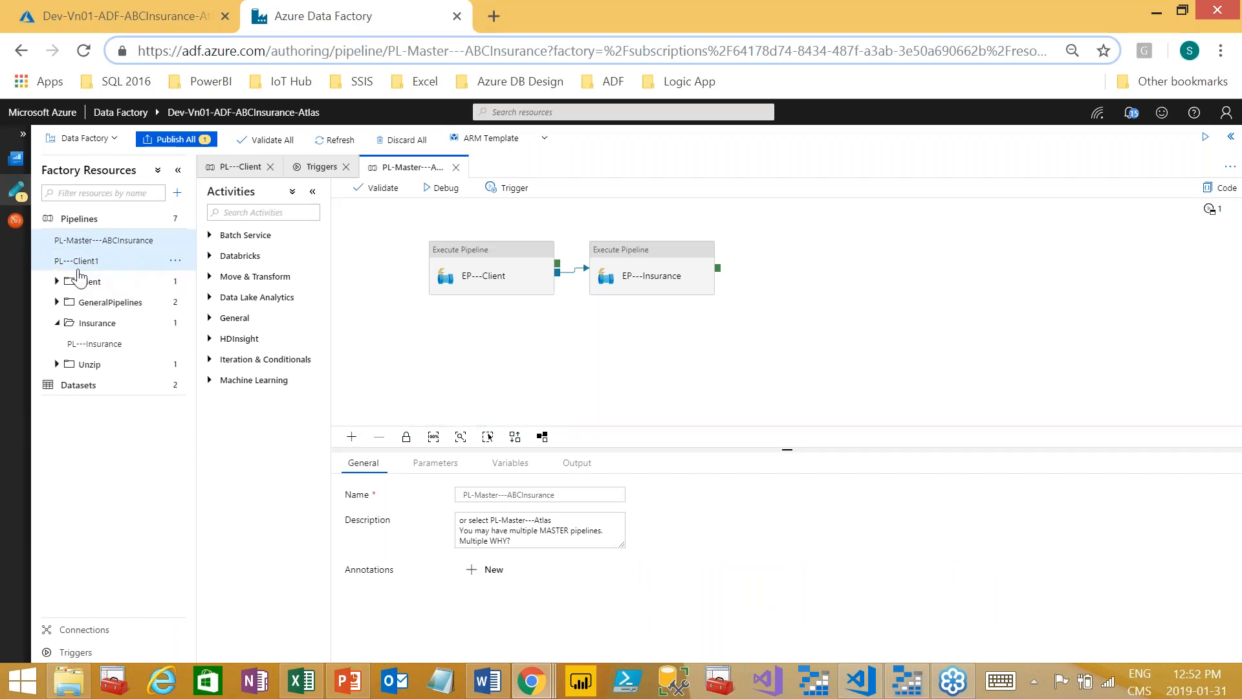
left_click(57, 281)
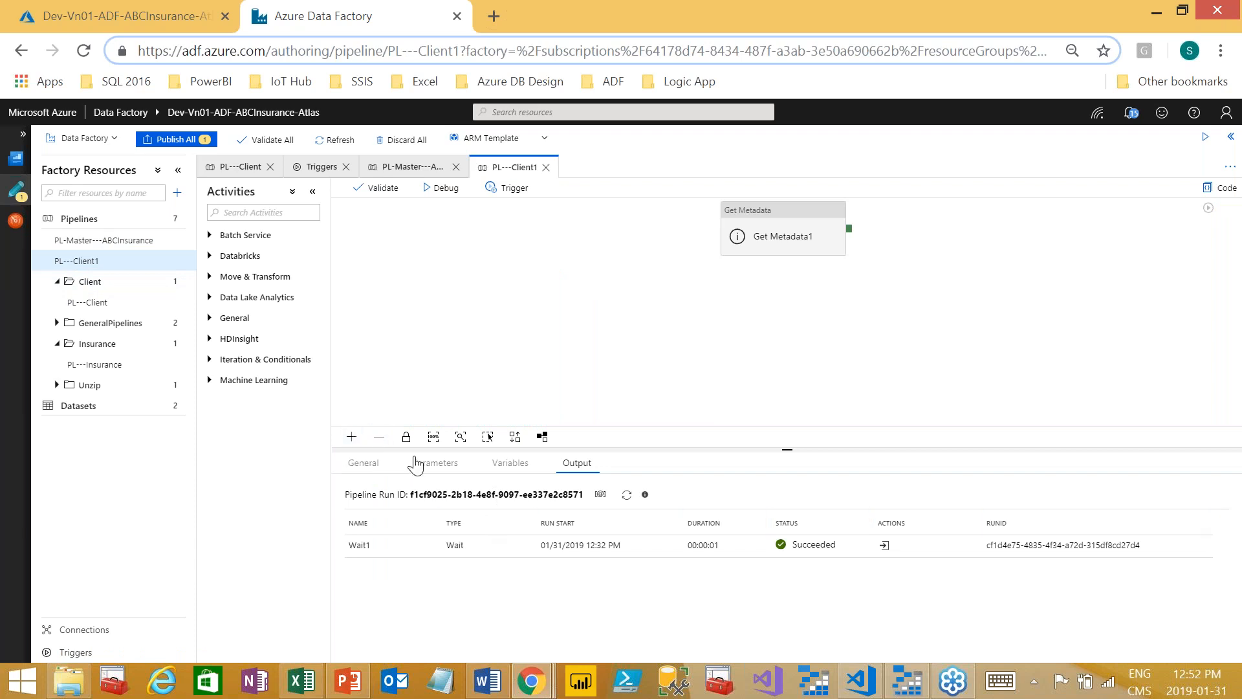
left_click(356, 461)
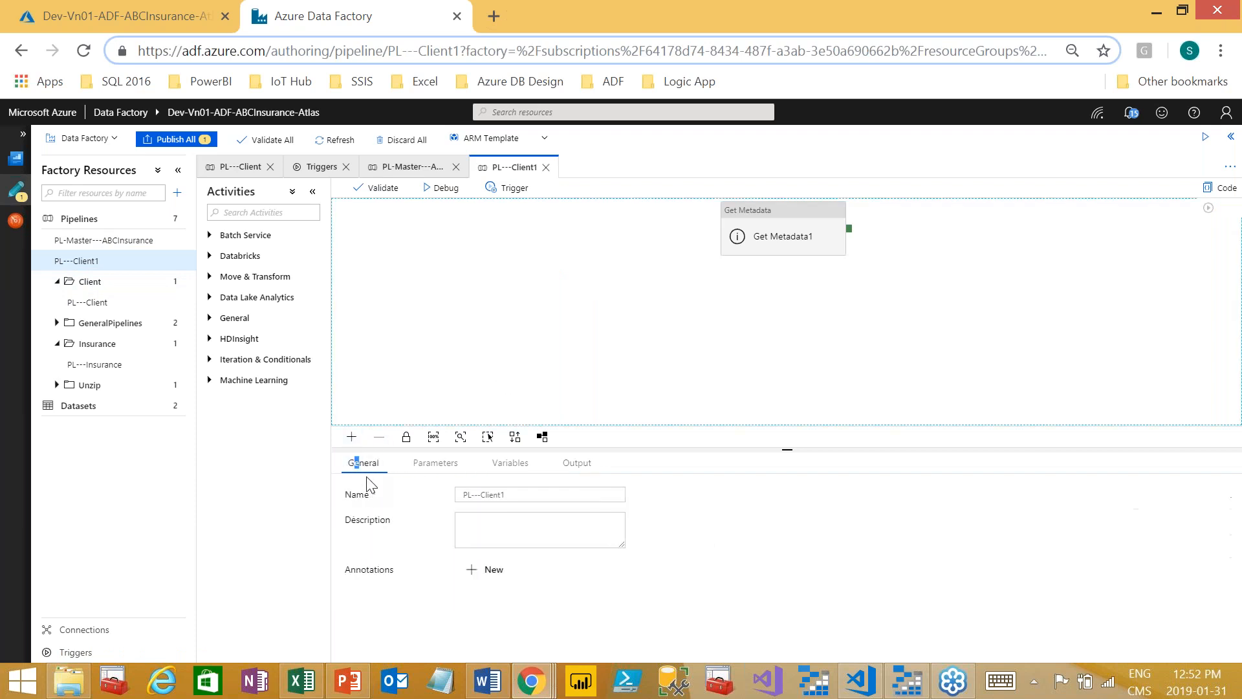
left_click(531, 492)
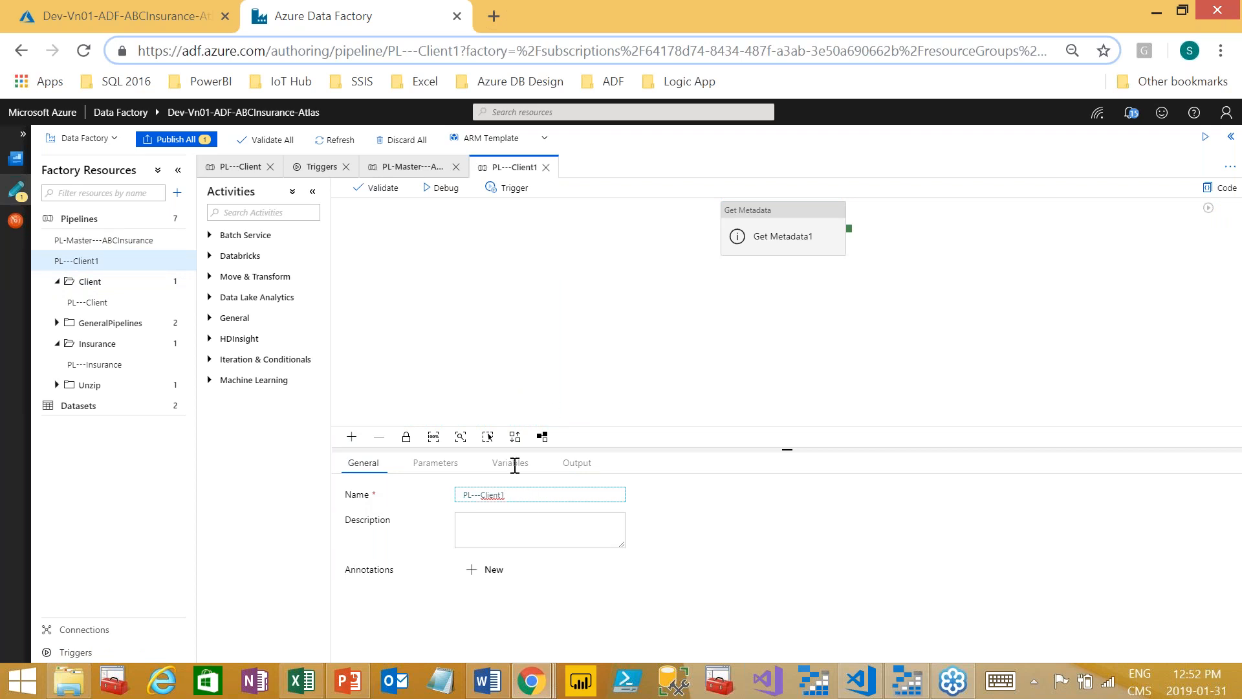
key("BackSpace")
key("BackSpace")
key("BackSpace")
left_click_drag(480, 495, 500, 495)
type("Master--")
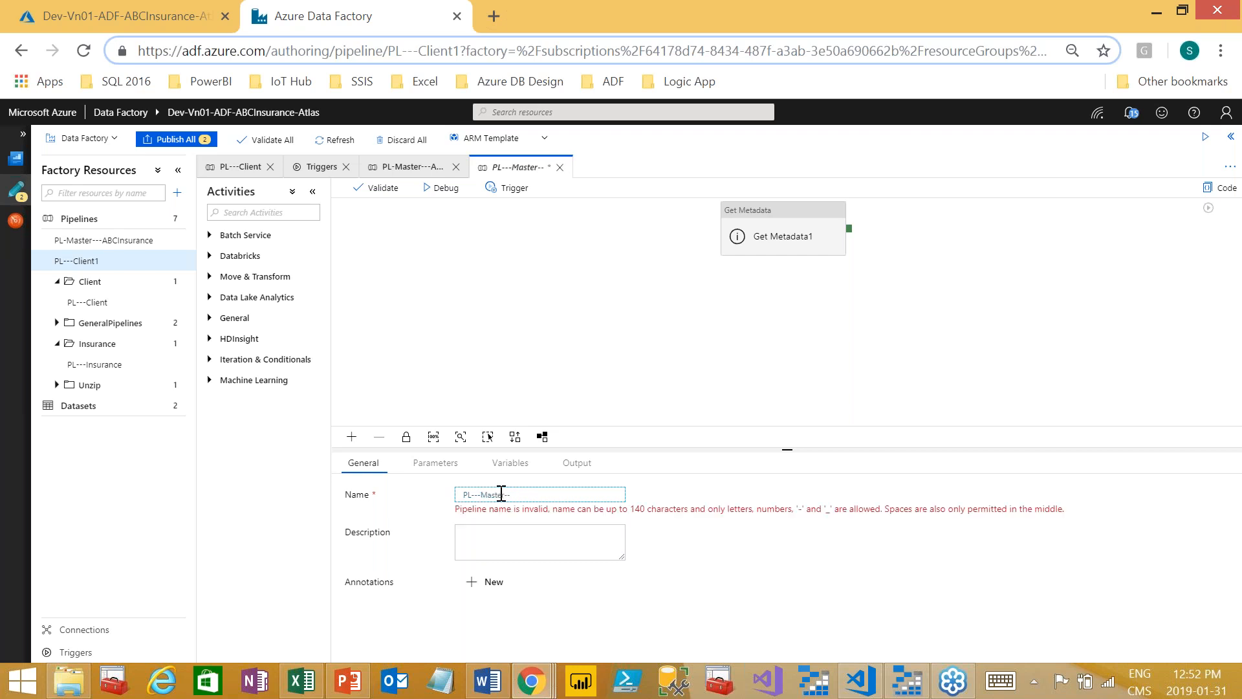
type("XYZ")
left_click(524, 344)
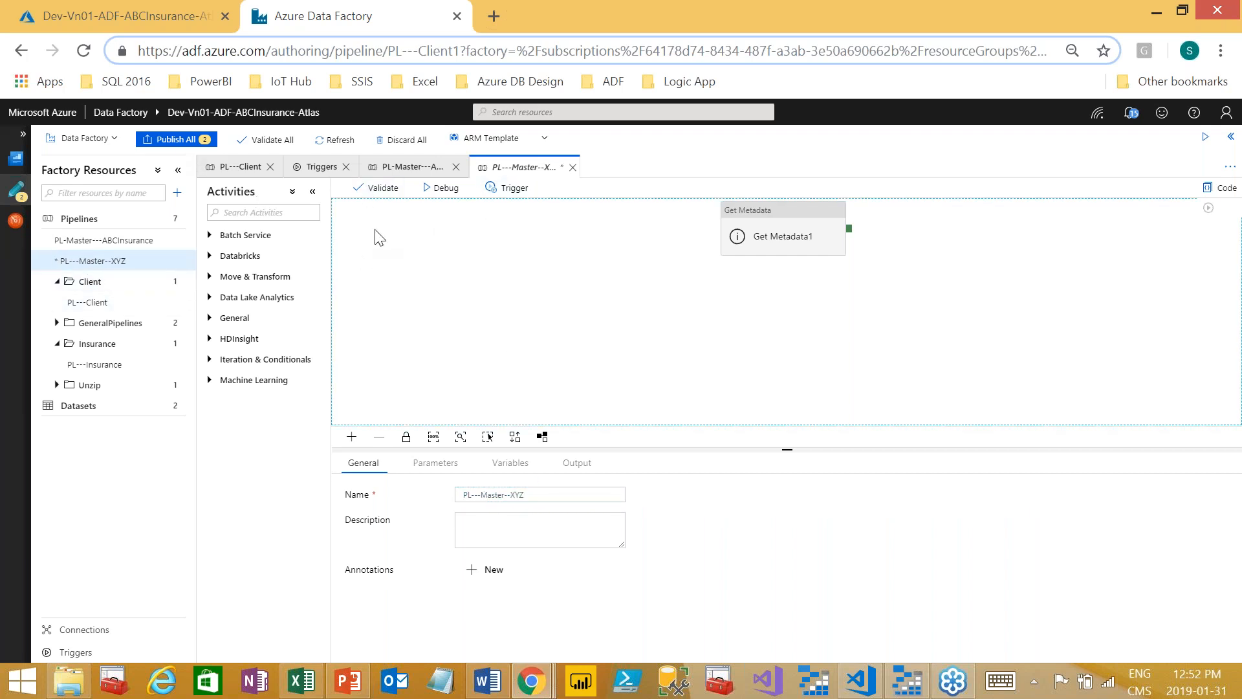
Step: Keep the edited PL---Master--XYZ pipeline open without discarding its changes, and publish all pending factory changes
left_click(573, 167)
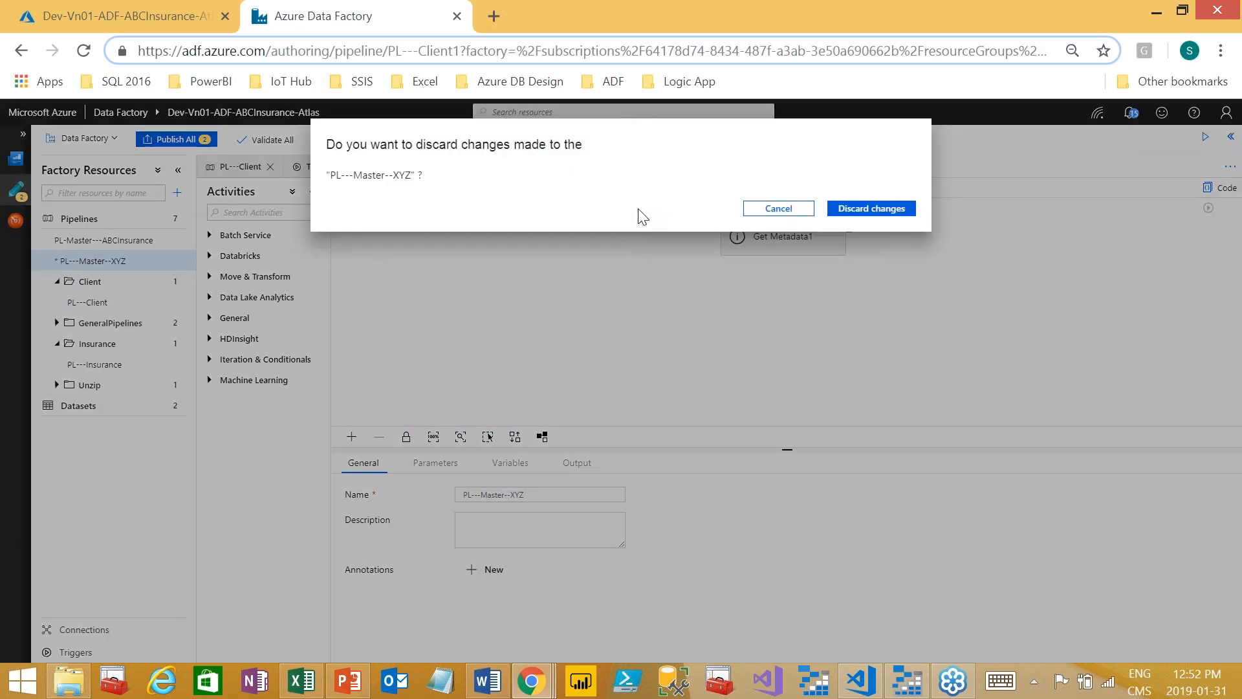
left_click(780, 209)
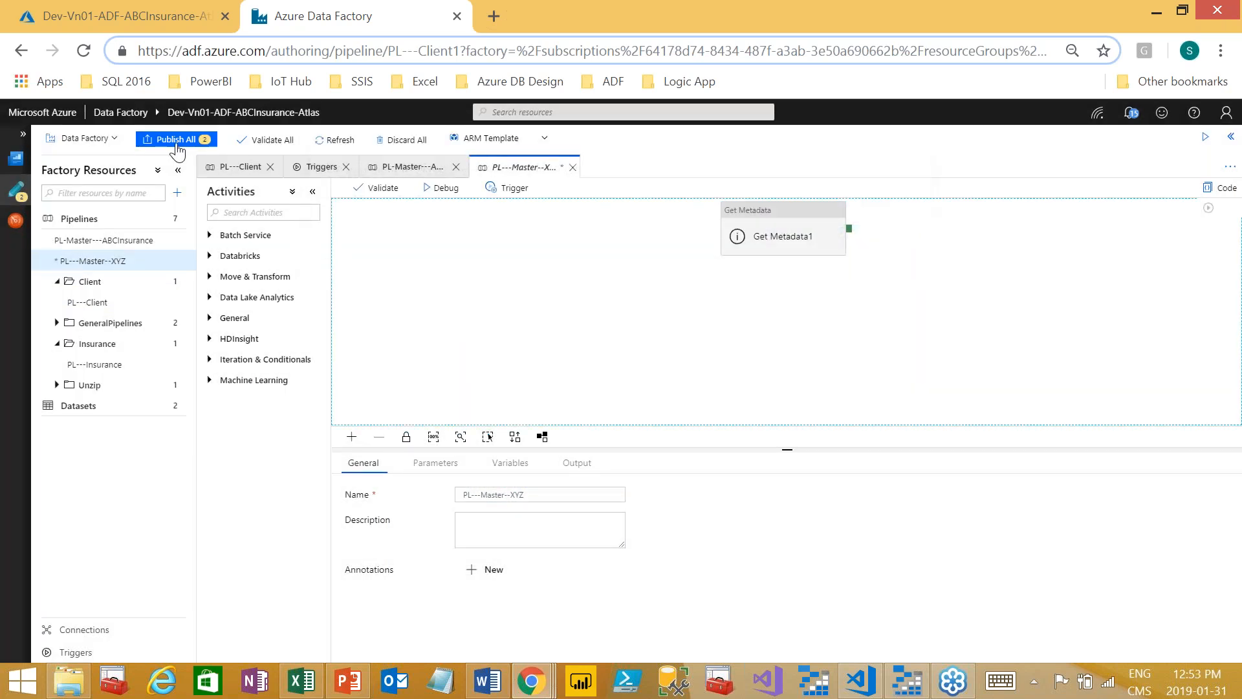
left_click(176, 139)
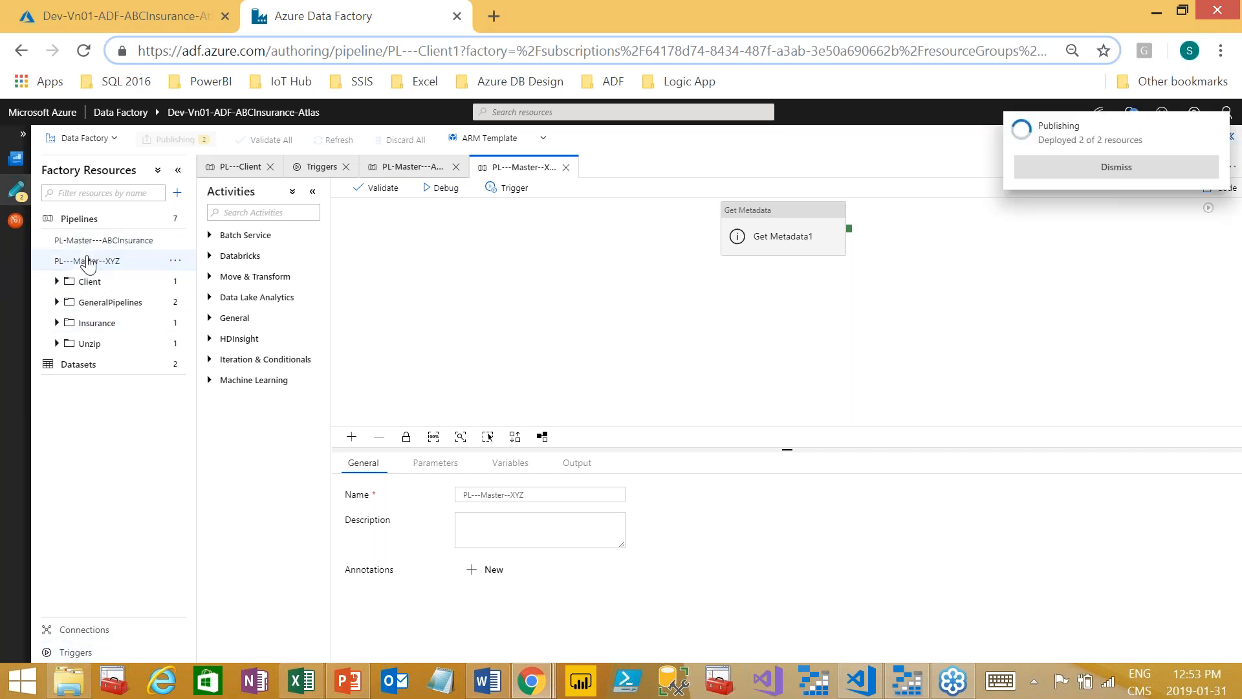
Step: Check the parameters of the PL---Master--XYZ pipeline and rename it as PL---Master--DIM
left_click(428, 463)
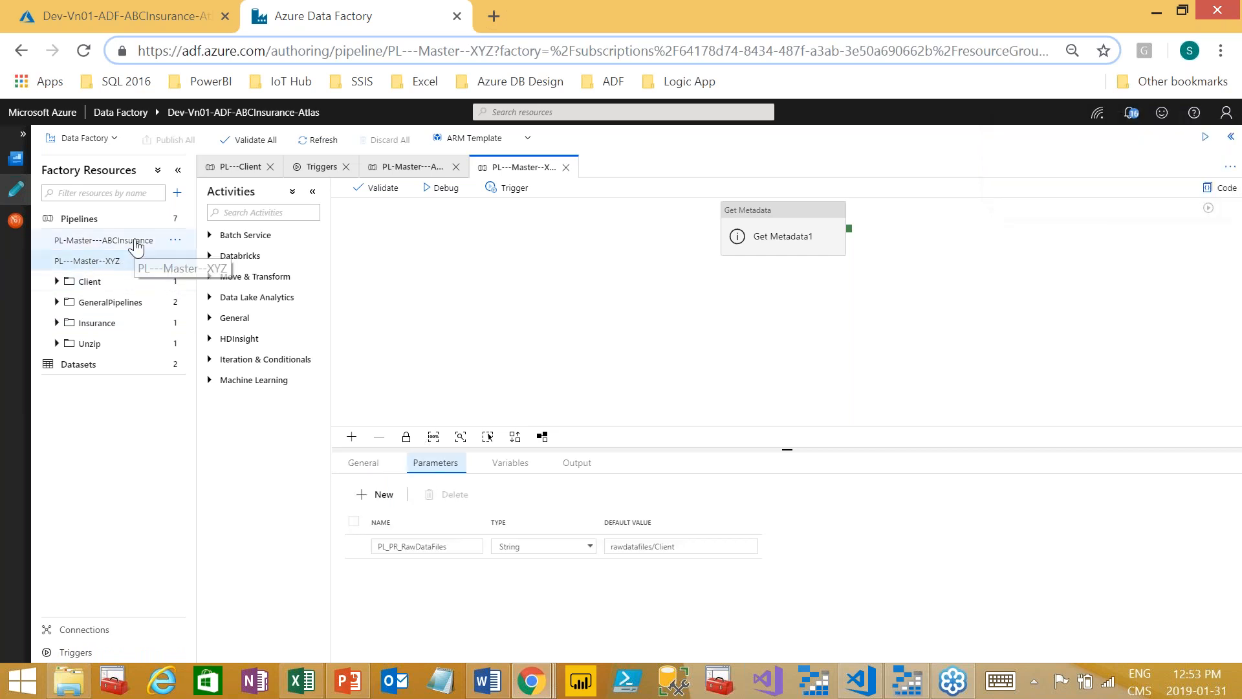
left_click(366, 467)
left_click_drag(513, 500, 573, 494)
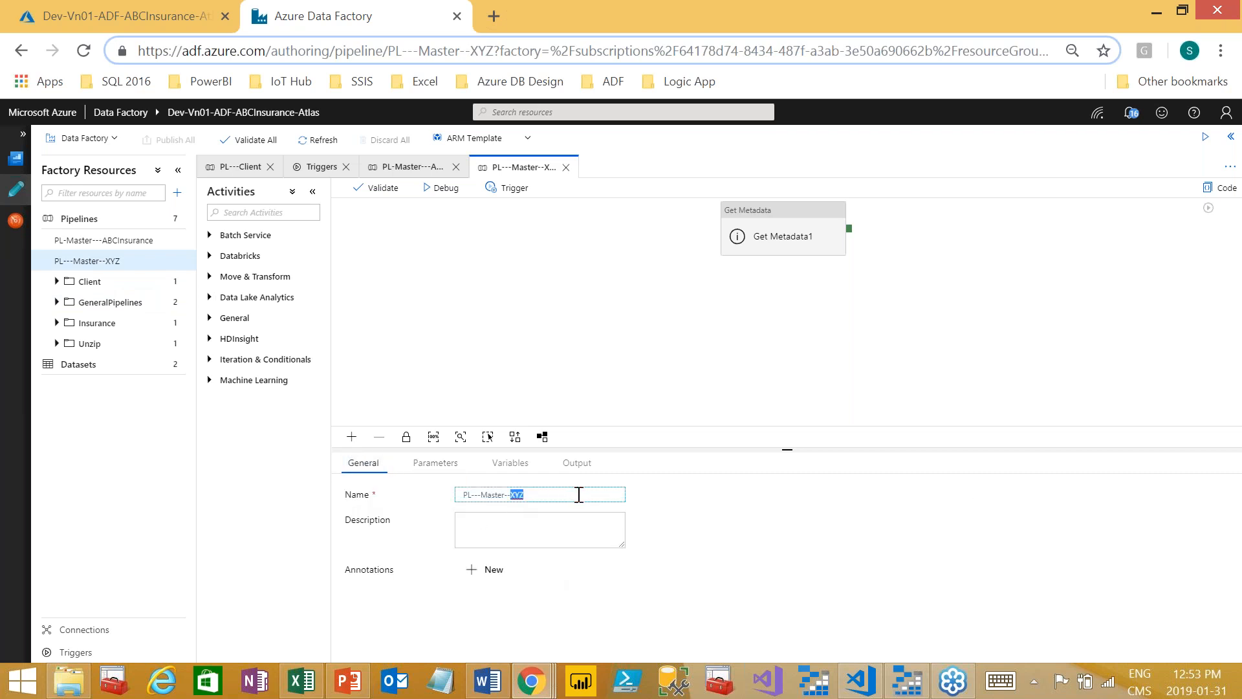
type("Dim")
key("BackSpace")
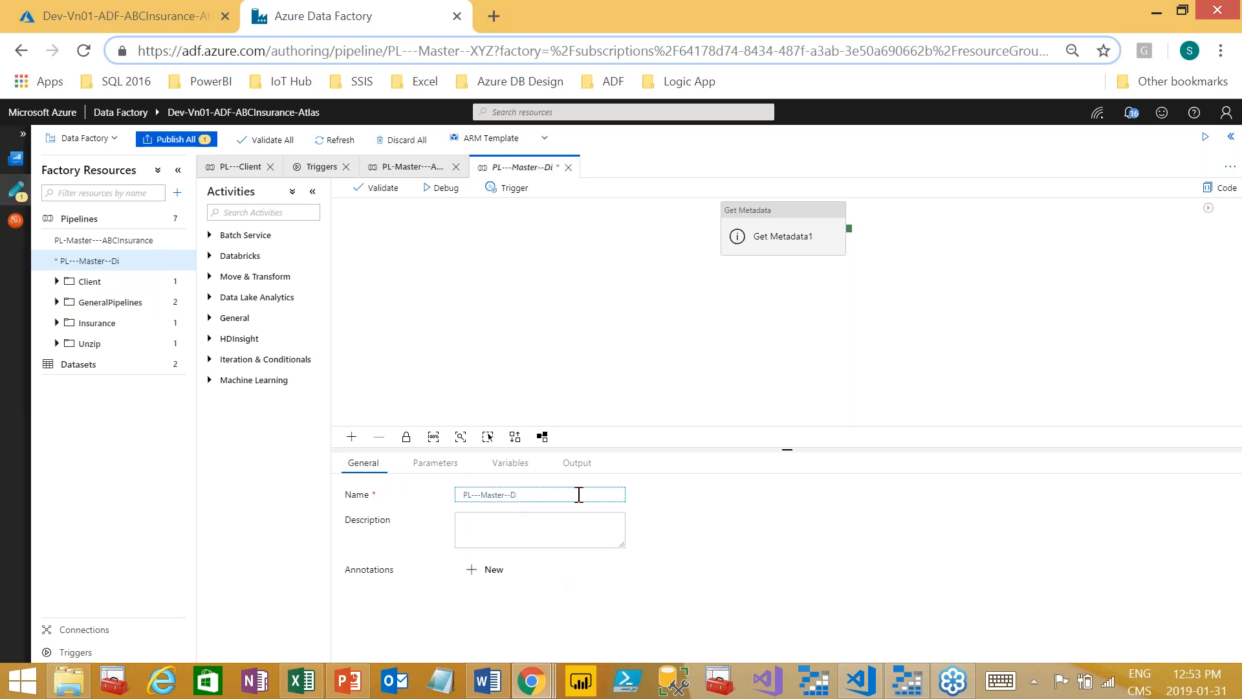
type("IM")
left_click(584, 344)
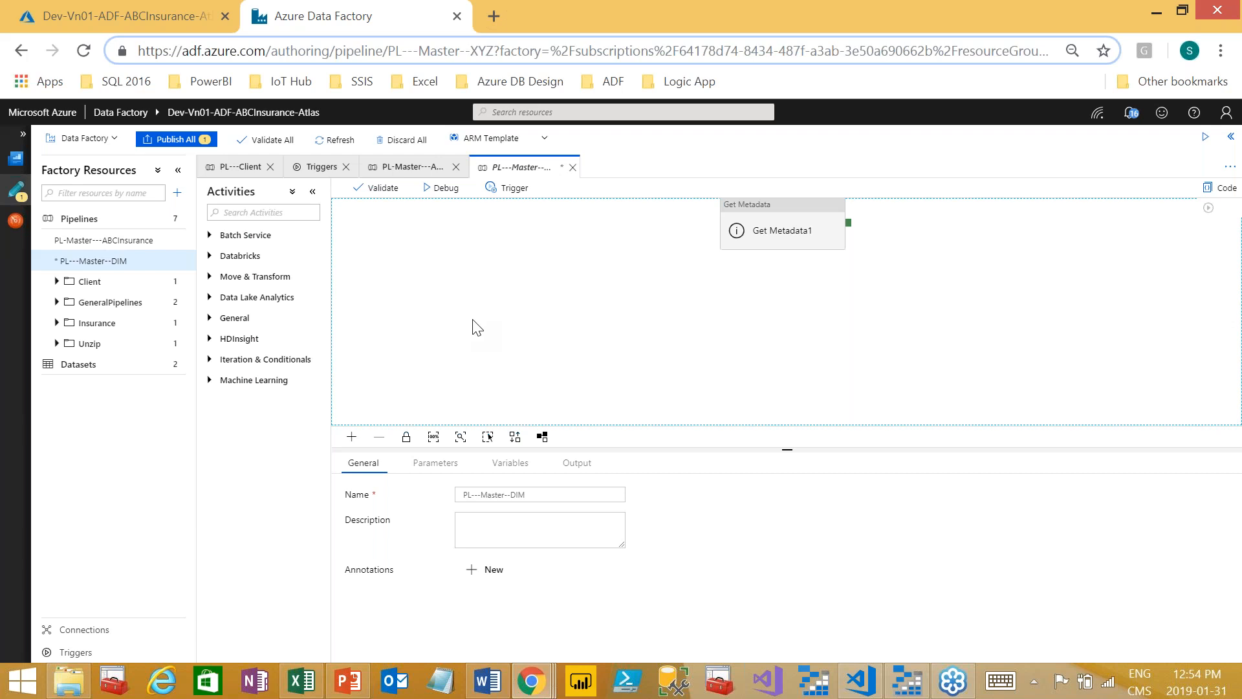
Step: Compare the PL-Master---ABCInsurance and PL---Master--DIM pipelines, and review the factory's trigger list
left_click(126, 267)
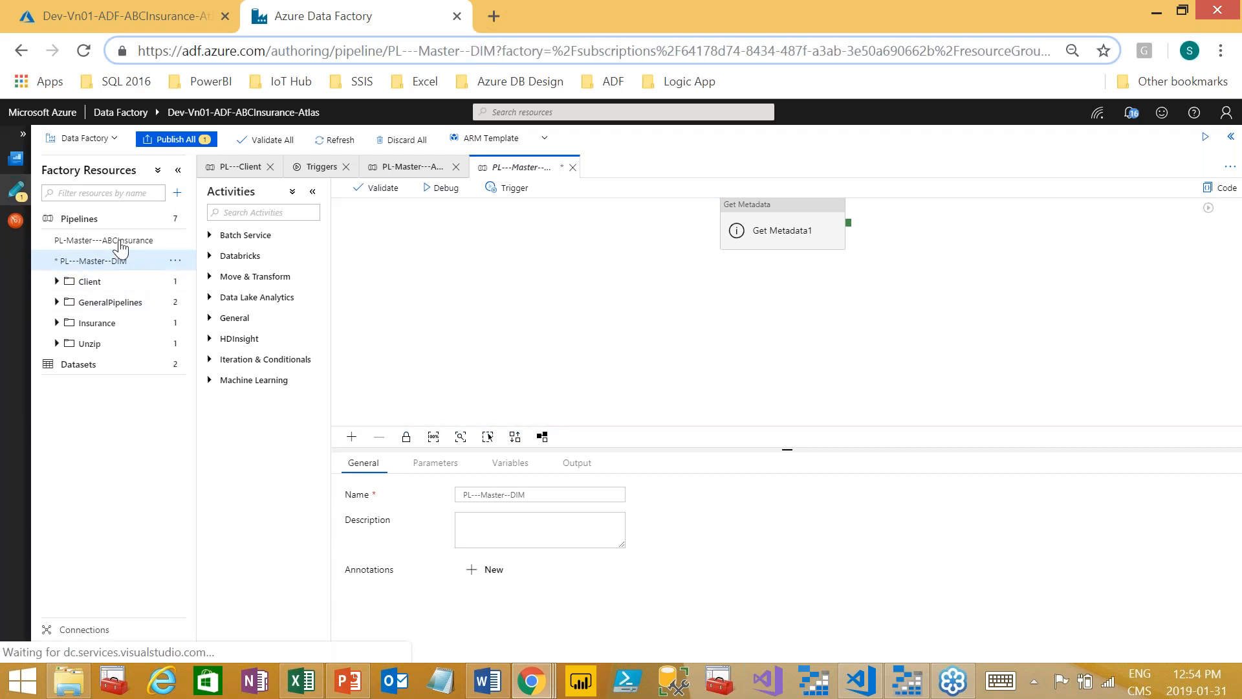
left_click(119, 244)
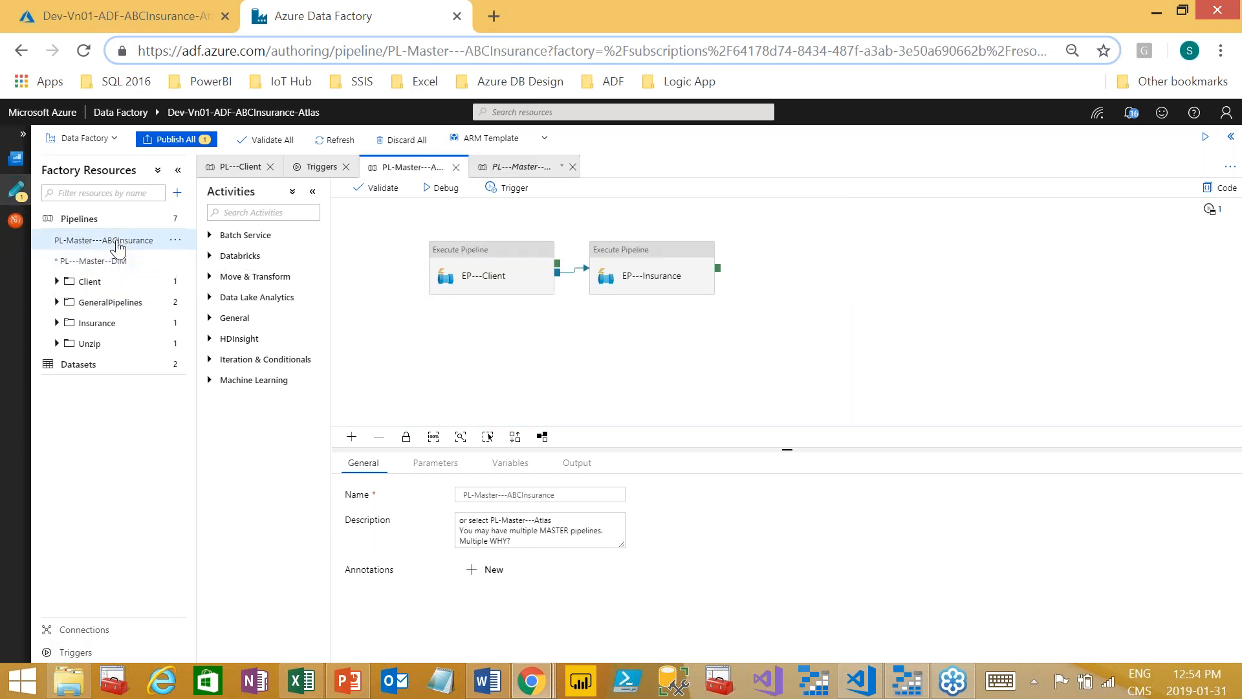
left_click(472, 337)
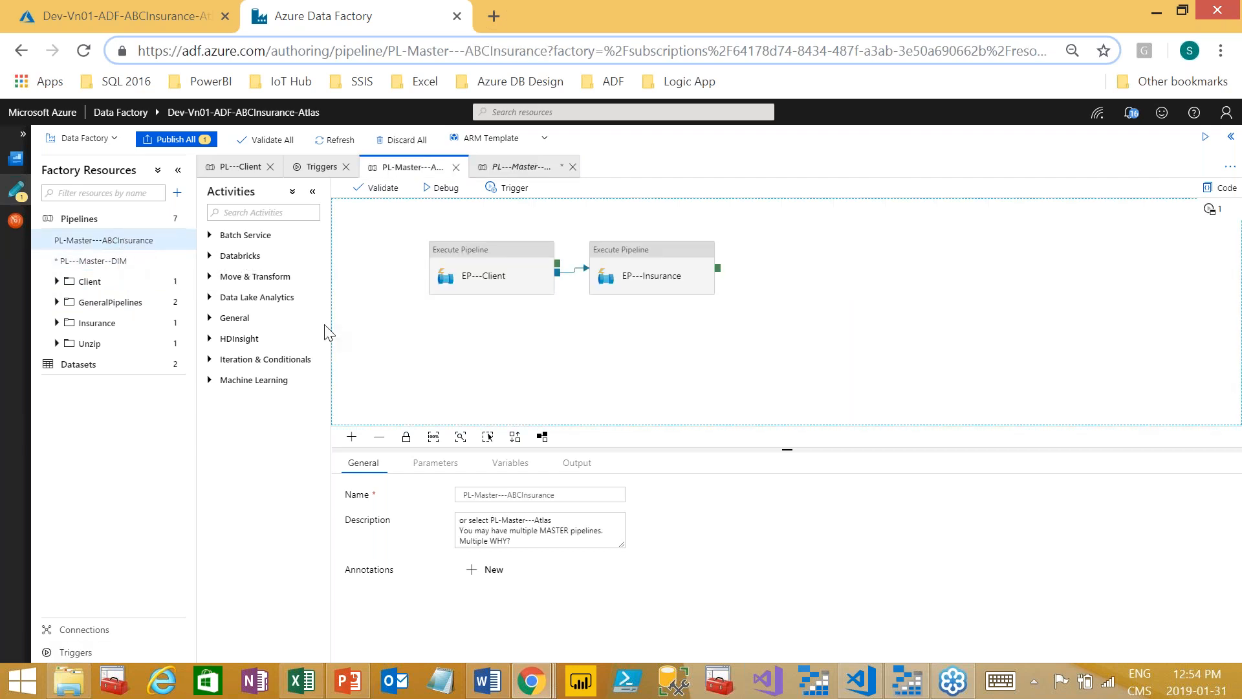
left_click(72, 652)
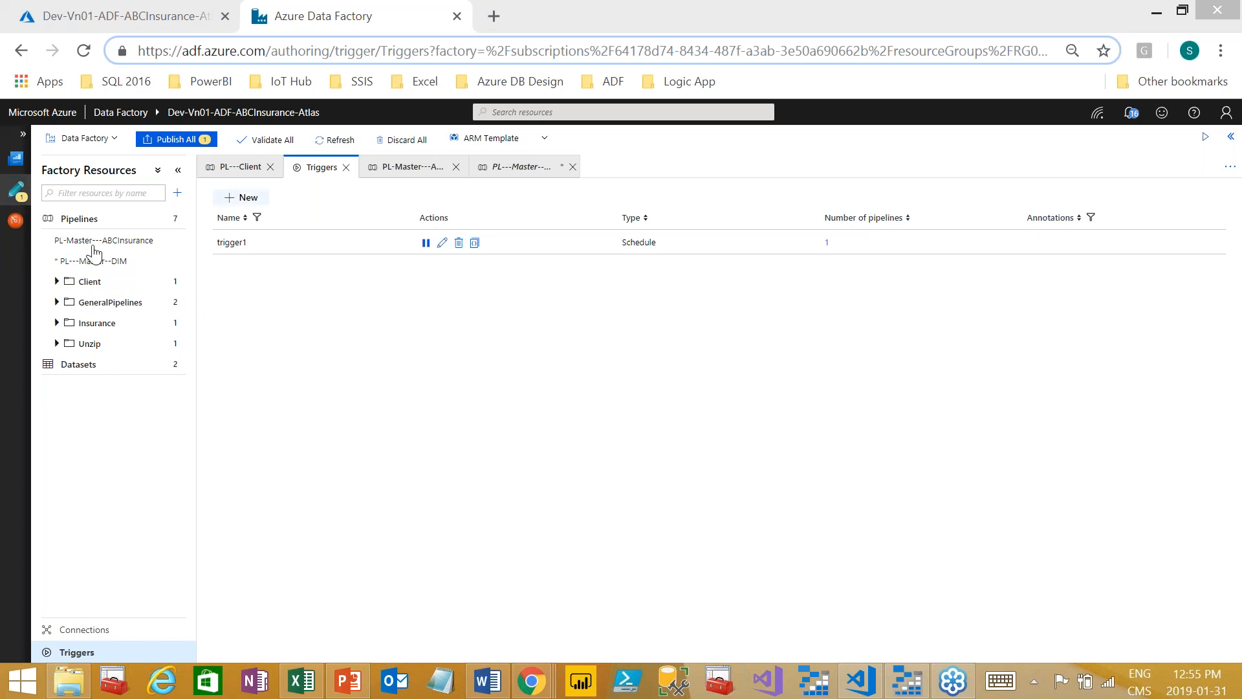
left_click(114, 243)
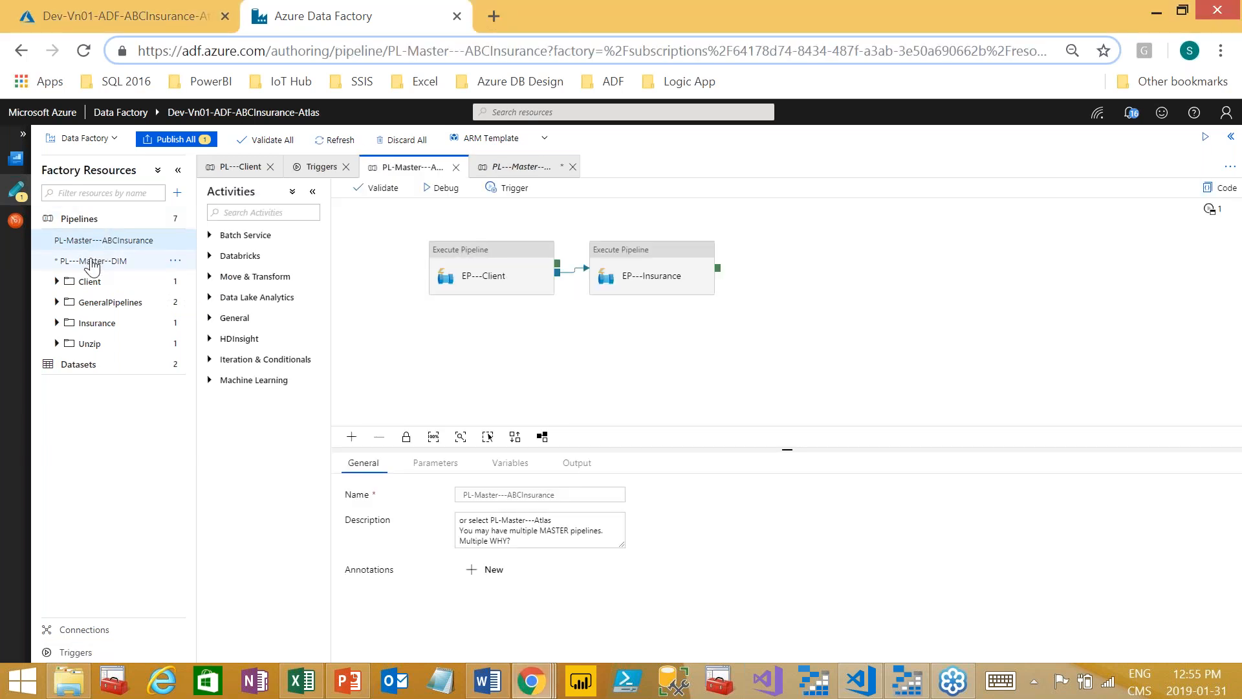
left_click(92, 262)
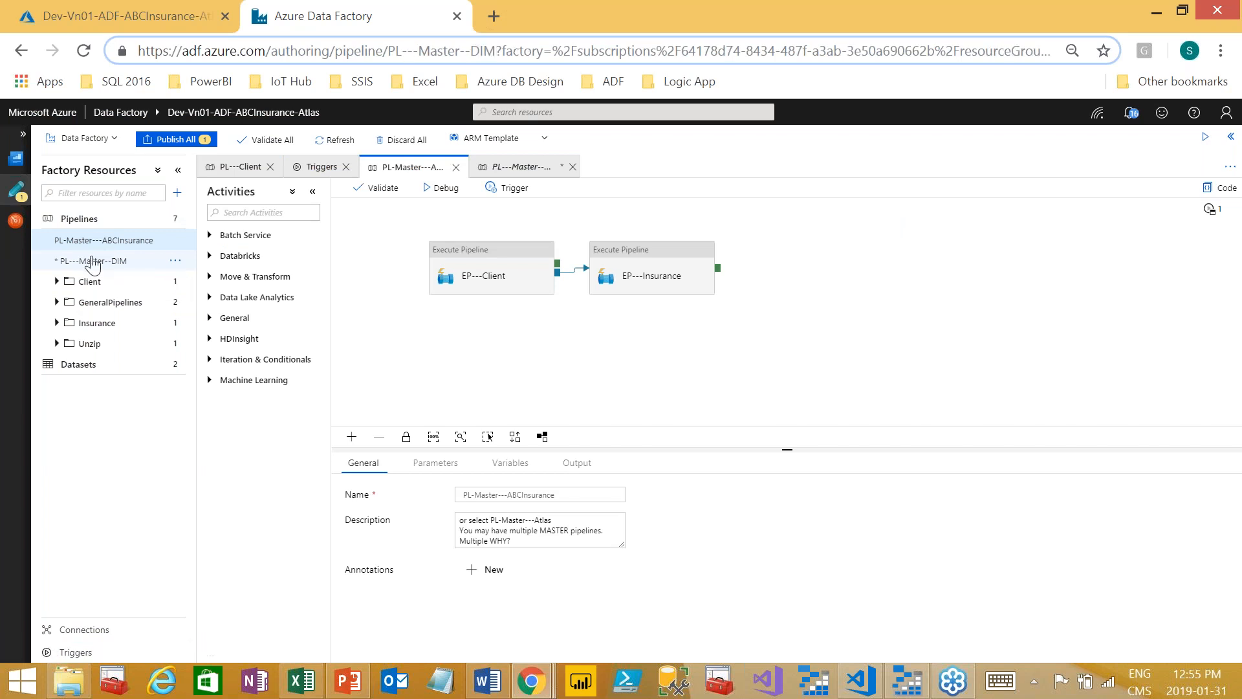
left_click(650, 346)
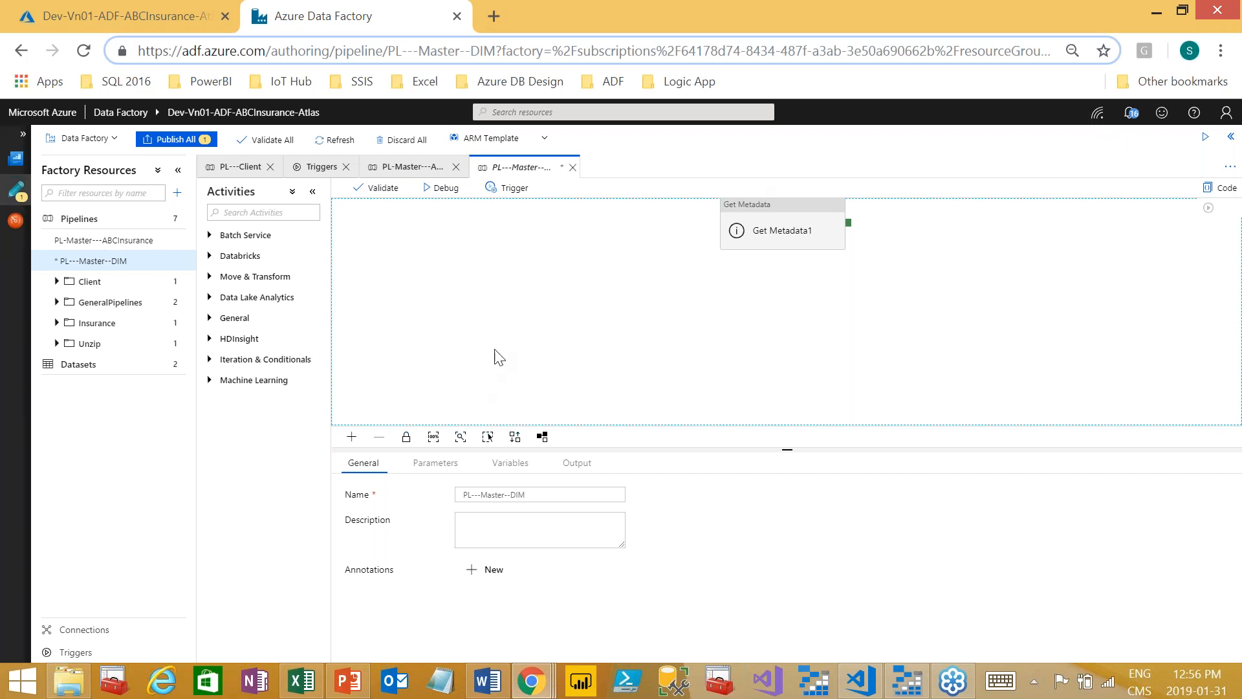
Step: Publish the renamed PL---Master--DIM pipeline and switch to the ADF Design.pptx presentation in PowerPoint
left_click(153, 140)
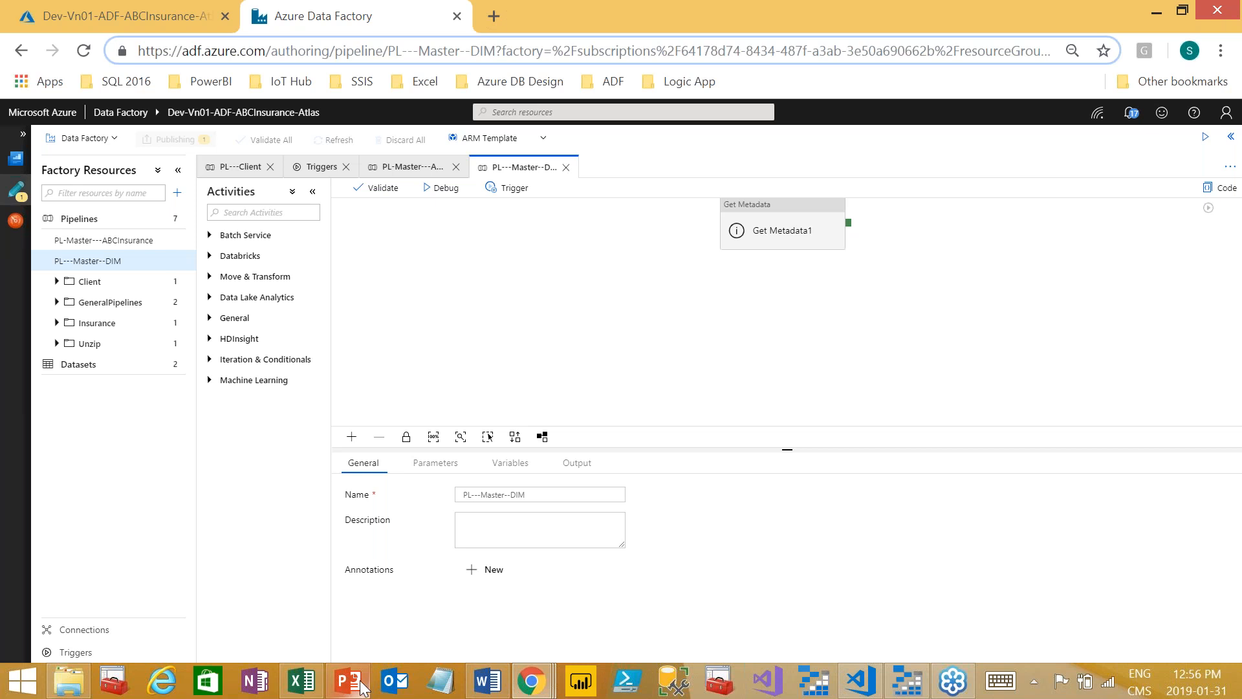
left_click(870, 682)
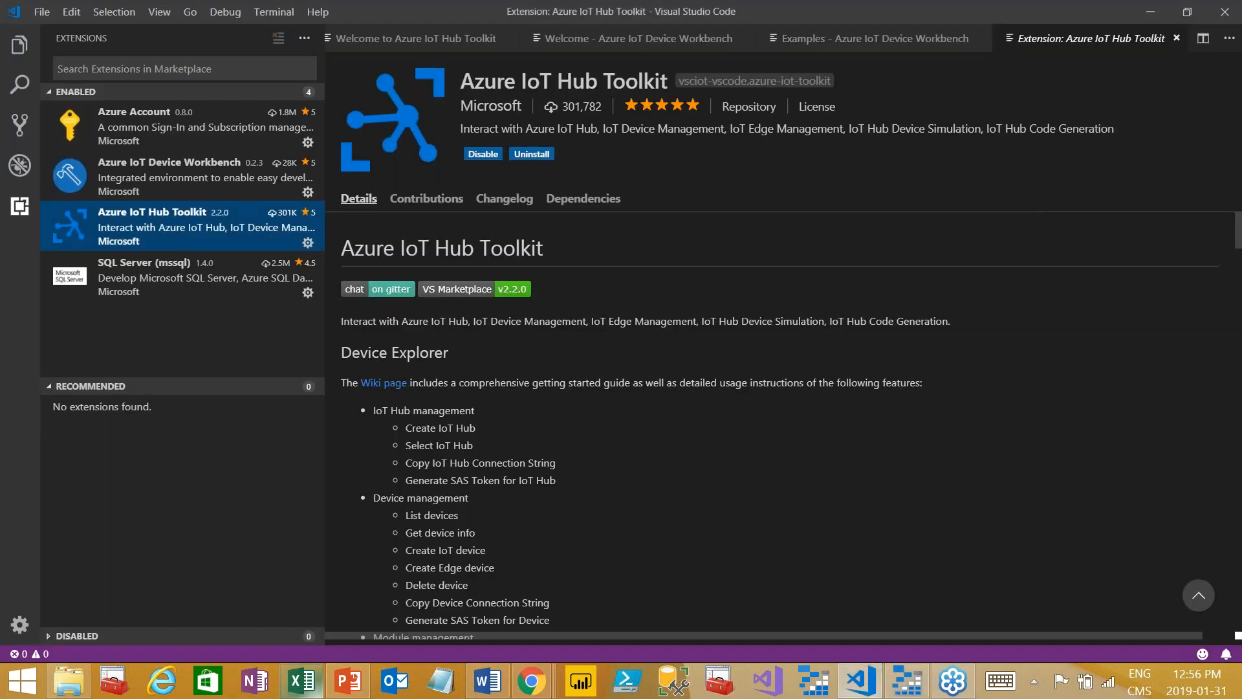
left_click(341, 689)
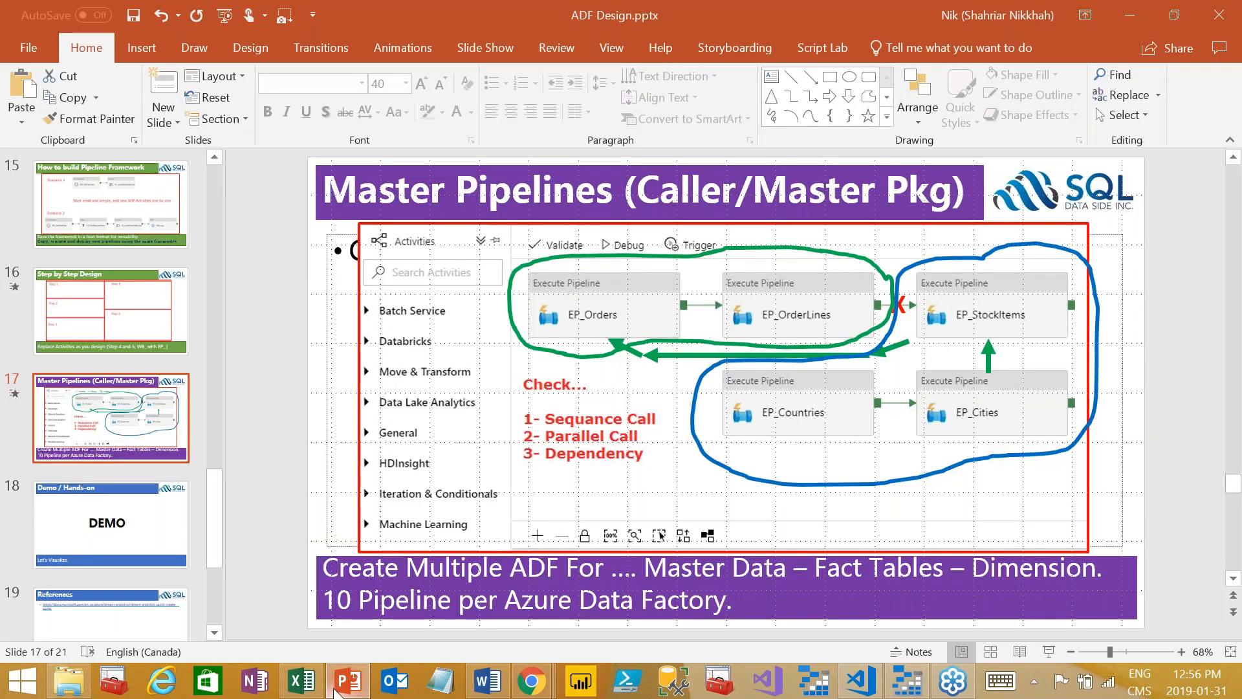